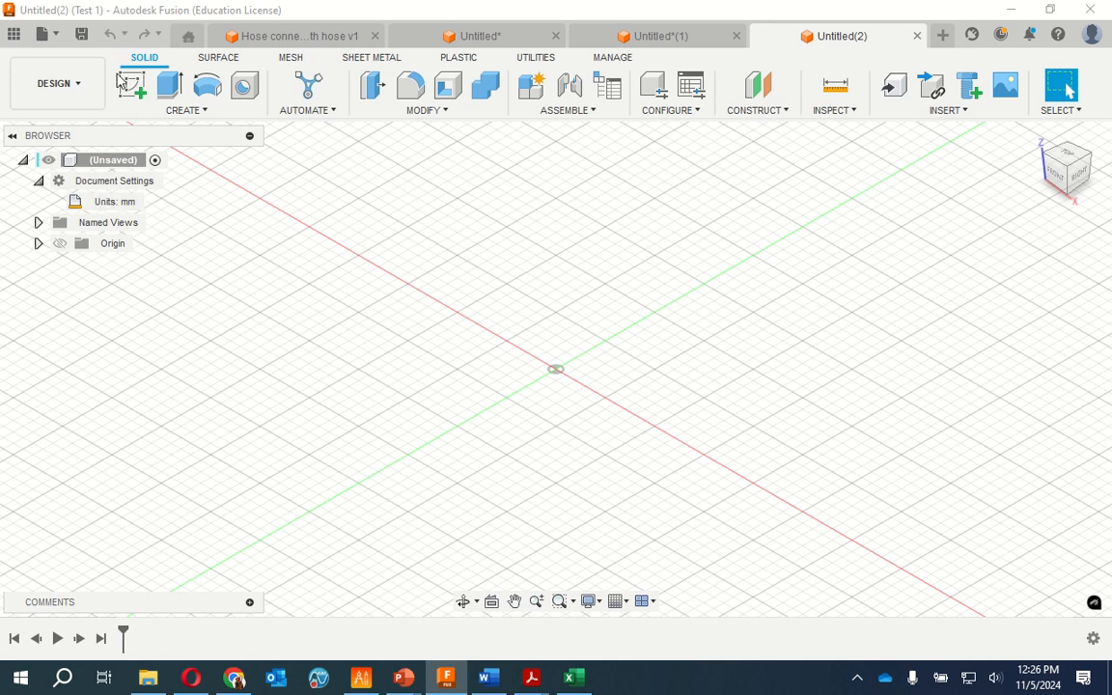
# Start a sketch on the XY plane and draw a 110 mm diameter circle centred on the origin
pyautogui.click(134, 86)
pyautogui.click(533, 431)
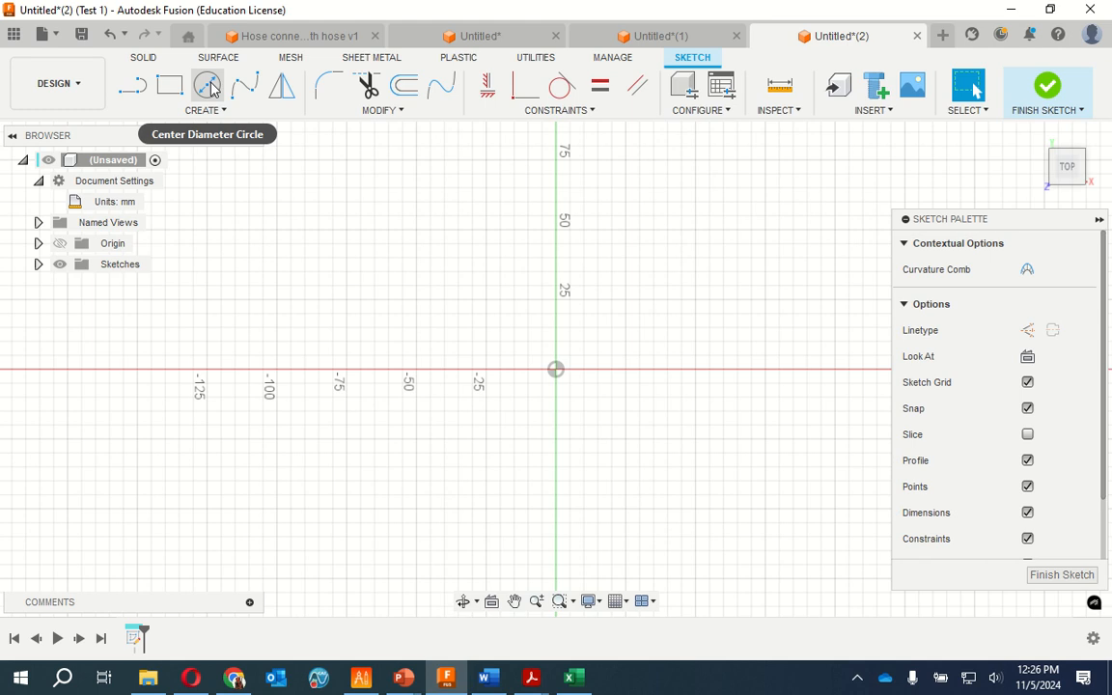
pyautogui.click(209, 86)
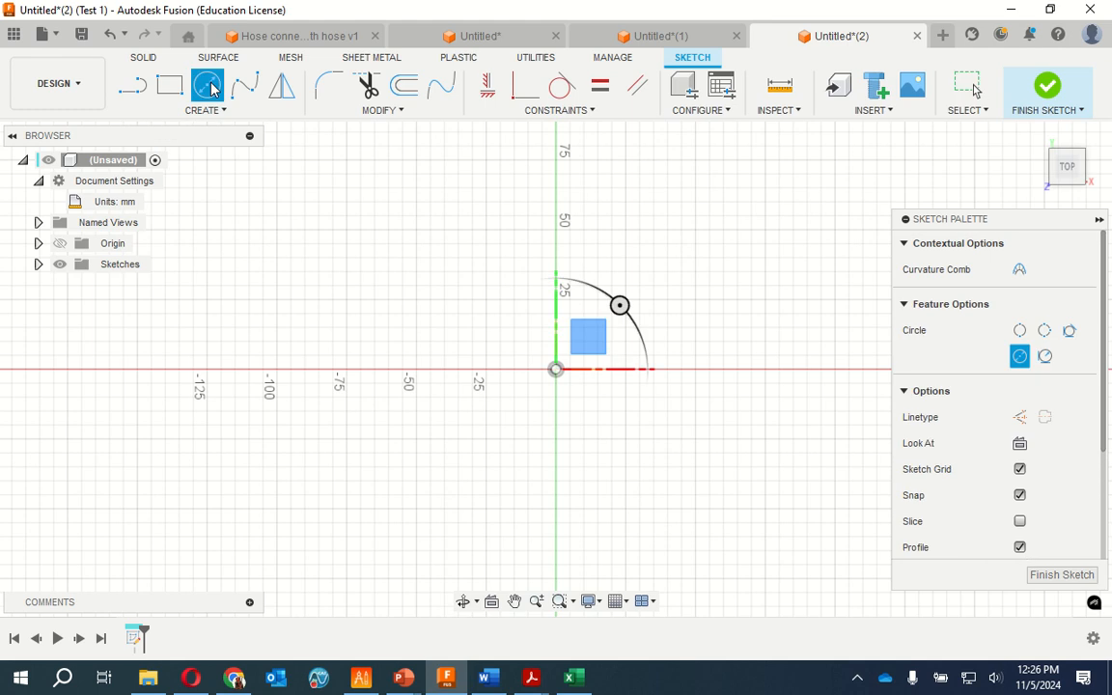
pyautogui.click(558, 371)
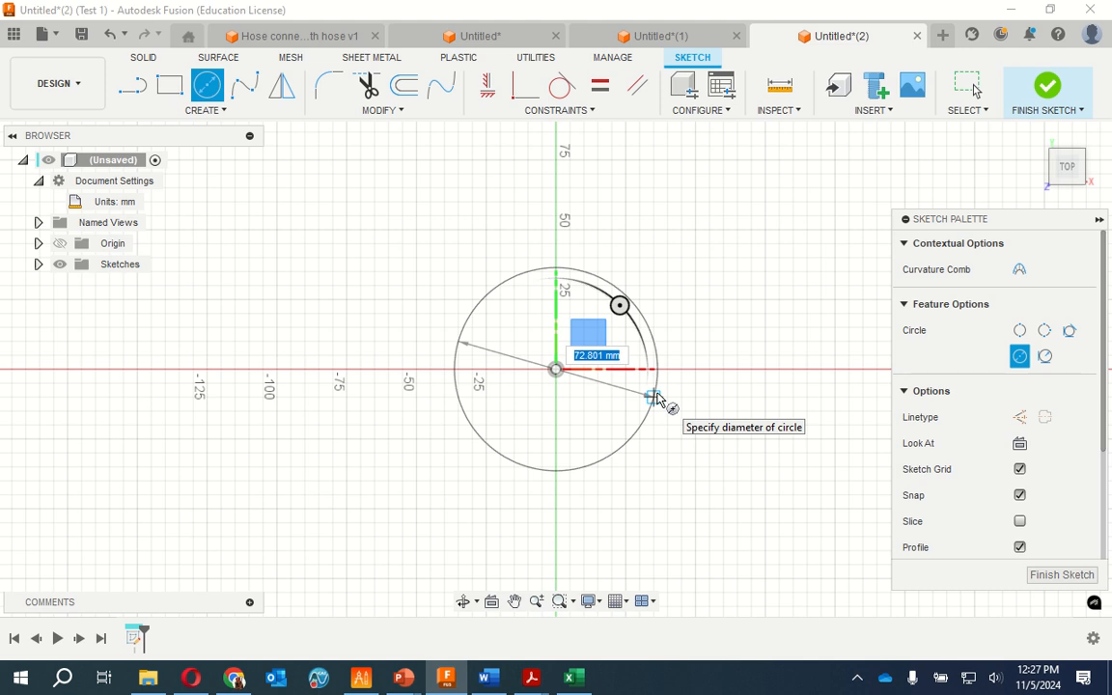
pyautogui.write('110')
pyautogui.press('Tab')
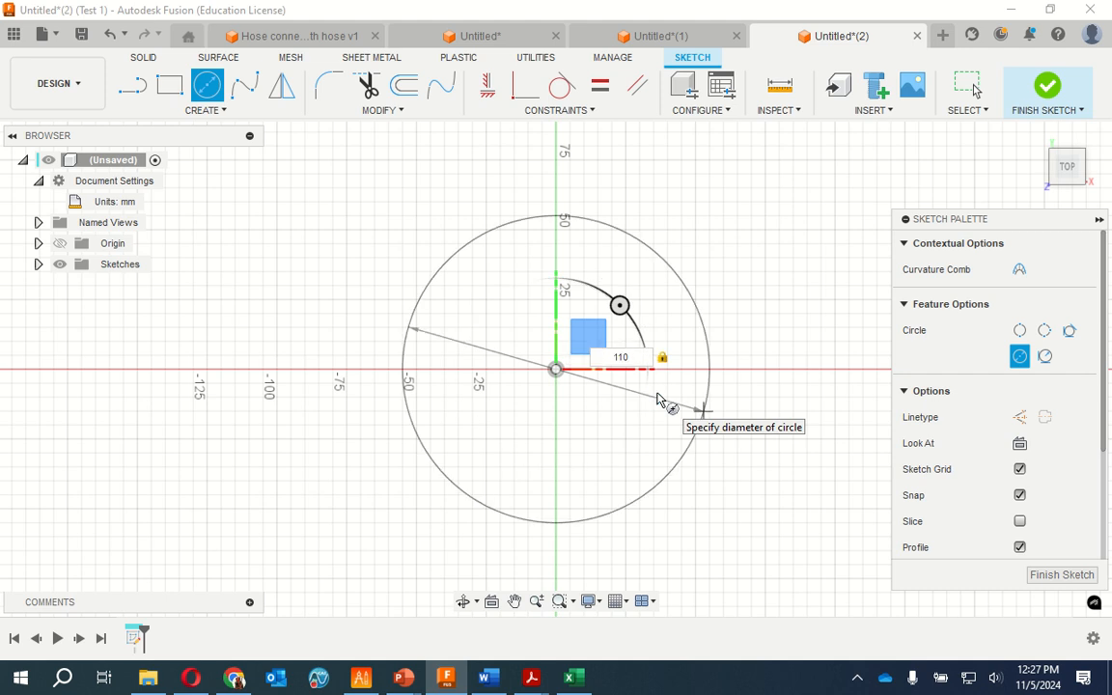
pyautogui.press('Return')
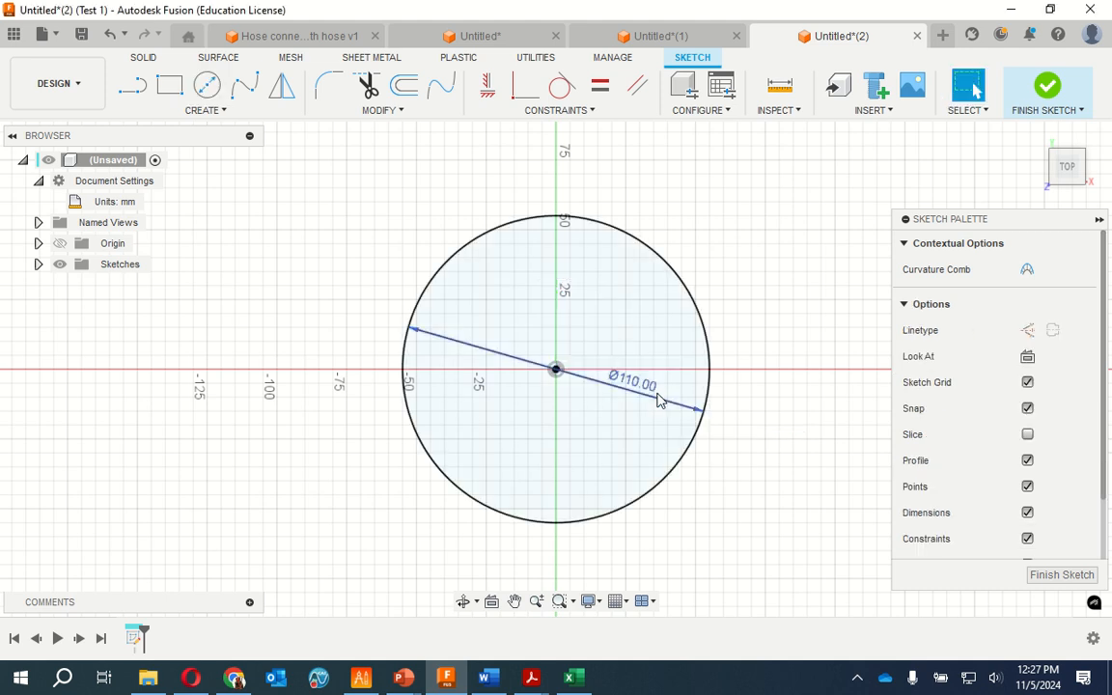
# Draw a concentric 130 mm diameter circle centred on the origin
pyautogui.click(208, 87)
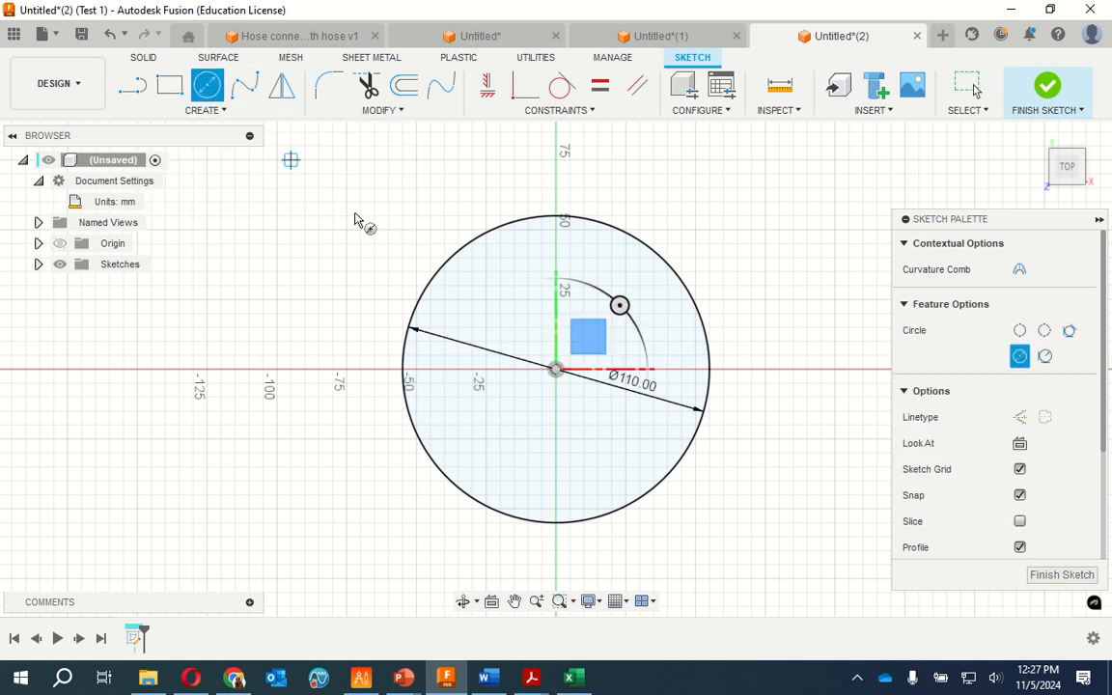
pyautogui.click(556, 371)
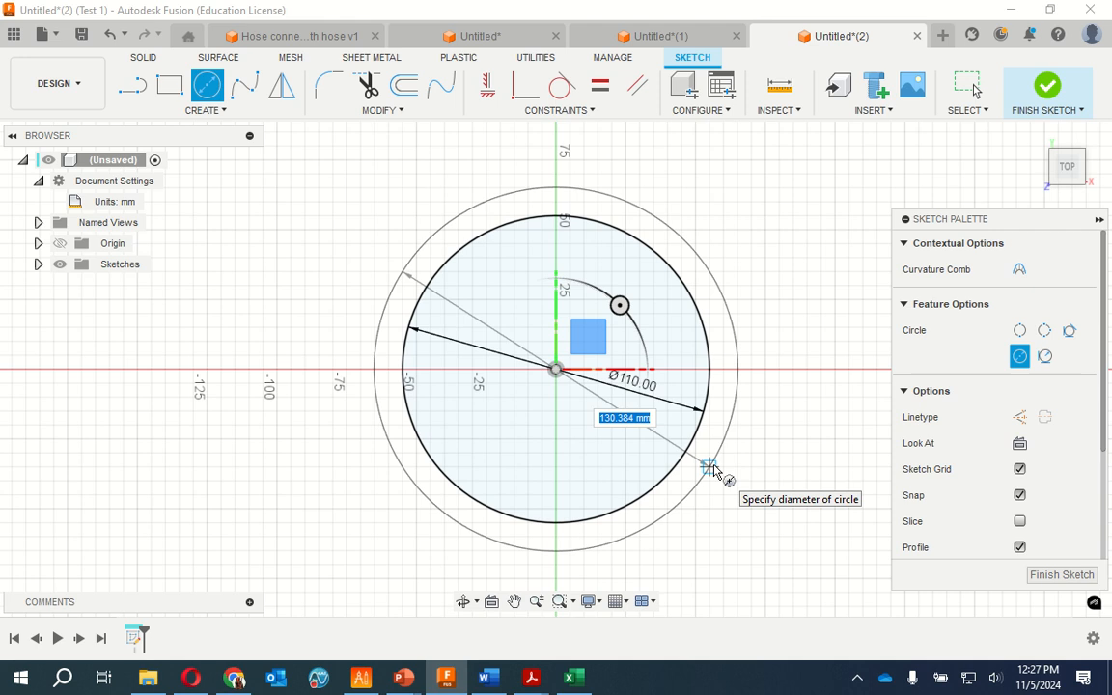
pyautogui.write('130')
pyautogui.press('Return')
pyautogui.press('Escape')
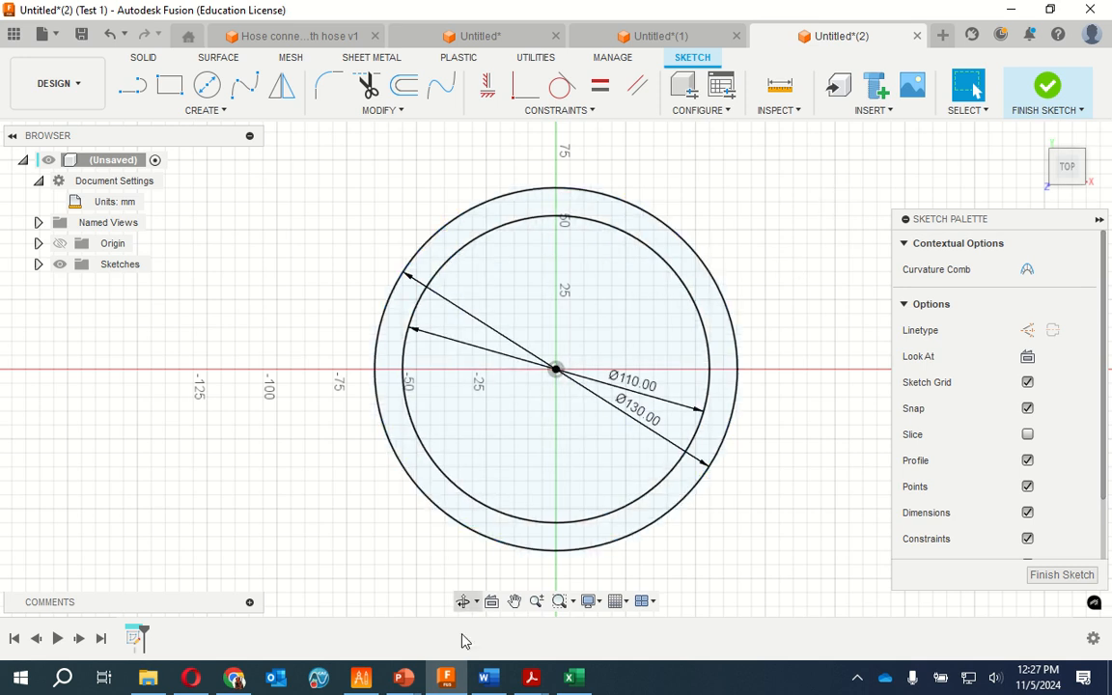
# Switch to Faceplate.pdf in Acrobat Reader, examine the corner lobe's dimensions at 200% zoom, and return to the Fusion sketch
pyautogui.moveTo(531, 677)
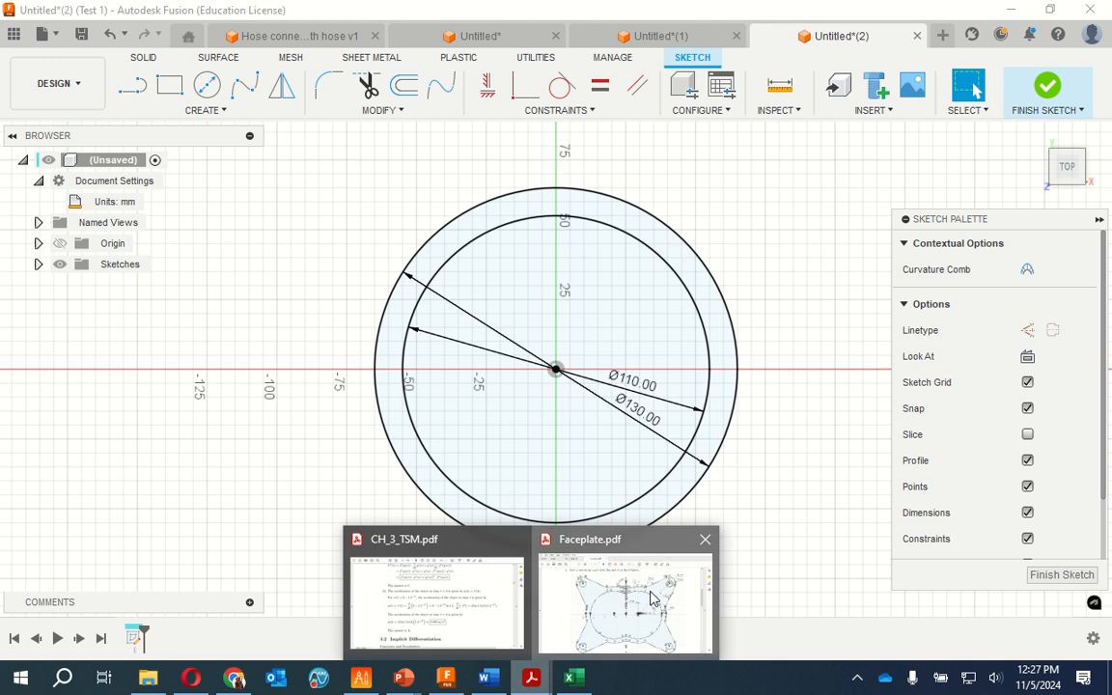
pyautogui.click(633, 589)
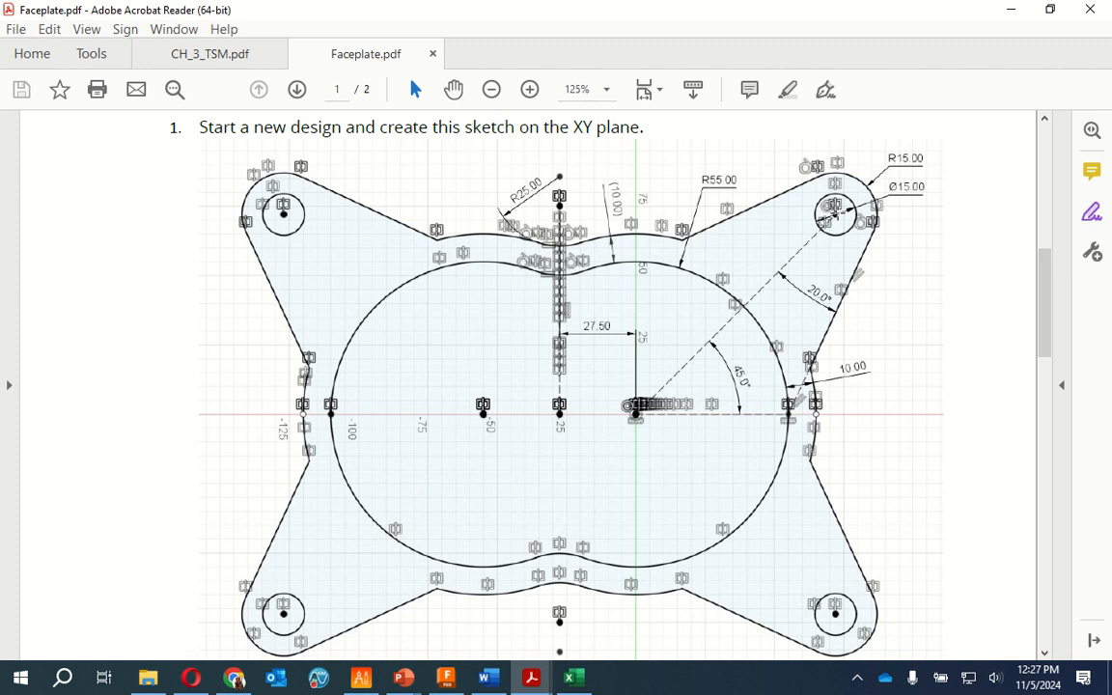
pyautogui.click(607, 89)
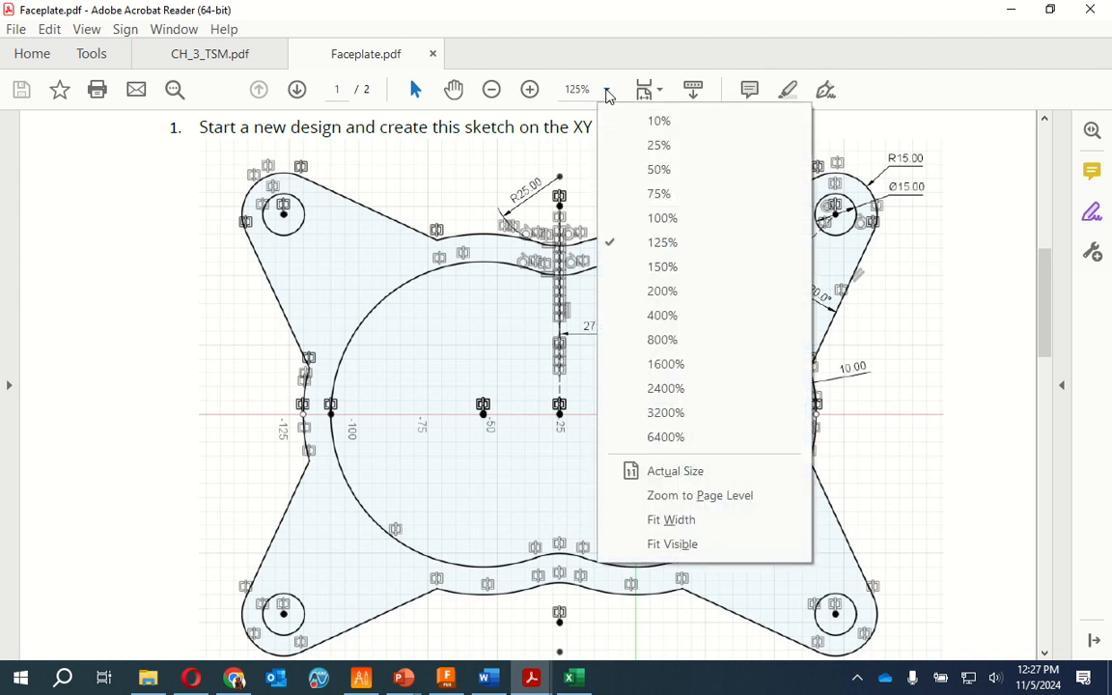
pyautogui.click(666, 291)
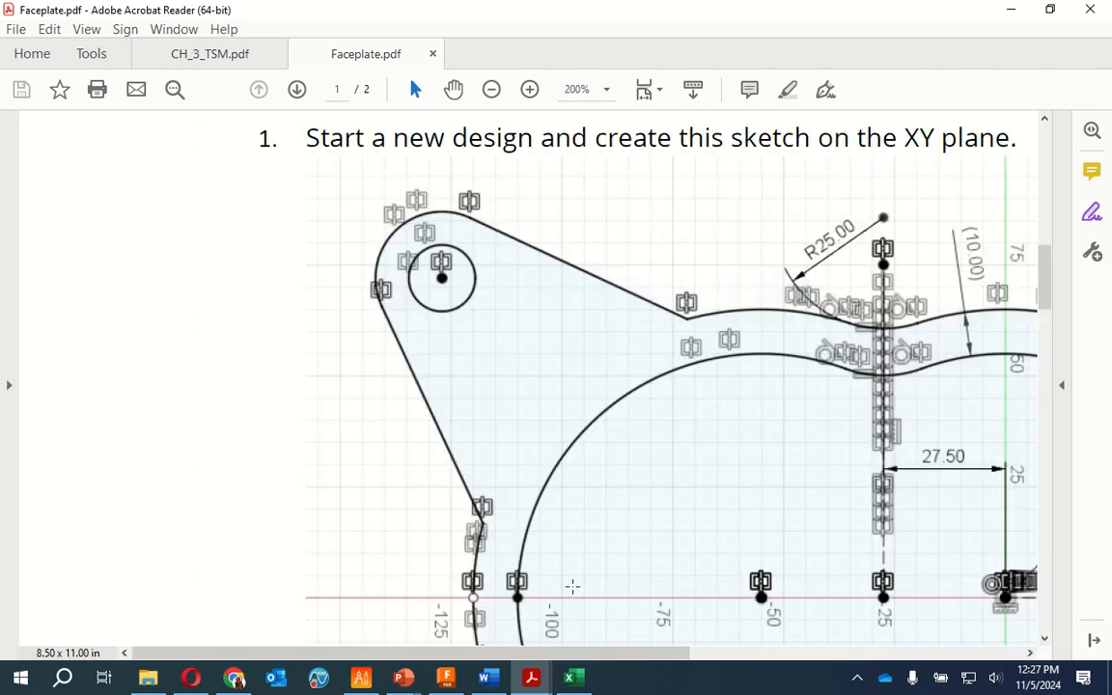
pyautogui.moveTo(579, 653); pyautogui.dragTo(886, 653)
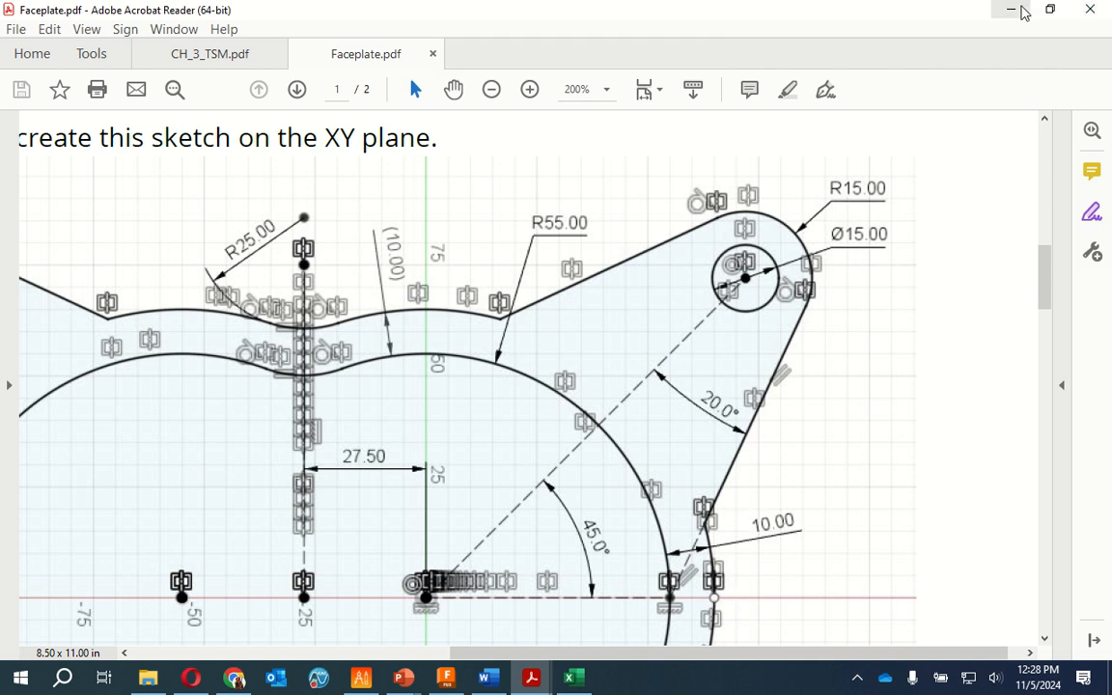
pyautogui.moveTo(404, 683)
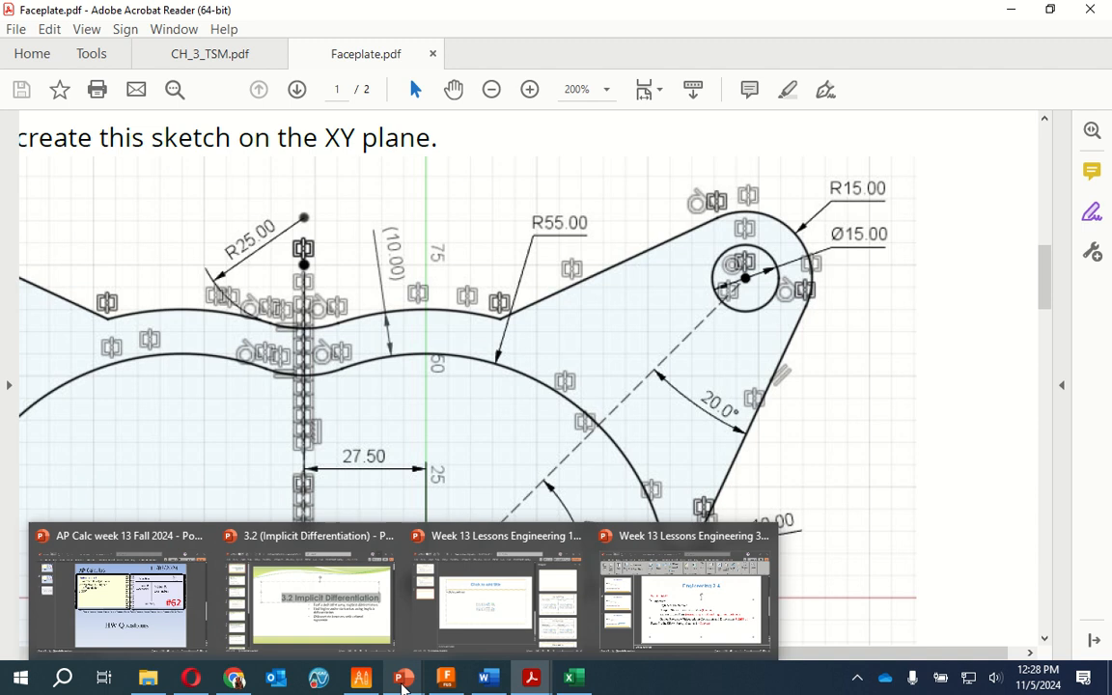
pyautogui.click(446, 678)
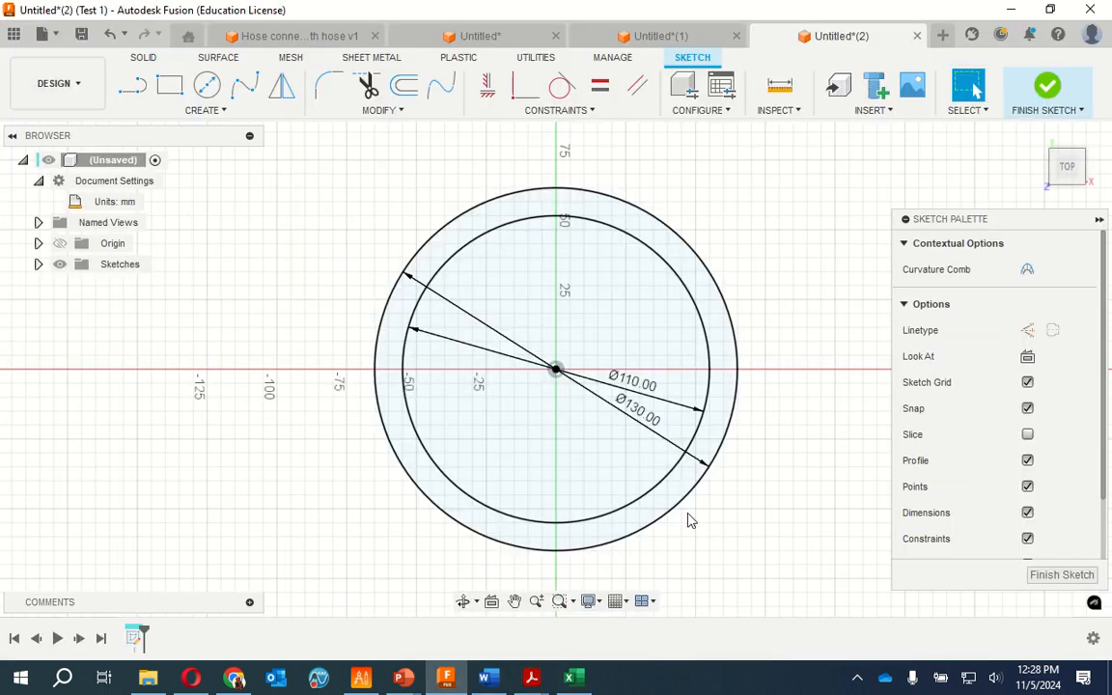
pyautogui.click(129, 86)
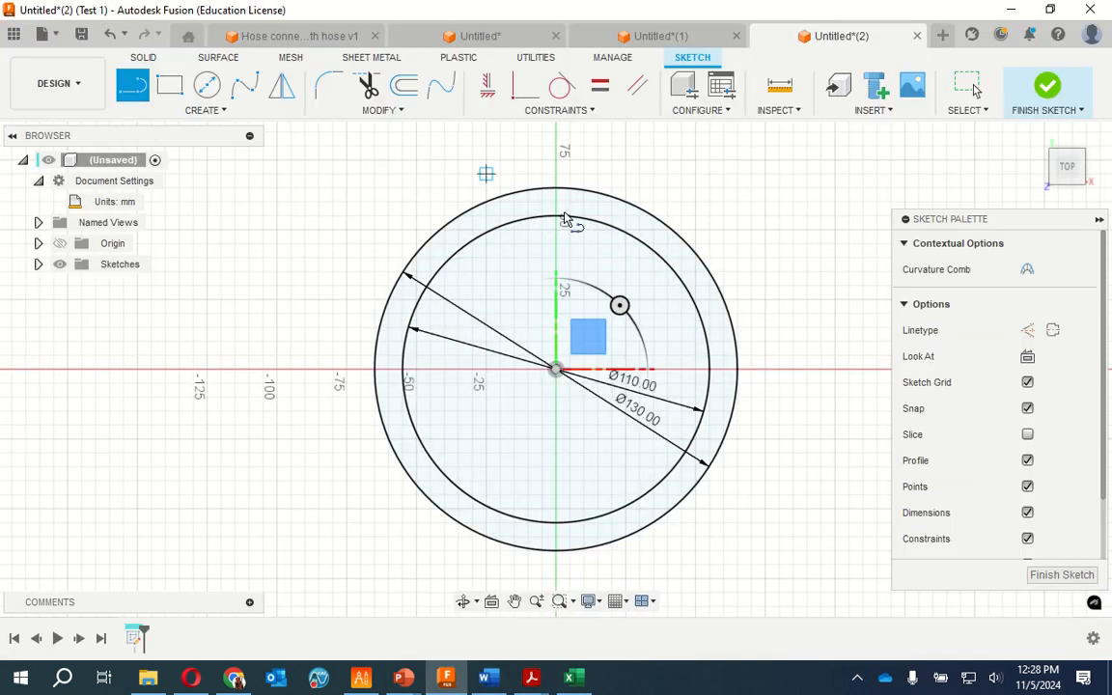
pyautogui.click(557, 371)
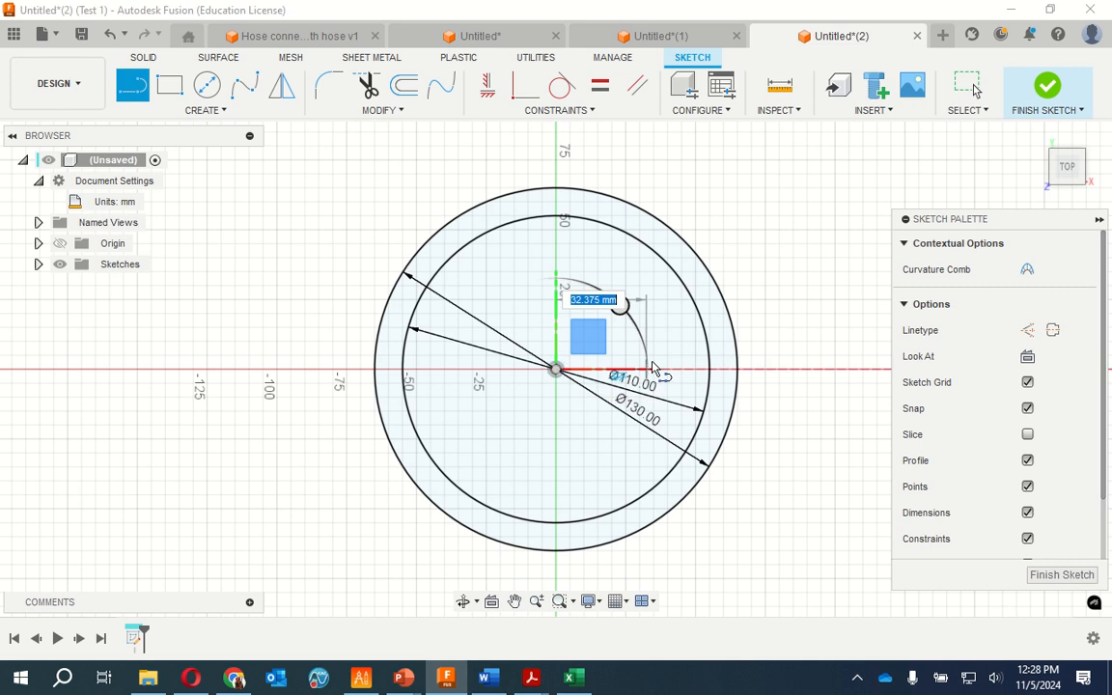
pyautogui.click(807, 371)
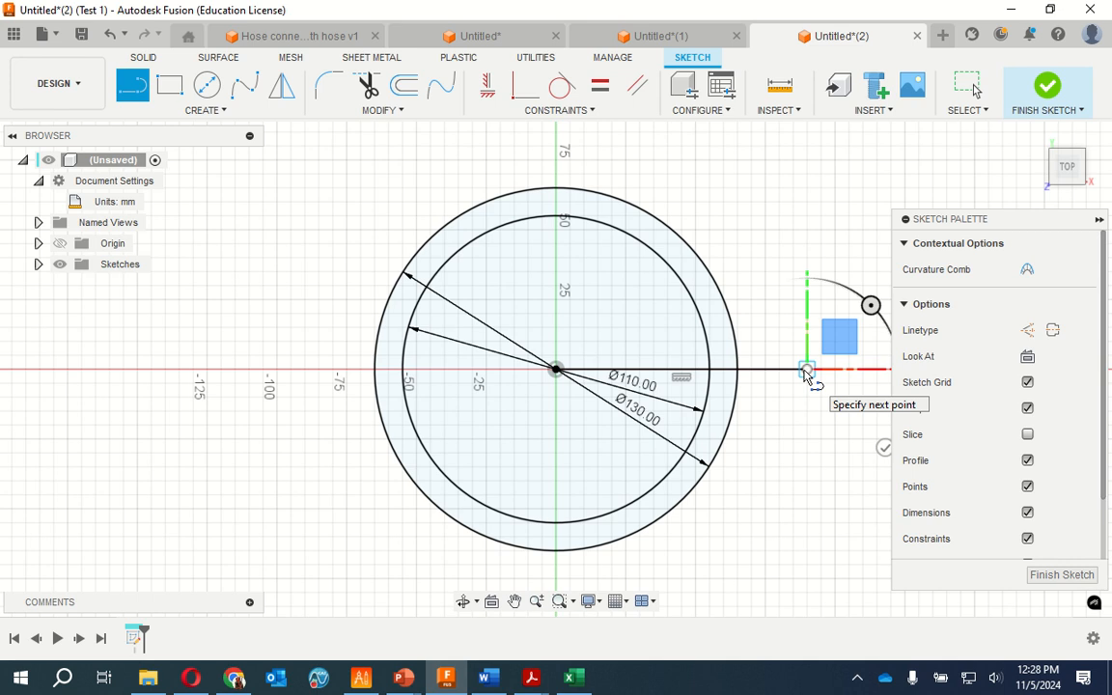
pyautogui.press('Escape')
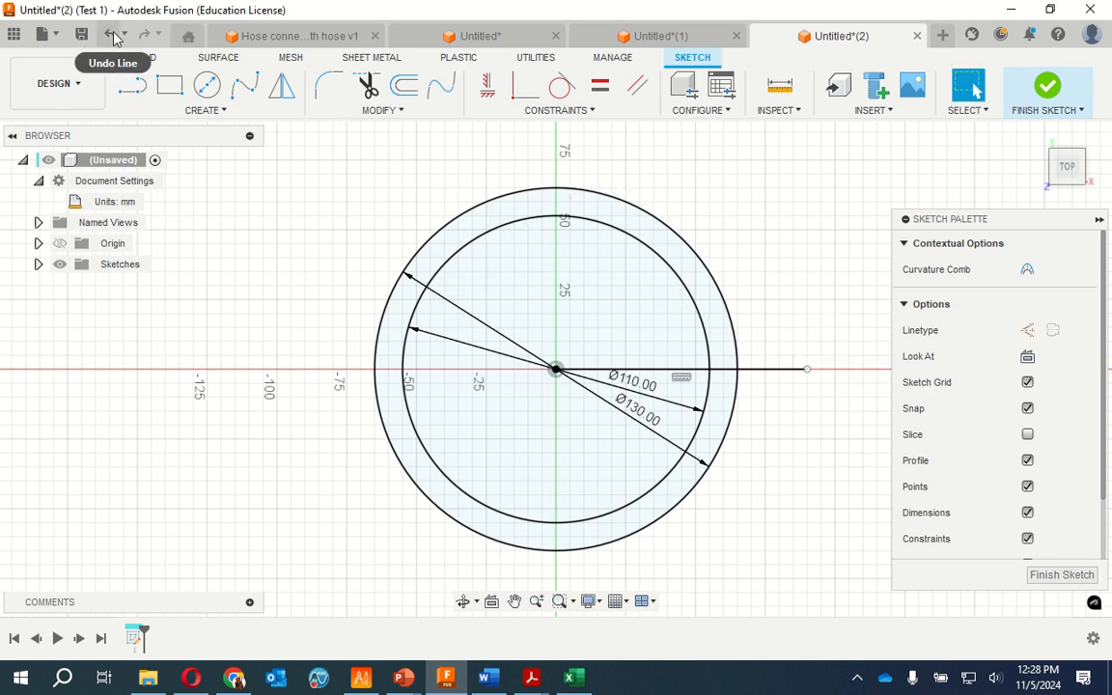
pyautogui.click(113, 36)
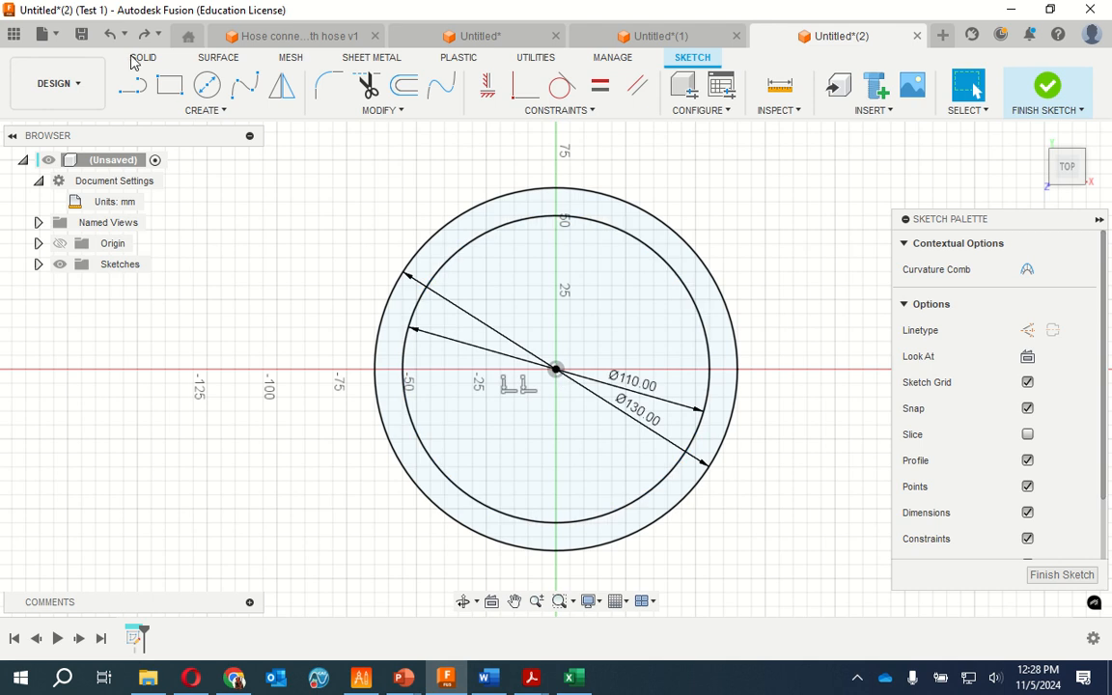
# Draw a horizontal line 72 mm long from the origin along the positive X axis
pyautogui.click(132, 85)
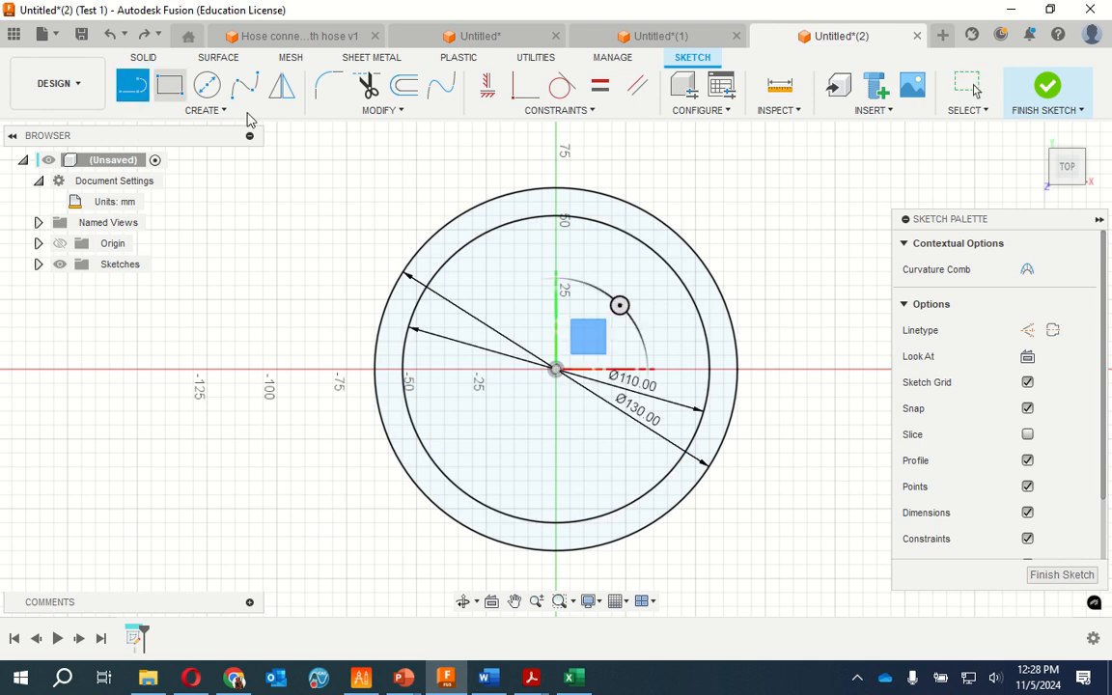
pyautogui.click(557, 370)
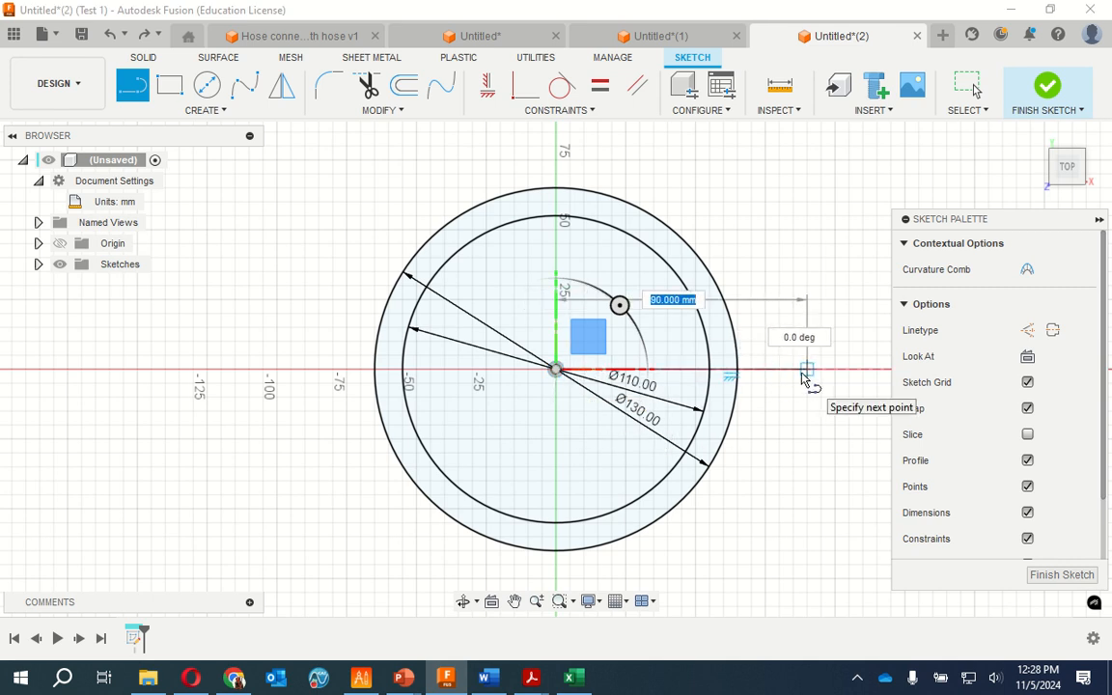
pyautogui.write('72')
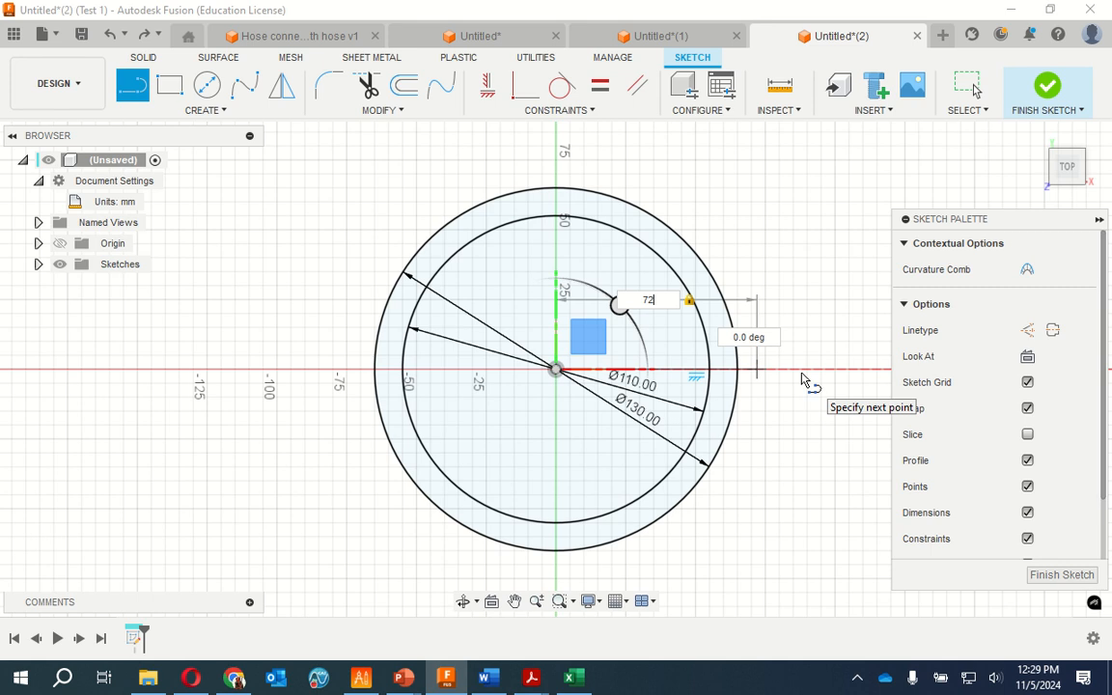
pyautogui.press('Return')
pyautogui.press('Escape')
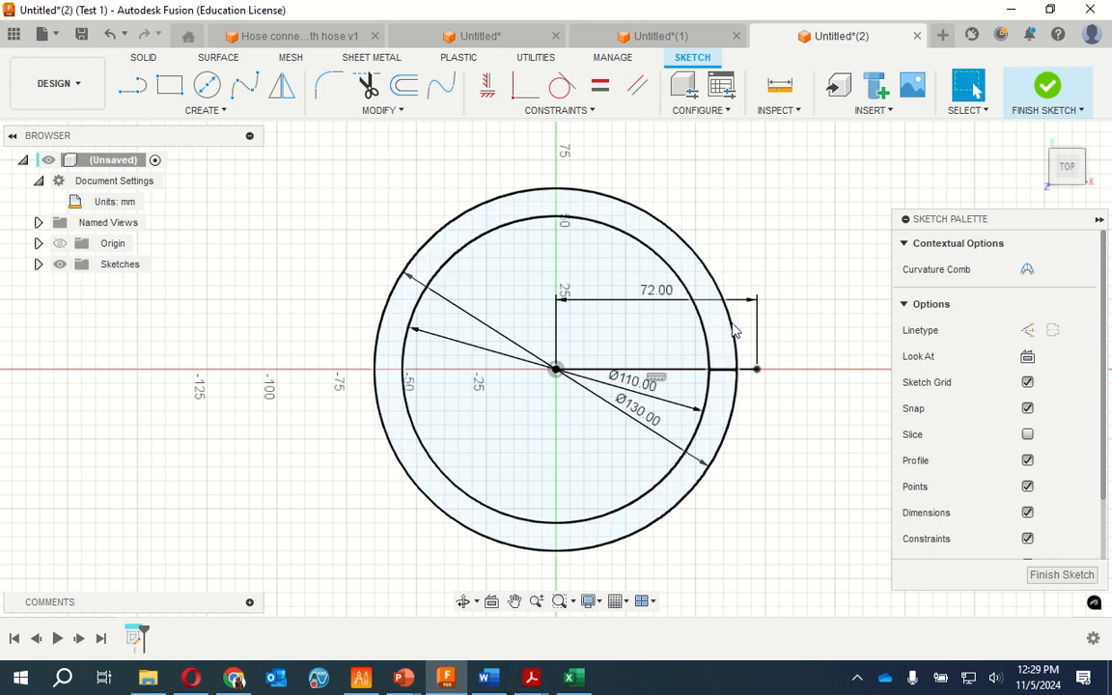
# Draw a construction line about 102 mm long from the origin, up and outward past both circles, at 45° to the X axis
pyautogui.click(740, 358)
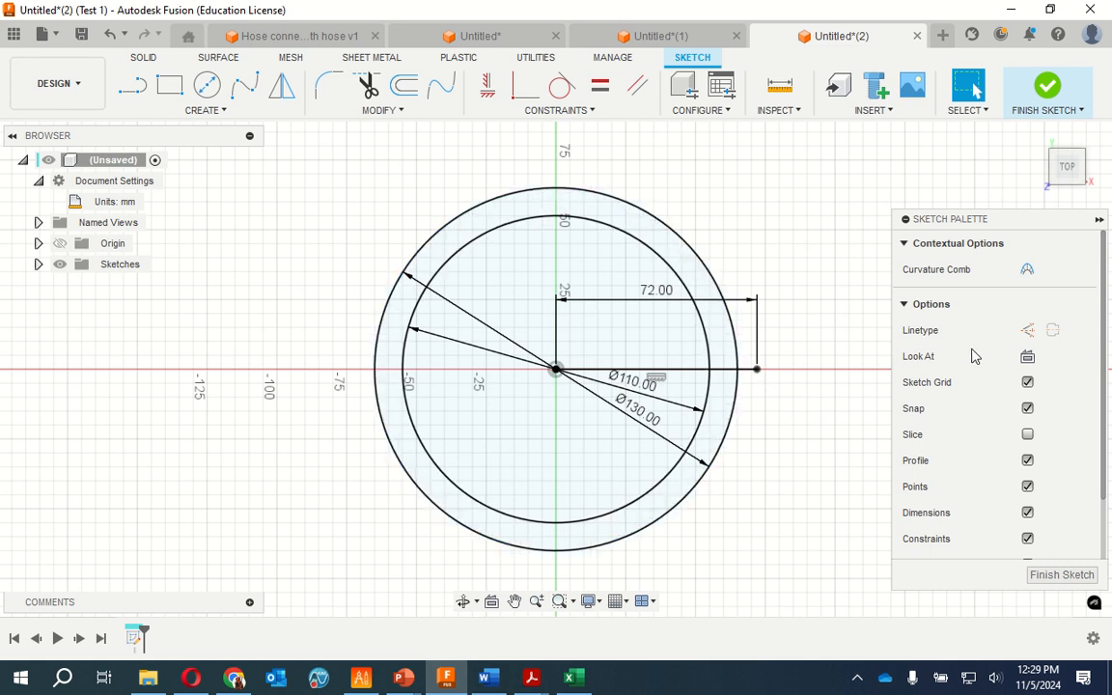
pyautogui.click(1027, 332)
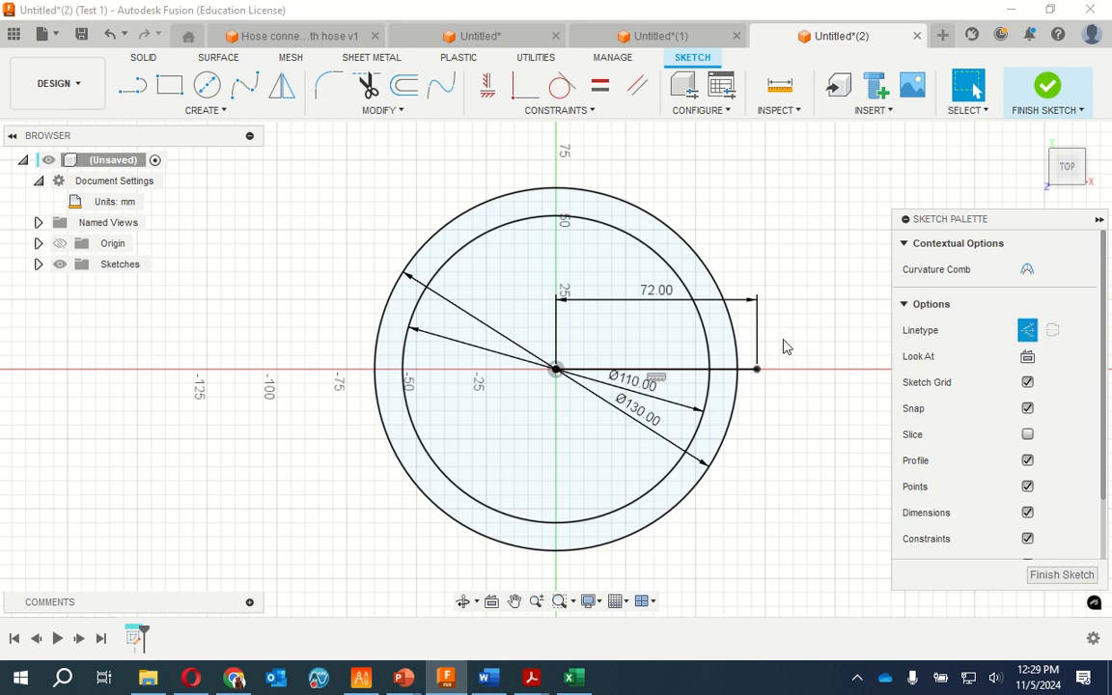
pyautogui.click(557, 371)
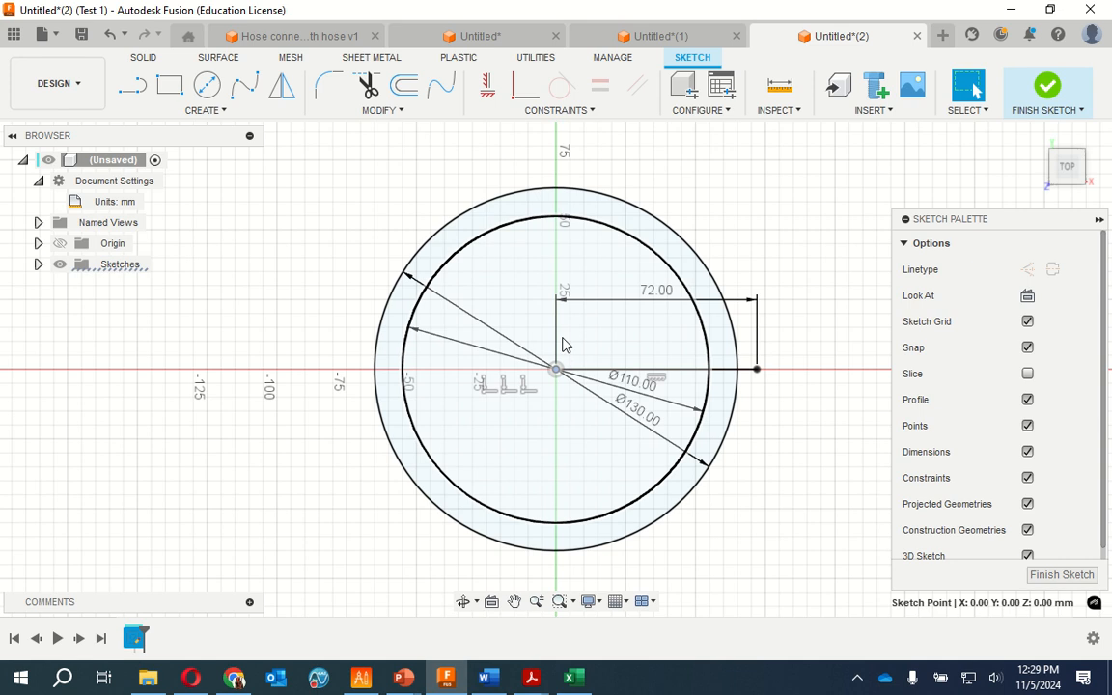
pyautogui.click(136, 88)
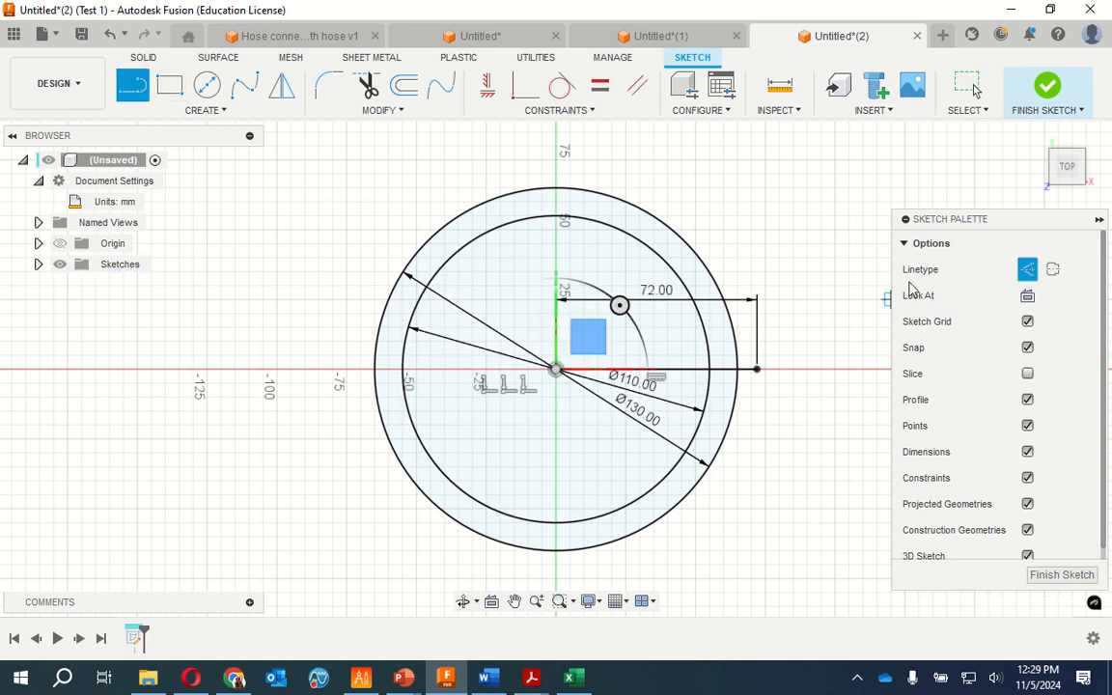
pyautogui.click(557, 371)
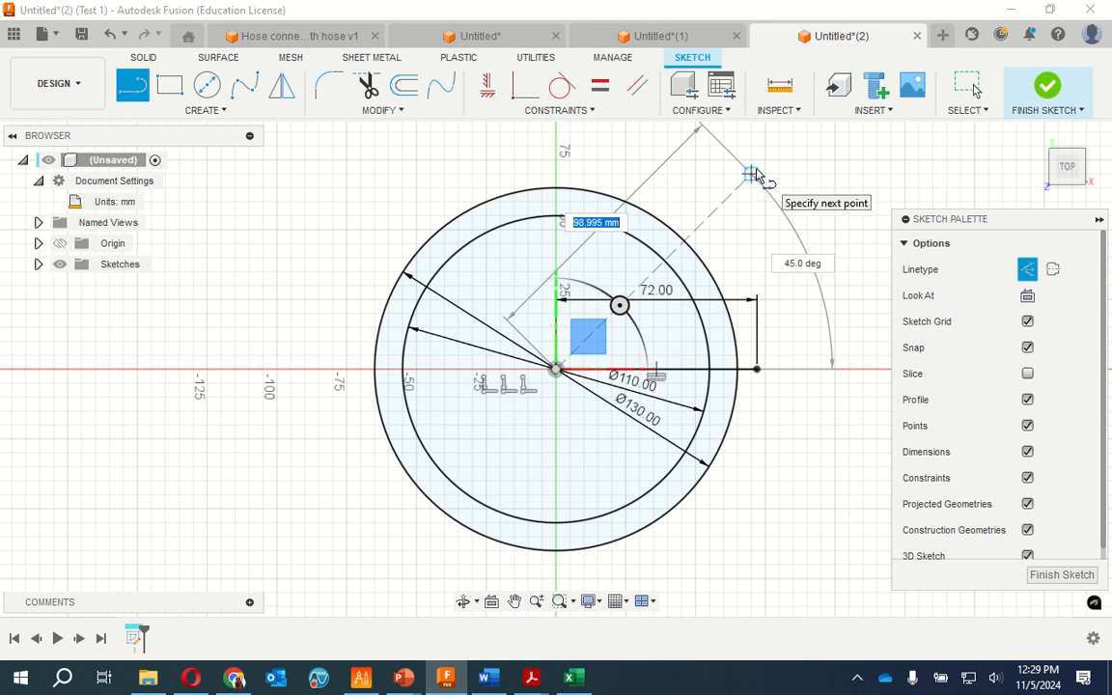
pyautogui.scroll(5, 756, 177)
pyautogui.scroll(2, 756, 176)
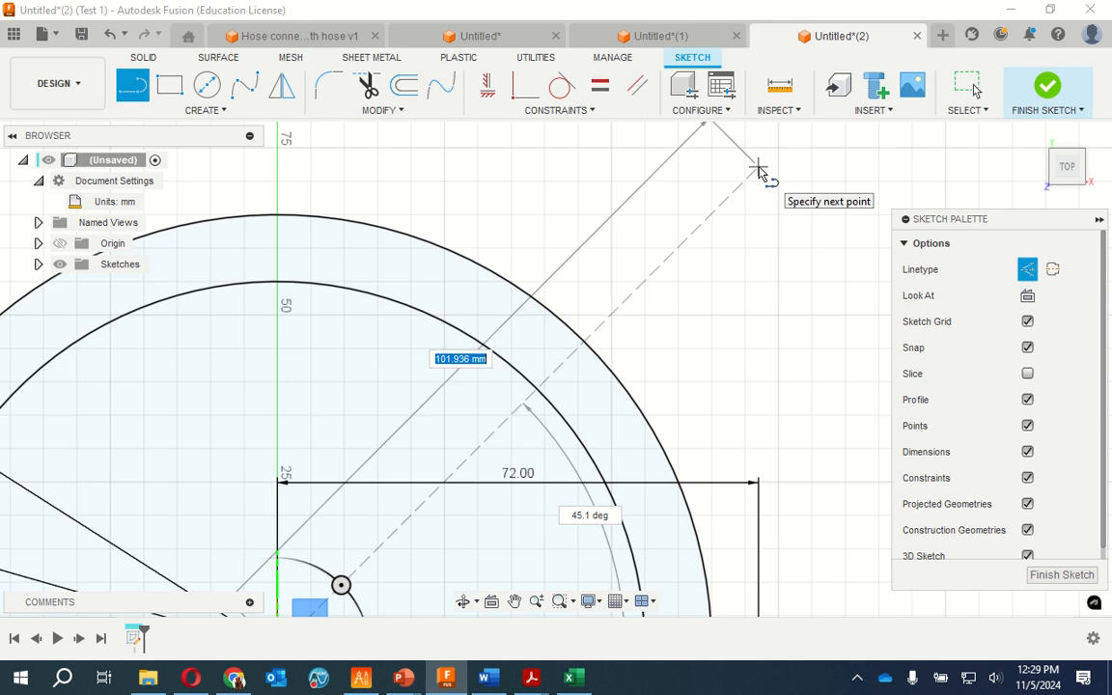
pyautogui.press('Tab')
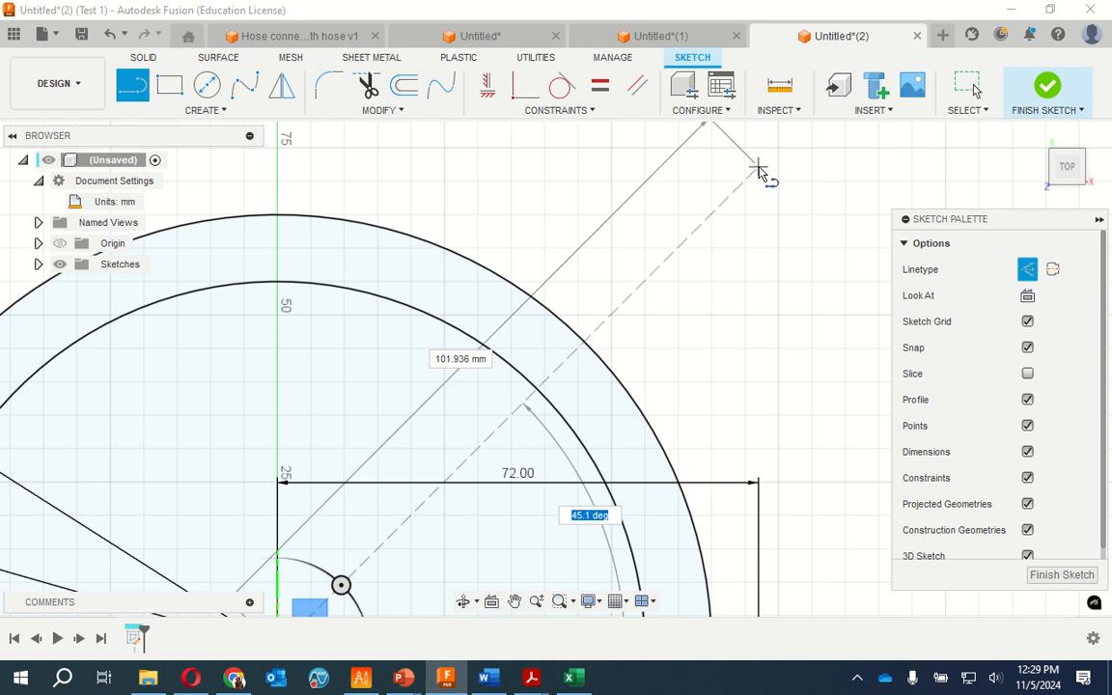
pyautogui.write('45')
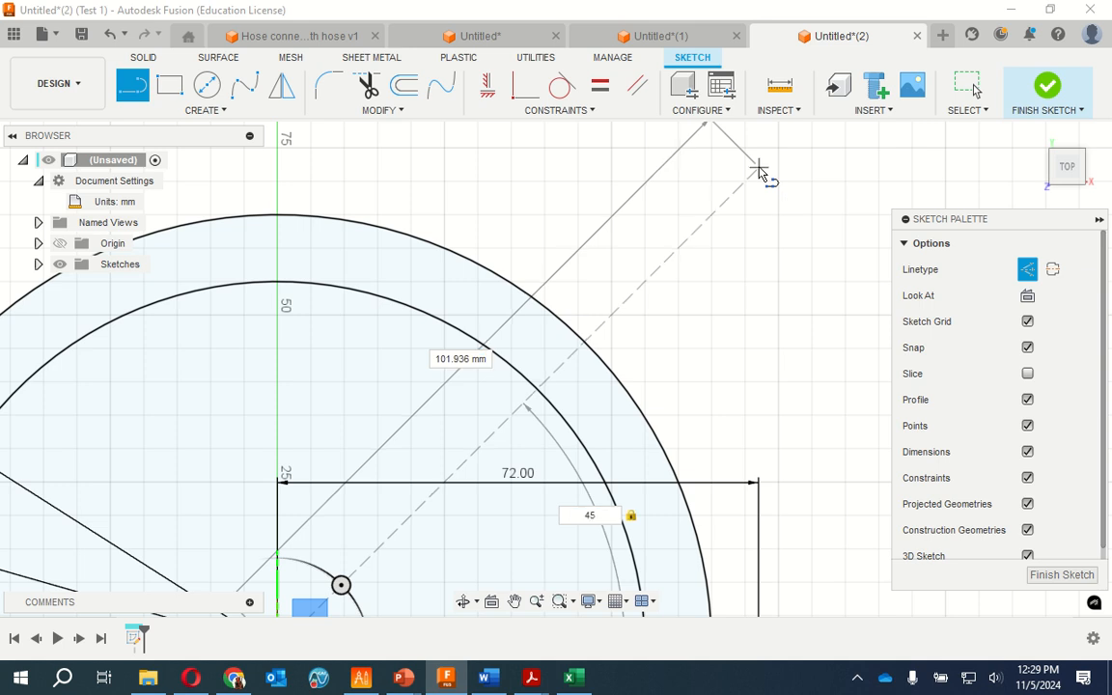
pyautogui.press('Tab')
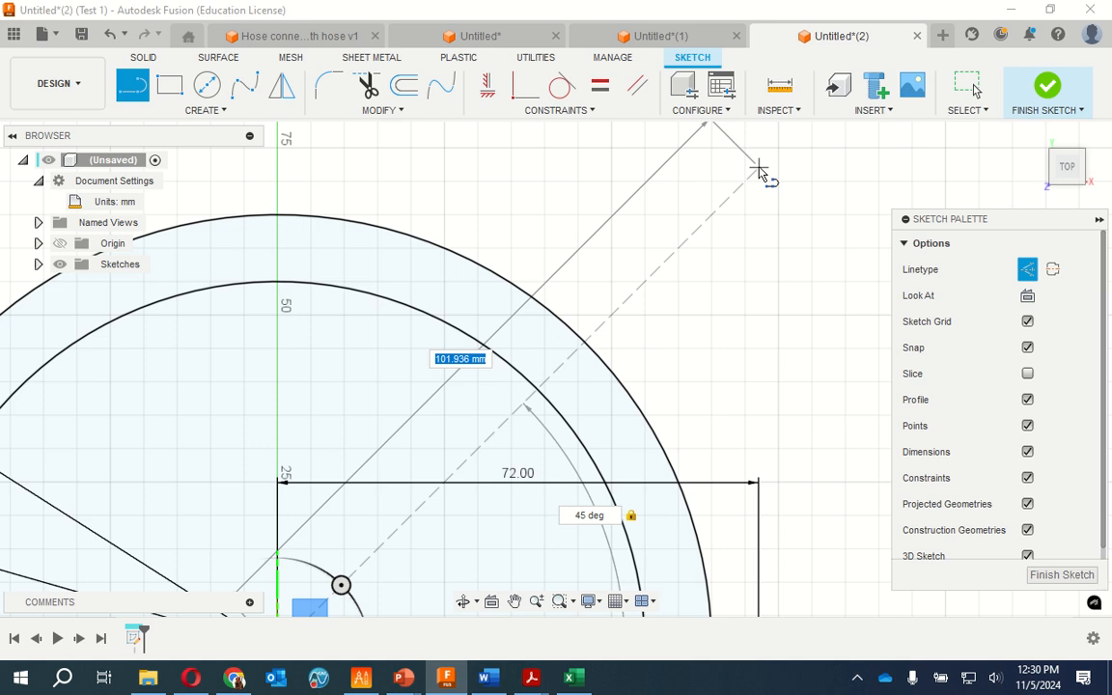
pyautogui.press('Escape')
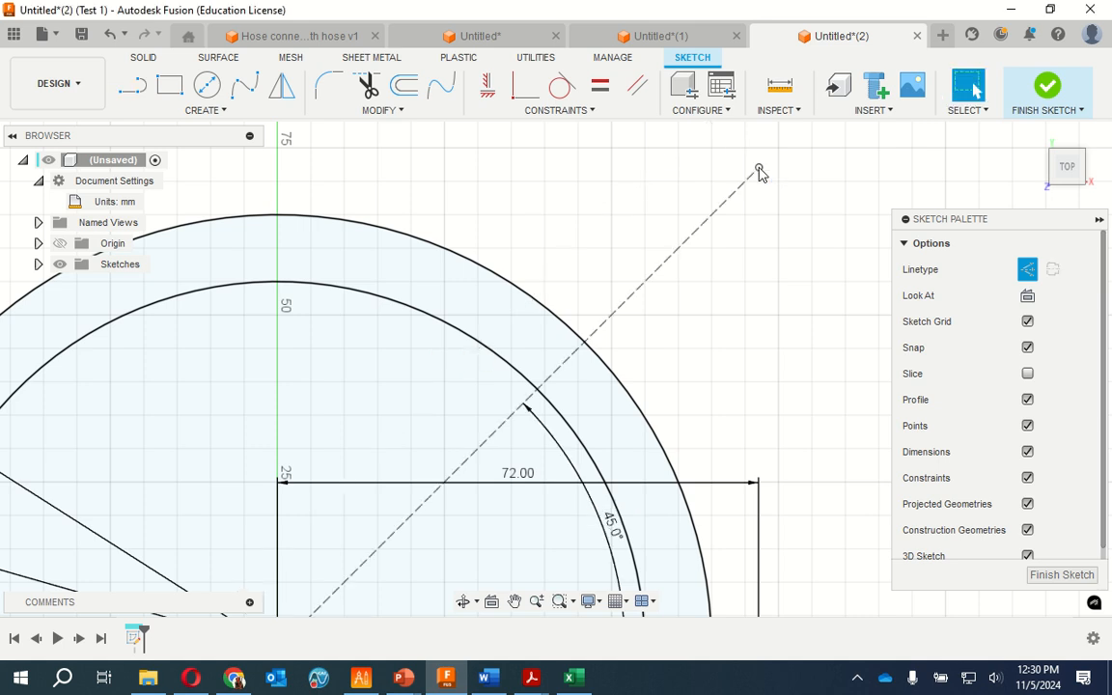
pyautogui.scroll(-3, 817, 372)
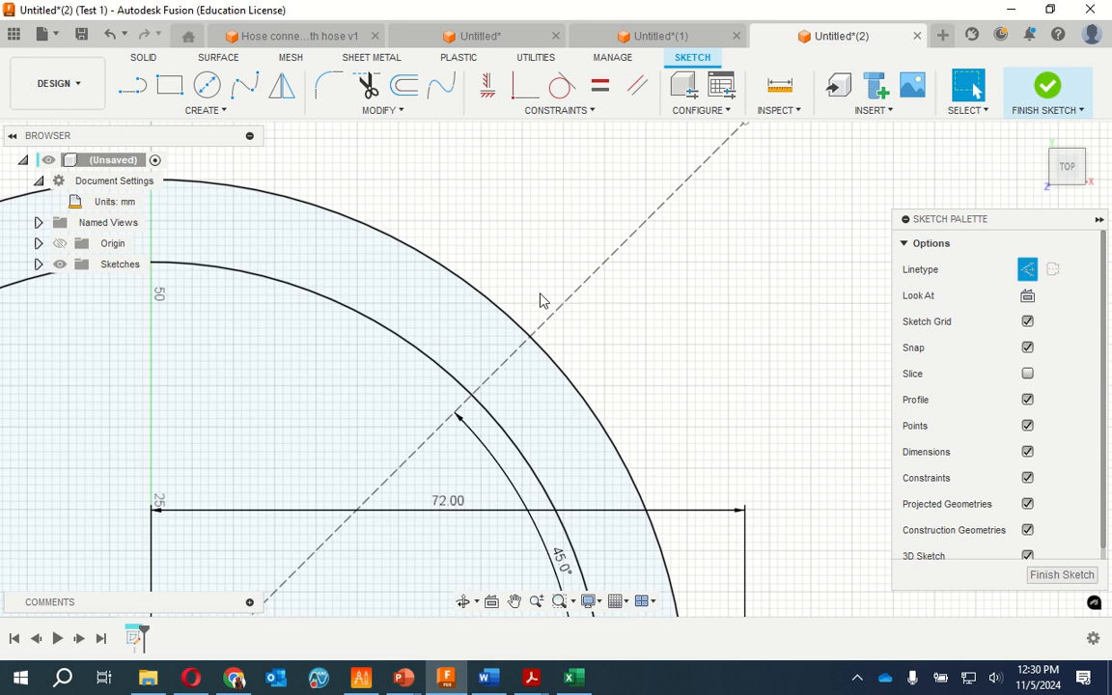
# Delete the 72 mm horizontal line and the horizontal construction line lying along the positive X axis
pyautogui.scroll(-2, 541, 300)
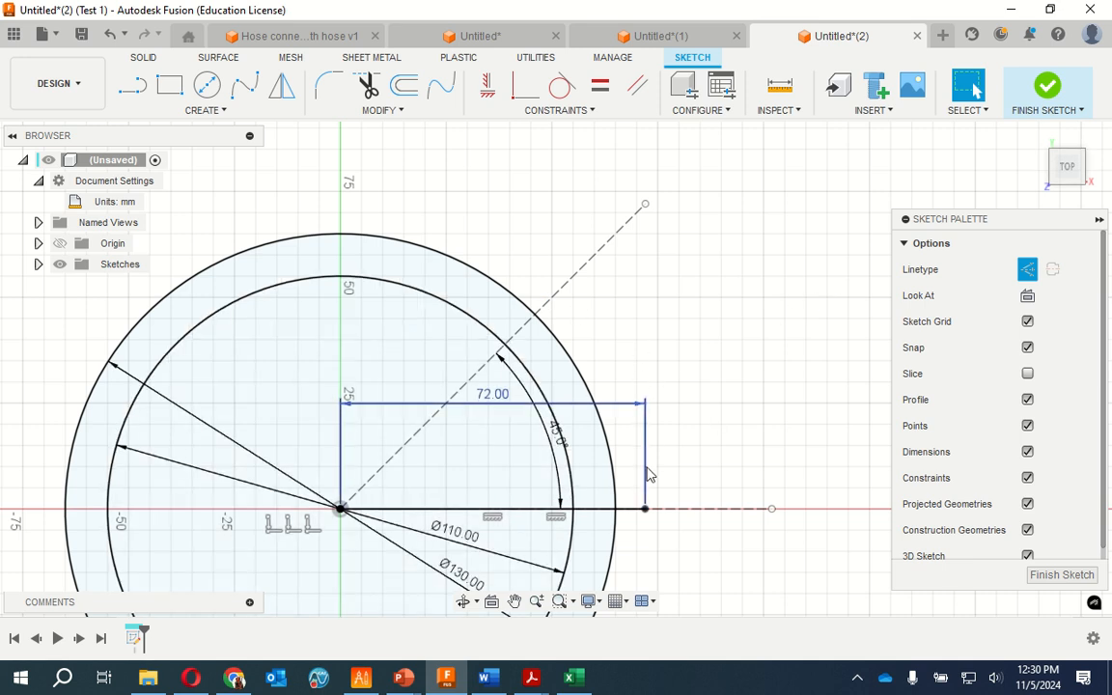
pyautogui.click(643, 511)
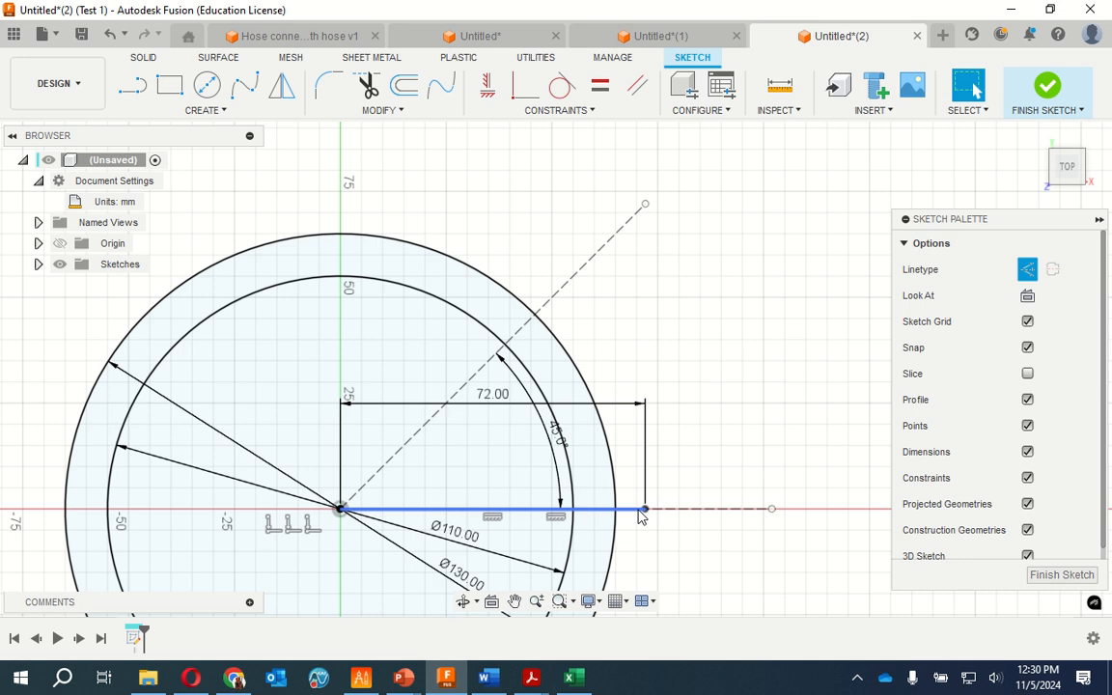
pyautogui.press('Delete')
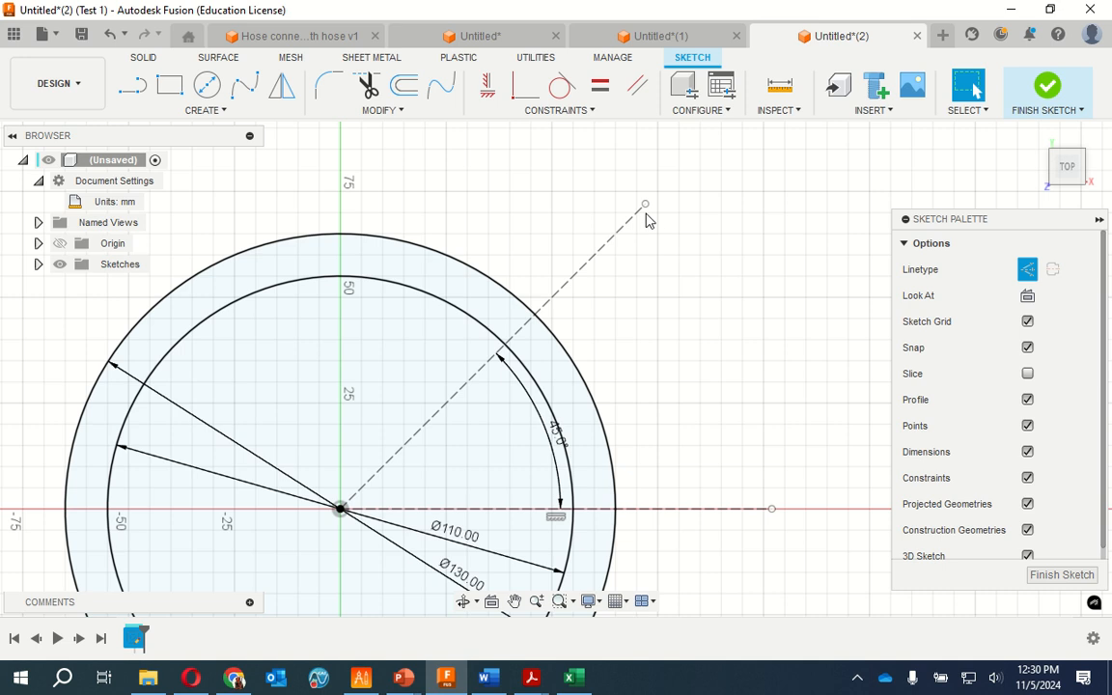
pyautogui.click(760, 512)
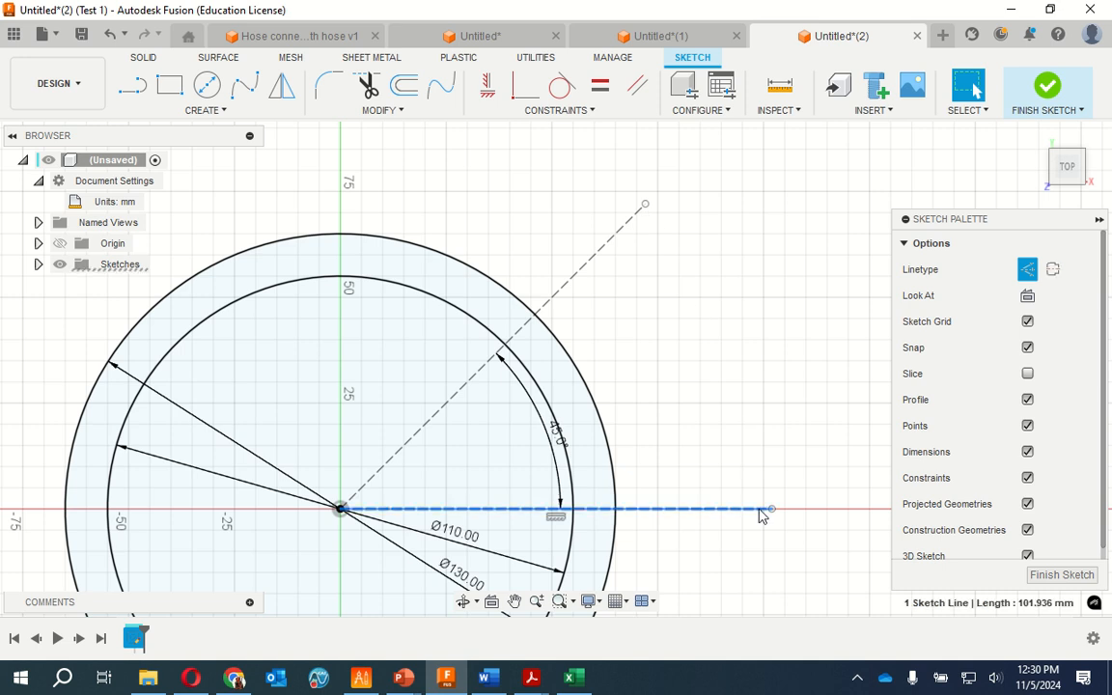
pyautogui.press('Delete')
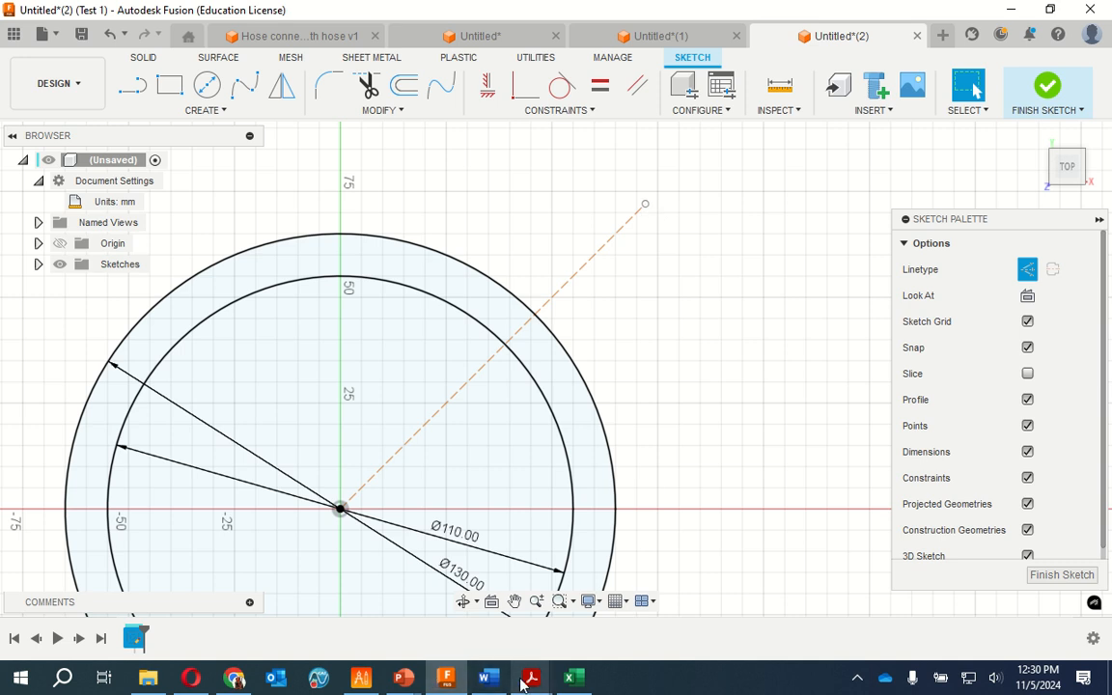
# Check the corner lobe in Faceplate.pdf, return to Fusion, and draw a non-construction 15 mm diameter circle centred on the angled construction line's outer endpoint
pyautogui.moveTo(531, 677)
pyautogui.click(637, 591)
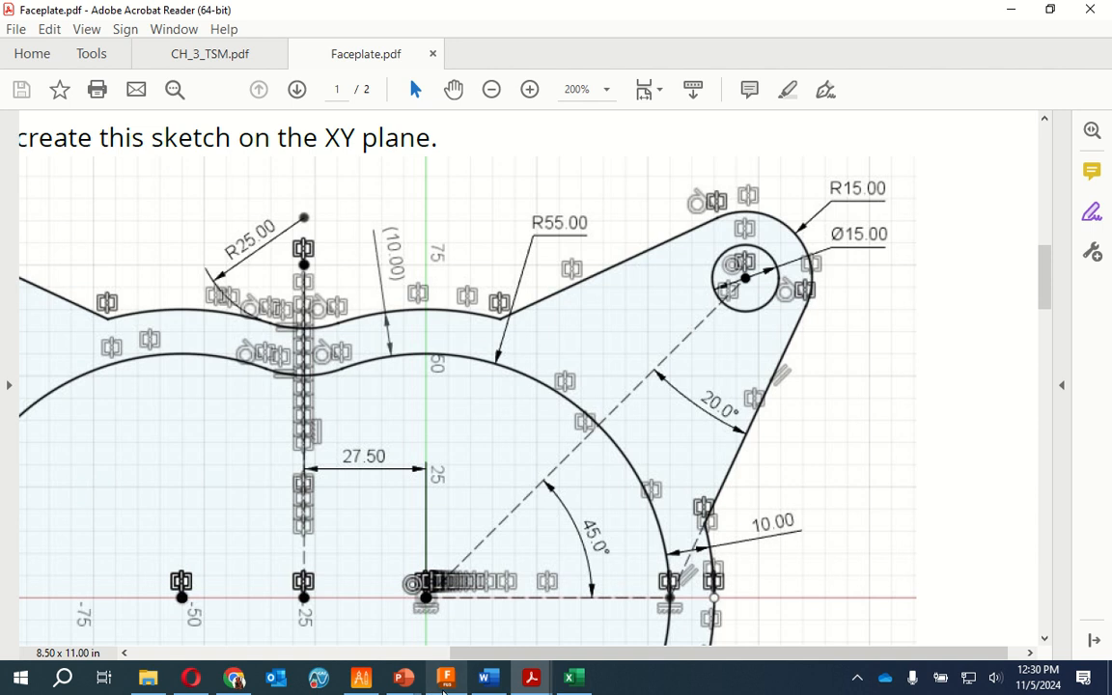
pyautogui.moveTo(535, 686)
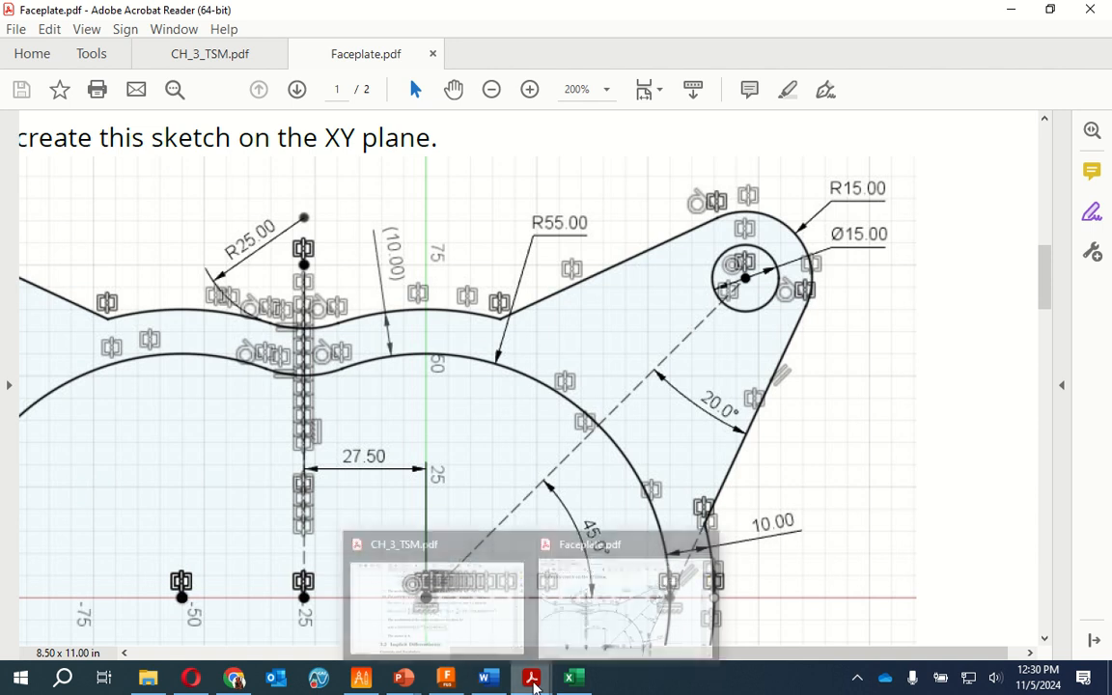
pyautogui.click(445, 678)
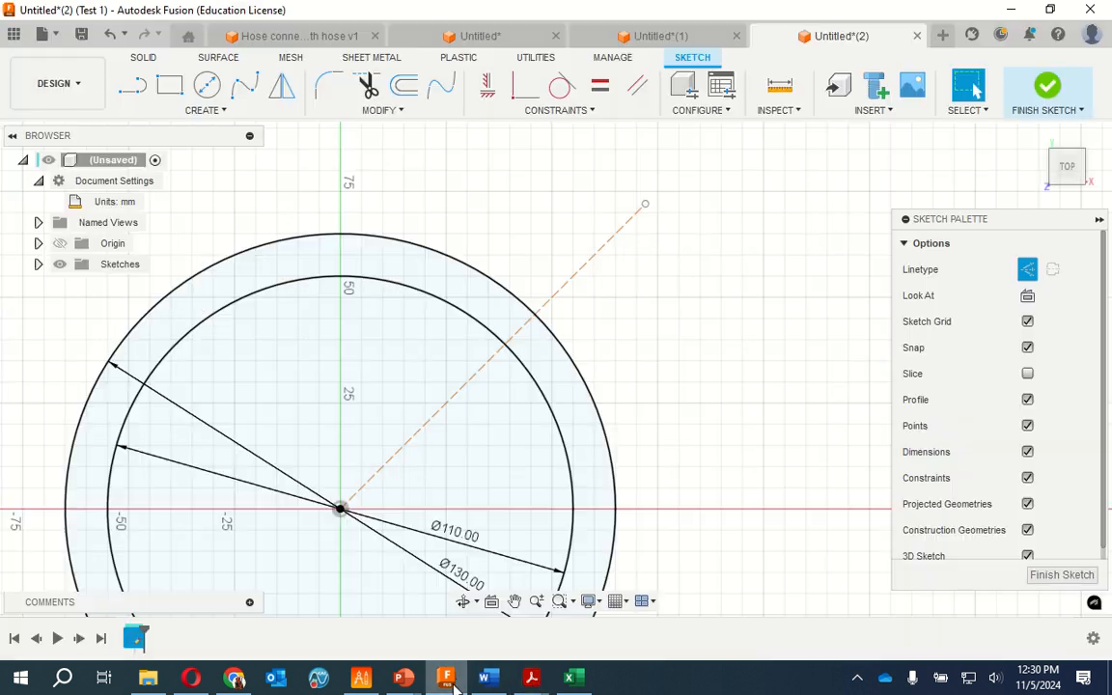
pyautogui.click(207, 85)
pyautogui.click(646, 205)
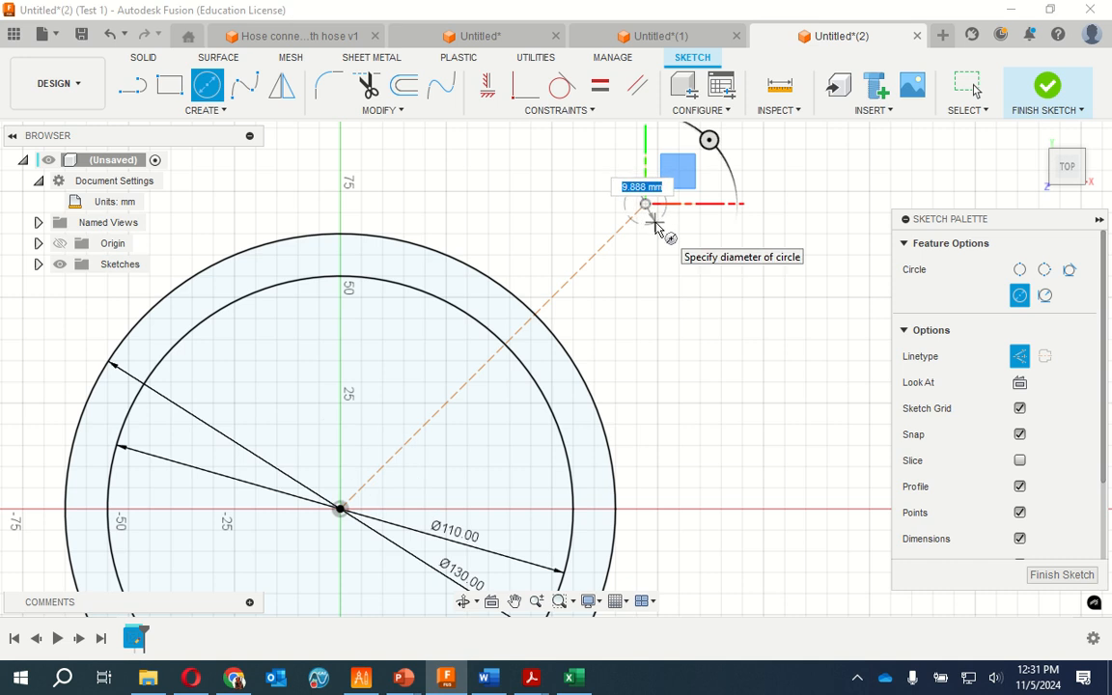
pyautogui.write('15')
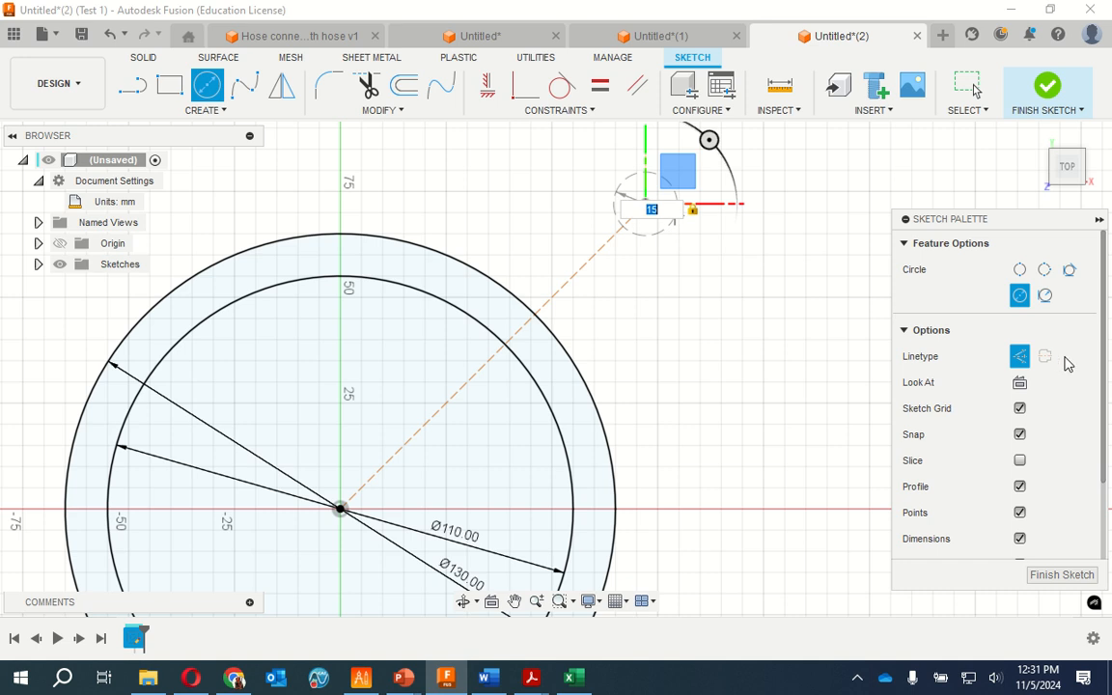
pyautogui.click(1019, 356)
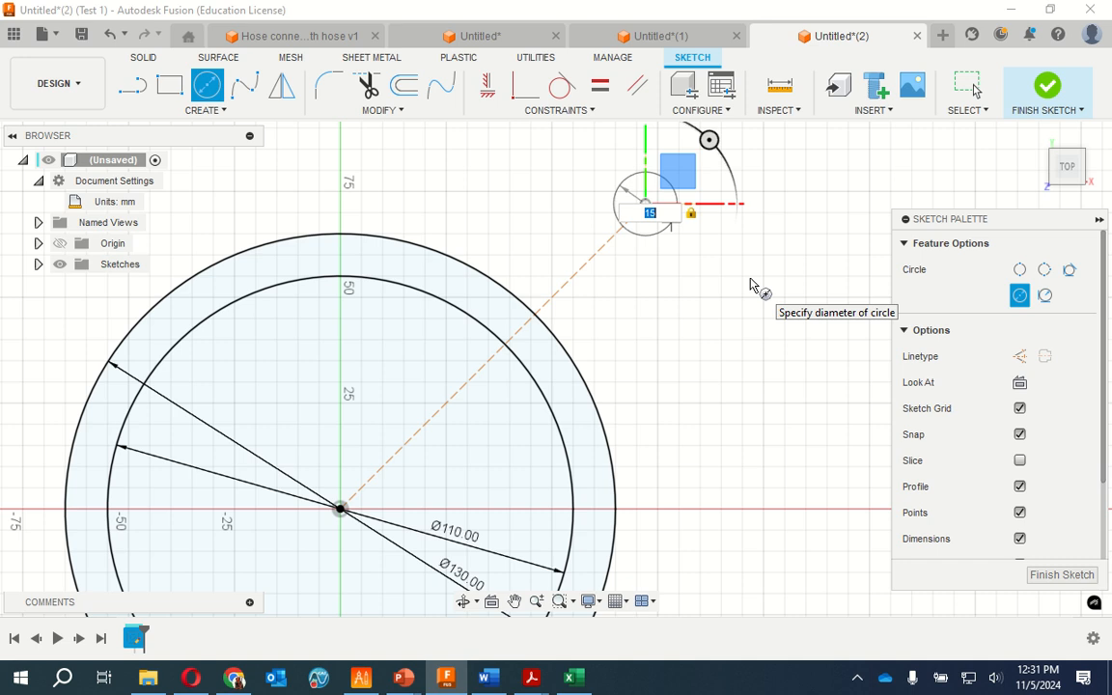
pyautogui.moveTo(1102, 326)
pyautogui.mouseDown()
pyautogui.moveTo(1096, 427)
pyautogui.moveTo(1107, 348)
pyautogui.mouseUp()
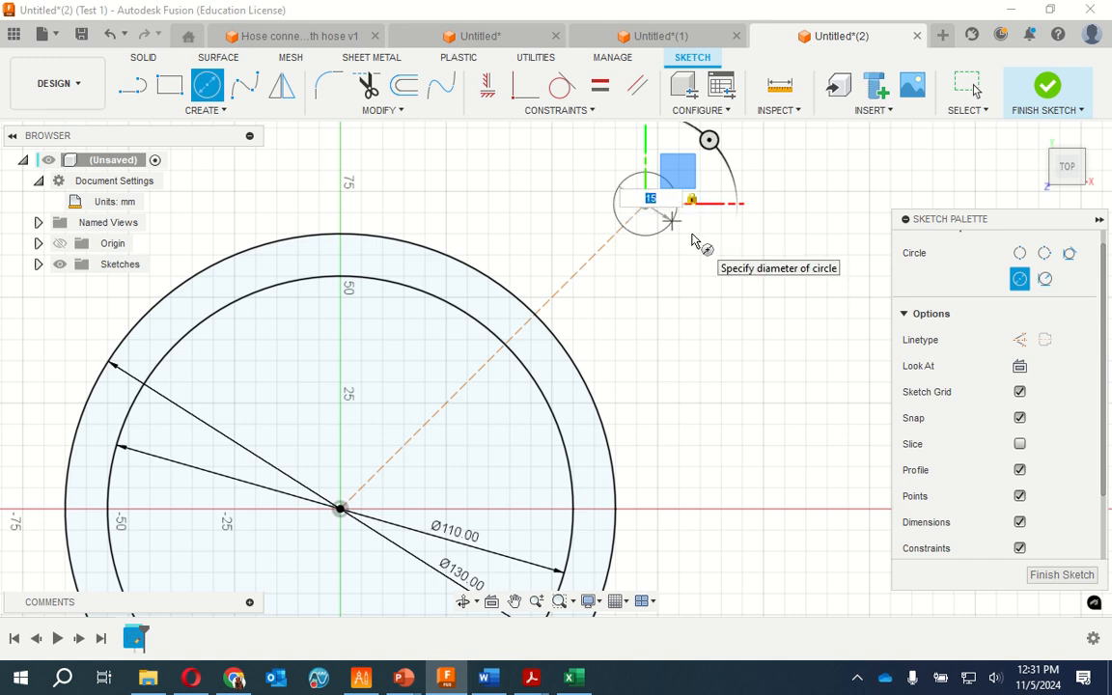
pyautogui.press('Return')
pyautogui.press('Escape')
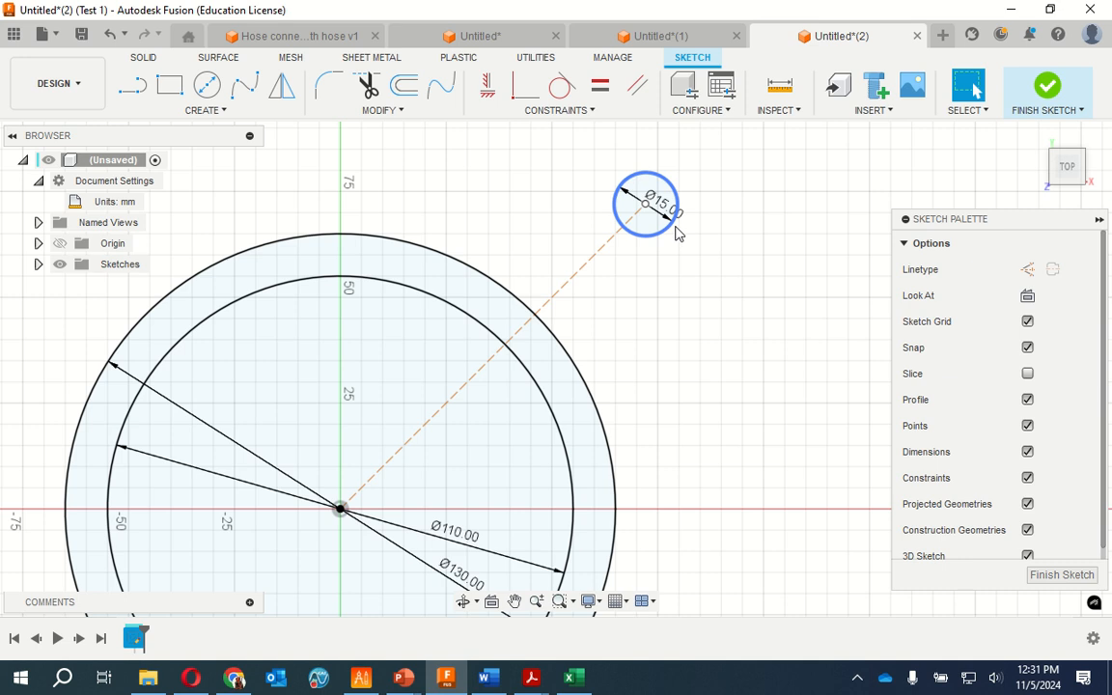
# Draw a 30 mm diameter circle concentric with the 15 mm circle at the construction line's outer end
pyautogui.click(206, 86)
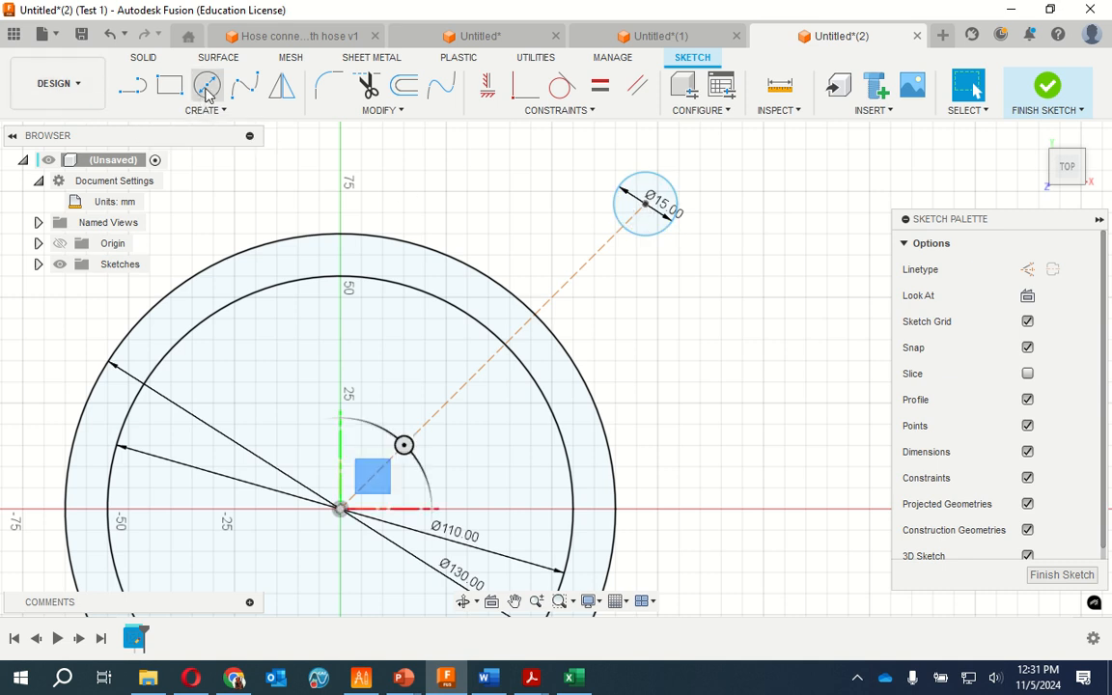
pyautogui.click(206, 87)
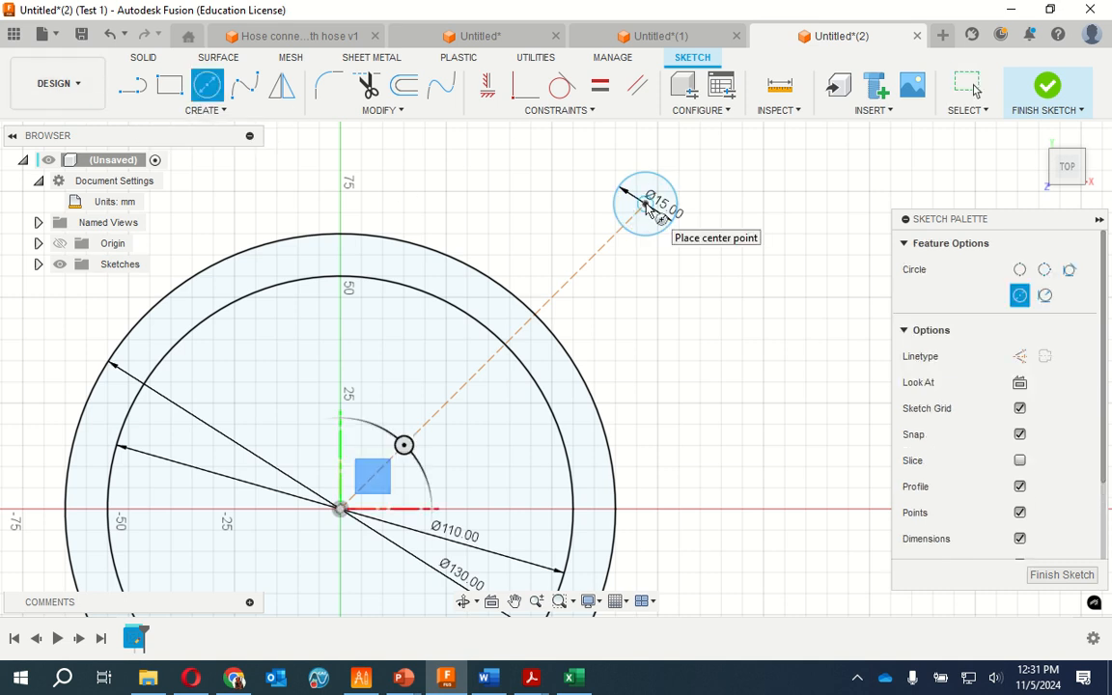
pyautogui.click(645, 202)
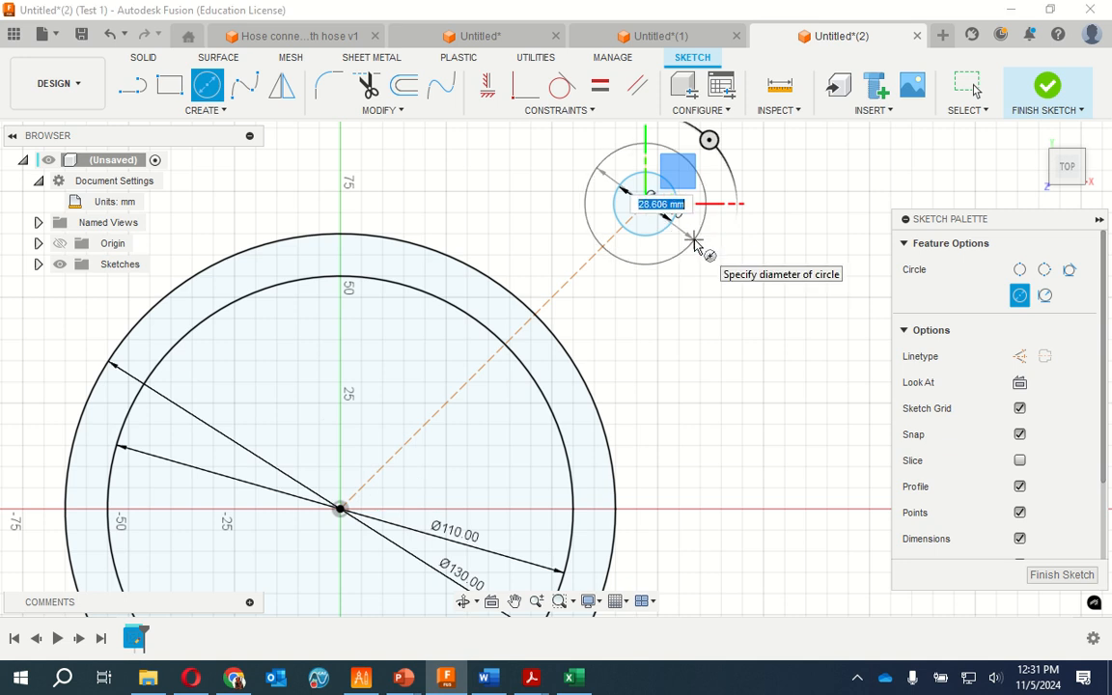
pyautogui.write('30')
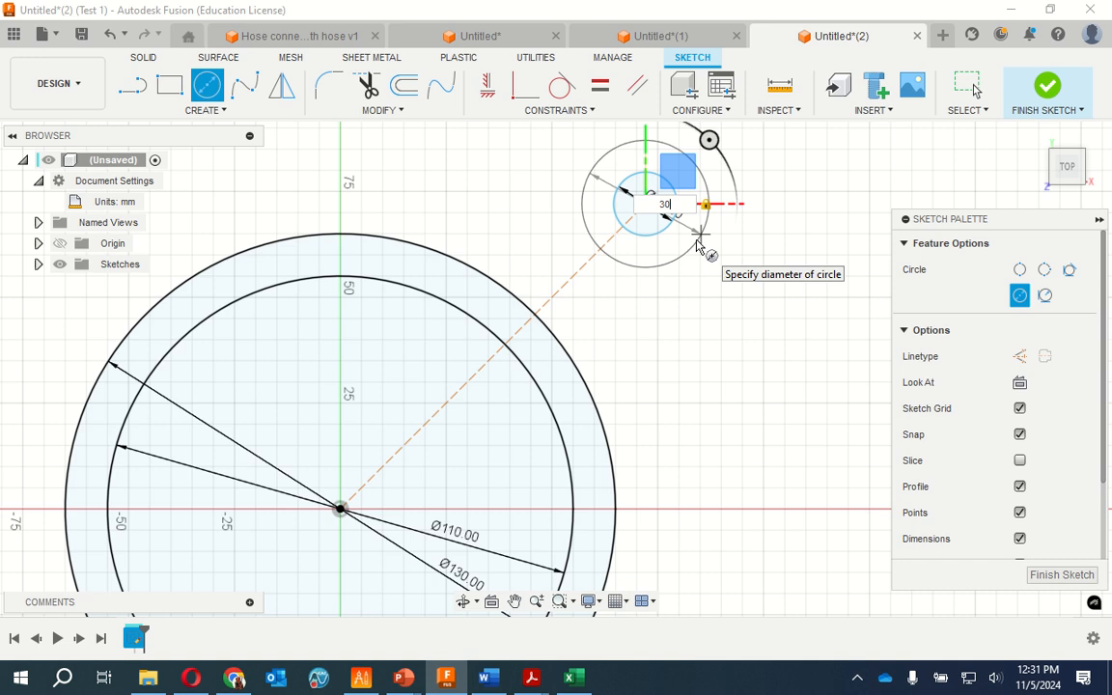
pyautogui.press('Return')
pyautogui.press('Escape')
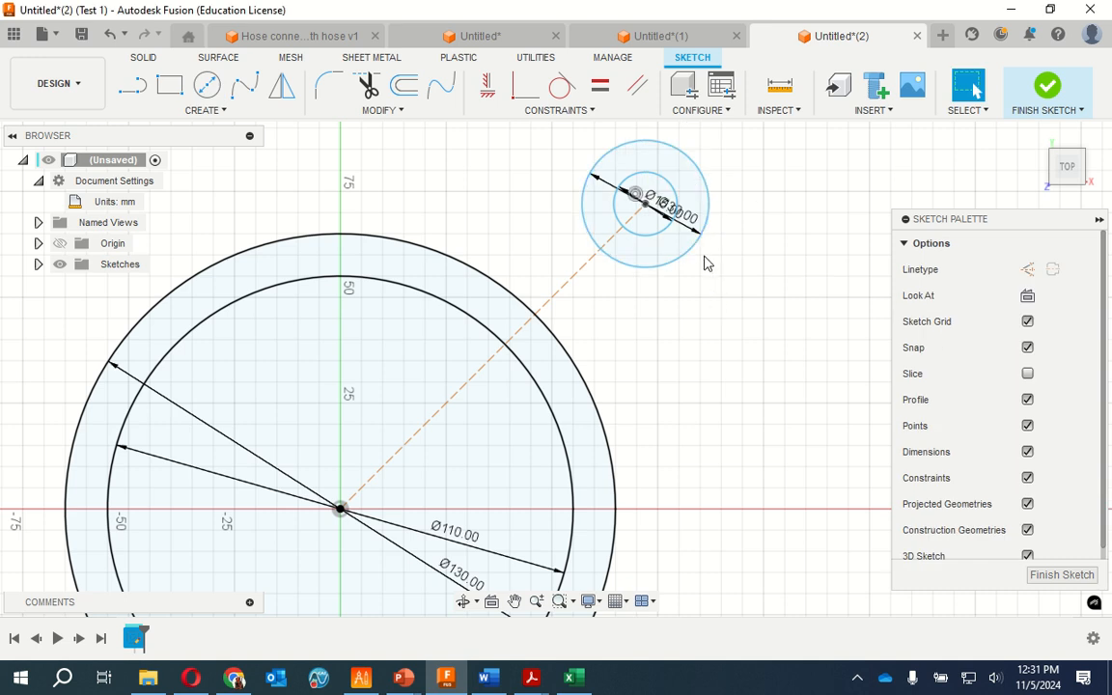
# Delete the diameter dimension of the lobe's outer 30 mm circle
pyautogui.scroll(-4, 661, 201)
pyautogui.scroll(5, 662, 198)
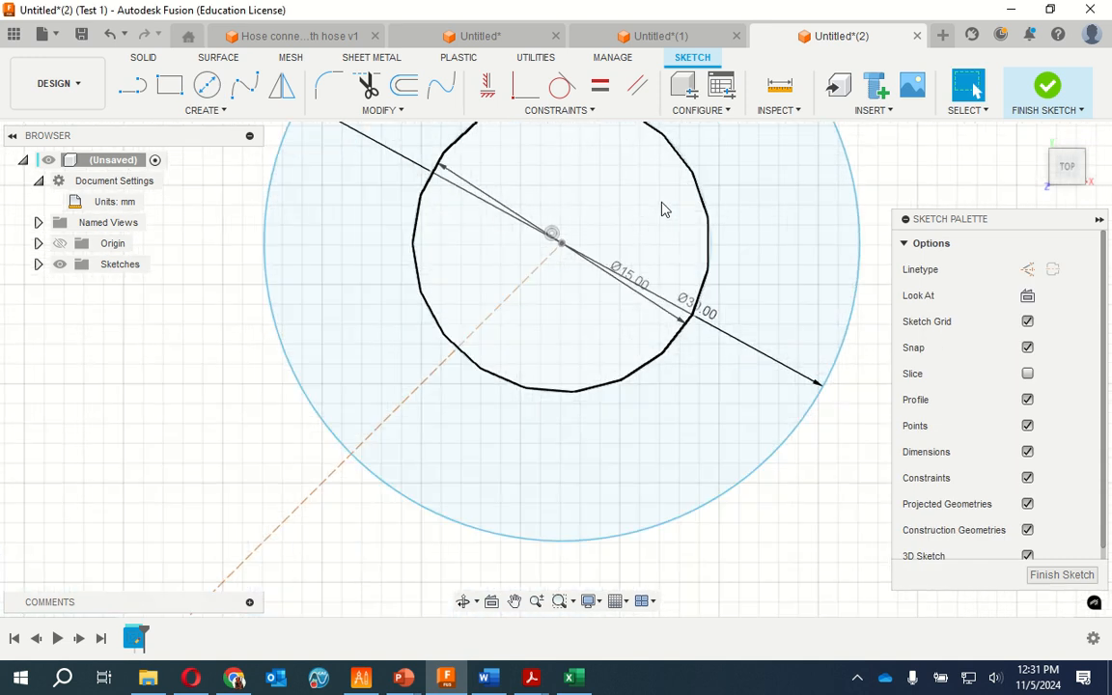
pyautogui.click(753, 355)
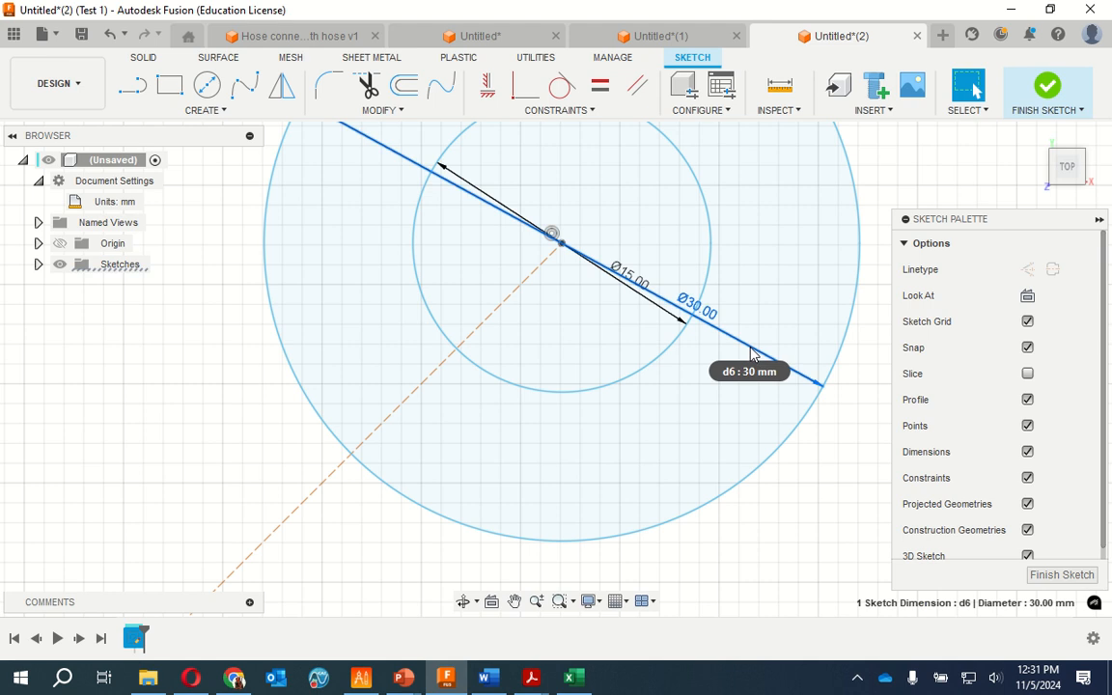
pyautogui.press('Delete')
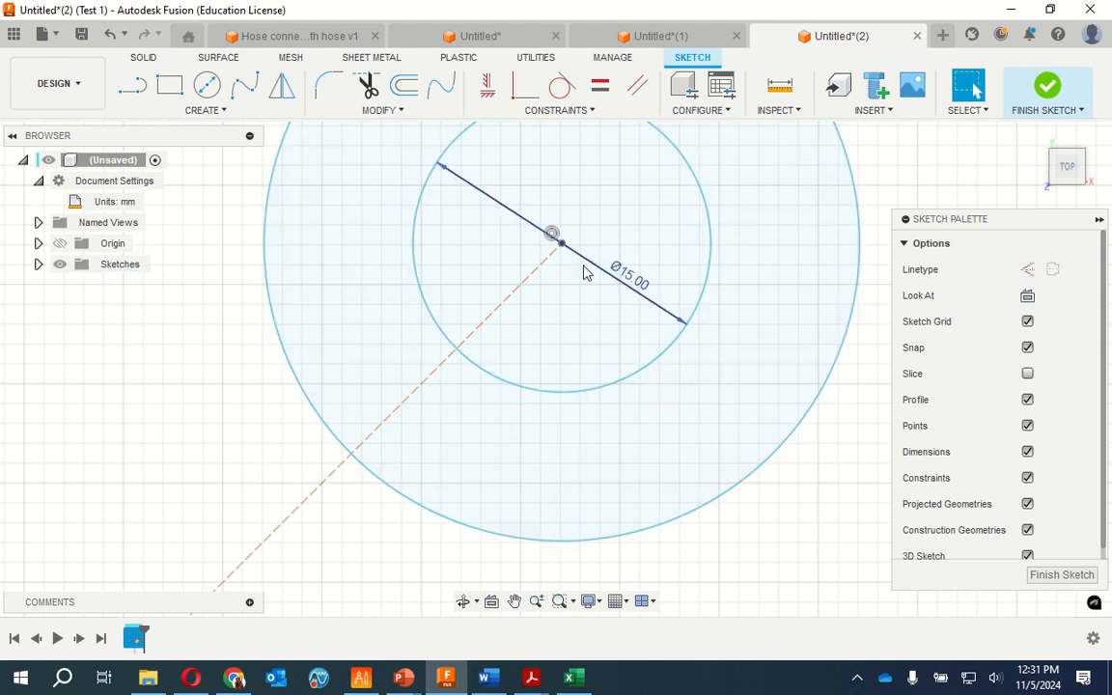
# Check the lobe's side edge in Faceplate.pdf, and in Fusion draw a line from the 110 mm circle's positive X-axis point, tangent to the lobe's outer circle
pyautogui.scroll(-10, 555, 321)
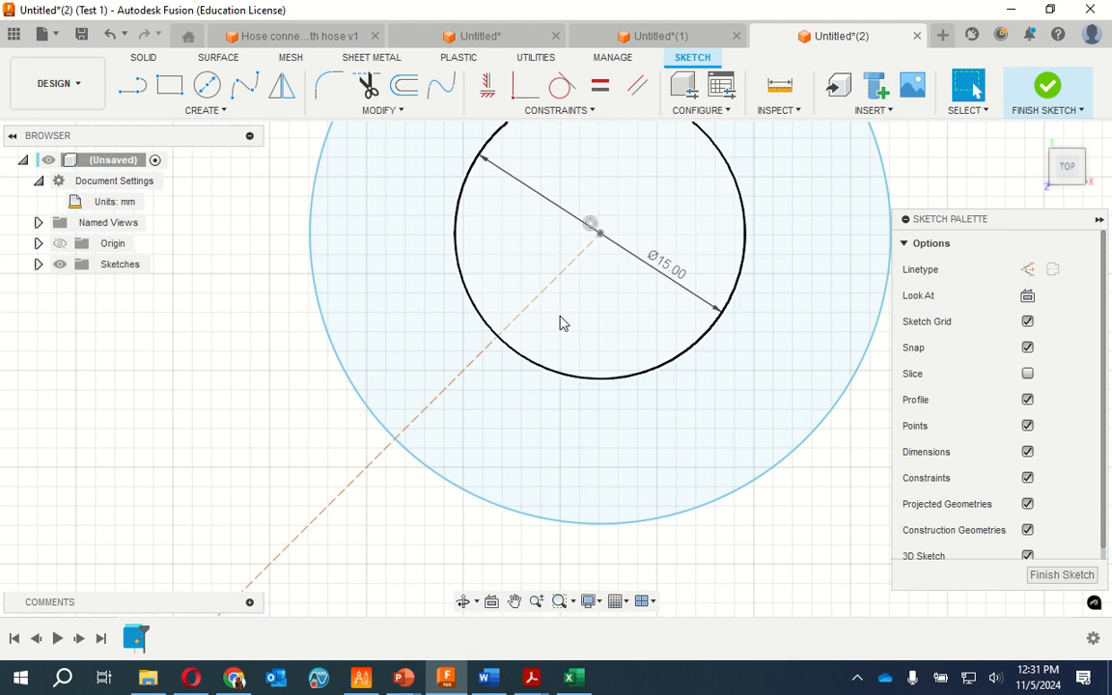
pyautogui.scroll(-4, 565, 321)
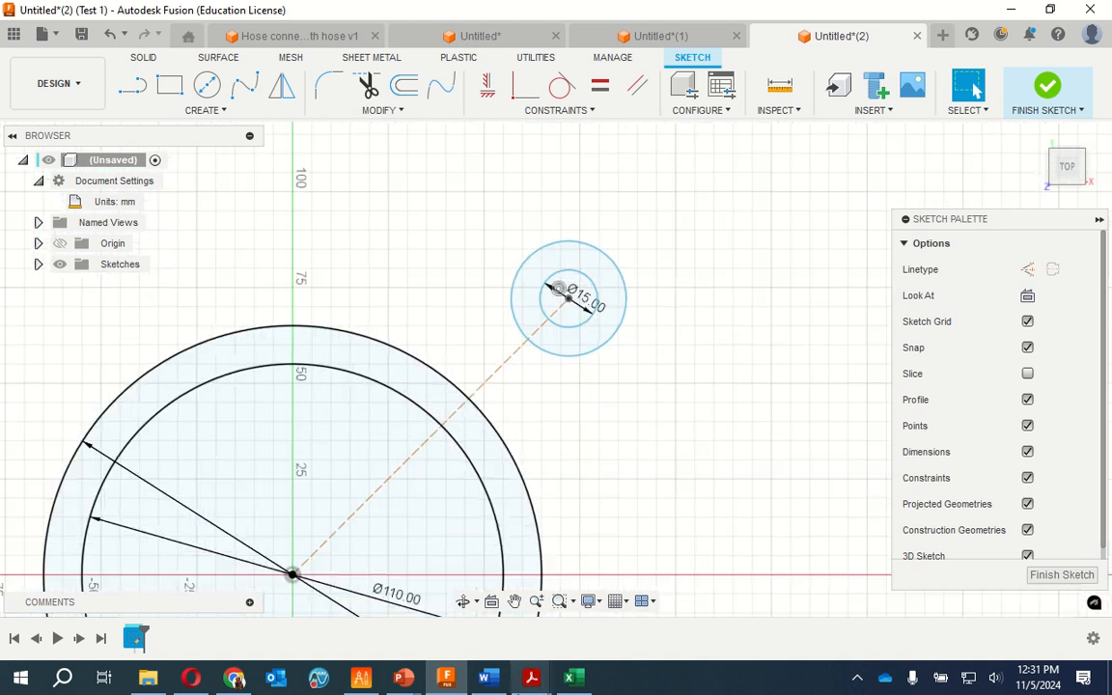
pyautogui.moveTo(534, 681)
pyautogui.click(638, 576)
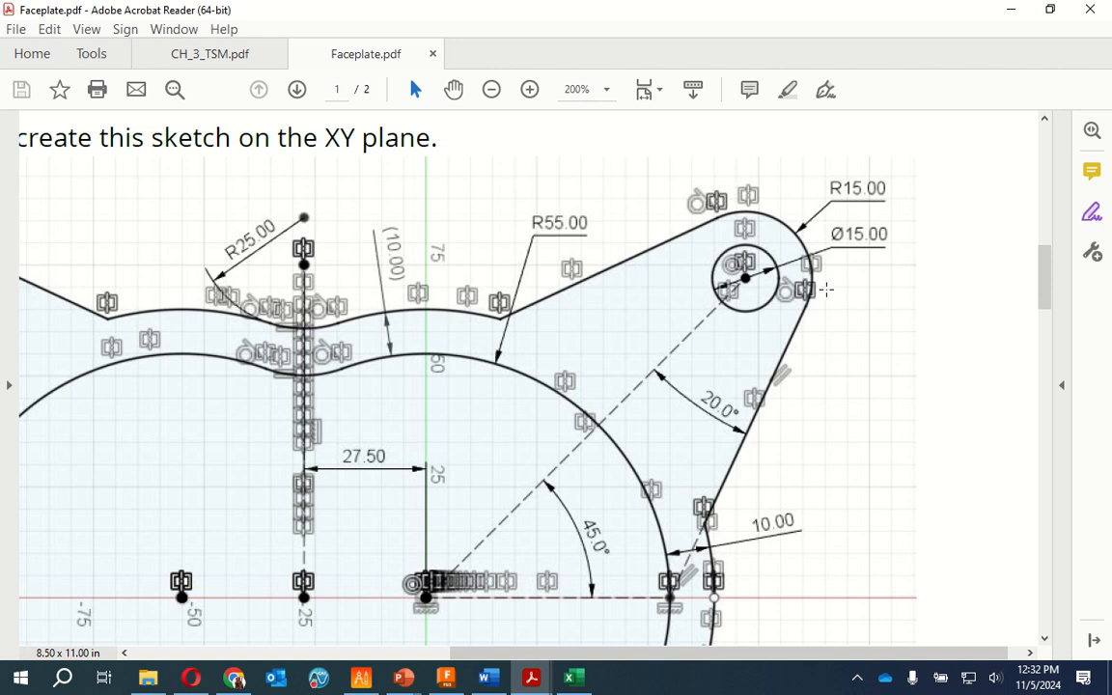
pyautogui.click(1011, 10)
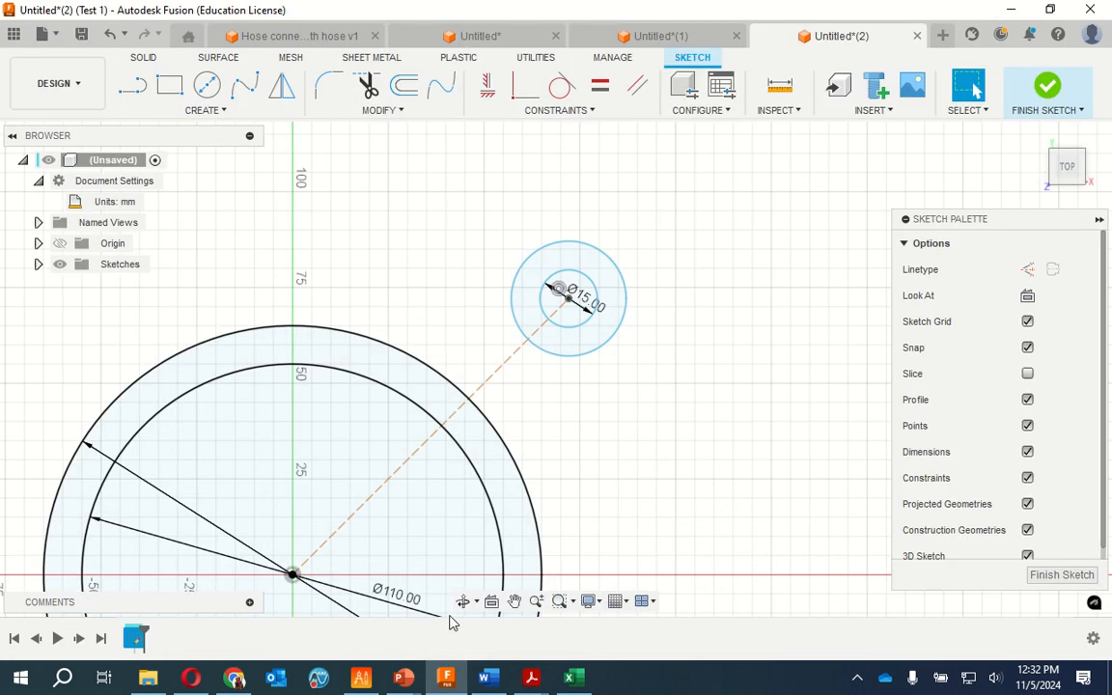
pyautogui.click(132, 87)
pyautogui.click(293, 575)
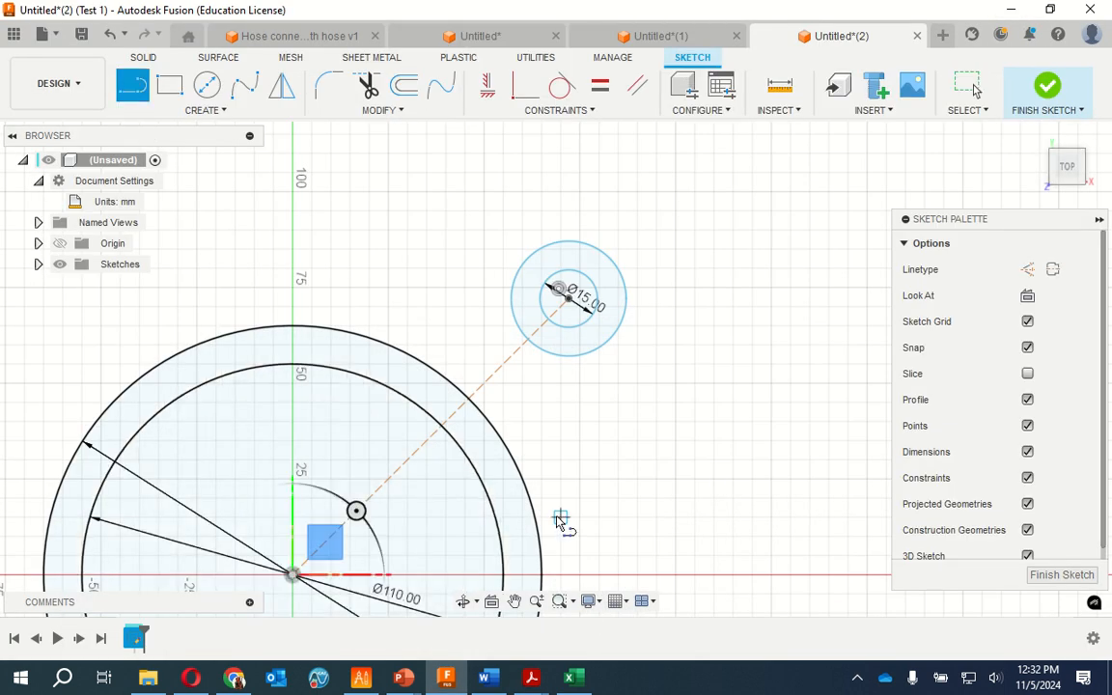
pyautogui.click(503, 576)
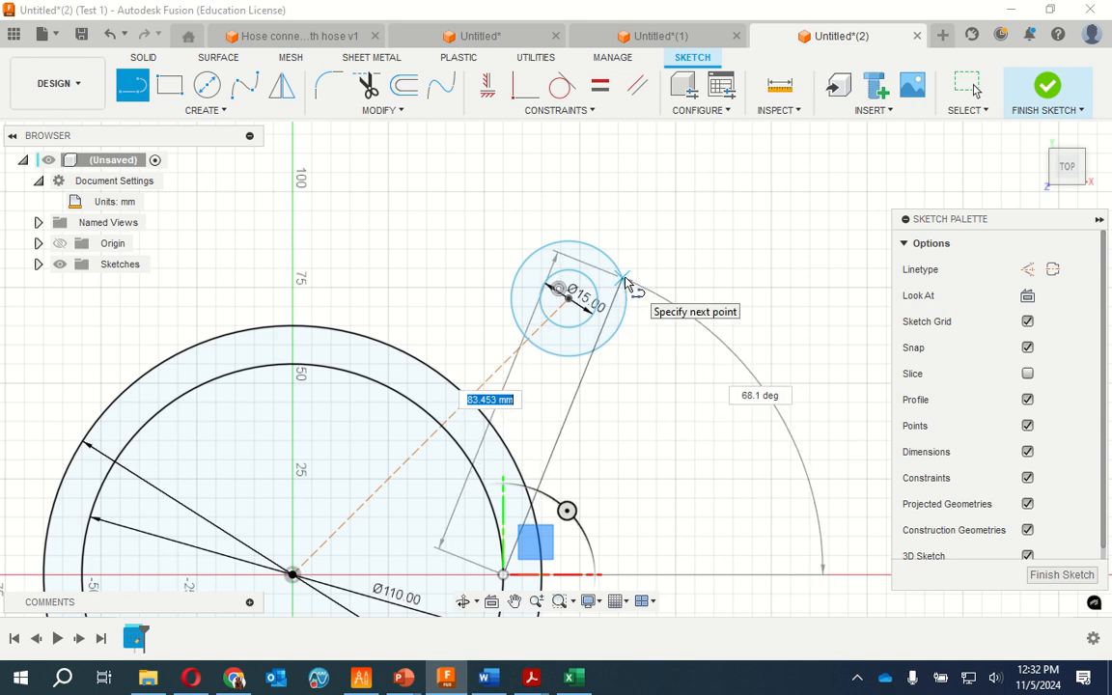
pyautogui.scroll(-2, 626, 290)
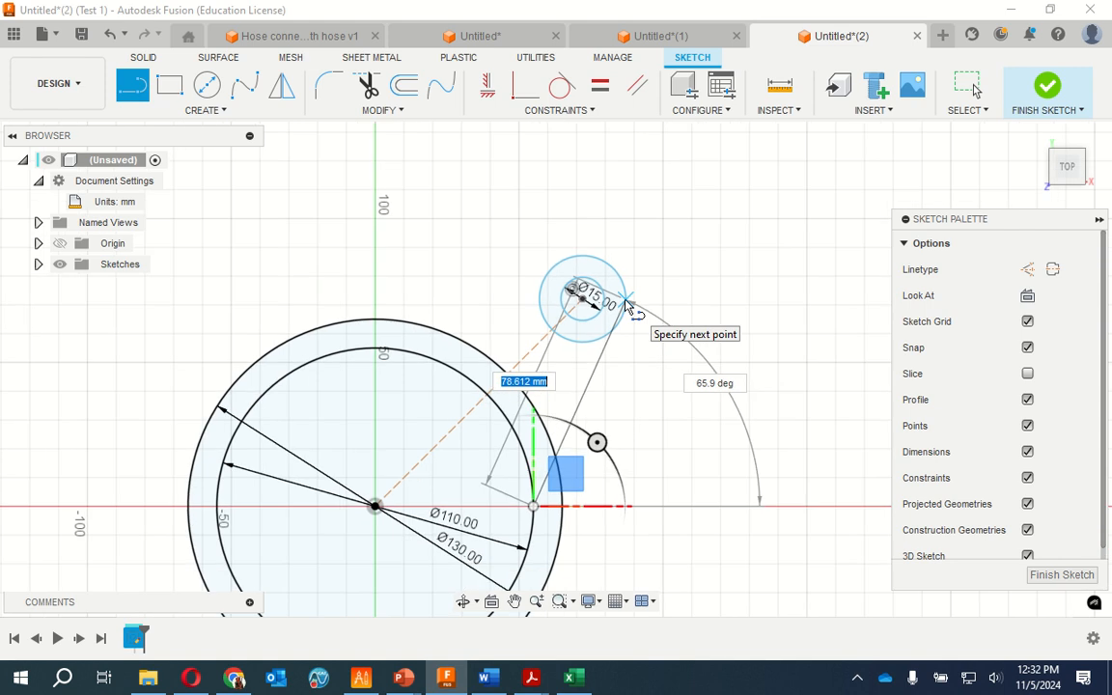
pyautogui.scroll(5, 626, 306)
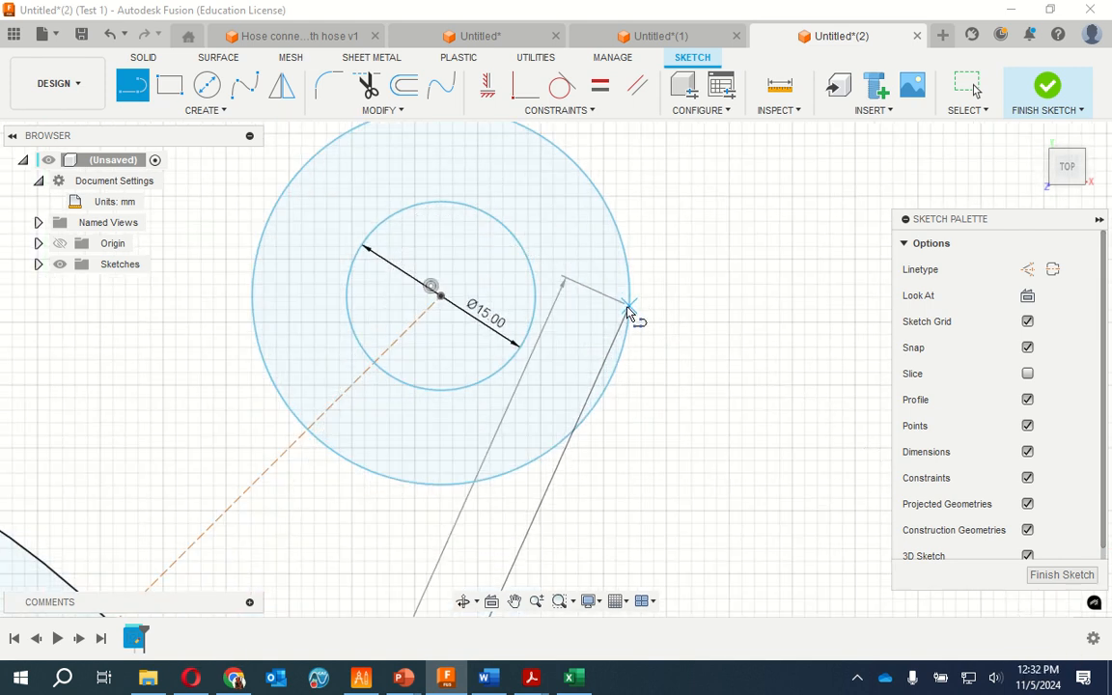
pyautogui.click(615, 377)
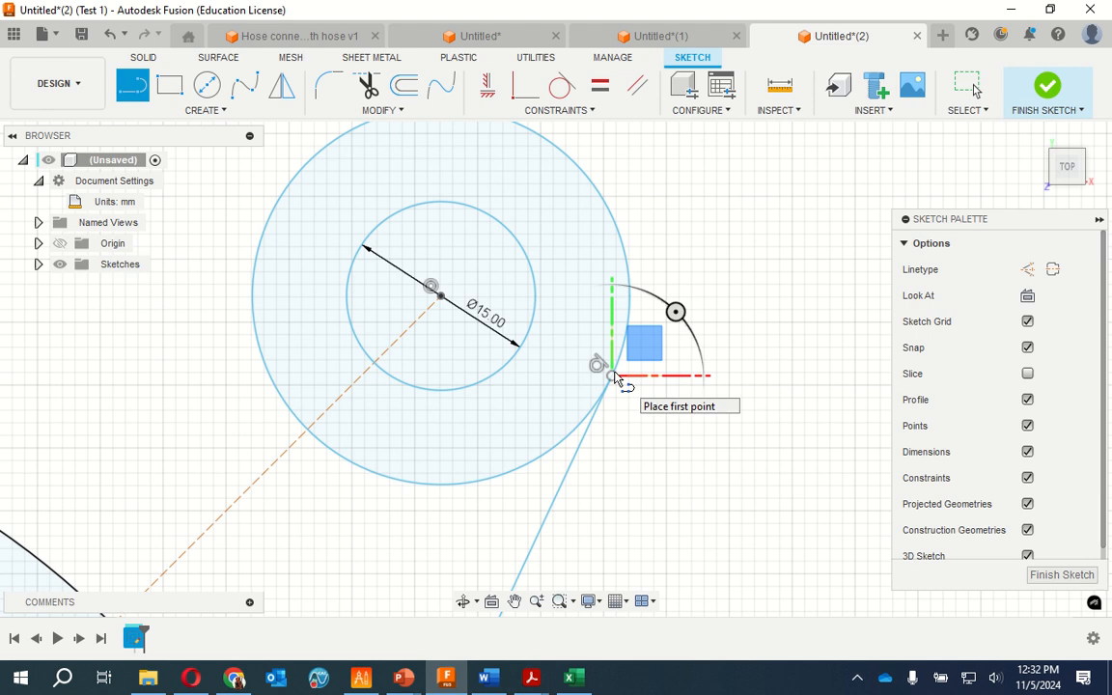
pyautogui.press('Escape')
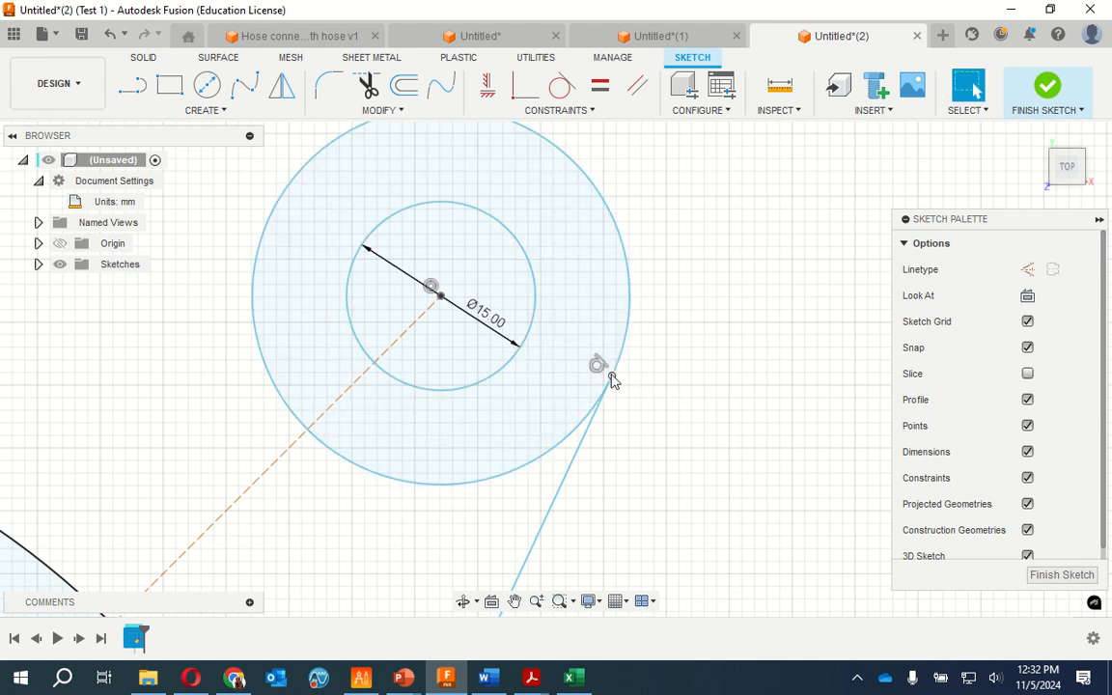
# Draw a line from the 110 mm circle's positive Y-axis point, tangent to the lobe's outer circle
pyautogui.scroll(2, 621, 382)
pyautogui.scroll(-6, 621, 382)
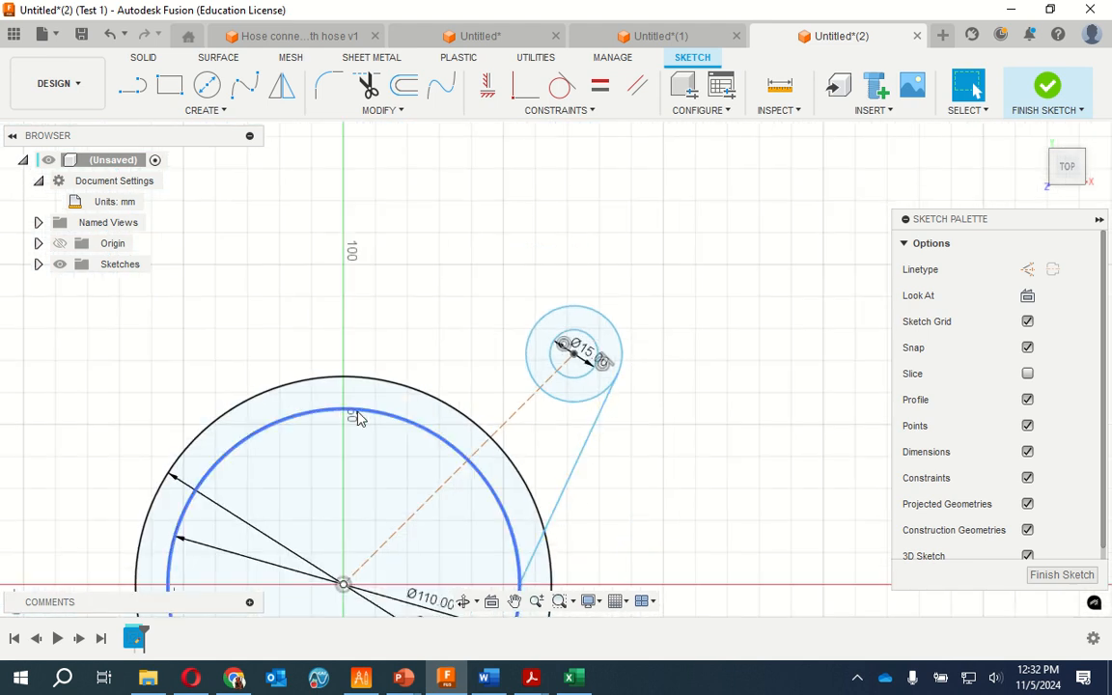
pyautogui.click(127, 90)
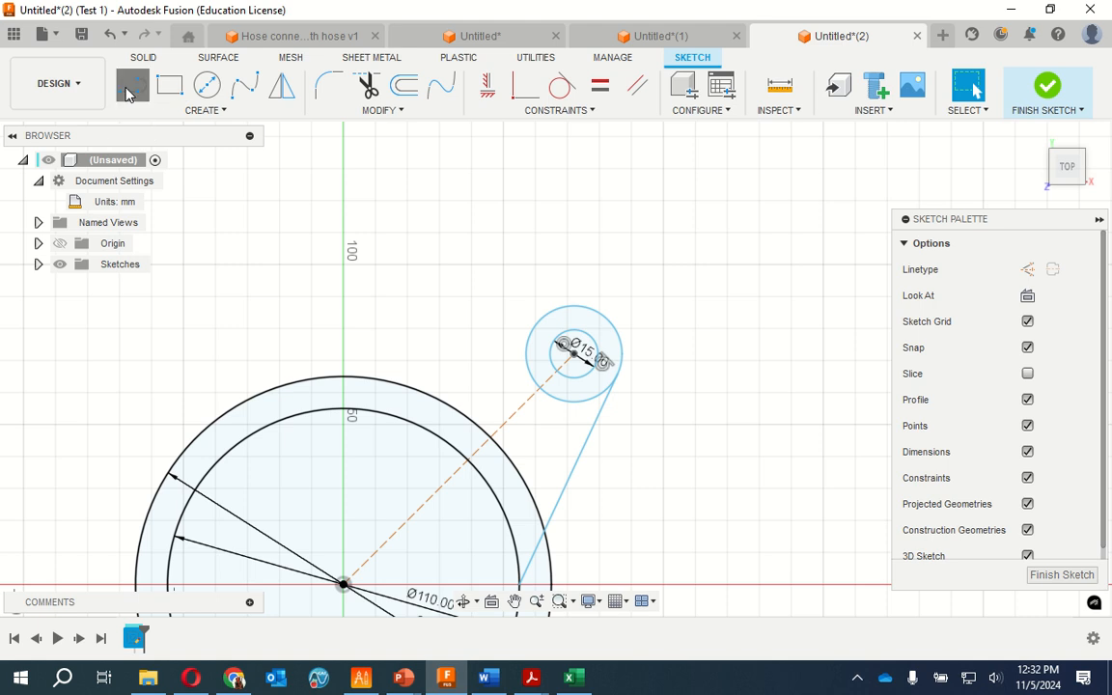
pyautogui.click(344, 410)
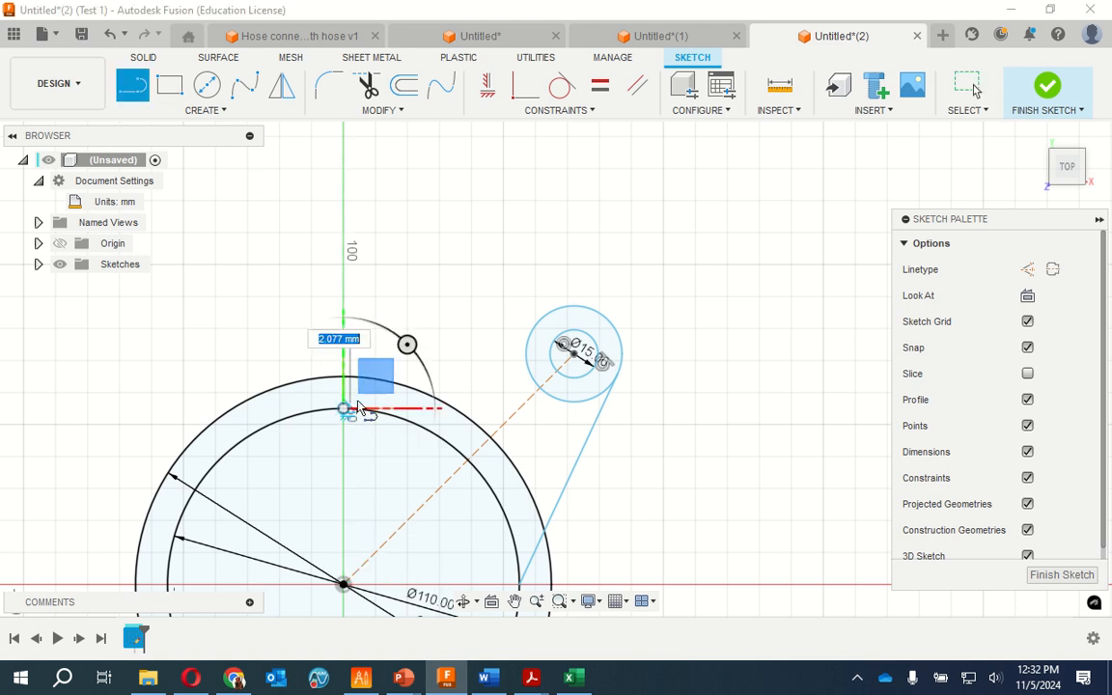
pyautogui.scroll(5, 526, 318)
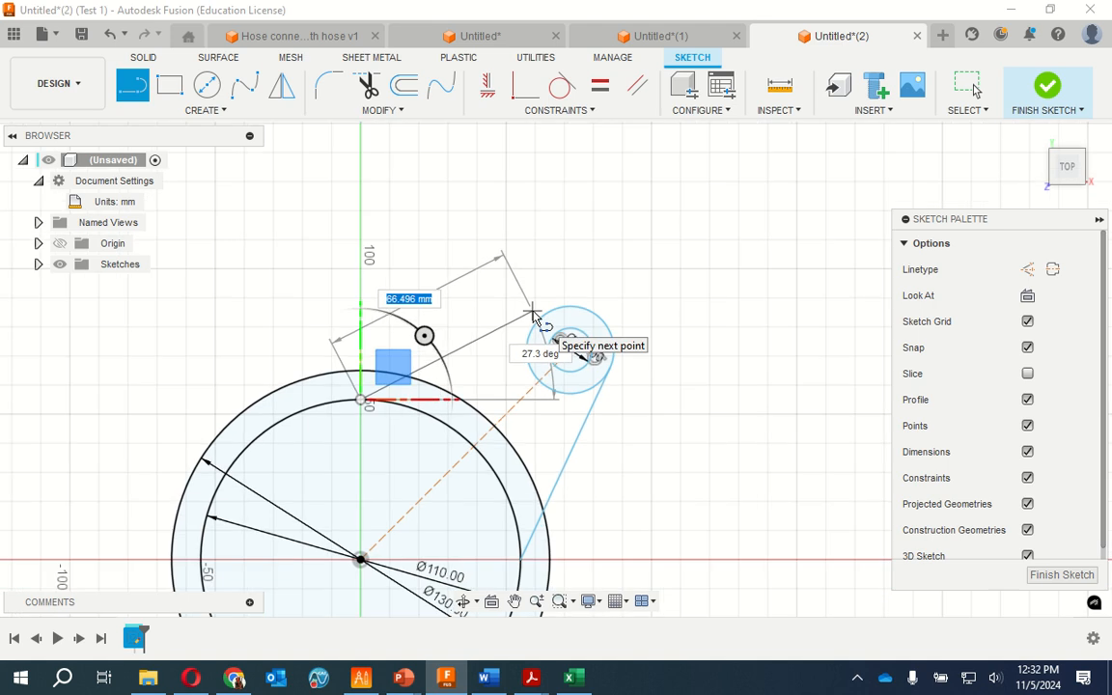
pyautogui.scroll(4, 532, 315)
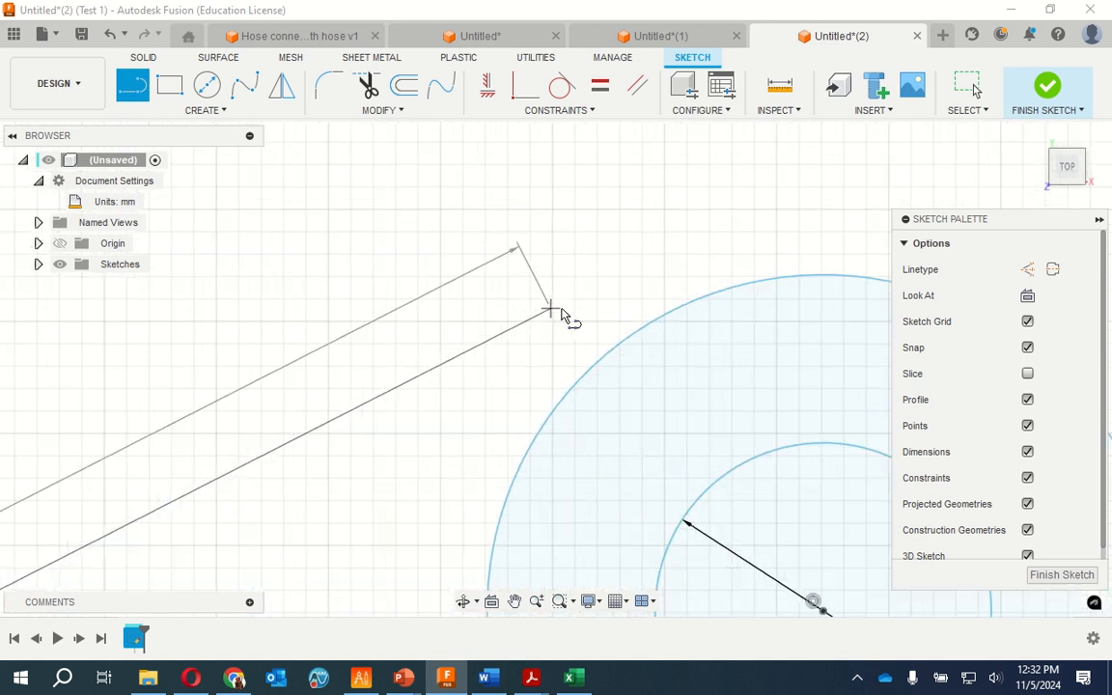
pyautogui.click(682, 307)
pyautogui.press('Escape')
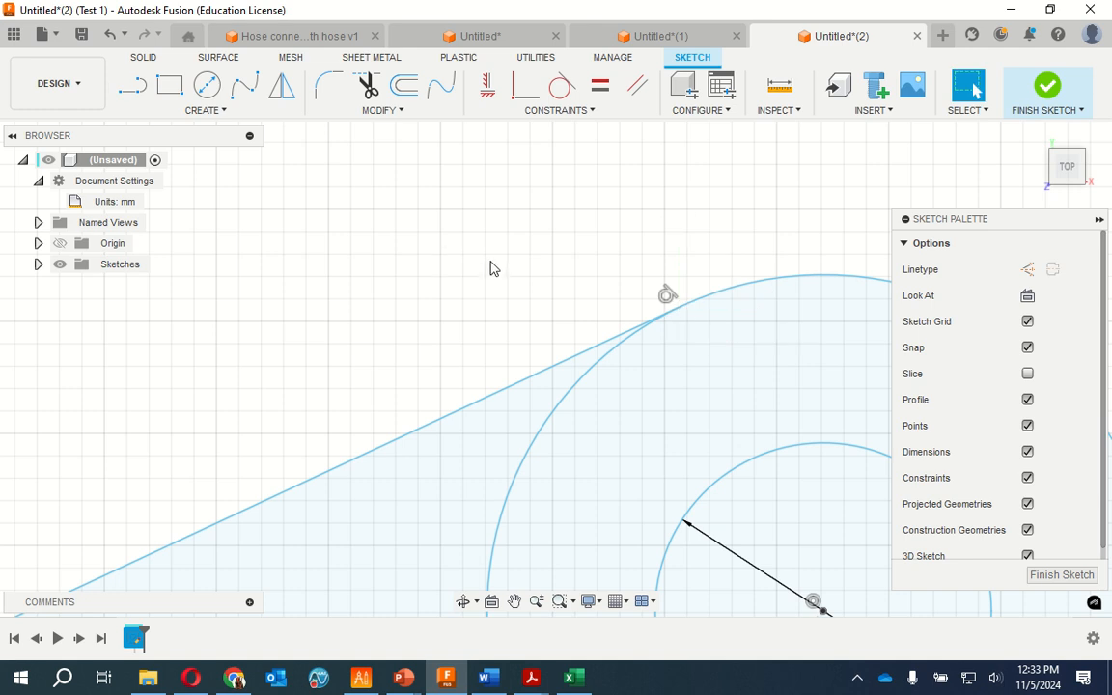
# Trim the inner arc sections of the lobe's outer circle between the two tangent lines, on both sides of the construction line
pyautogui.scroll(1, 576, 489)
pyautogui.scroll(-5, 566, 490)
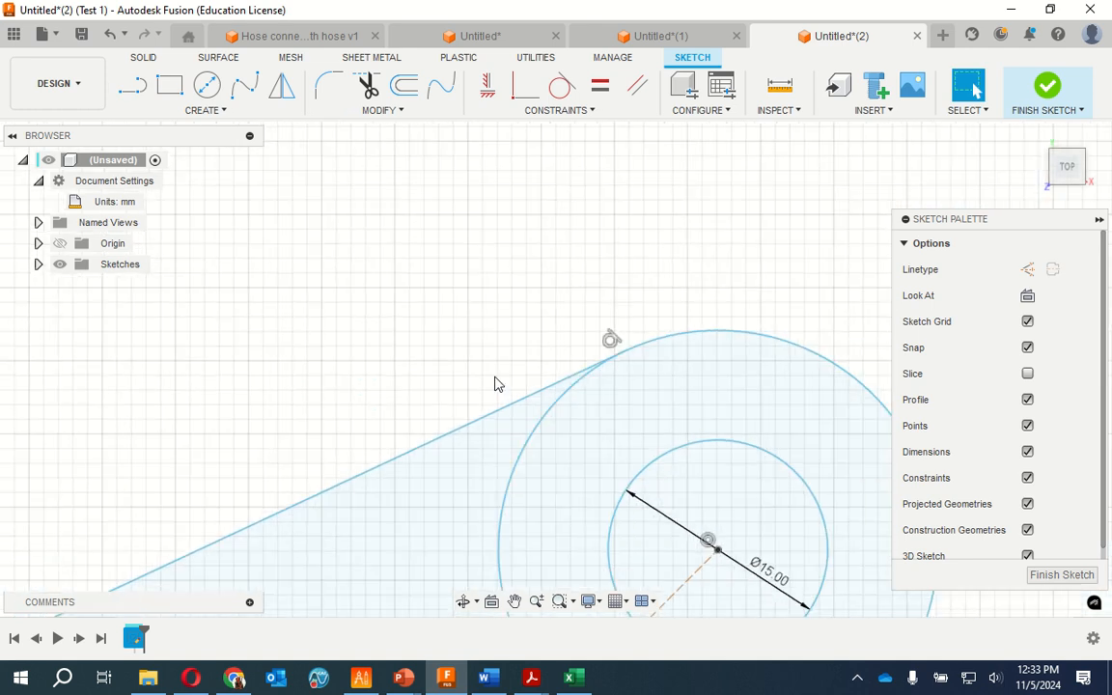
pyautogui.scroll(-3, 474, 242)
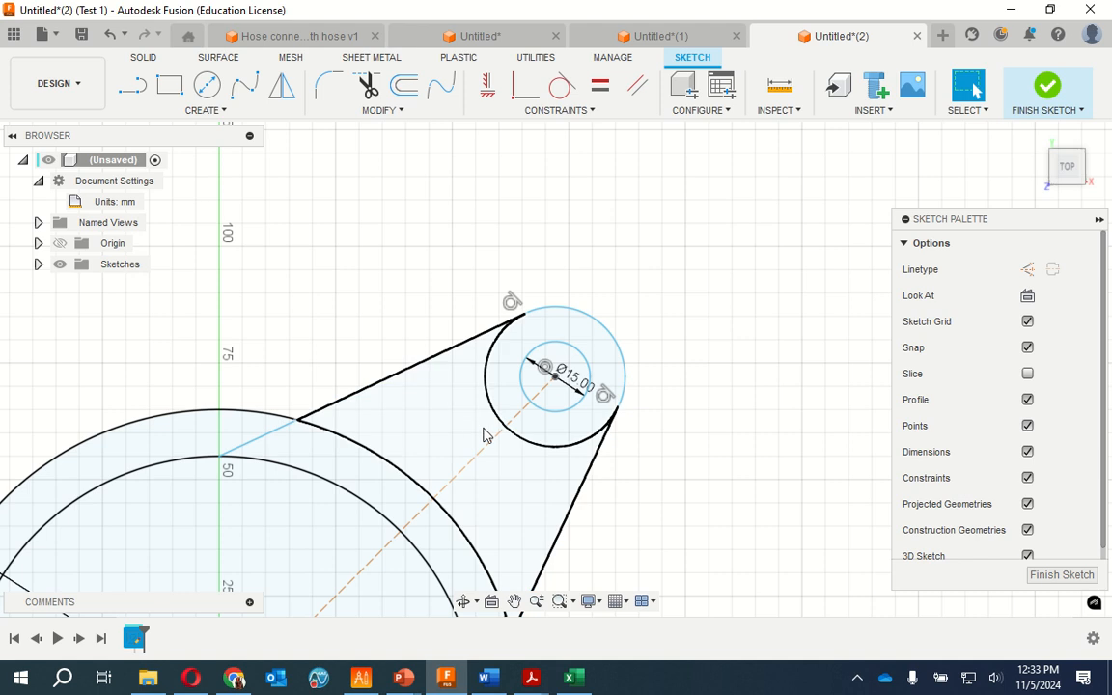
pyautogui.click(368, 87)
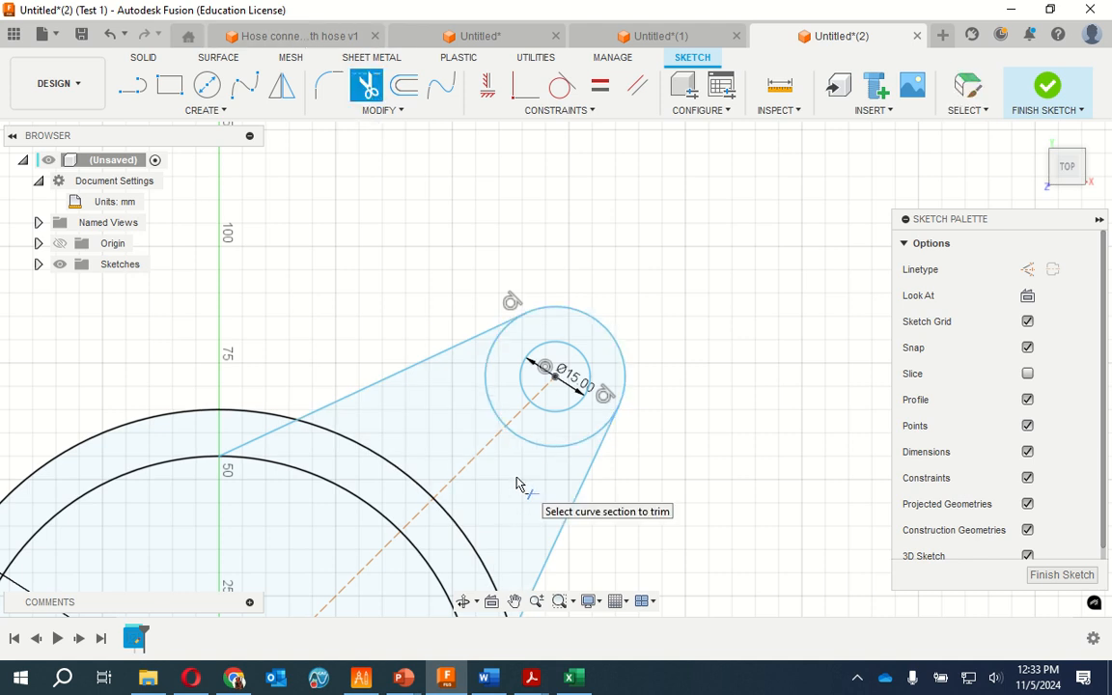
pyautogui.click(492, 420)
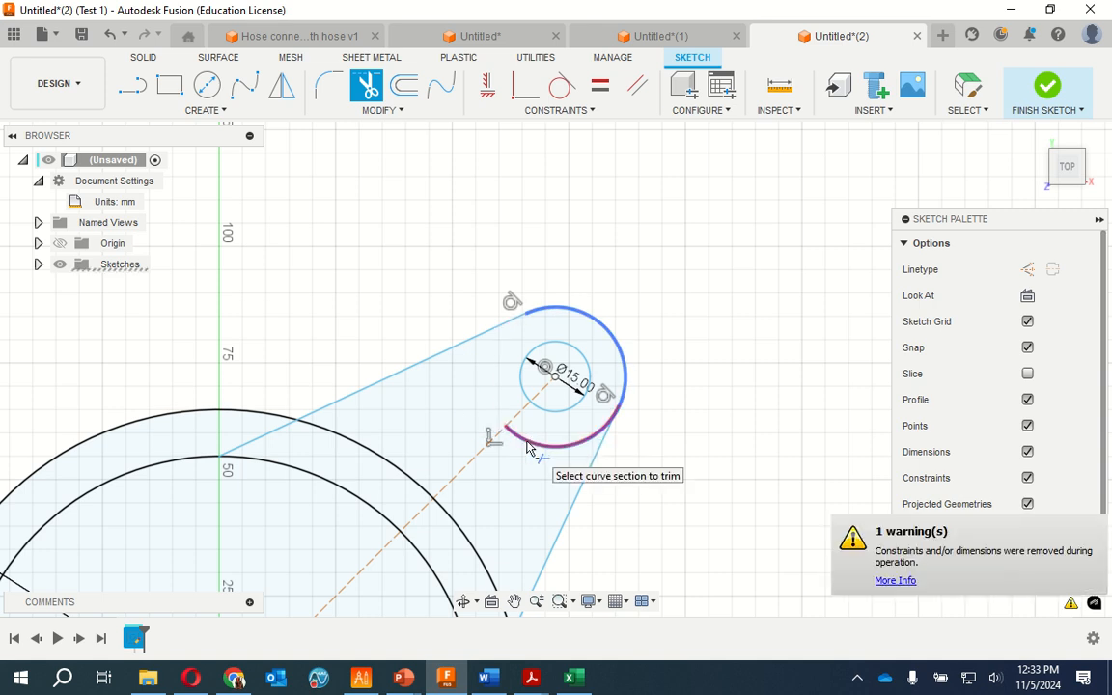
pyautogui.click(527, 447)
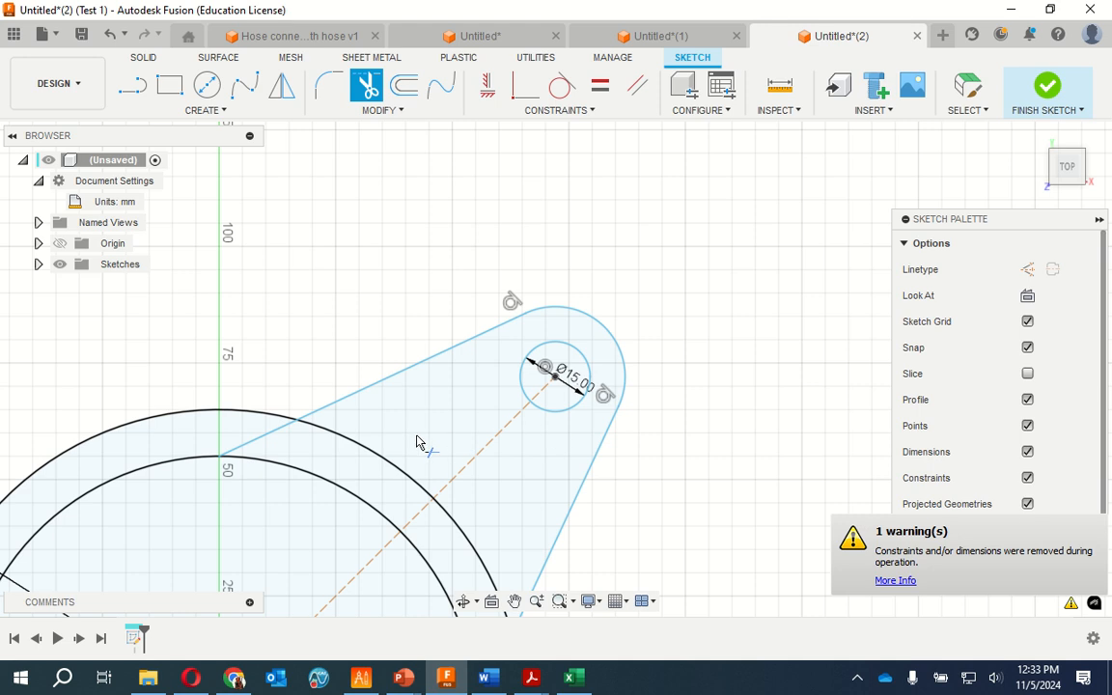
# Trim the 130 mm circle's arc sections that lie inside the lobe, between the two tangent lines
pyautogui.click(366, 450)
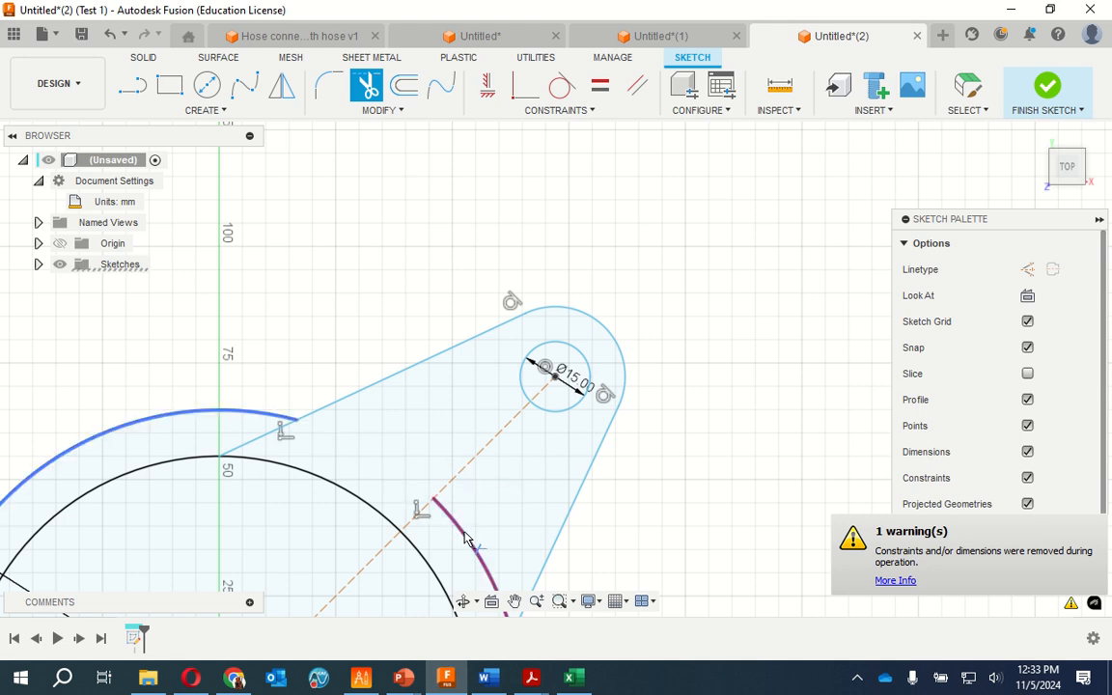
pyautogui.click(440, 502)
pyautogui.scroll(-5, 662, 207)
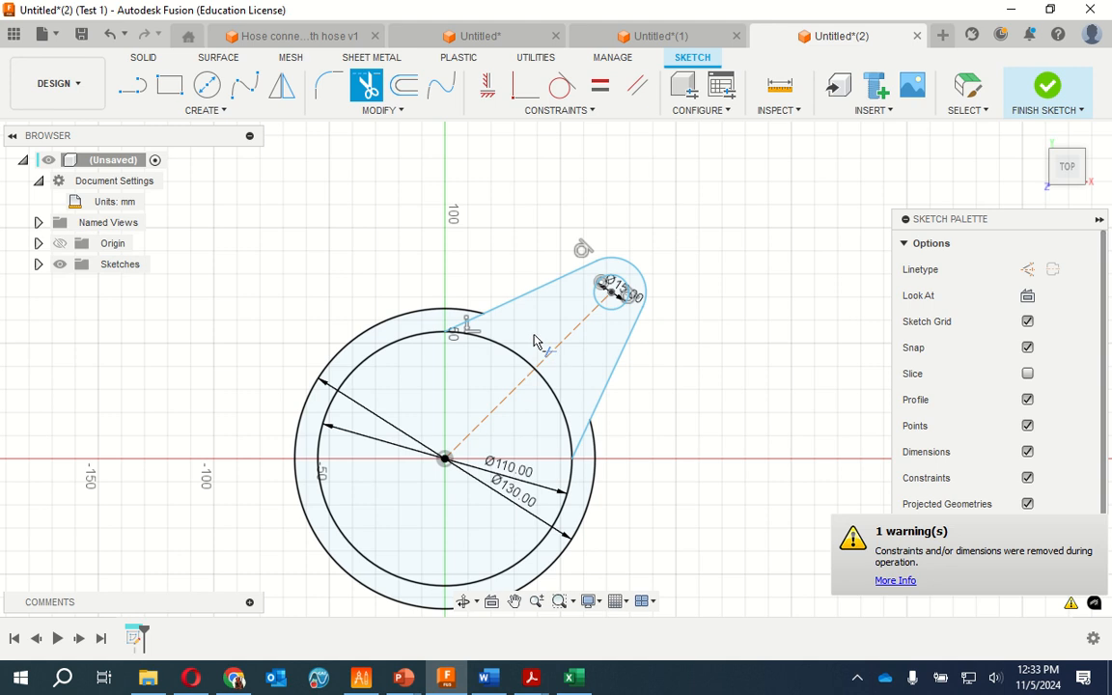
# Trim both tangent lines' end segments between the 130 mm and 110 mm circles
pyautogui.scroll(-2, 531, 338)
pyautogui.scroll(6, 483, 328)
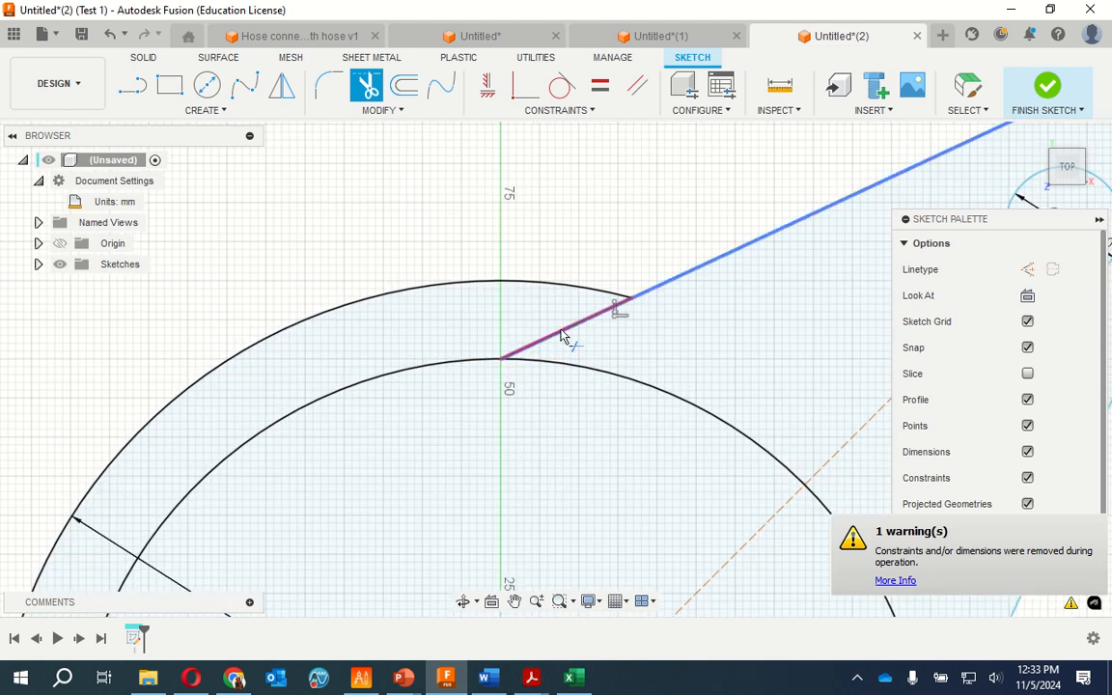
pyautogui.click(566, 336)
pyautogui.scroll(3, 555, 237)
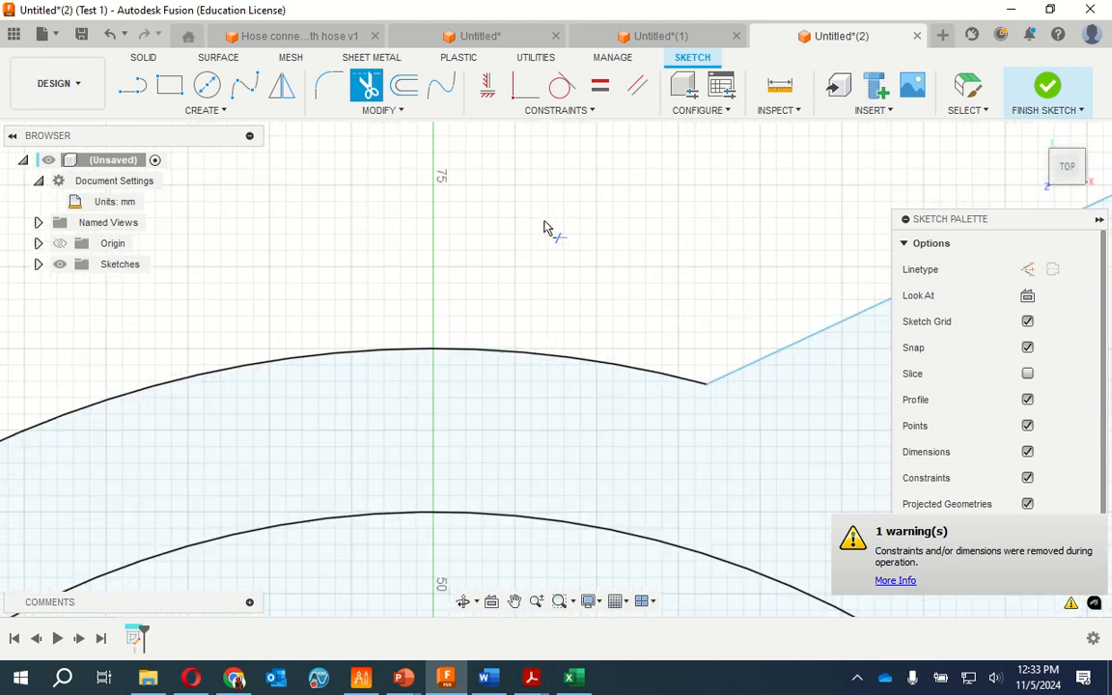
pyautogui.scroll(-6, 455, 256)
pyautogui.scroll(3, 499, 360)
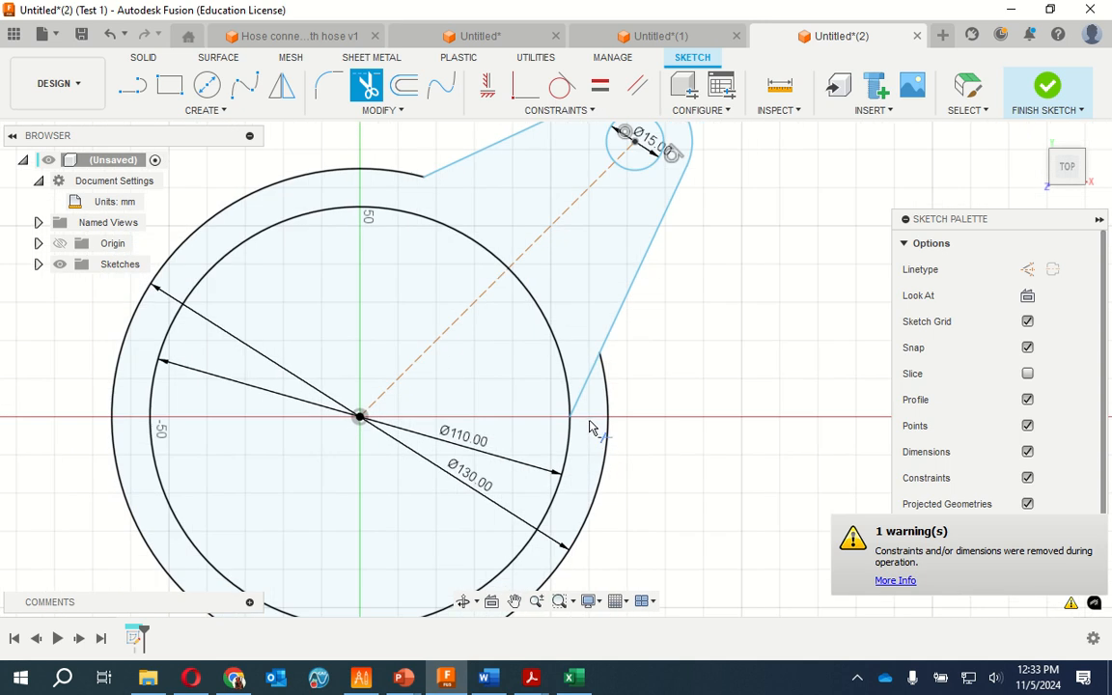
pyautogui.scroll(4, 590, 428)
pyautogui.click(599, 333)
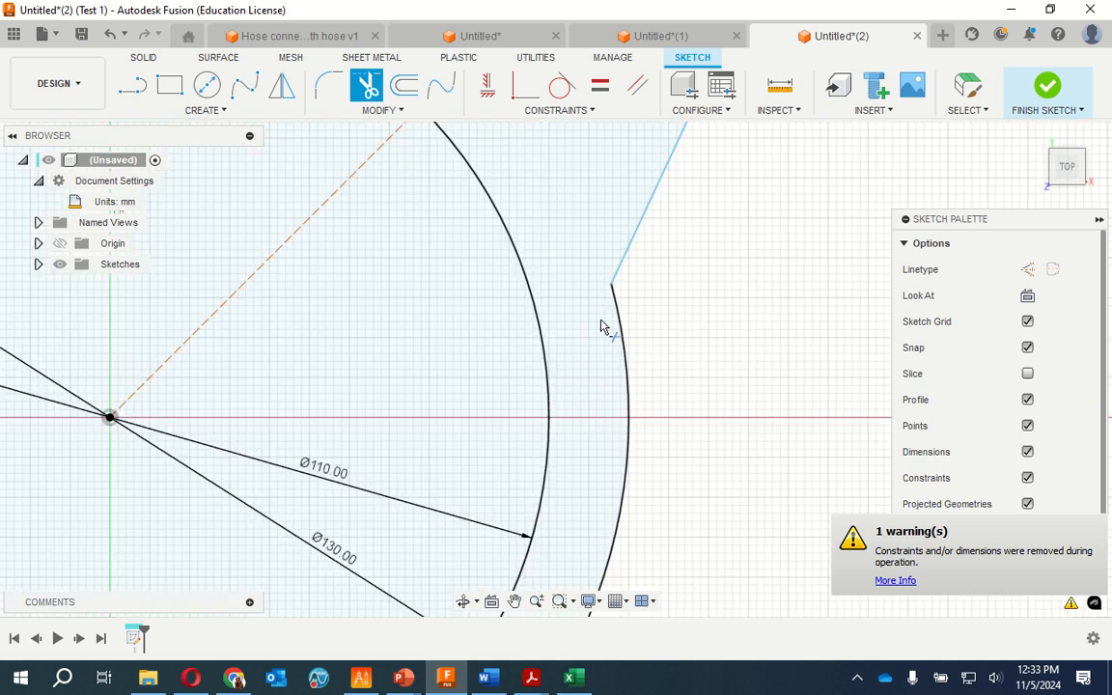
pyautogui.scroll(-5, 591, 261)
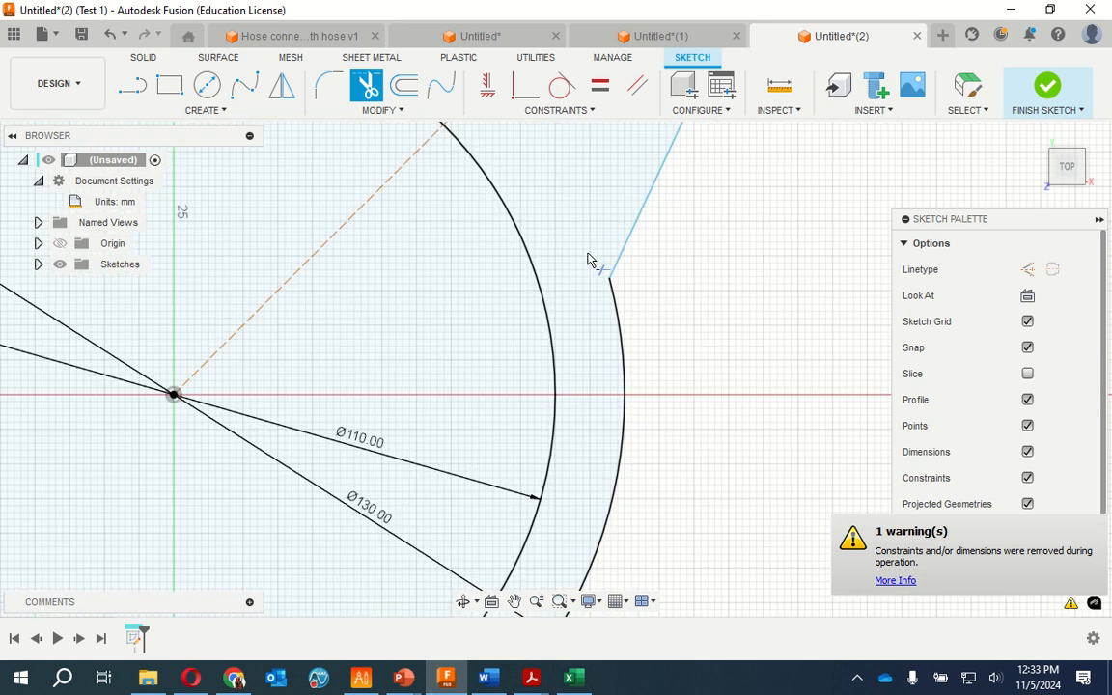
pyautogui.scroll(-4, 425, 391)
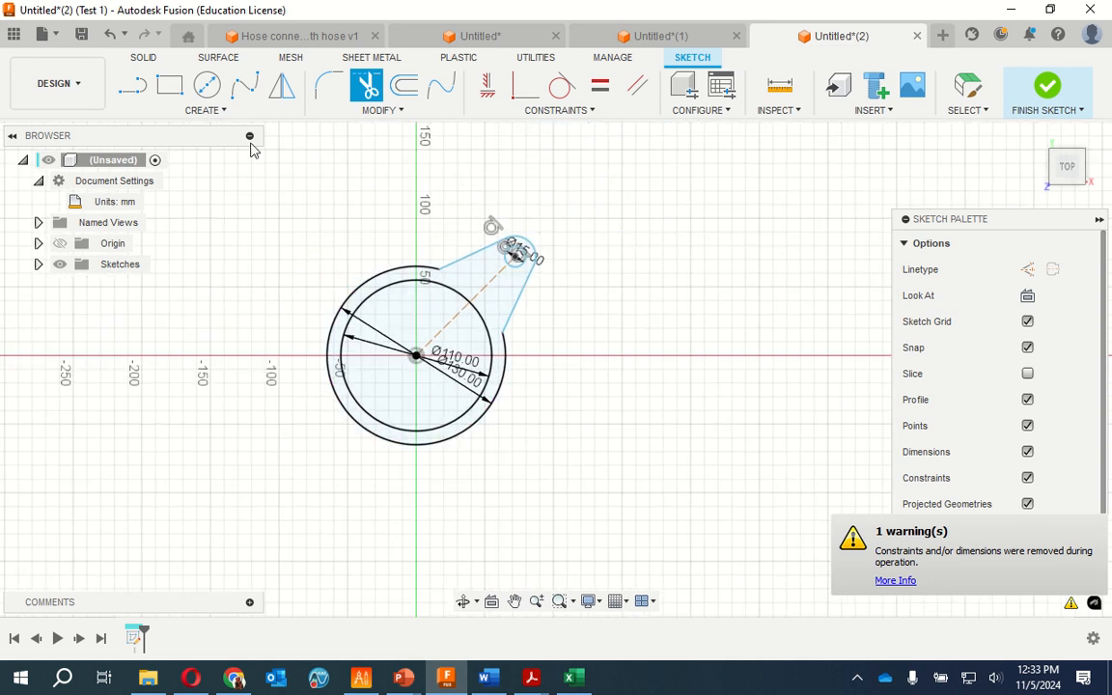
pyautogui.click(282, 88)
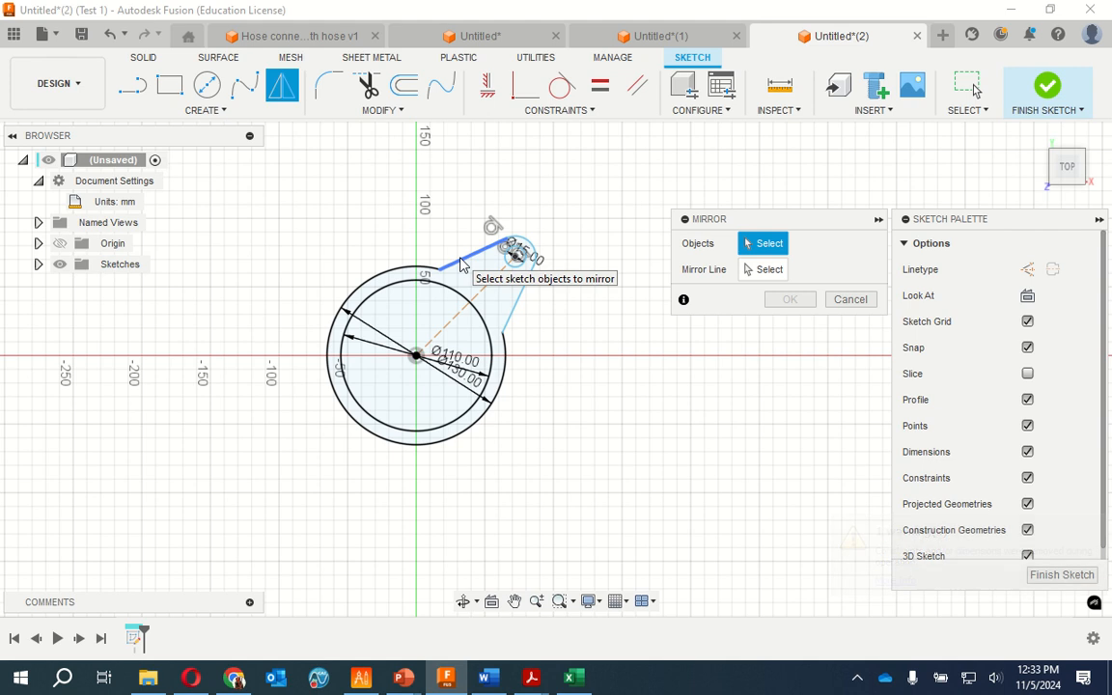
pyautogui.moveTo(280, 180)
pyautogui.mouseDown()
pyautogui.moveTo(488, 333)
pyautogui.moveTo(566, 367)
pyautogui.moveTo(572, 479)
pyautogui.mouseUp()
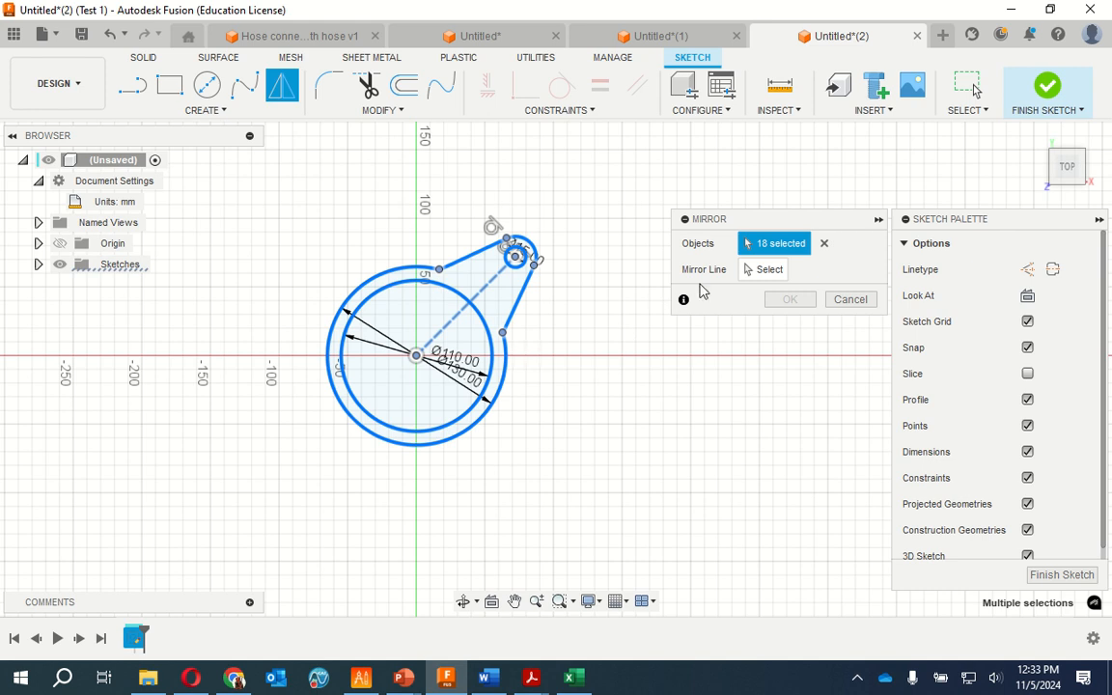
pyautogui.click(765, 273)
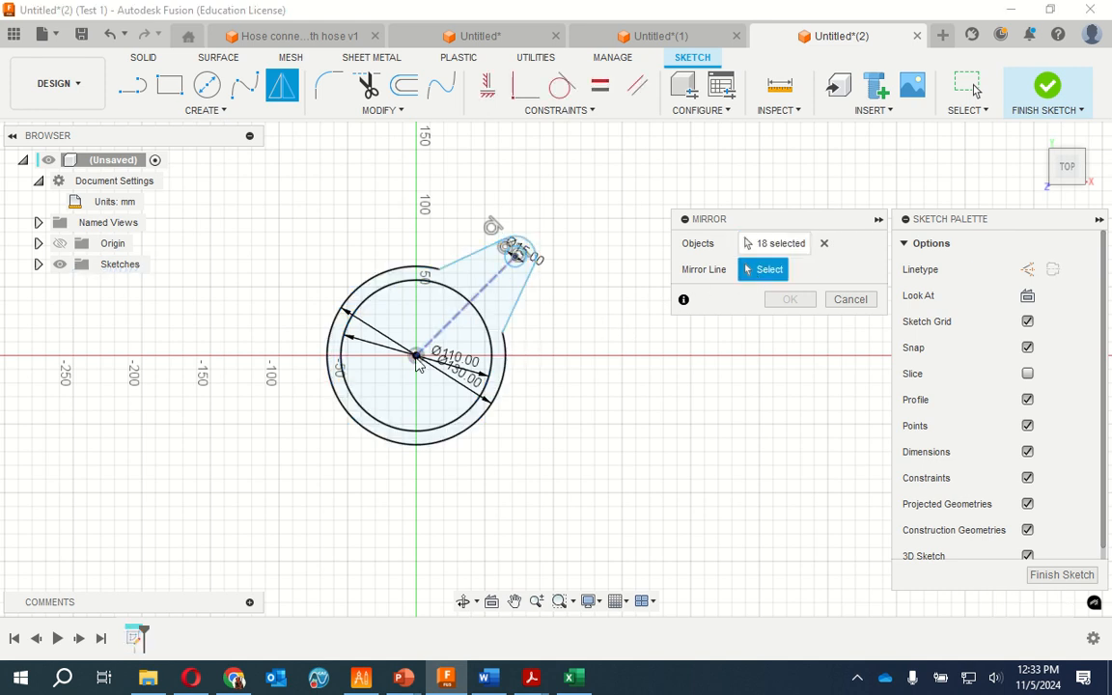
pyautogui.click(459, 313)
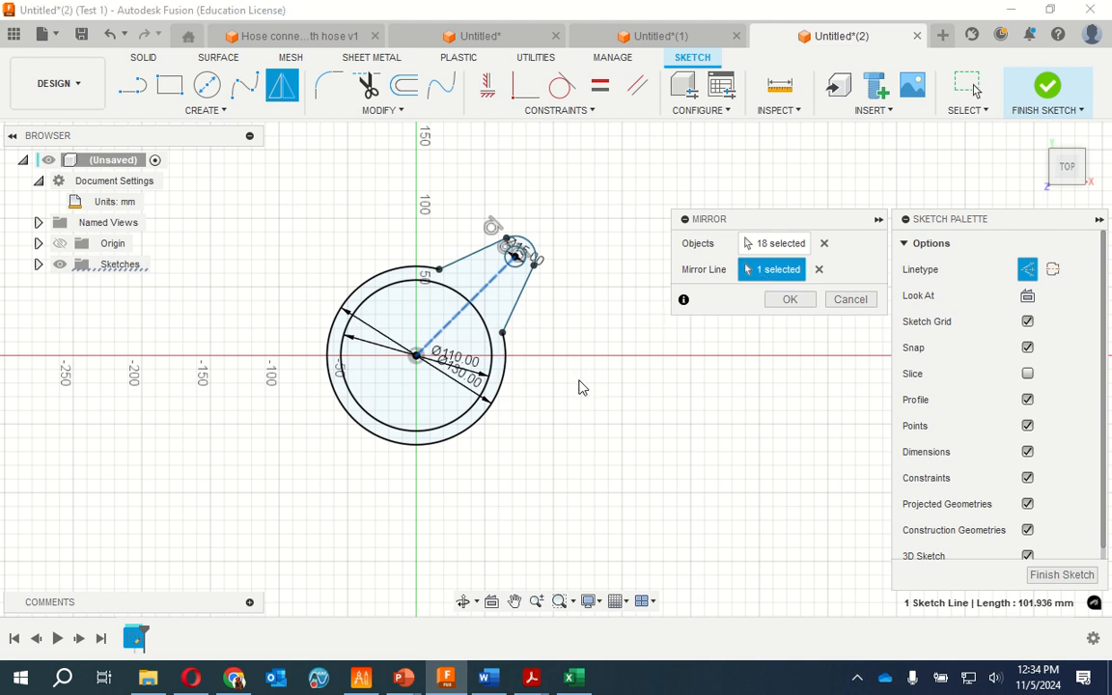
pyautogui.click(819, 269)
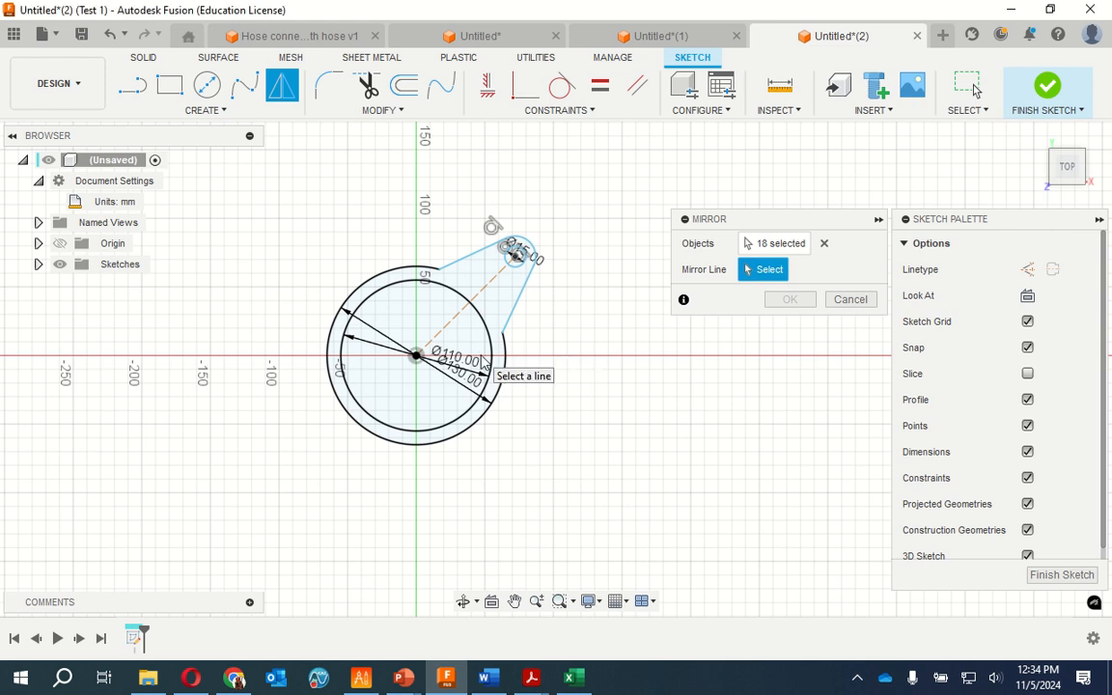
pyautogui.scroll(6, 481, 362)
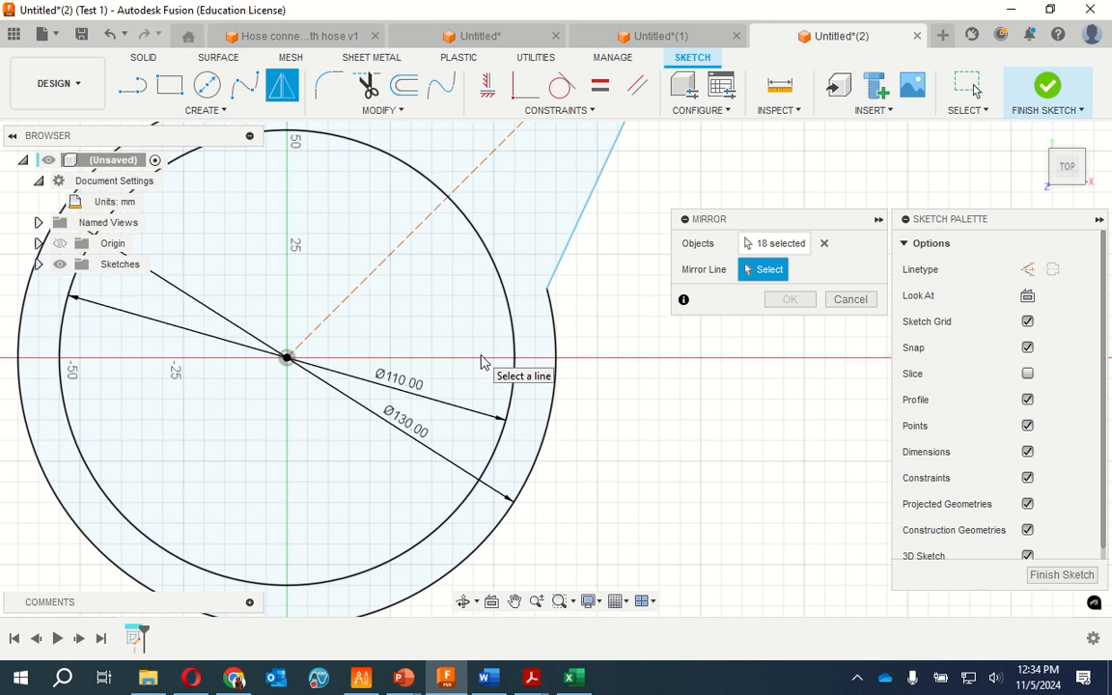
pyautogui.scroll(2, 483, 362)
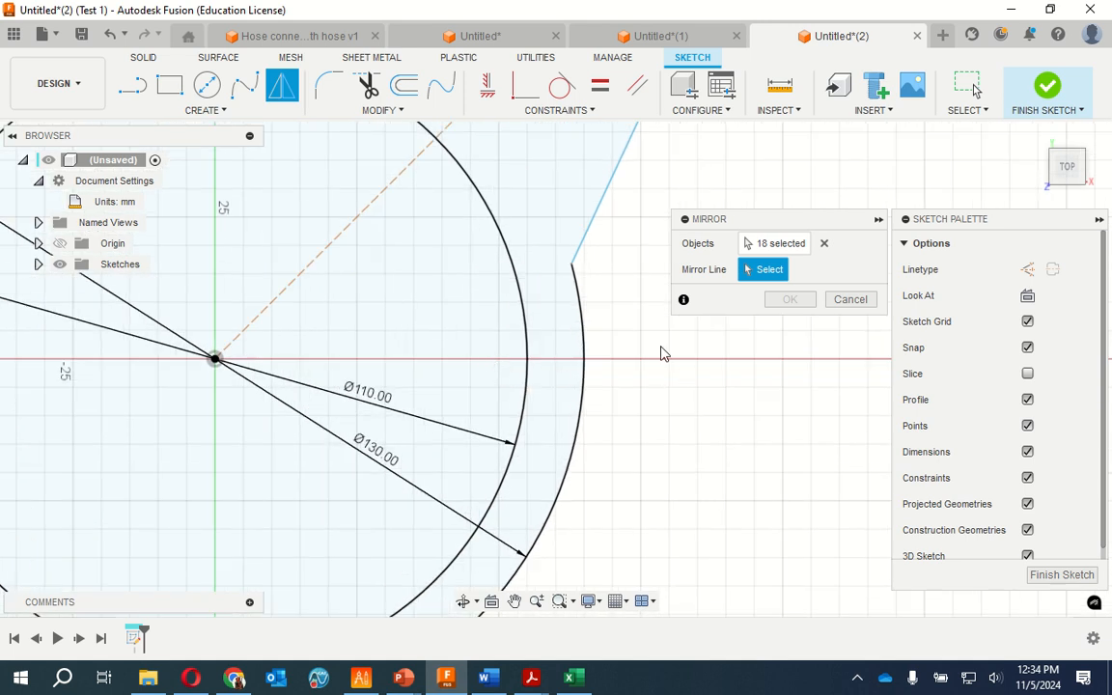
pyautogui.click(850, 300)
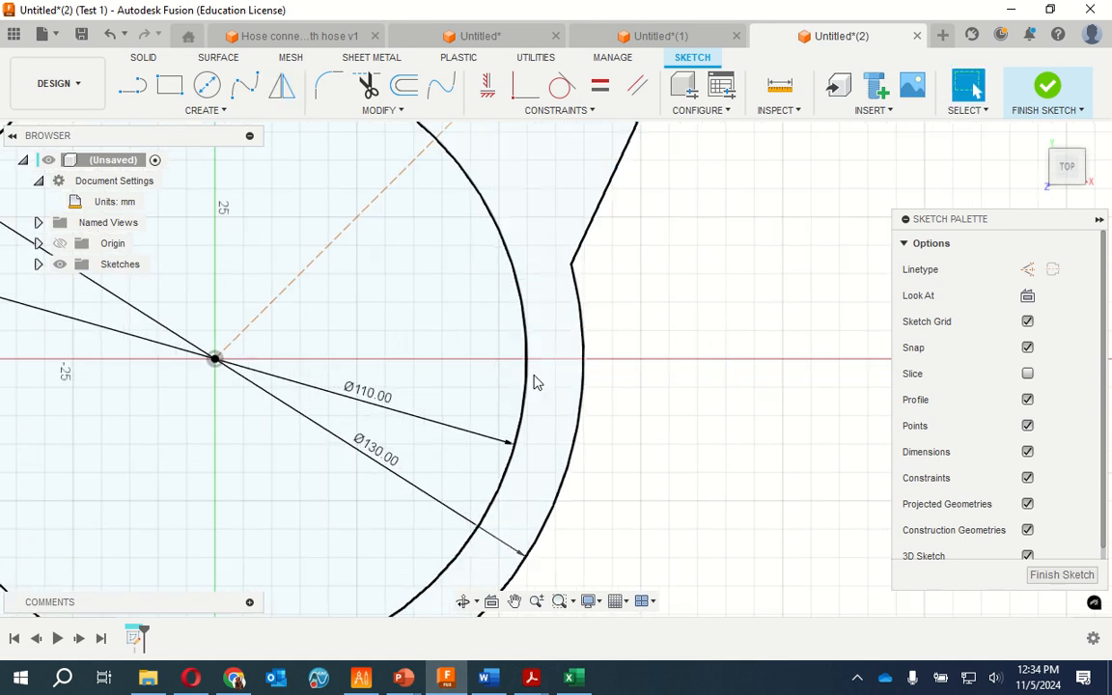
# Draw a horizontal line from the origin along the positive X axis to beyond the 130 mm circle
pyautogui.click(132, 85)
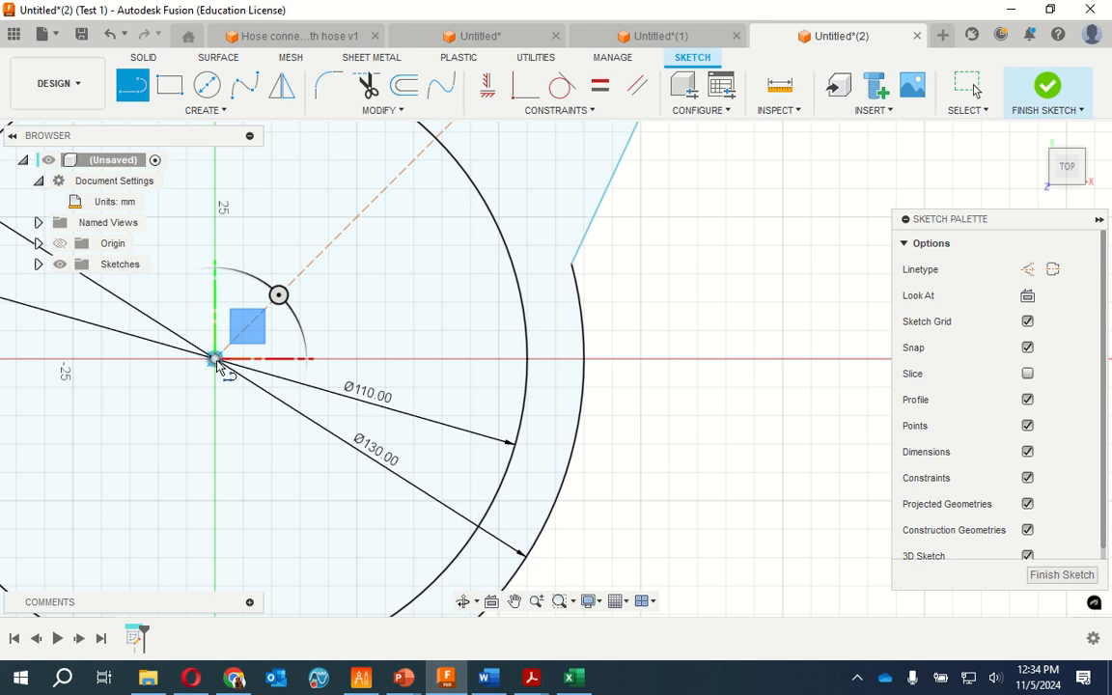
pyautogui.click(216, 361)
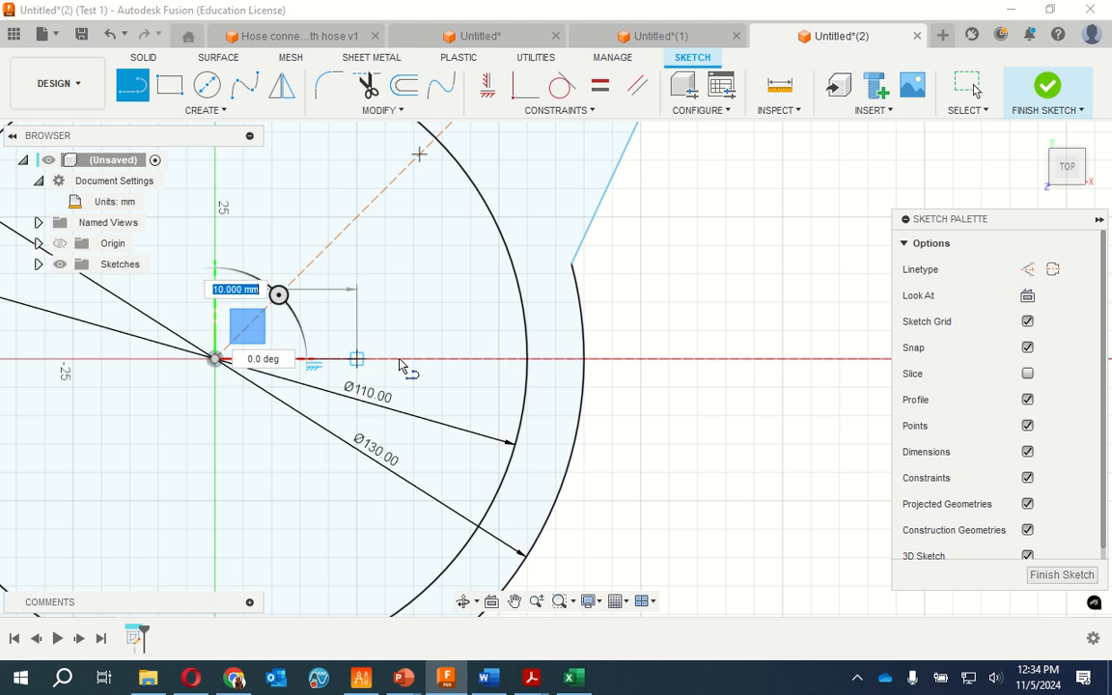
pyautogui.click(684, 362)
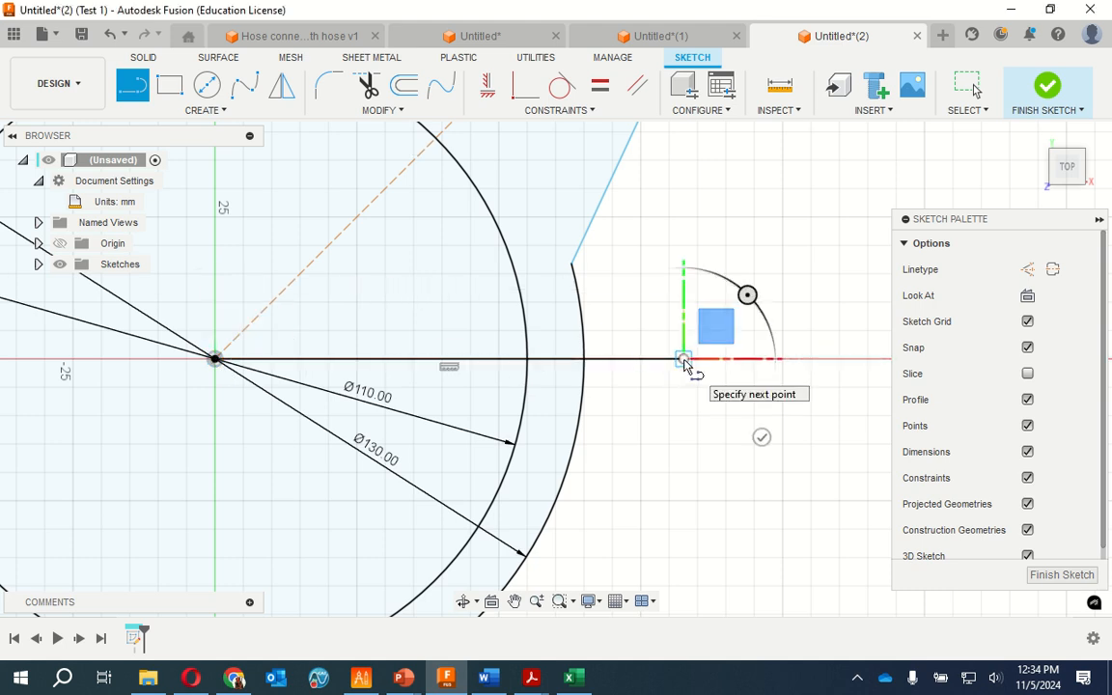
pyautogui.press('Escape')
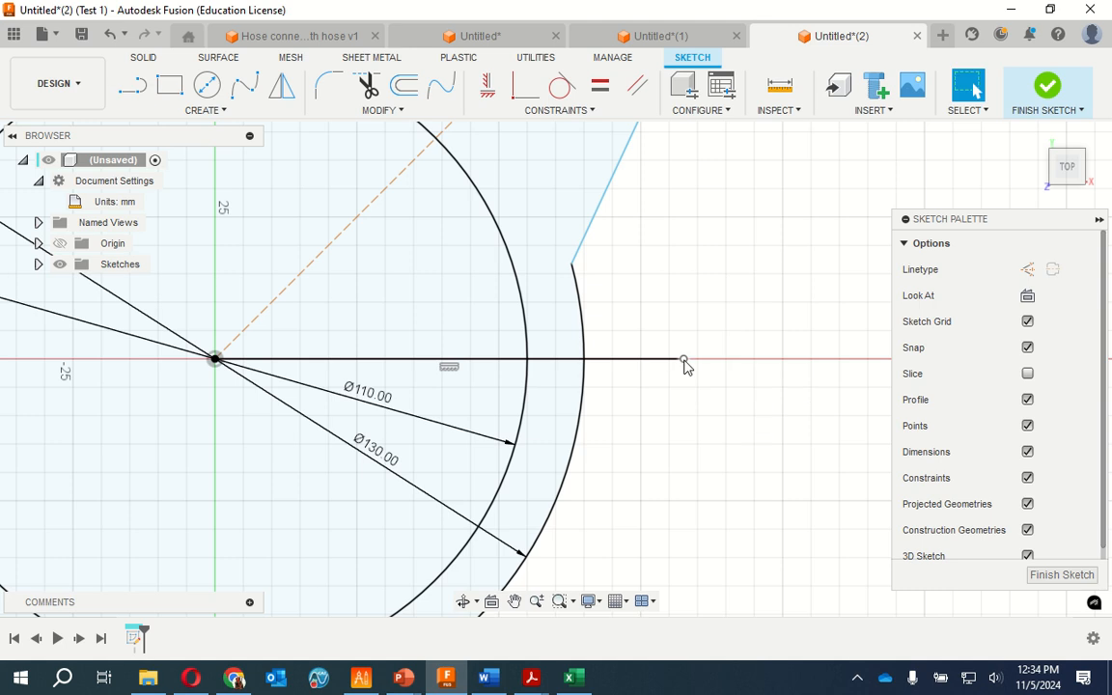
# Mirror all the sketch geometry about the horizontal line to add a second lobe below it
pyautogui.scroll(-1, 726, 322)
pyautogui.scroll(2, 715, 303)
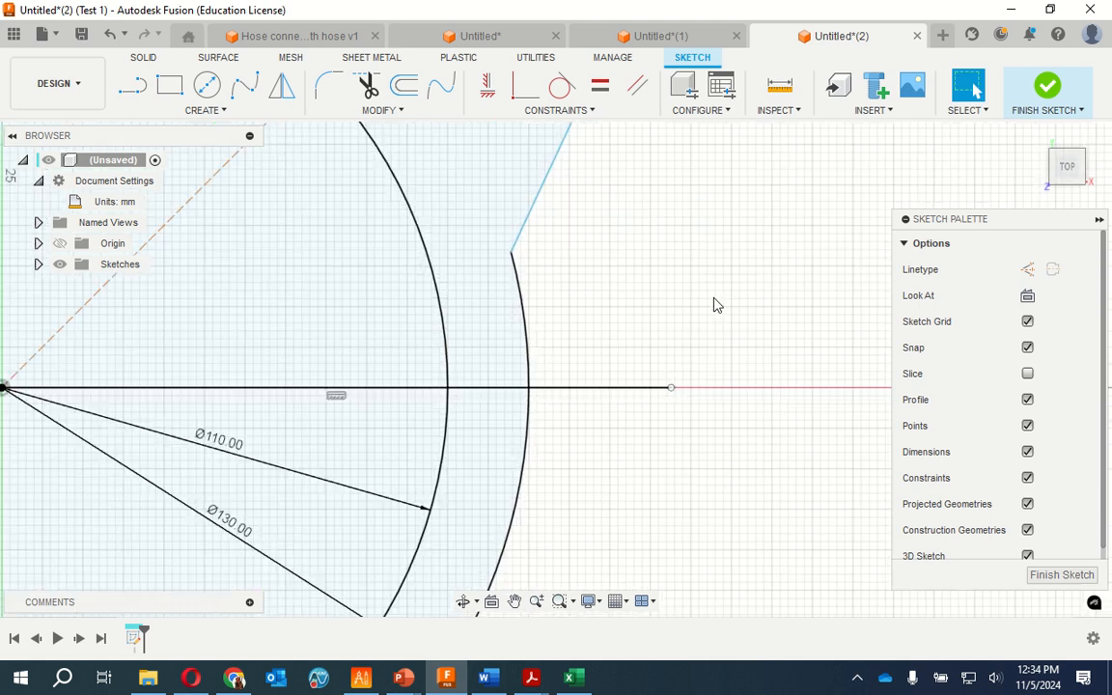
pyautogui.scroll(-5, 708, 296)
pyautogui.scroll(-4, 251, 415)
pyautogui.scroll(3, 222, 328)
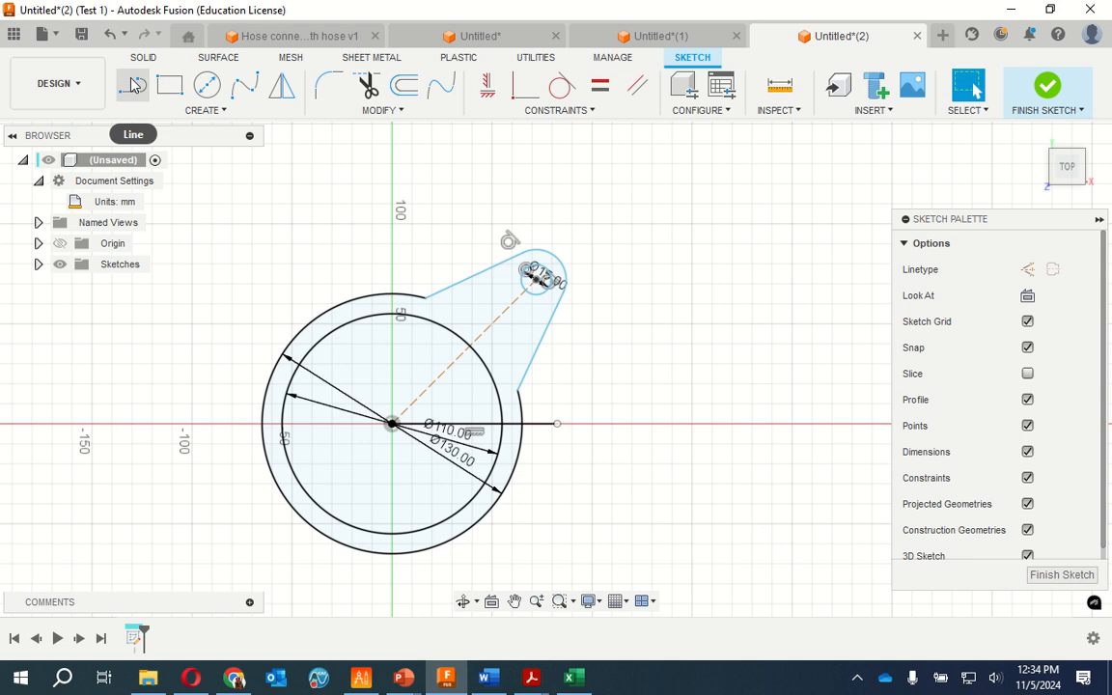
pyautogui.click(282, 85)
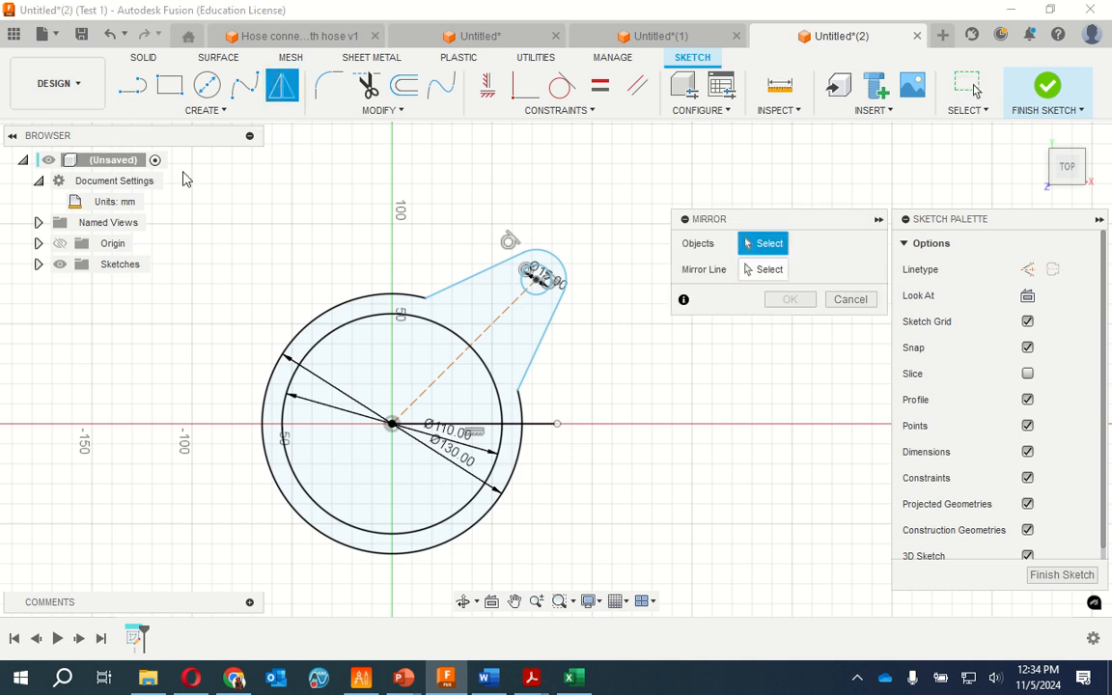
pyautogui.moveTo(183, 174)
pyautogui.mouseDown()
pyautogui.moveTo(569, 589)
pyautogui.moveTo(644, 597)
pyautogui.mouseUp()
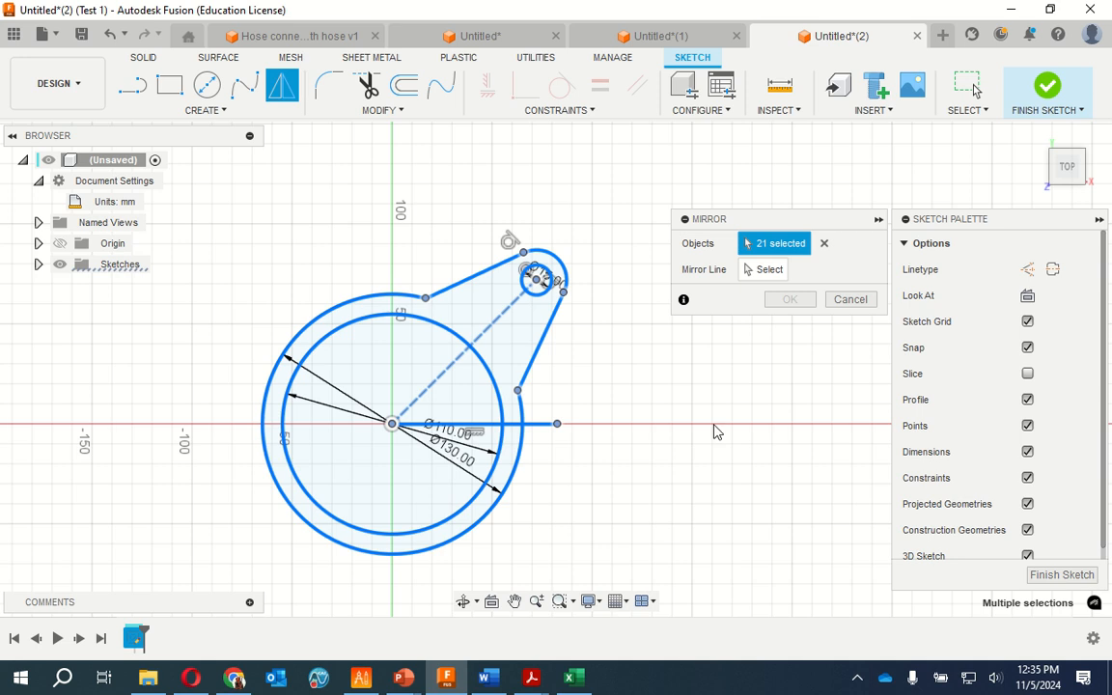
pyautogui.click(776, 280)
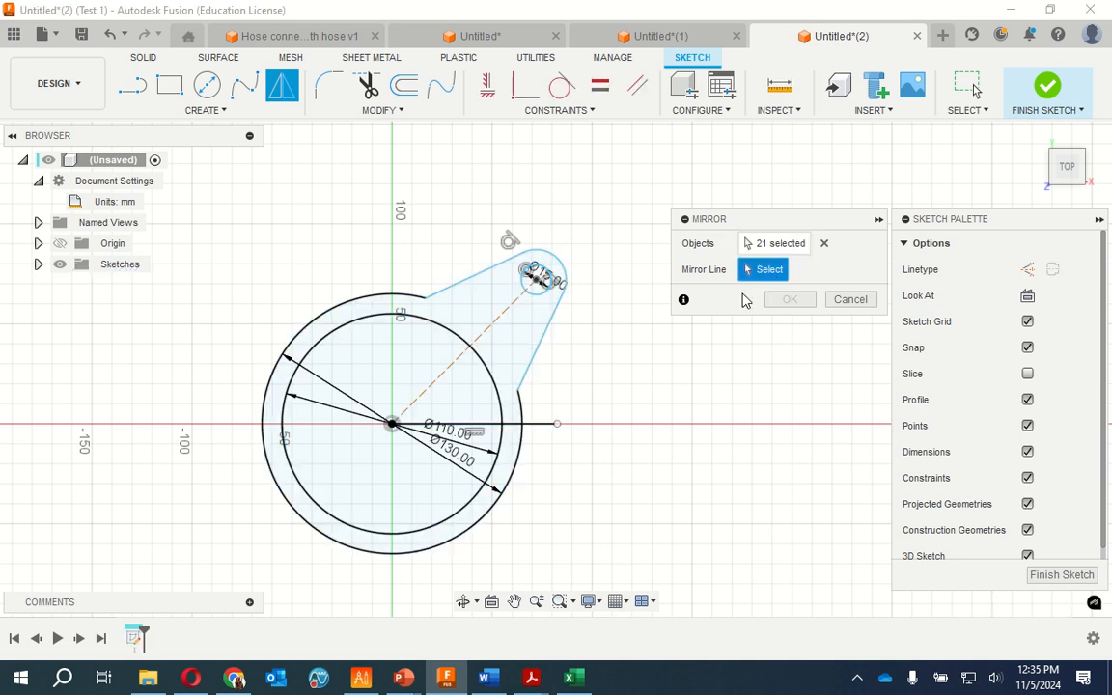
pyautogui.click(543, 427)
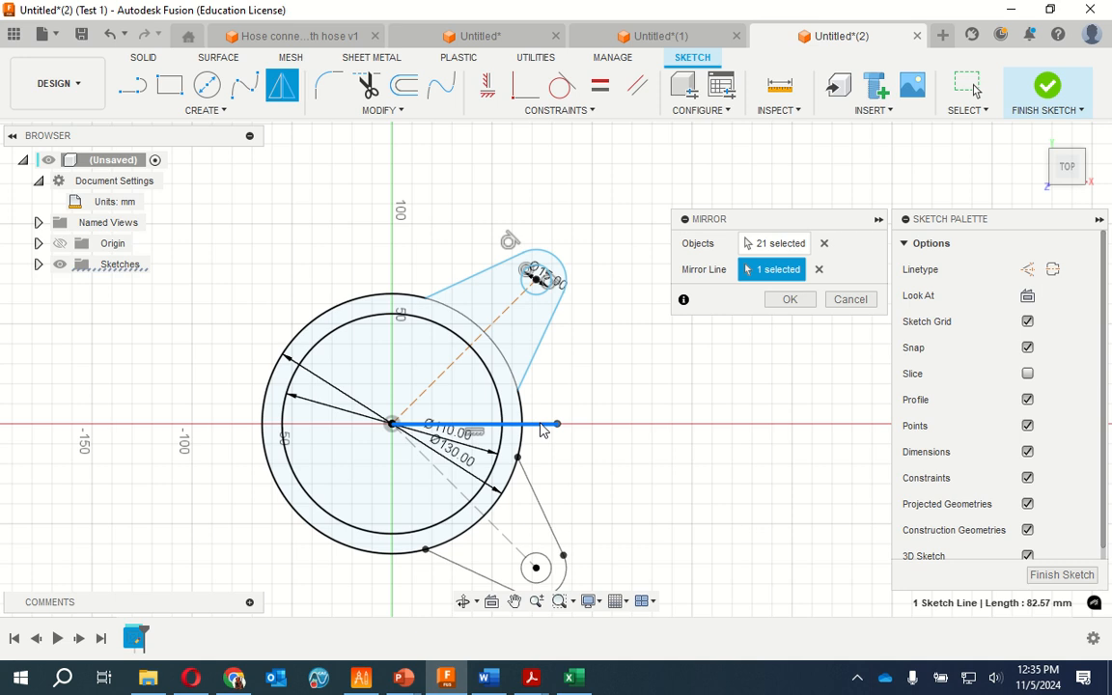
pyautogui.click(791, 300)
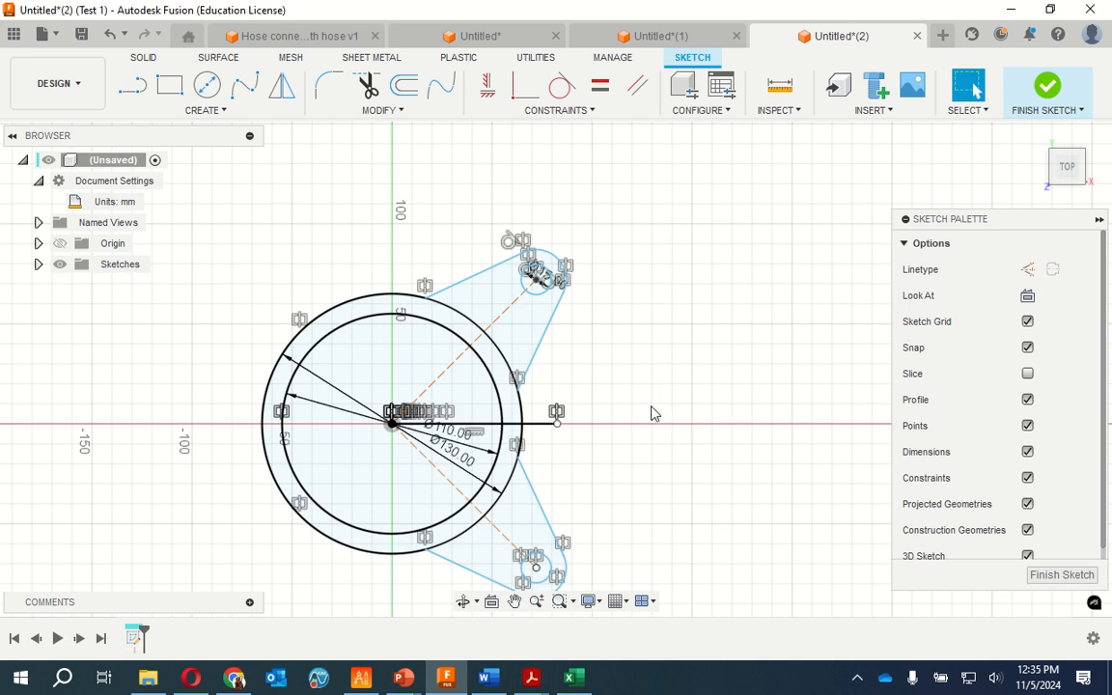
# Trim the 130 mm circle's arc sections inside the upper and lower lobes, and finish the sketch
pyautogui.scroll(1, 652, 414)
pyautogui.scroll(-3, 652, 420)
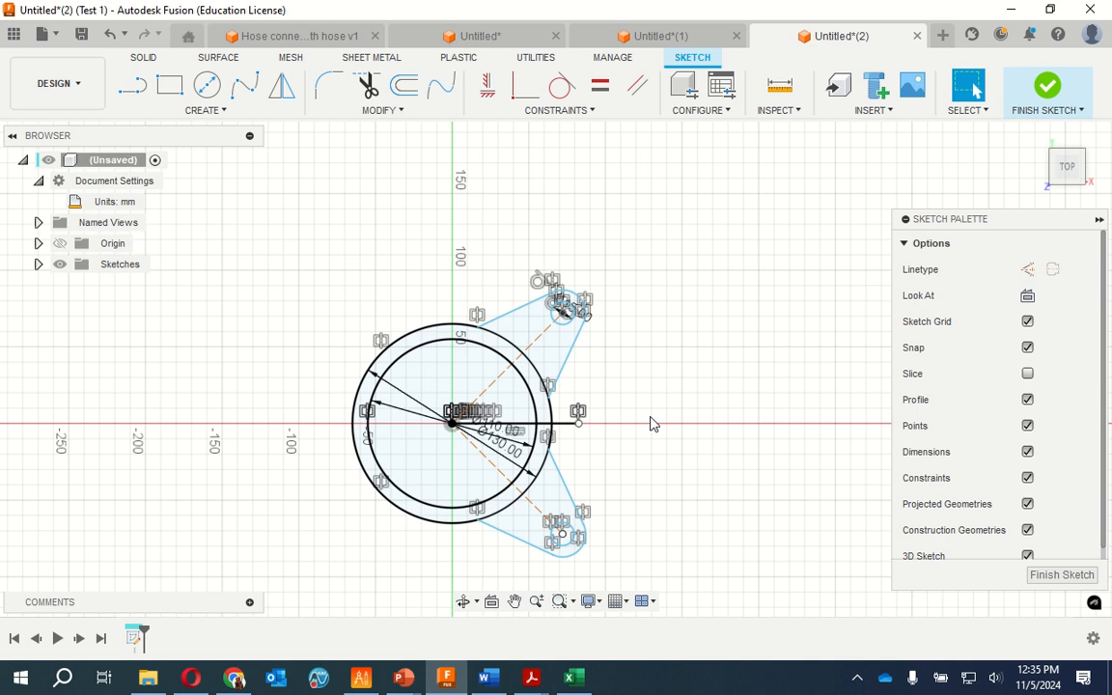
pyautogui.scroll(-1, 405, 558)
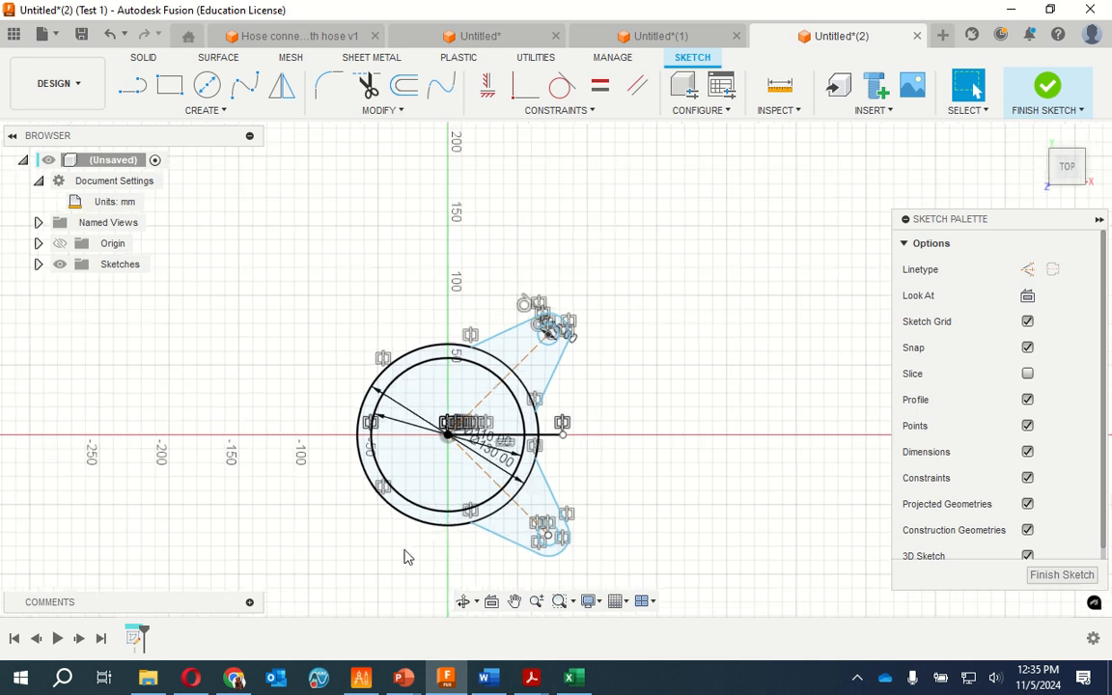
pyautogui.scroll(3, 406, 557)
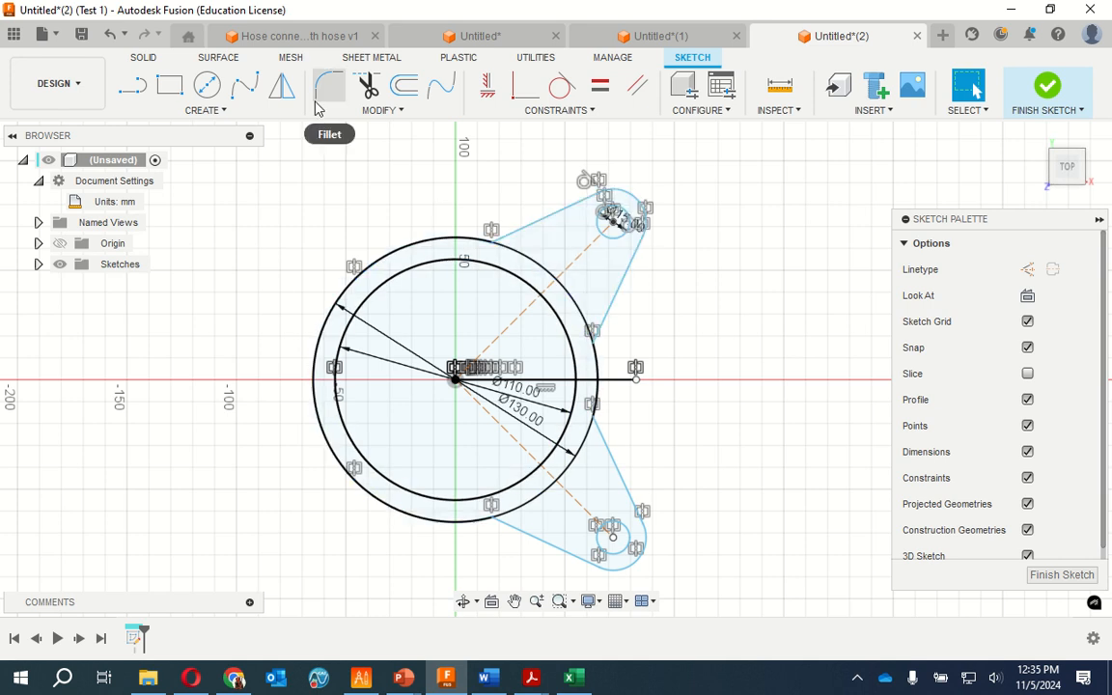
pyautogui.click(368, 89)
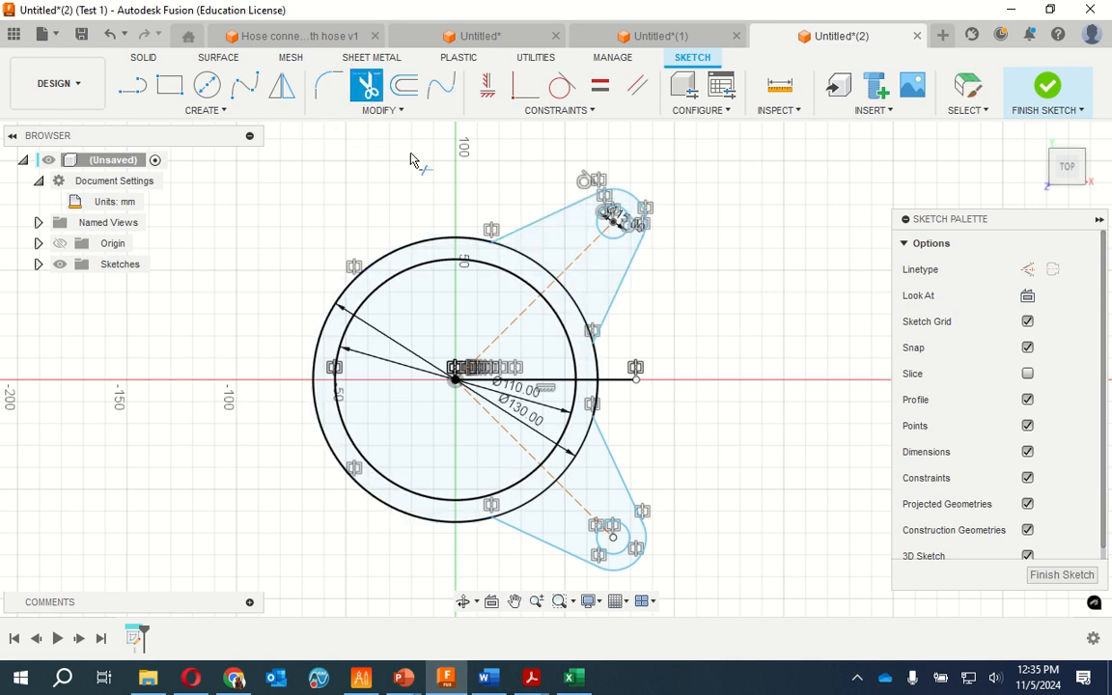
pyautogui.click(525, 259)
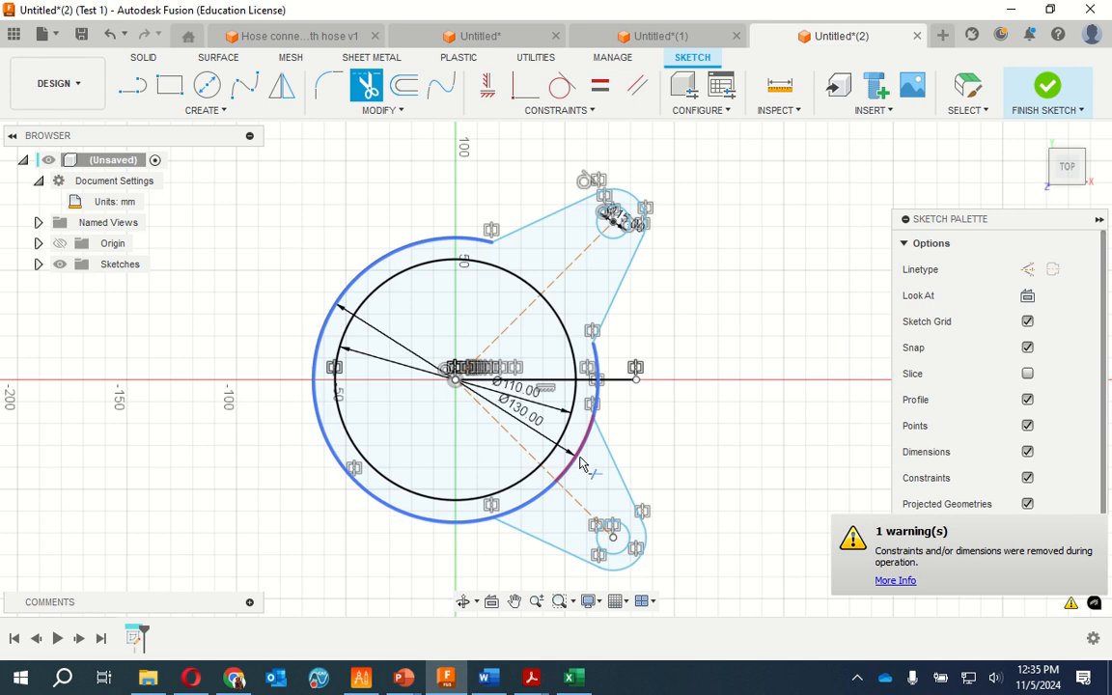
pyautogui.click(580, 460)
pyautogui.click(539, 498)
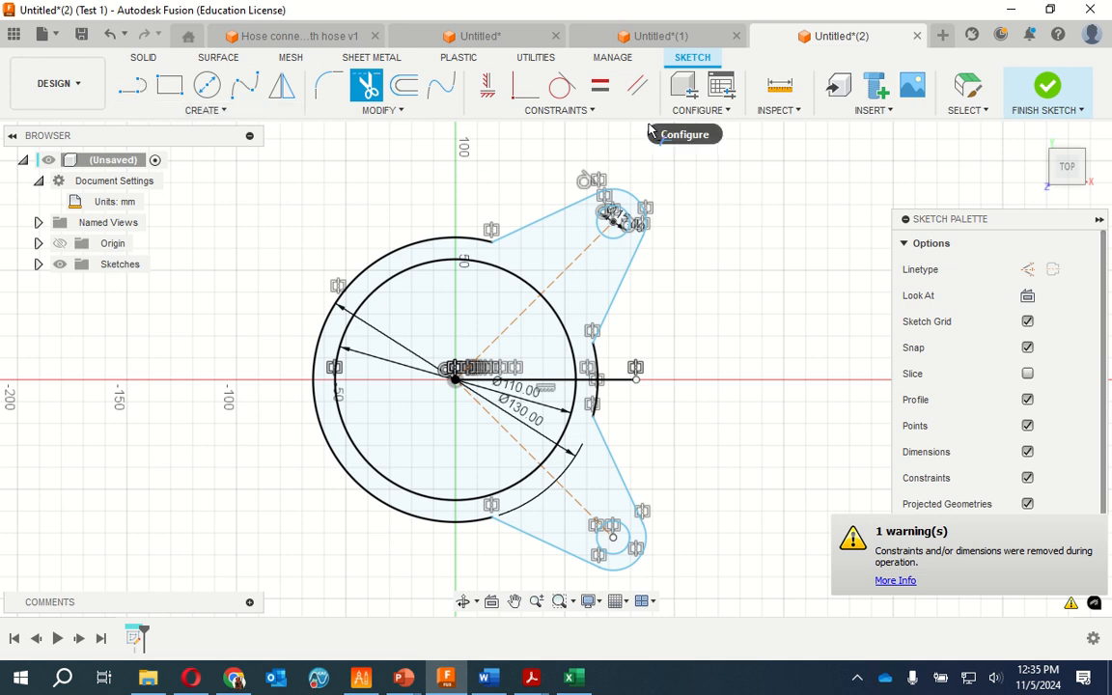
pyautogui.click(1038, 85)
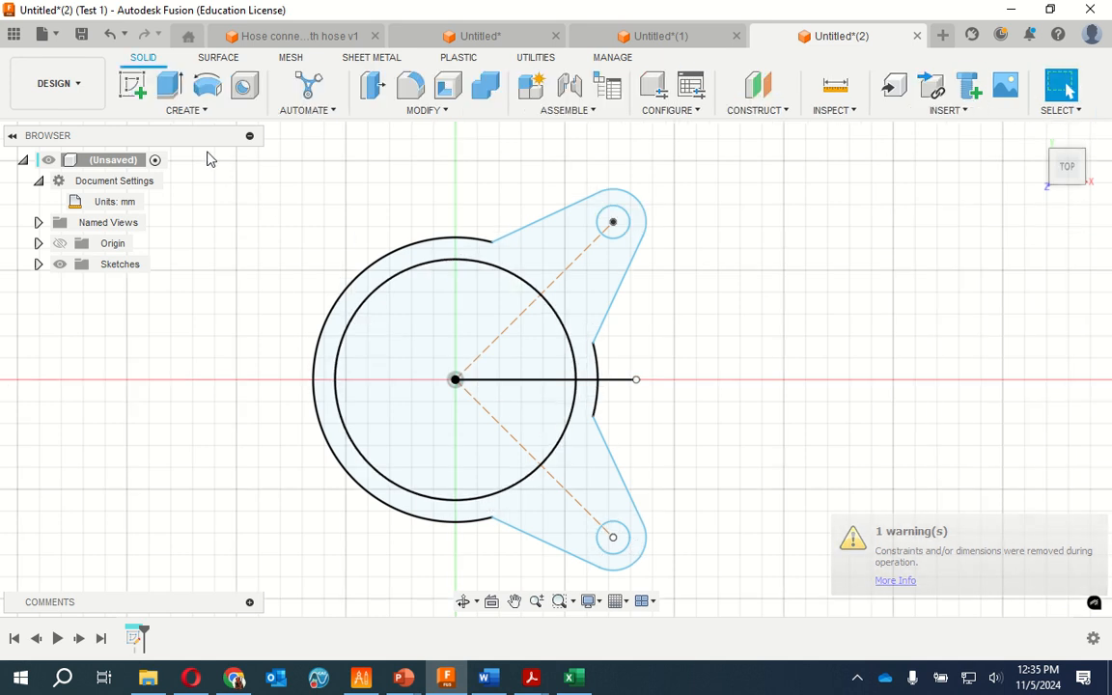
# Try to mirror the whole faceplate sketch with the solid Mirror feature, using Bodies as the object type
pyautogui.moveTo(212, 161)
pyautogui.mouseDown()
pyautogui.moveTo(752, 449)
pyautogui.moveTo(722, 597)
pyautogui.mouseUp()
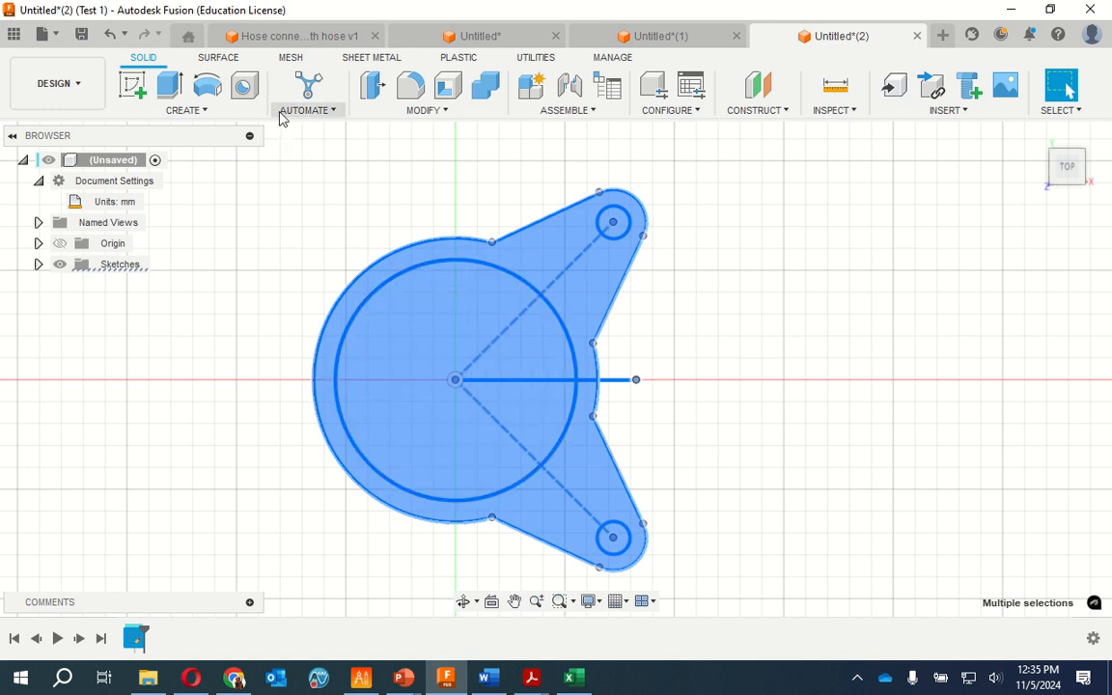
pyautogui.click(218, 110)
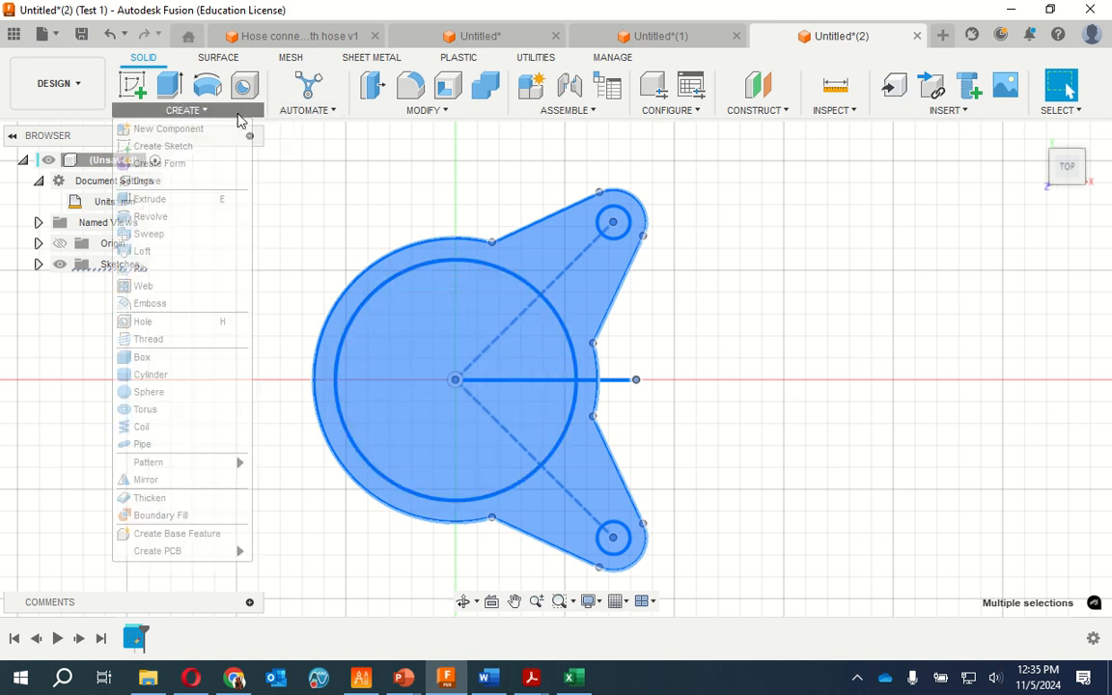
pyautogui.click(183, 480)
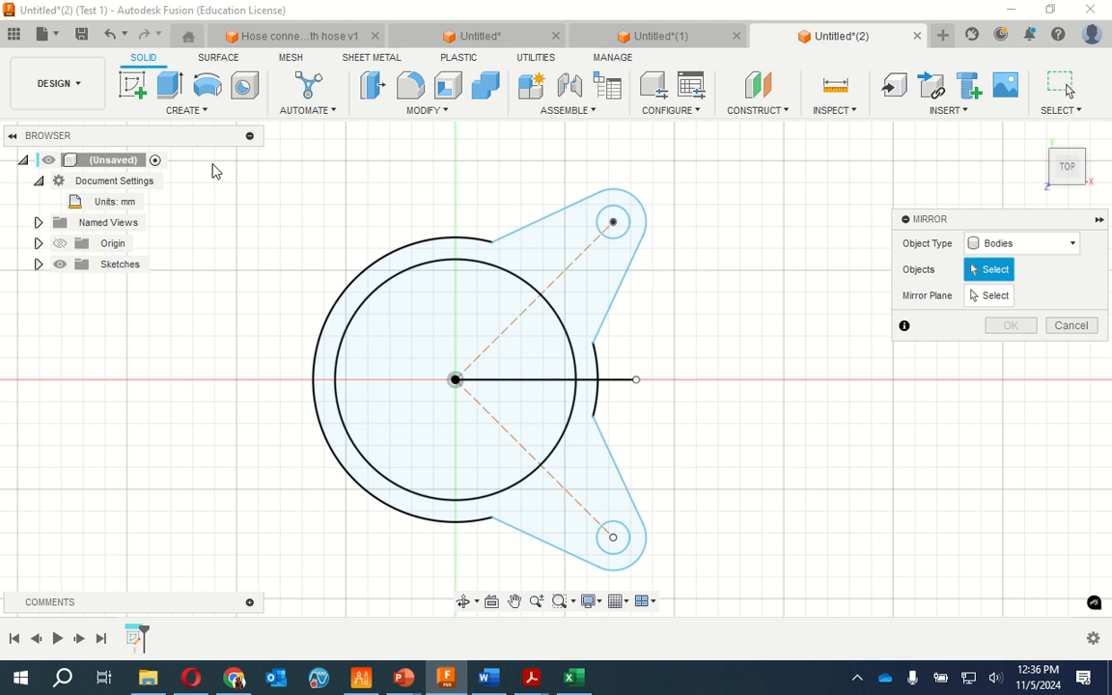
pyautogui.moveTo(244, 156)
pyautogui.mouseDown()
pyautogui.moveTo(720, 503)
pyautogui.moveTo(703, 596)
pyautogui.mouseUp()
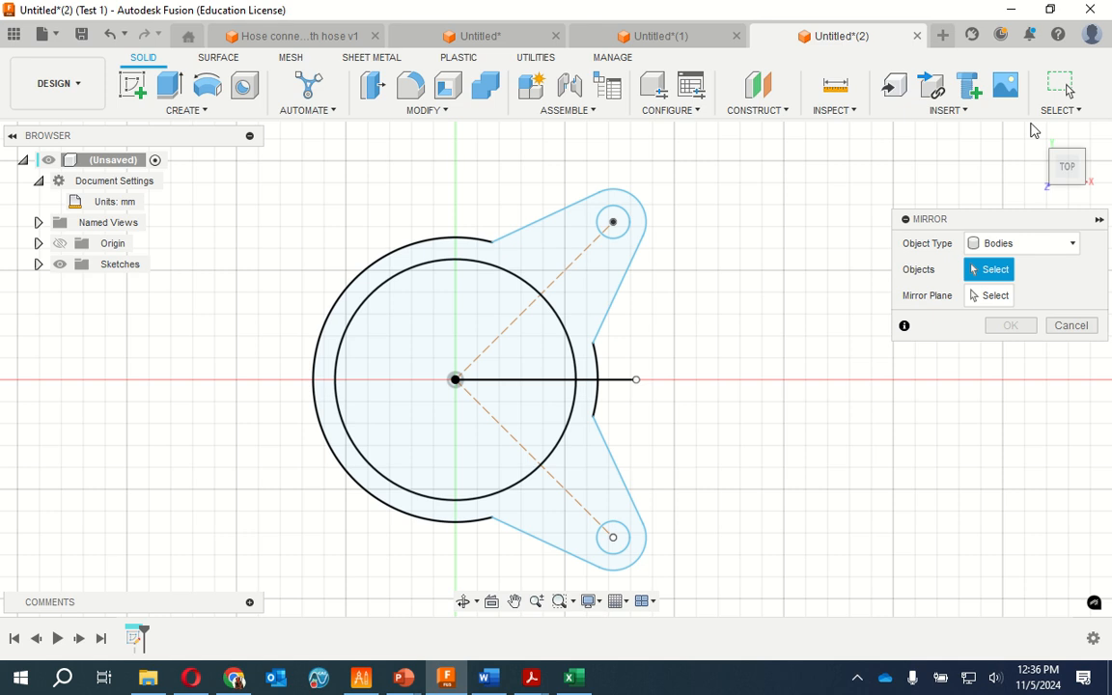
pyautogui.click(1061, 108)
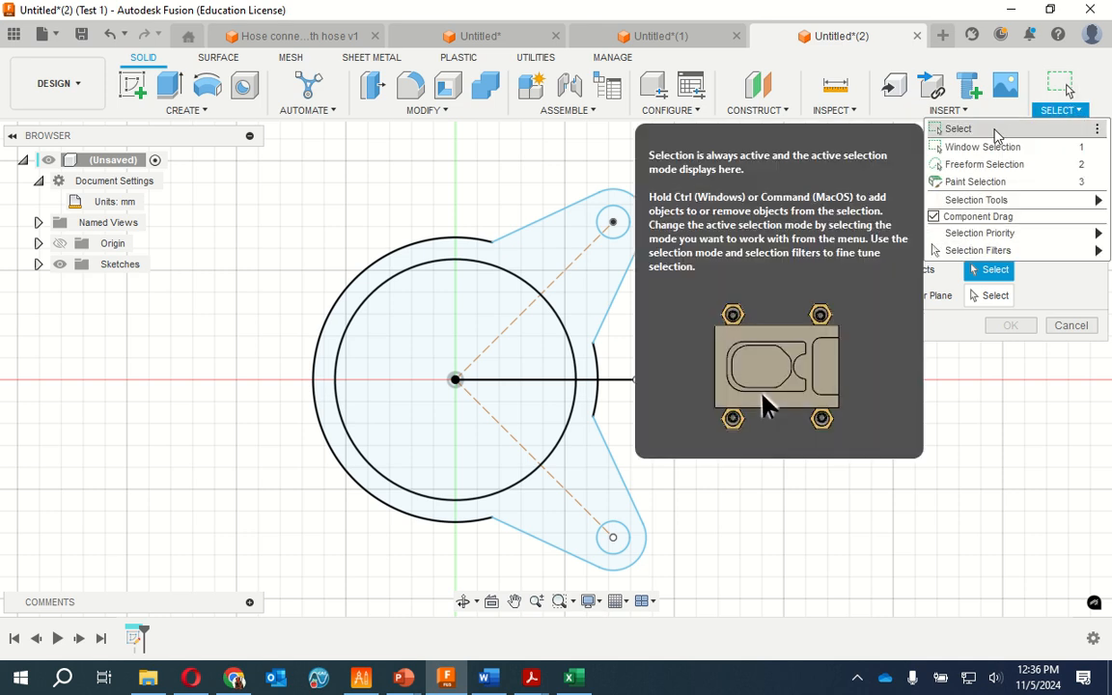
pyautogui.click(983, 130)
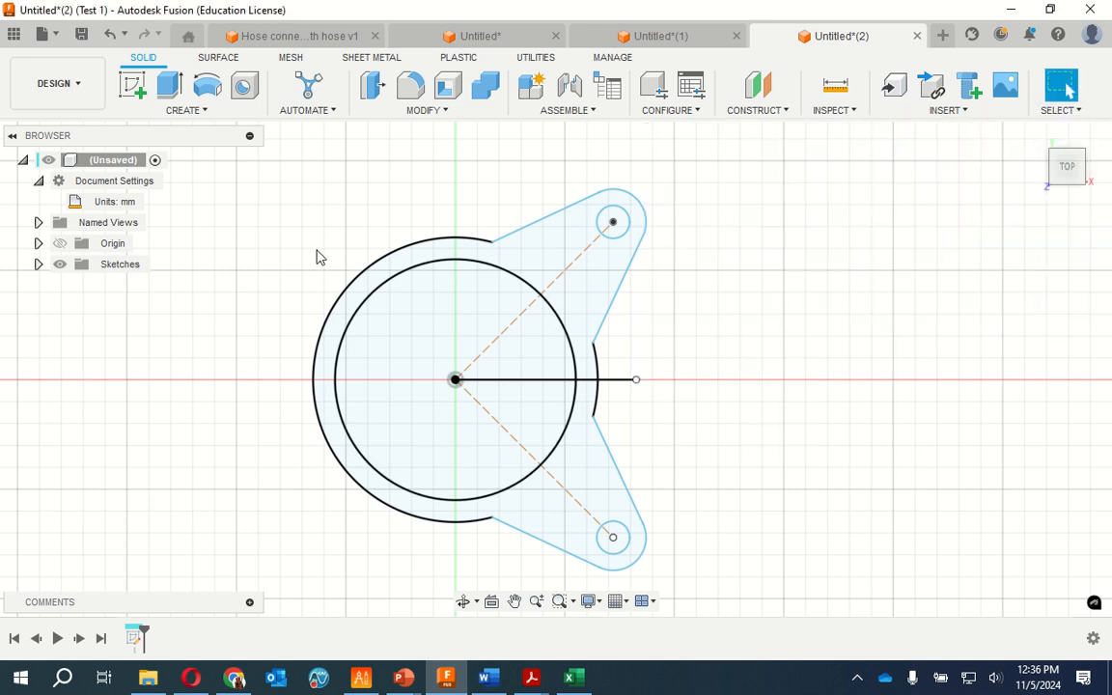
# Start a new sketch on the plane of the faceplate profile and try to select the existing sketch geometry
pyautogui.click(497, 239)
pyautogui.click(460, 249)
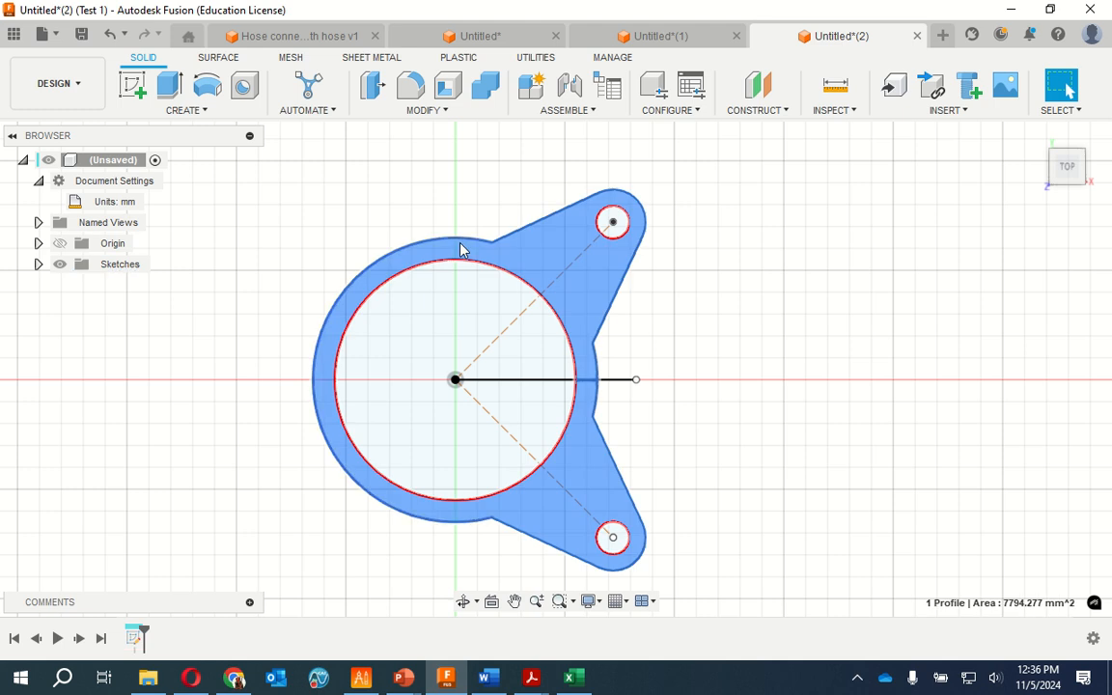
pyautogui.click(135, 85)
pyautogui.click(558, 372)
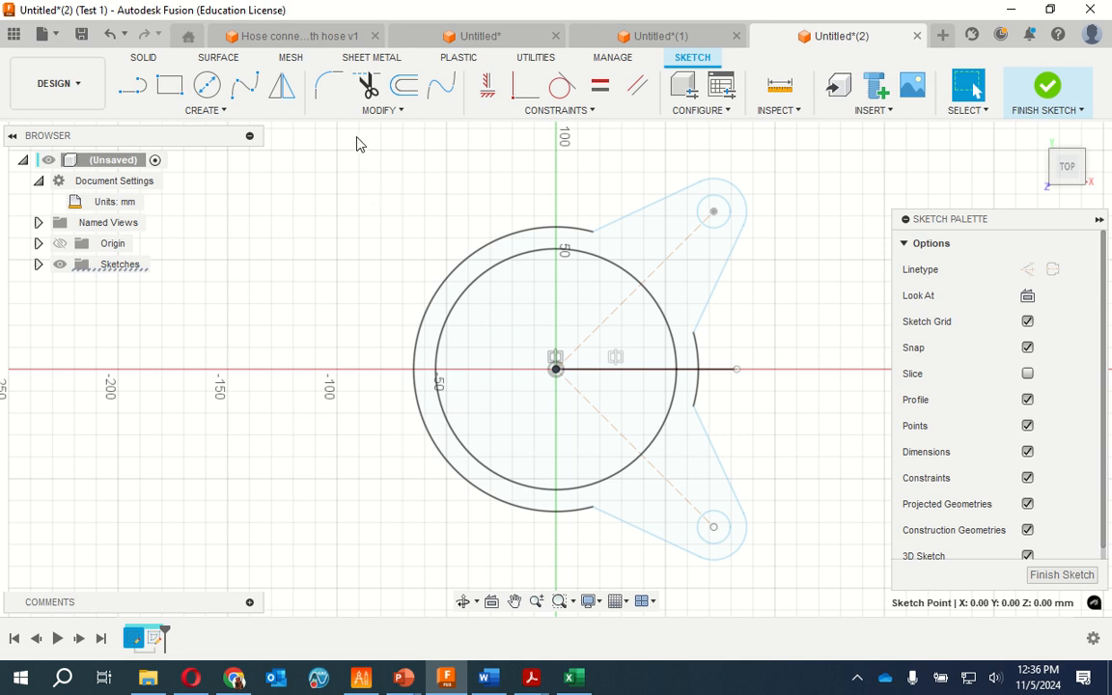
pyautogui.moveTo(356, 143)
pyautogui.mouseDown()
pyautogui.moveTo(860, 521)
pyautogui.moveTo(819, 591)
pyautogui.mouseUp()
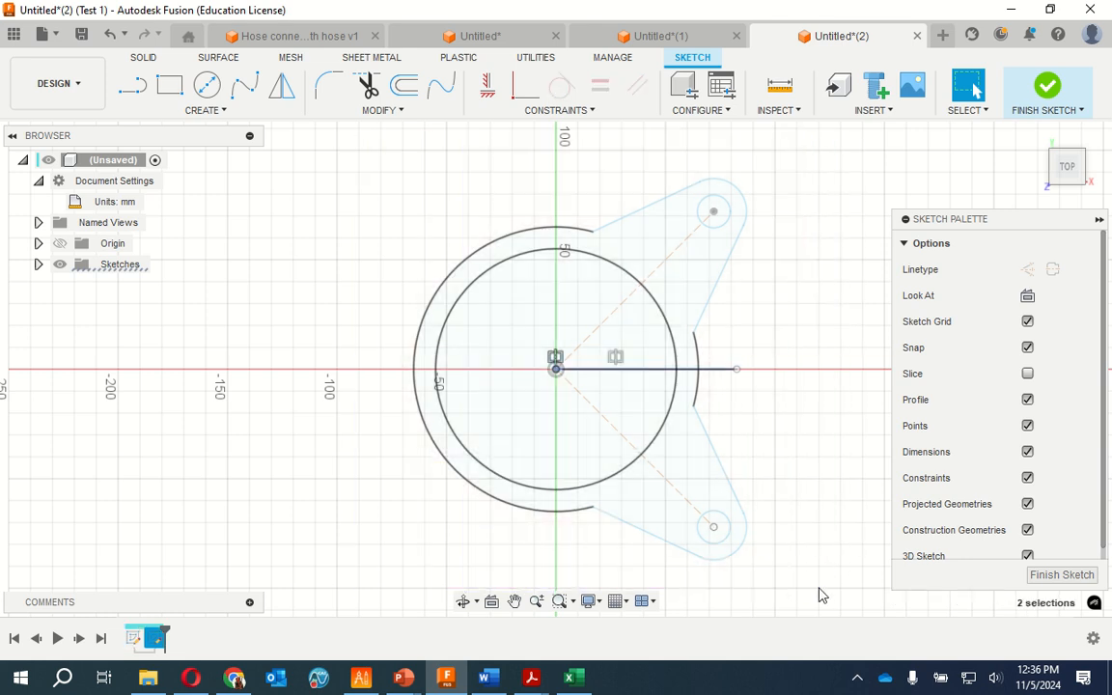
pyautogui.click(743, 541)
pyautogui.click(731, 467)
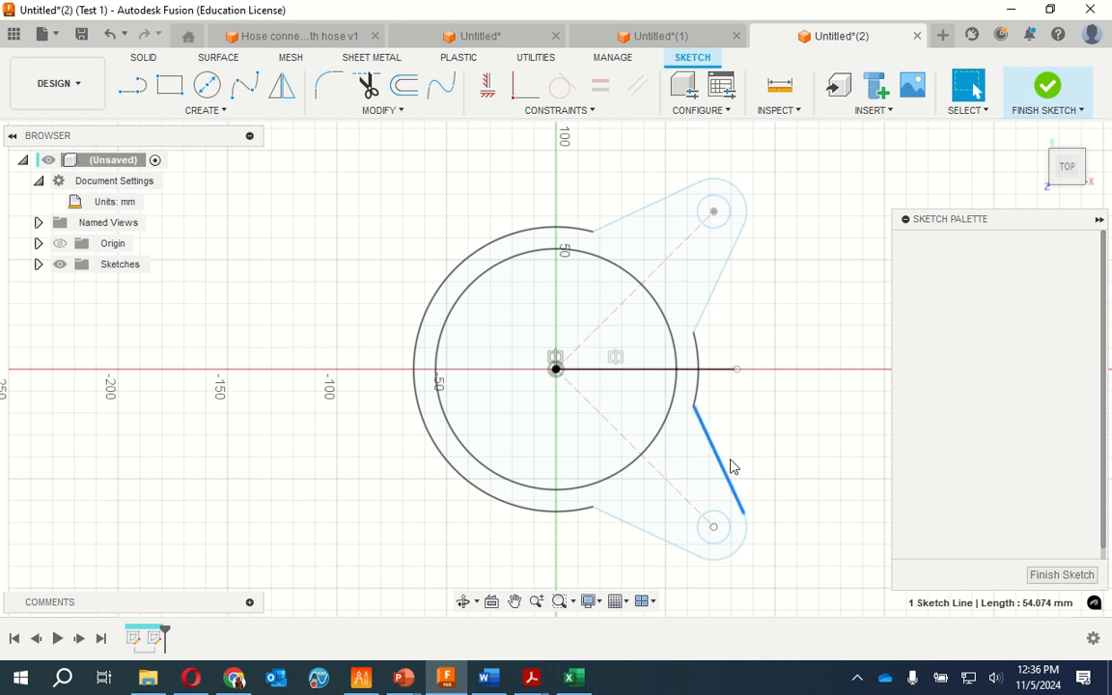
pyautogui.click(715, 289)
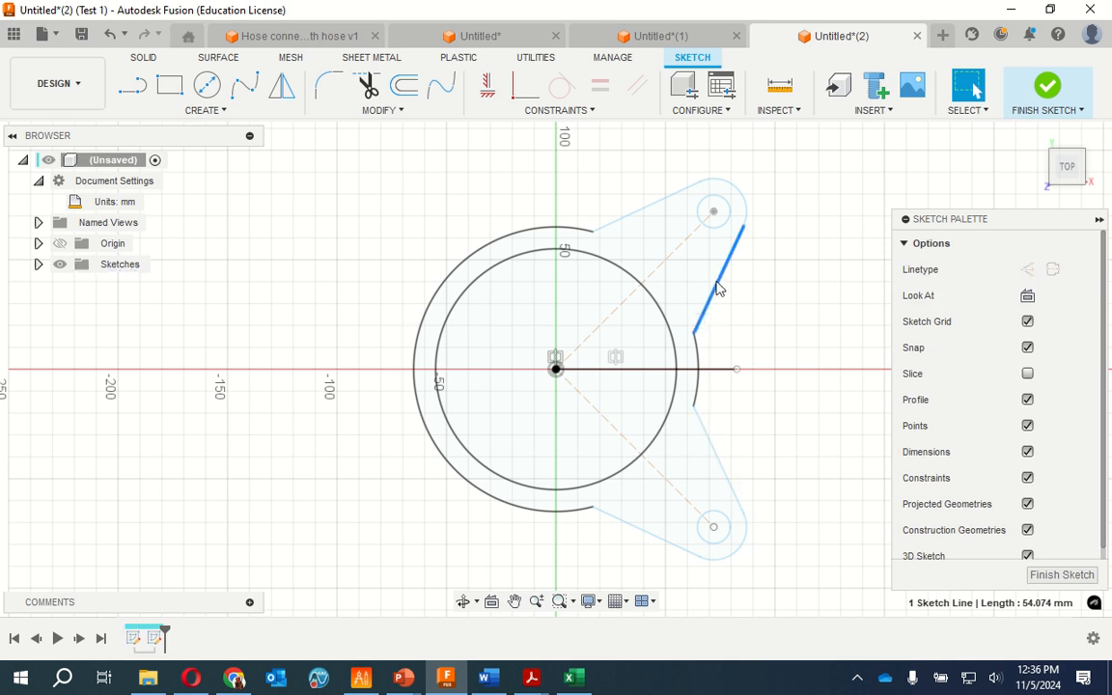
pyautogui.click(744, 227)
pyautogui.moveTo(333, 161)
pyautogui.mouseDown()
pyautogui.moveTo(667, 335)
pyautogui.moveTo(811, 609)
pyautogui.mouseUp()
pyautogui.click(705, 539)
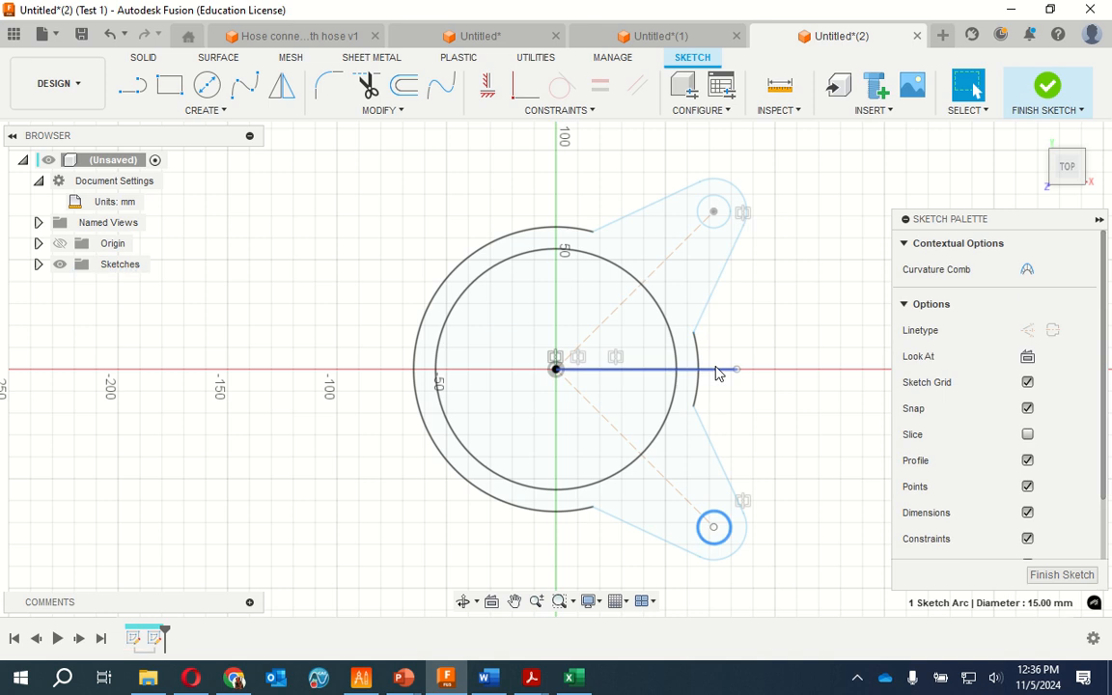
# Try to mirror the faceplate's outer outline, circles and both construction lines within the new sketch
pyautogui.click(470, 265)
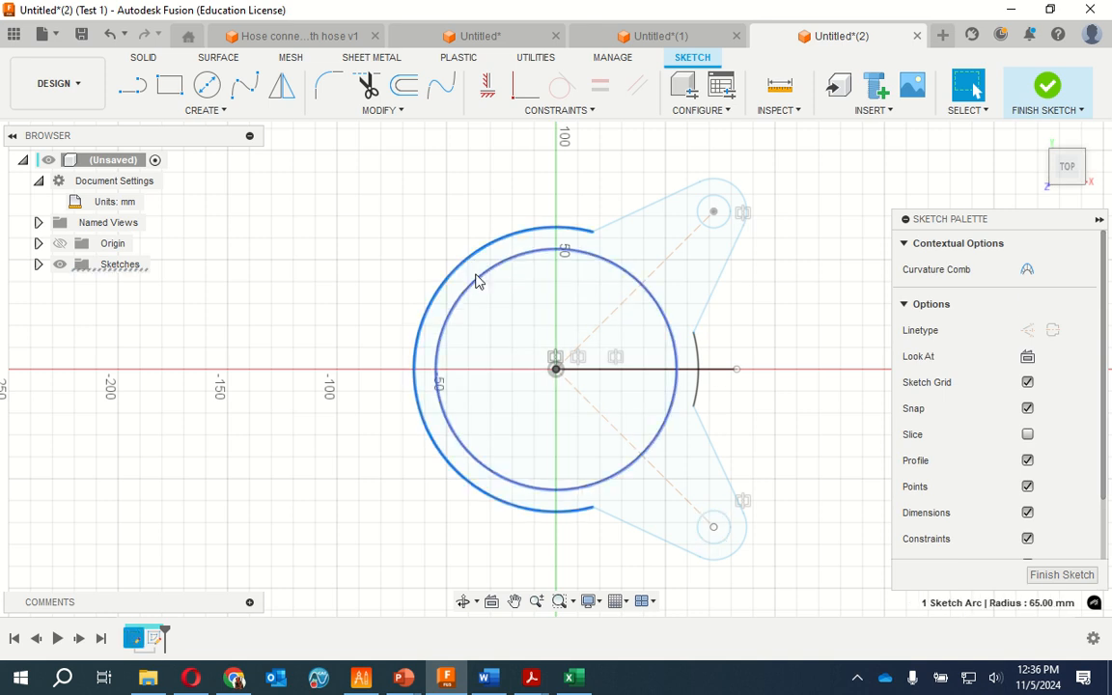
pyautogui.keyDown('shift'); pyautogui.click(479, 281); pyautogui.keyUp('shift')
pyautogui.keyDown('shift'); pyautogui.click(624, 223); pyautogui.keyUp('shift')
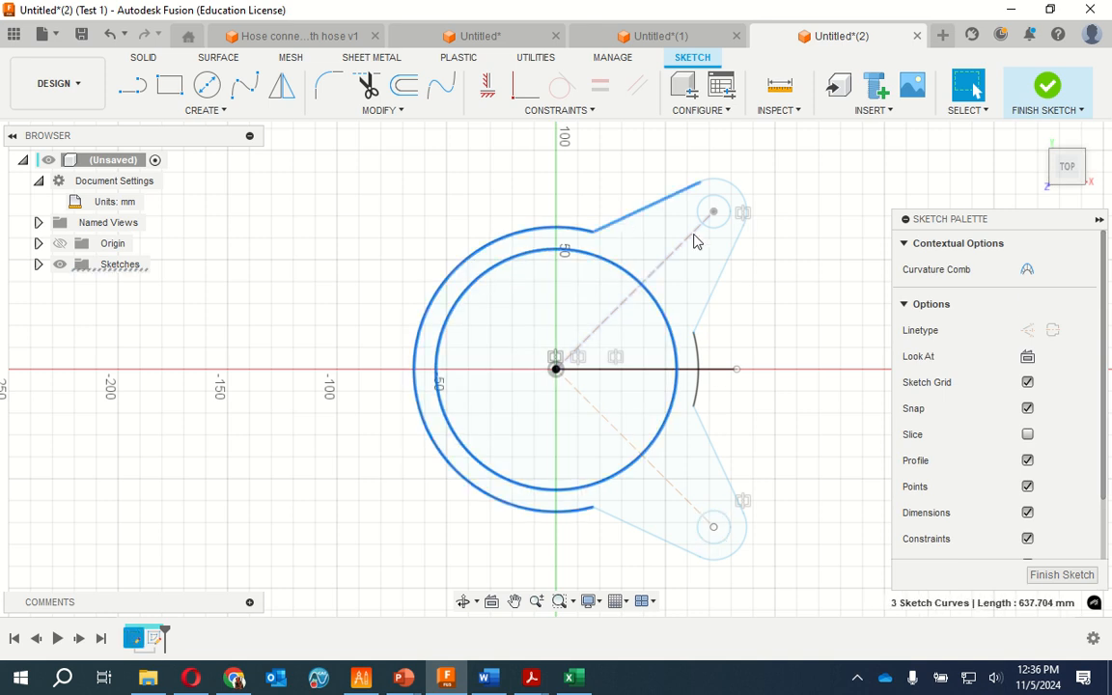
pyautogui.keyDown('shift'); pyautogui.click(727, 225); pyautogui.keyUp('shift')
pyautogui.keyDown('shift'); pyautogui.click(734, 189); pyautogui.keyUp('shift')
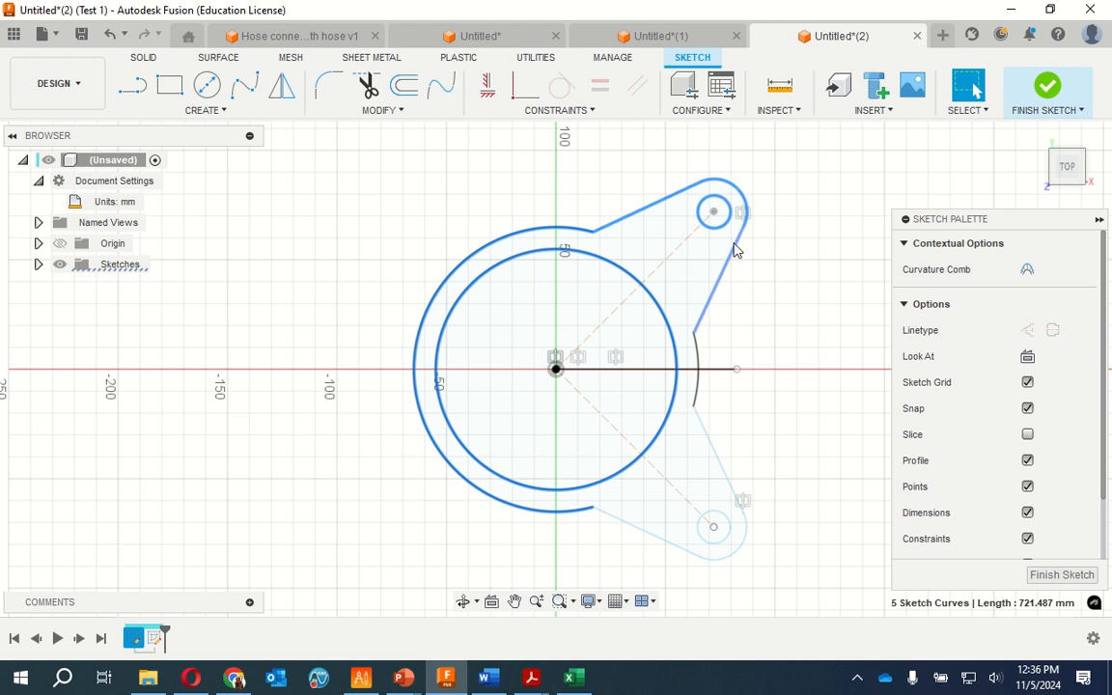
pyautogui.keyDown('shift'); pyautogui.click(722, 280); pyautogui.keyUp('shift')
pyautogui.keyDown('shift'); pyautogui.click(696, 396); pyautogui.keyUp('shift')
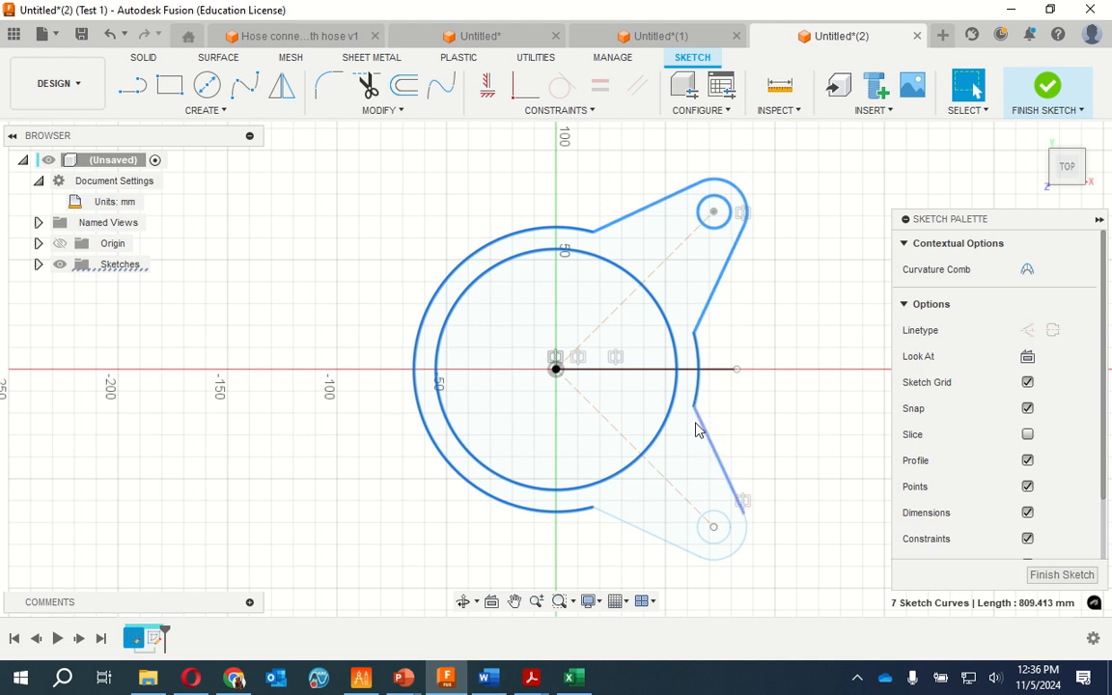
pyautogui.keyDown('shift'); pyautogui.click(704, 430); pyautogui.keyUp('shift')
pyautogui.keyDown('shift'); pyautogui.click(744, 550); pyautogui.keyUp('shift')
pyautogui.keyDown('shift'); pyautogui.click(744, 549); pyautogui.keyUp('shift')
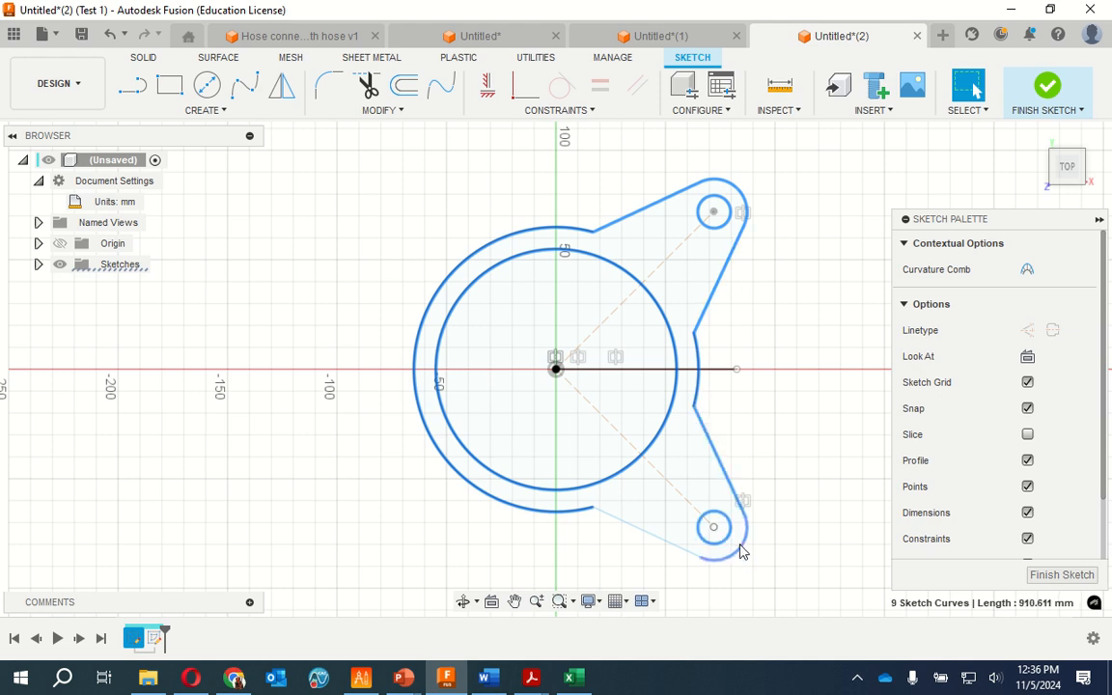
pyautogui.keyDown('shift'); pyautogui.click(657, 536); pyautogui.keyUp('shift')
pyautogui.keyDown('shift'); pyautogui.click(681, 495); pyautogui.keyUp('shift')
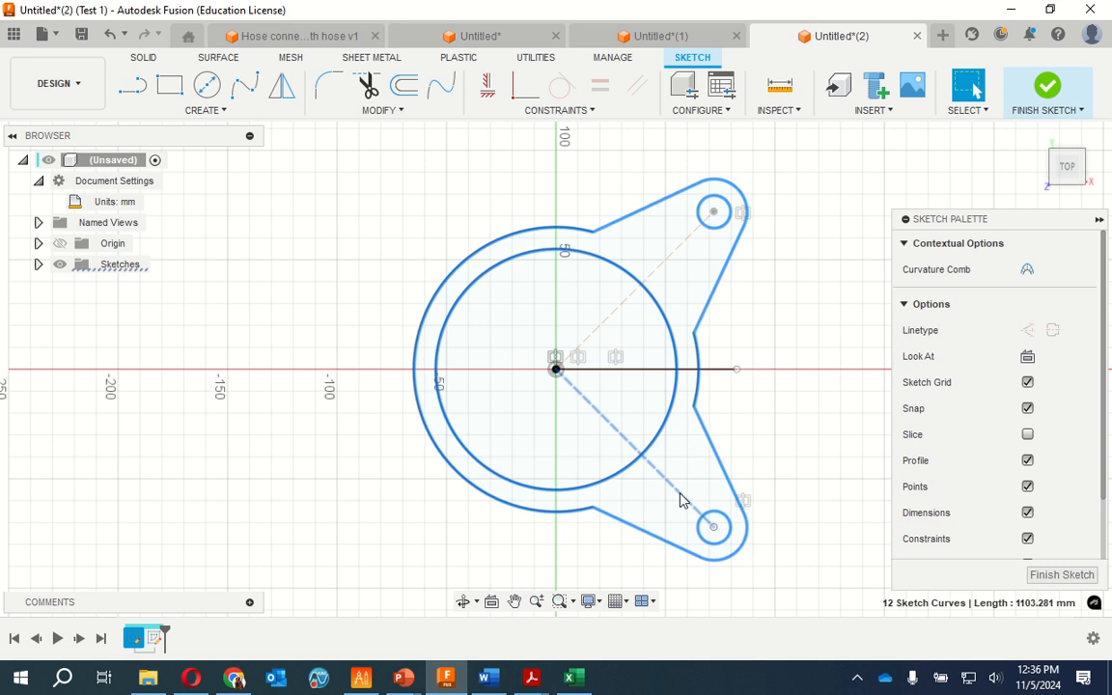
pyautogui.keyDown('shift'); pyautogui.click(594, 332); pyautogui.keyUp('shift')
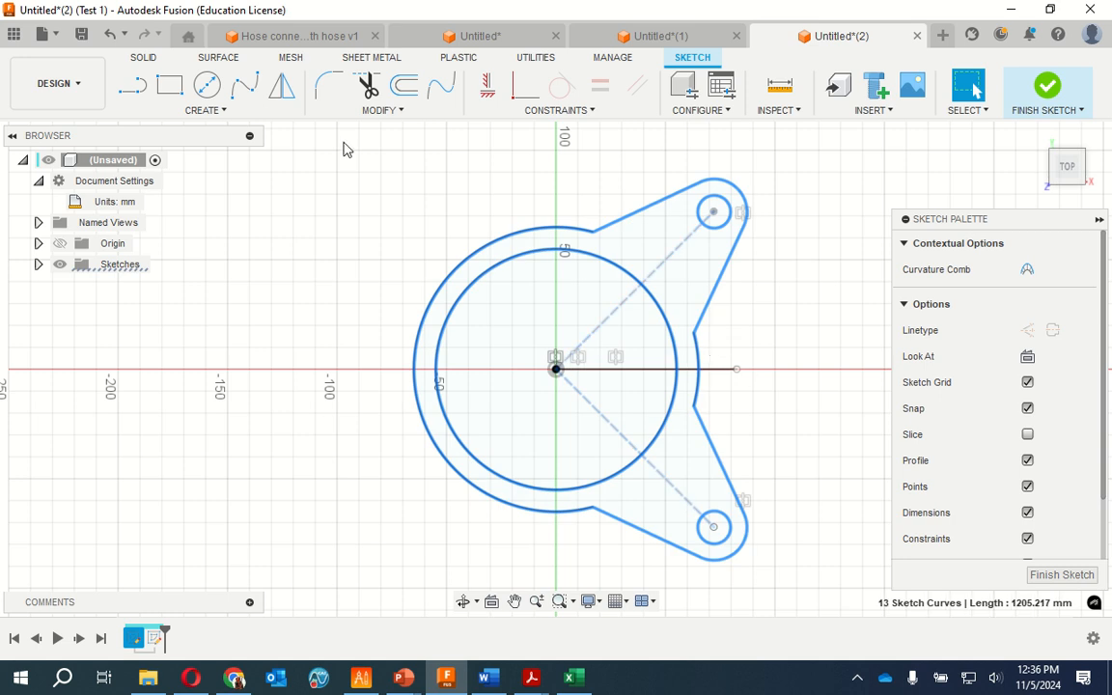
pyautogui.click(289, 96)
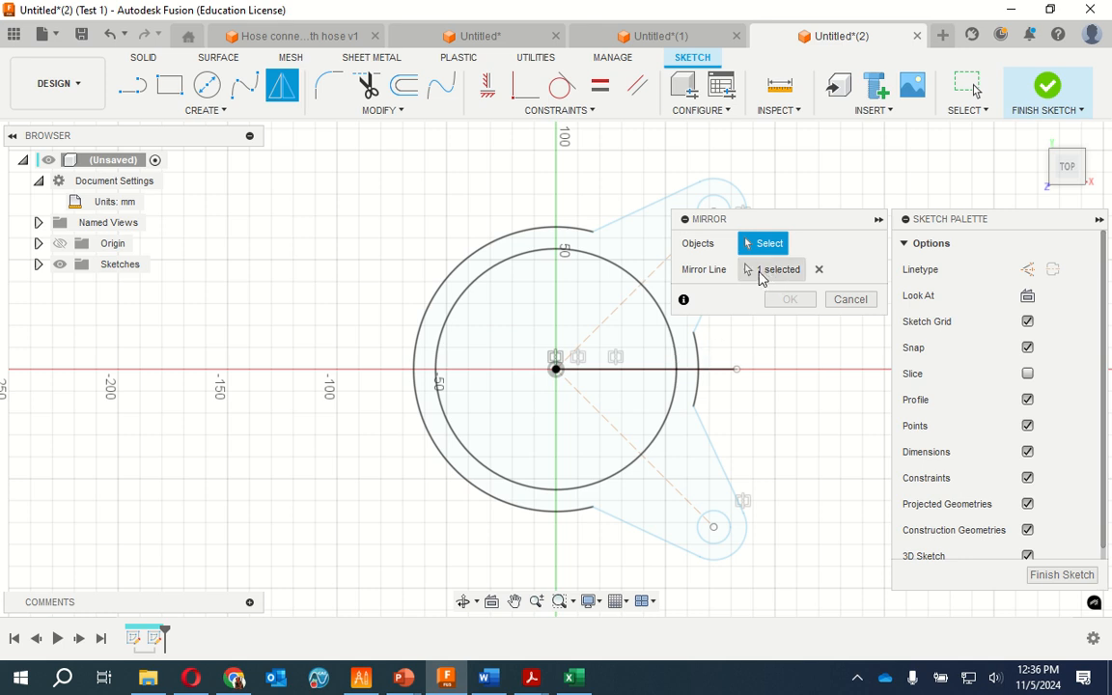
pyautogui.click(849, 300)
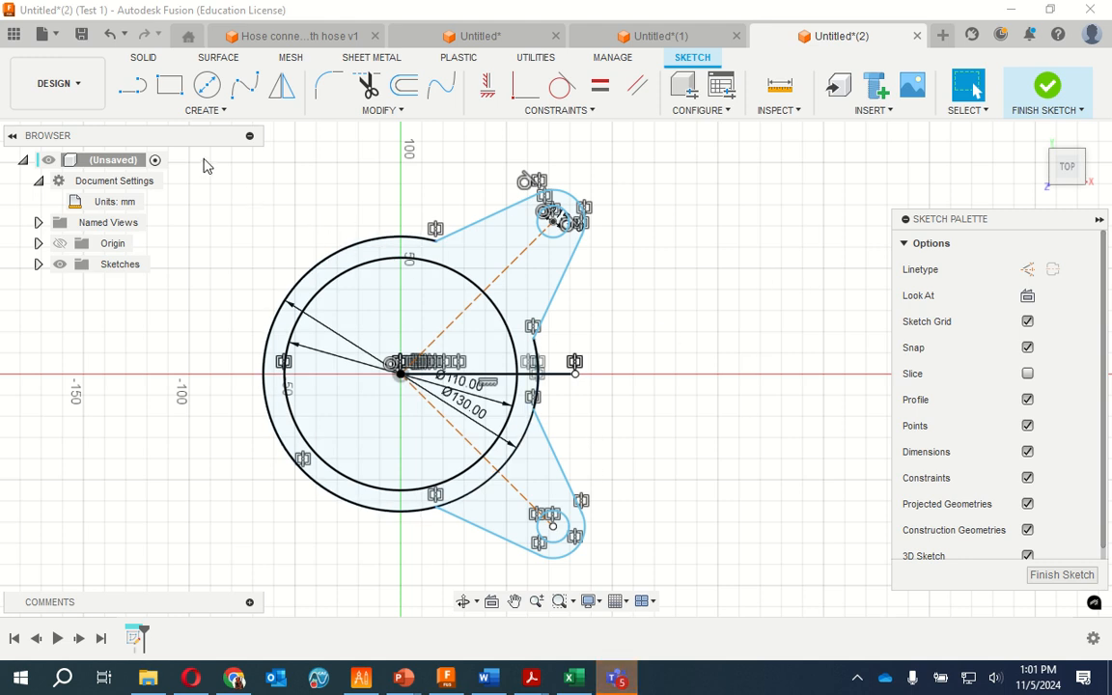
pyautogui.moveTo(202, 157)
pyautogui.mouseDown()
pyautogui.moveTo(280, 178)
pyautogui.moveTo(618, 500)
pyautogui.moveTo(647, 577)
pyautogui.mouseUp()
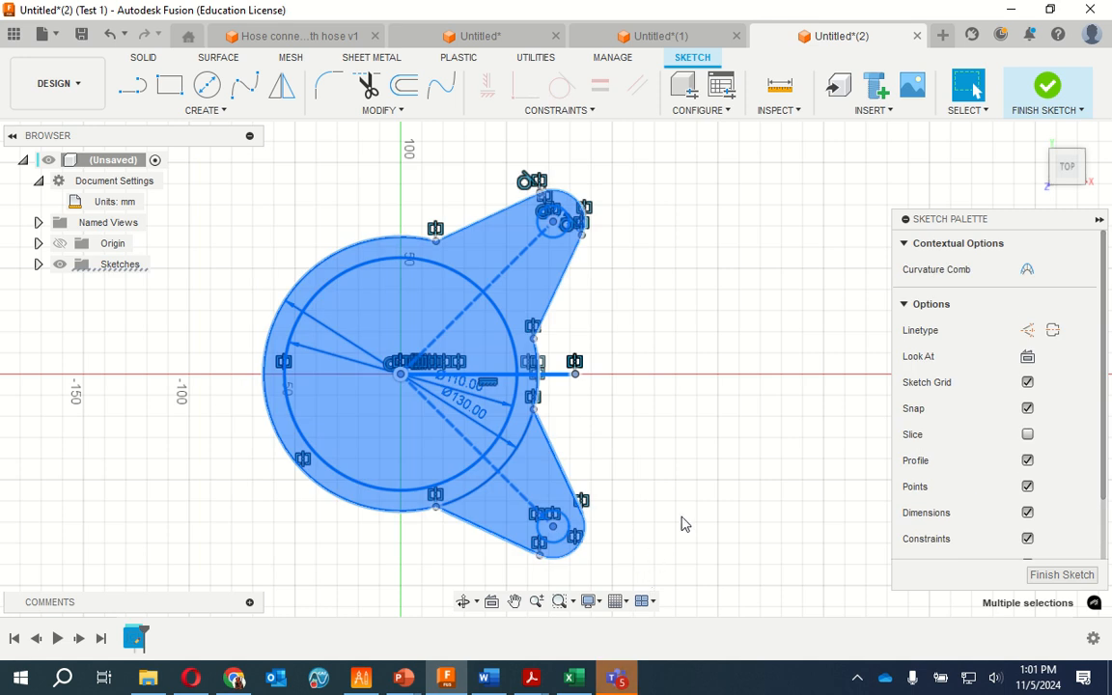
pyautogui.click(282, 86)
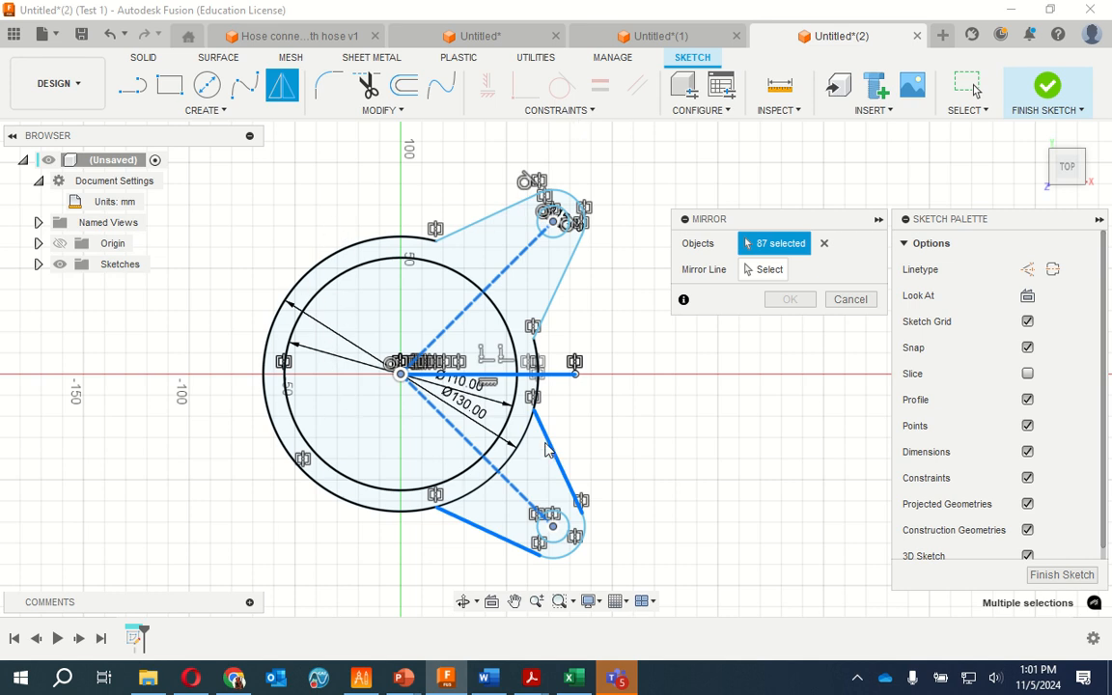
pyautogui.click(853, 300)
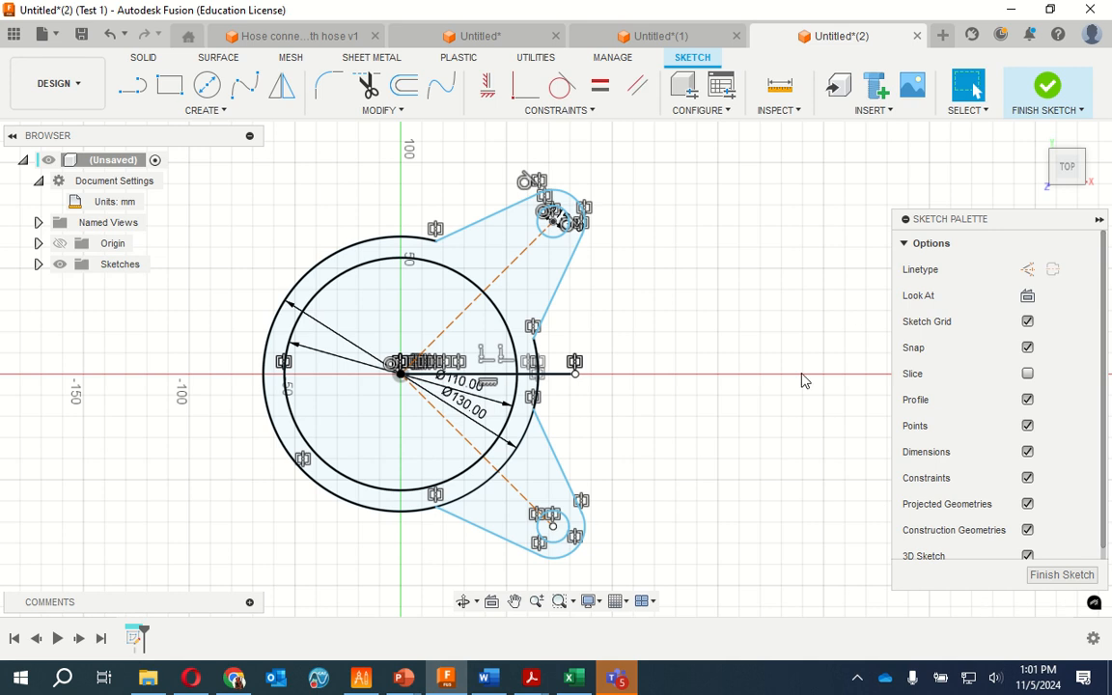
# Switch to Faceplate.pdf and examine the vertical centre line's offset from the origin and the shape of the double-circle outline
pyautogui.moveTo(532, 679)
pyautogui.click(618, 589)
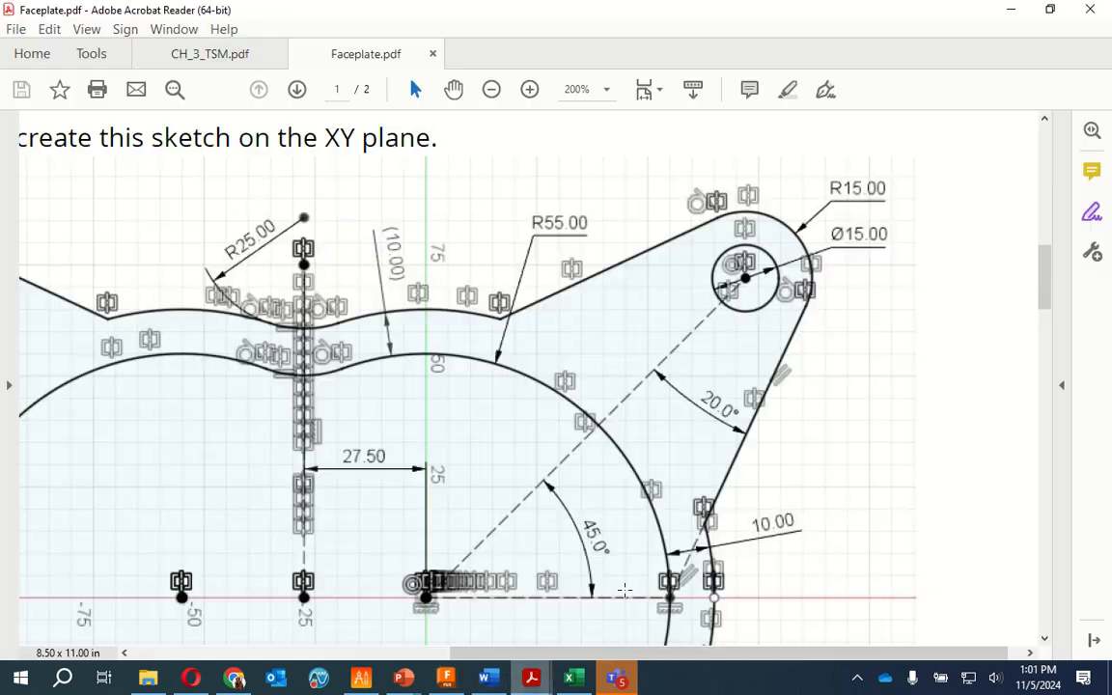
pyautogui.scroll(-3, 270, 257)
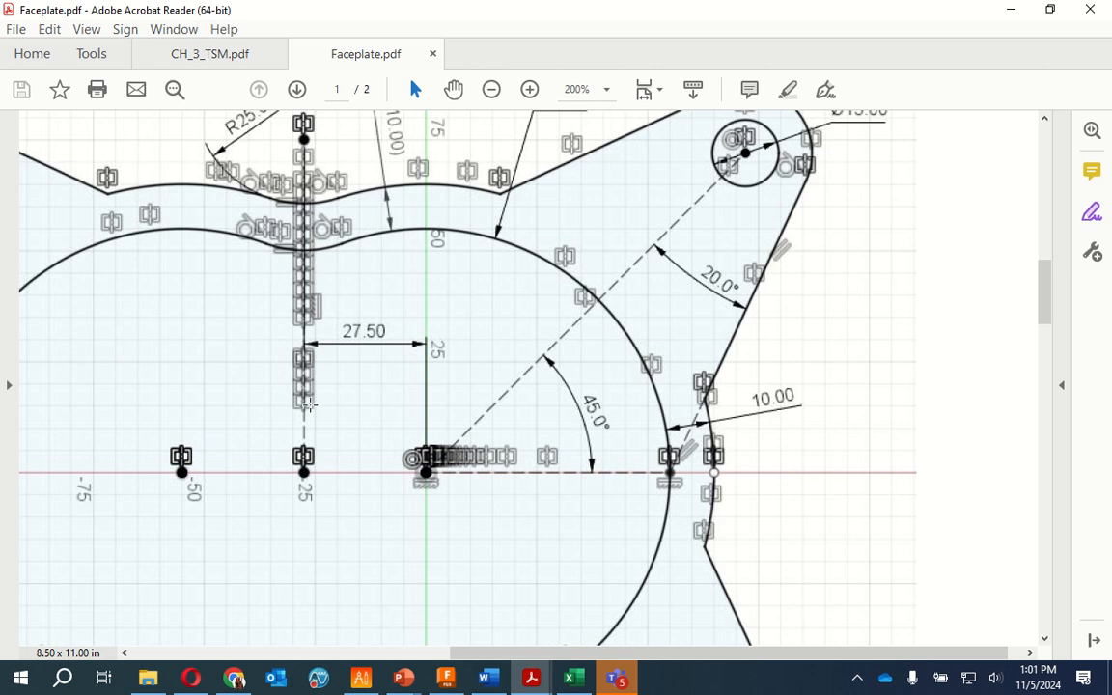
pyautogui.scroll(-3, 307, 177)
pyautogui.scroll(6, 314, 242)
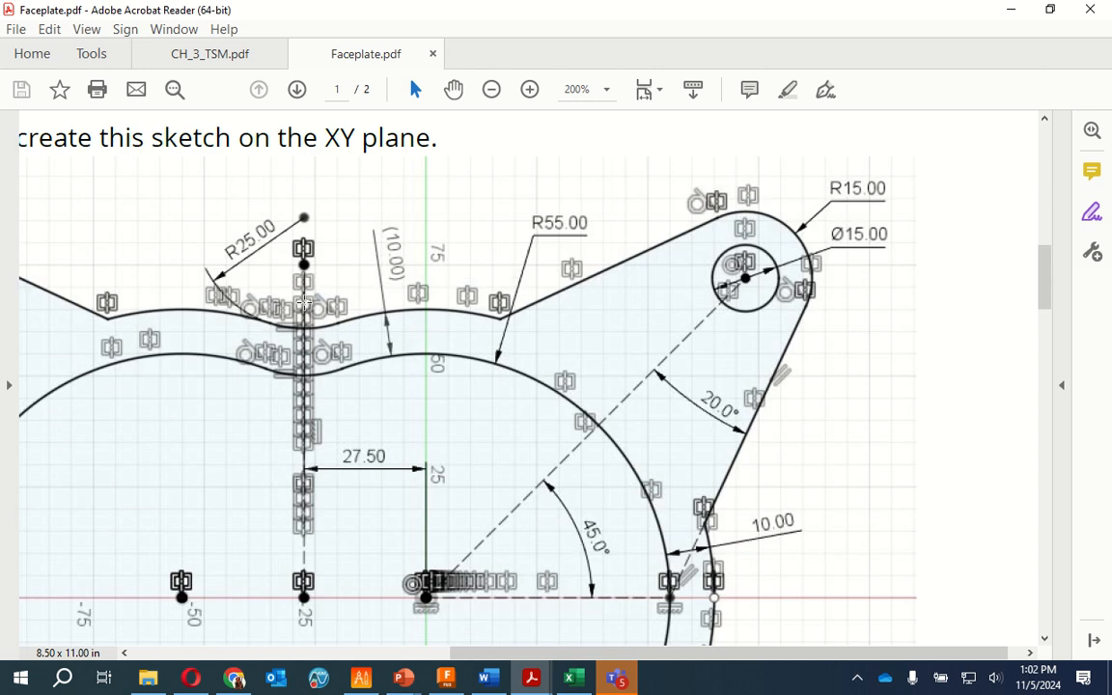
pyautogui.scroll(-6, 305, 303)
pyautogui.scroll(1, 309, 492)
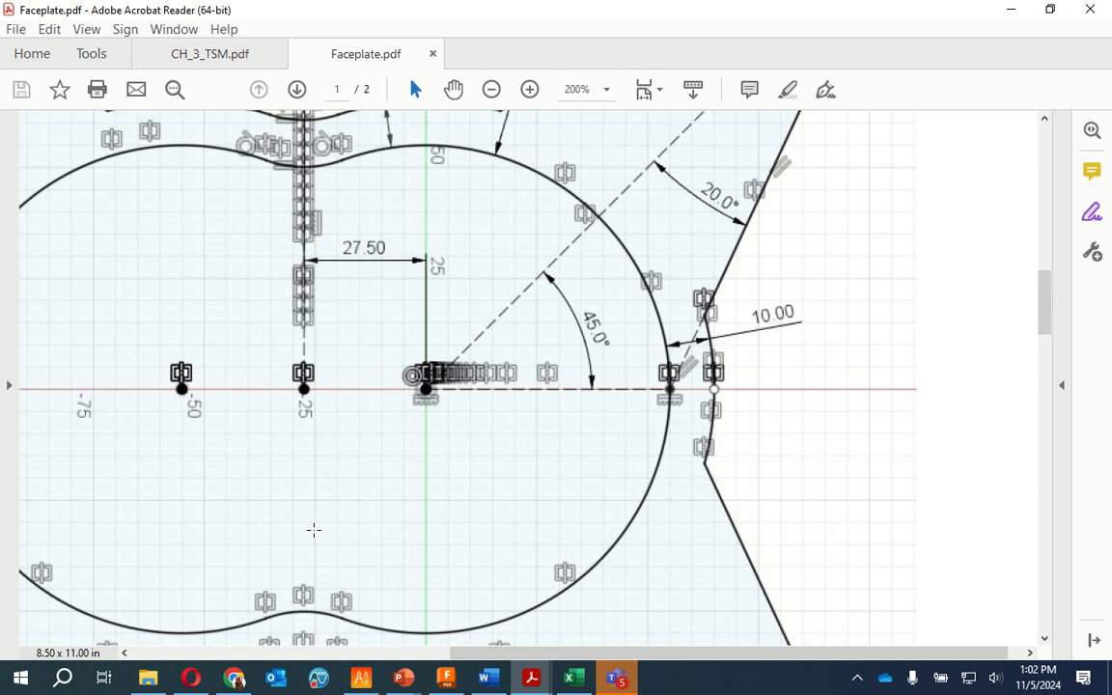
pyautogui.scroll(2, 349, 432)
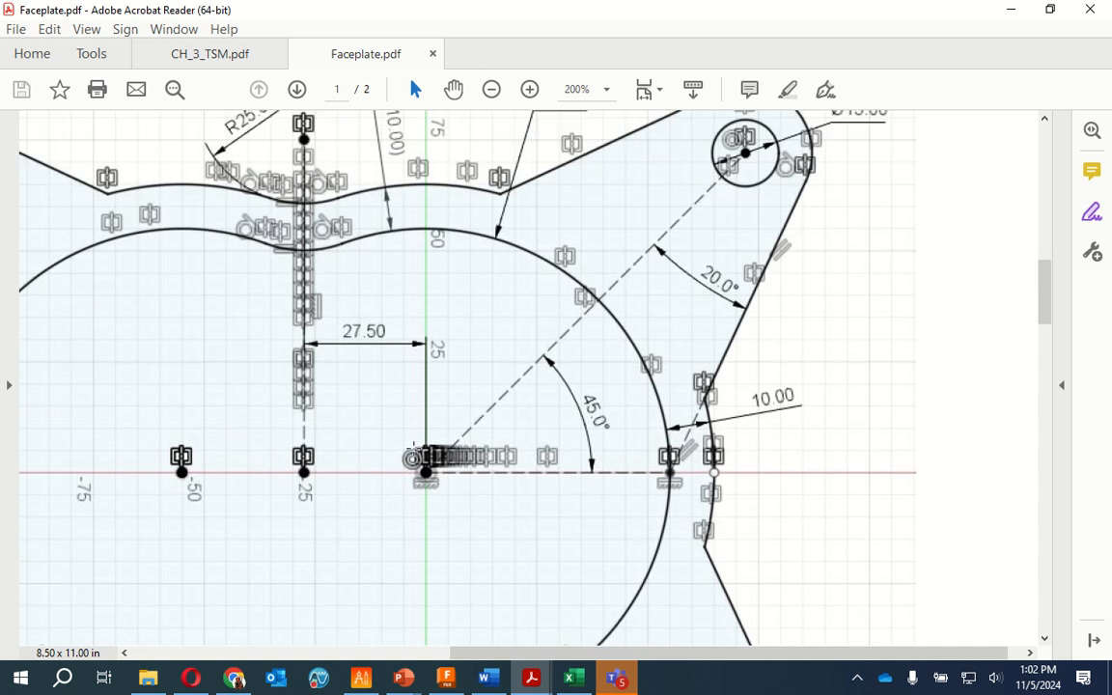
# Switch back to Fusion and draw a 27.5 mm horizontal line from the origin in the negative X direction
pyautogui.click(447, 679)
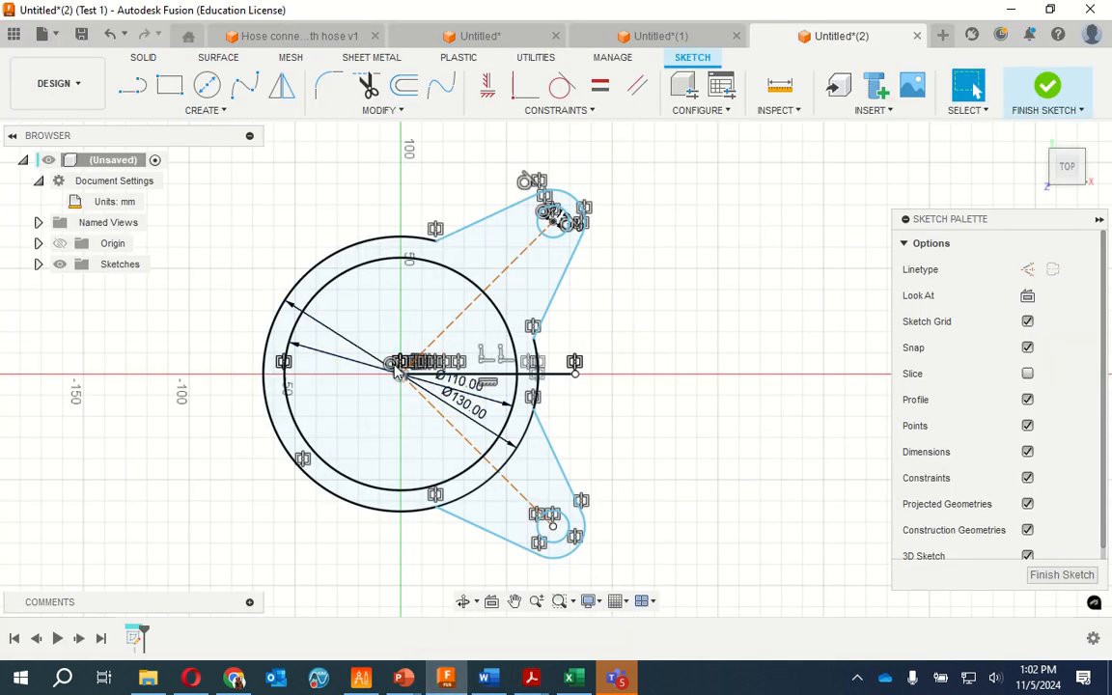
pyautogui.click(134, 88)
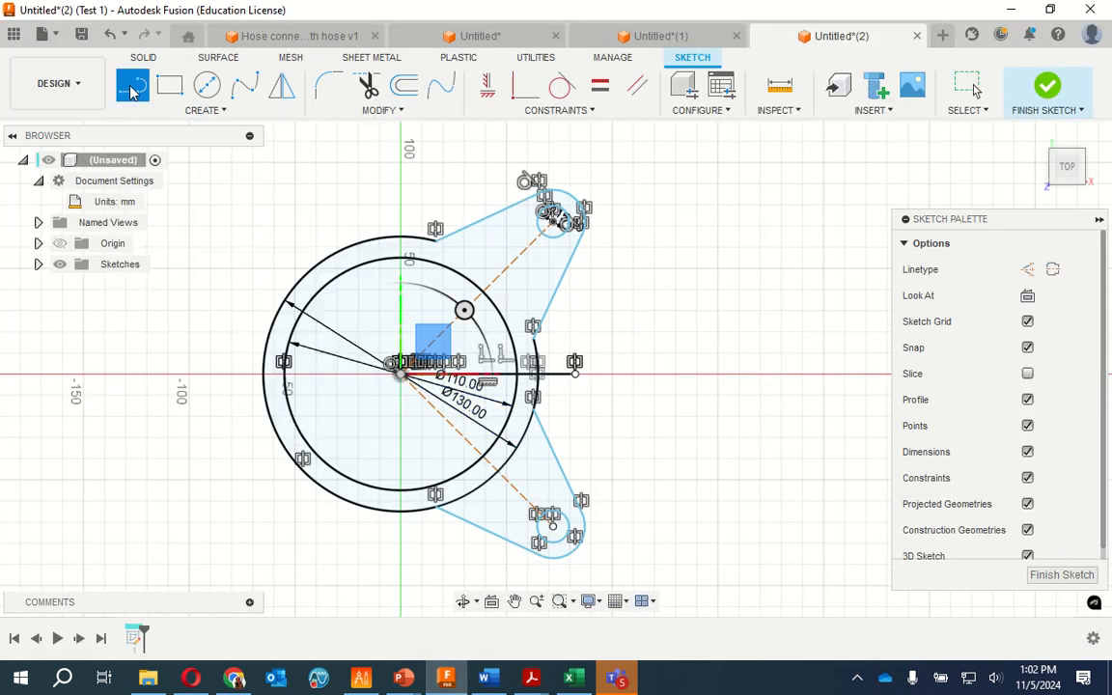
pyautogui.click(400, 374)
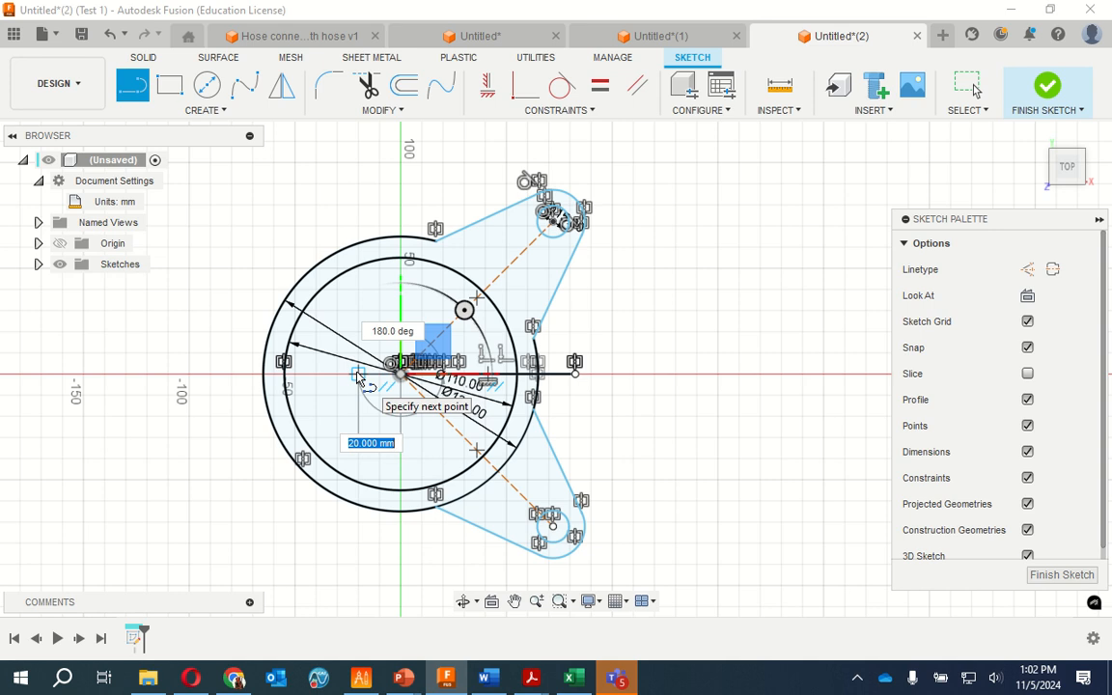
pyautogui.write('27.5')
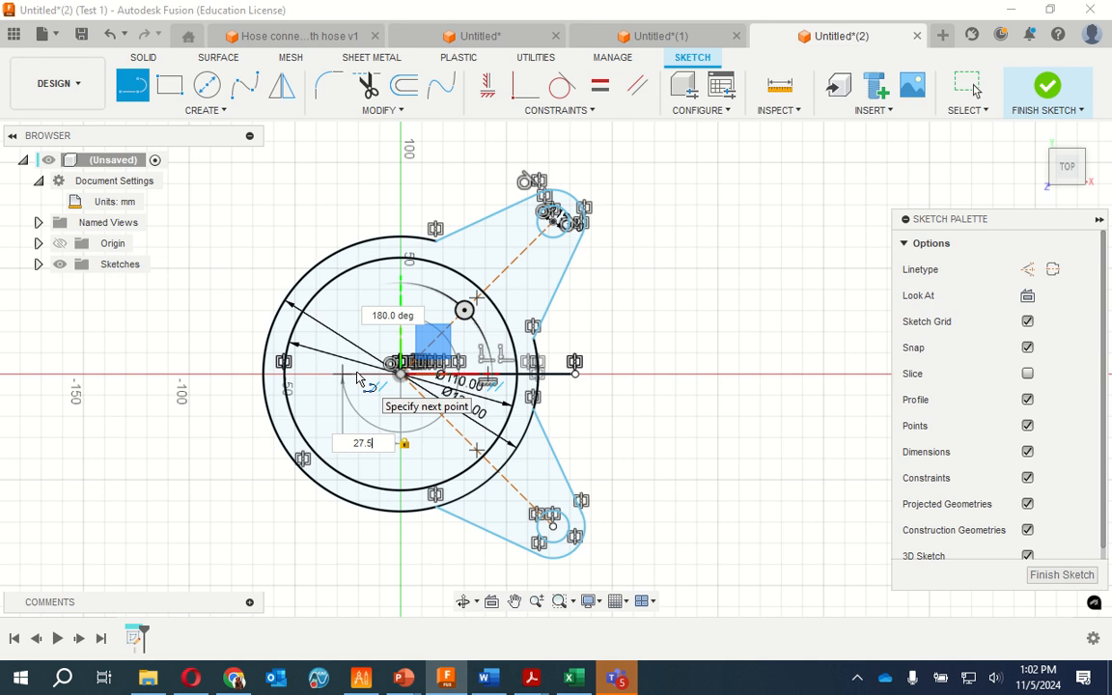
pyautogui.press('Return')
pyautogui.press('Escape')
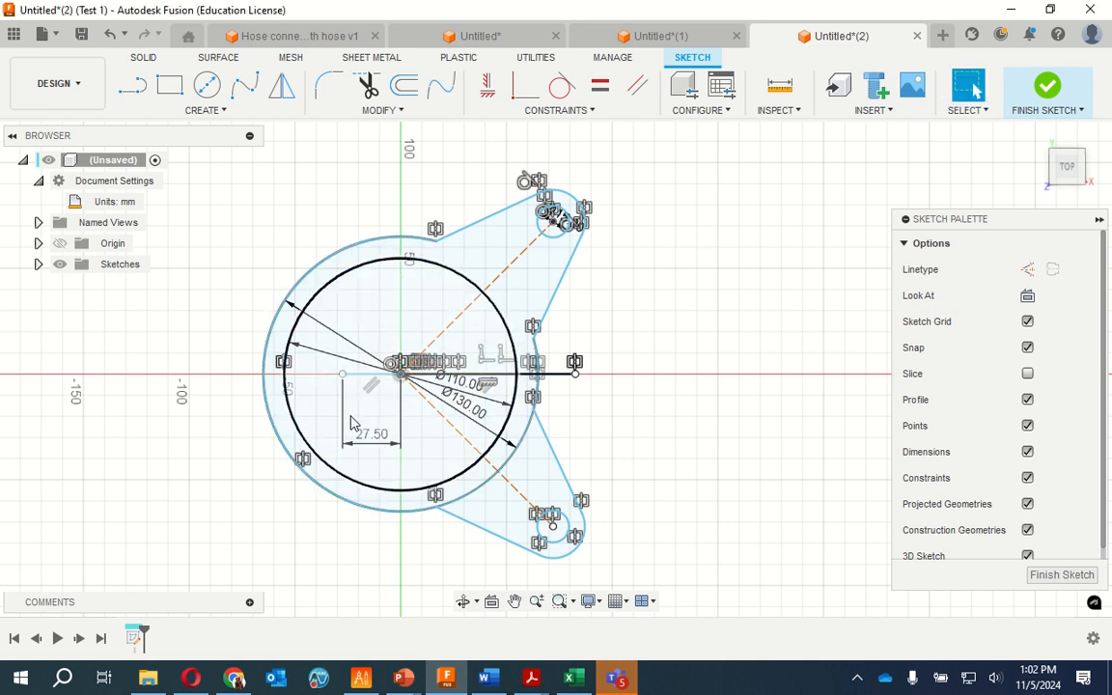
# Draw a vertical line 80 mm up from the 27.5 mm line's free end and 160 mm back down, and undo the stray extra segment
pyautogui.press('l')
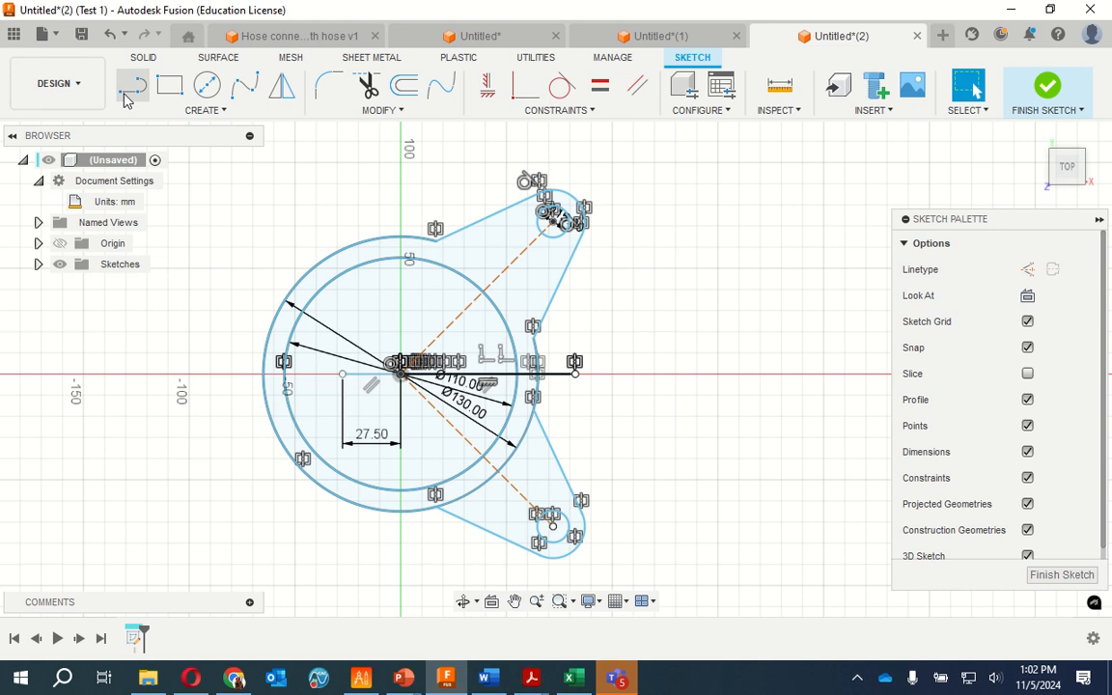
pyautogui.click(342, 374)
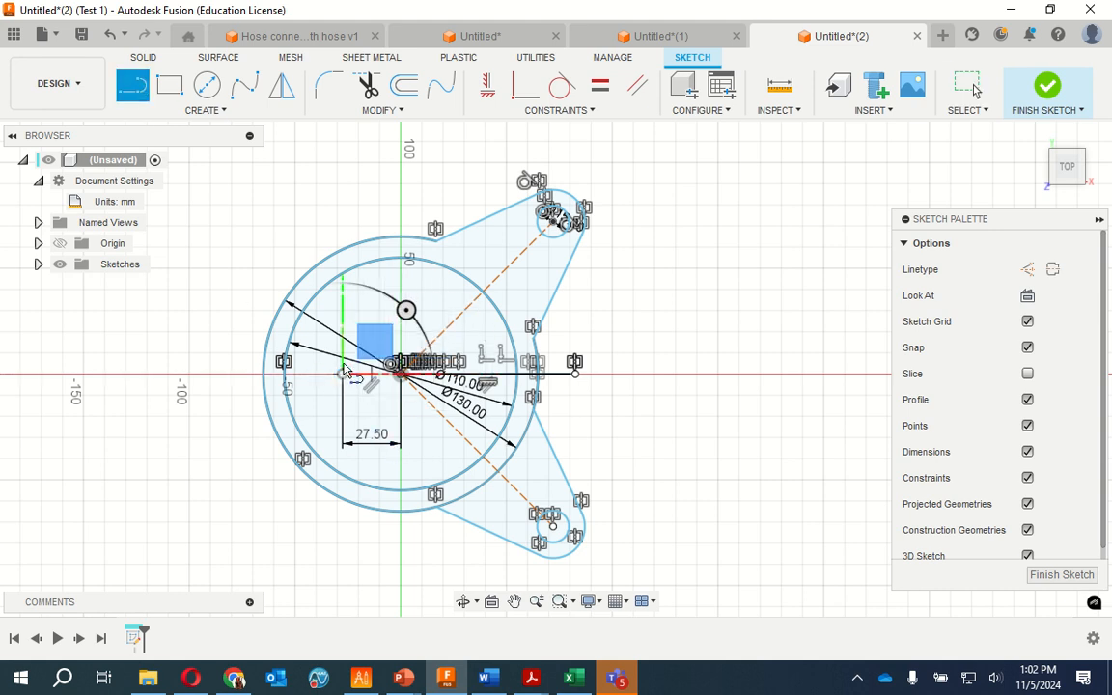
pyautogui.click(342, 208)
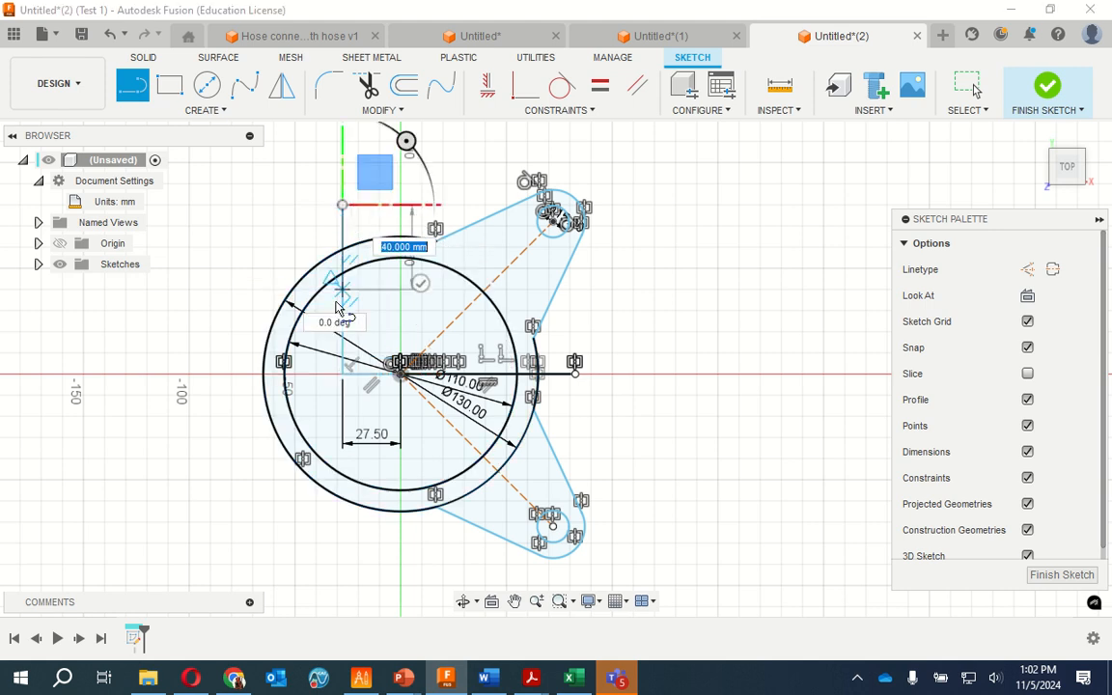
pyautogui.click(342, 546)
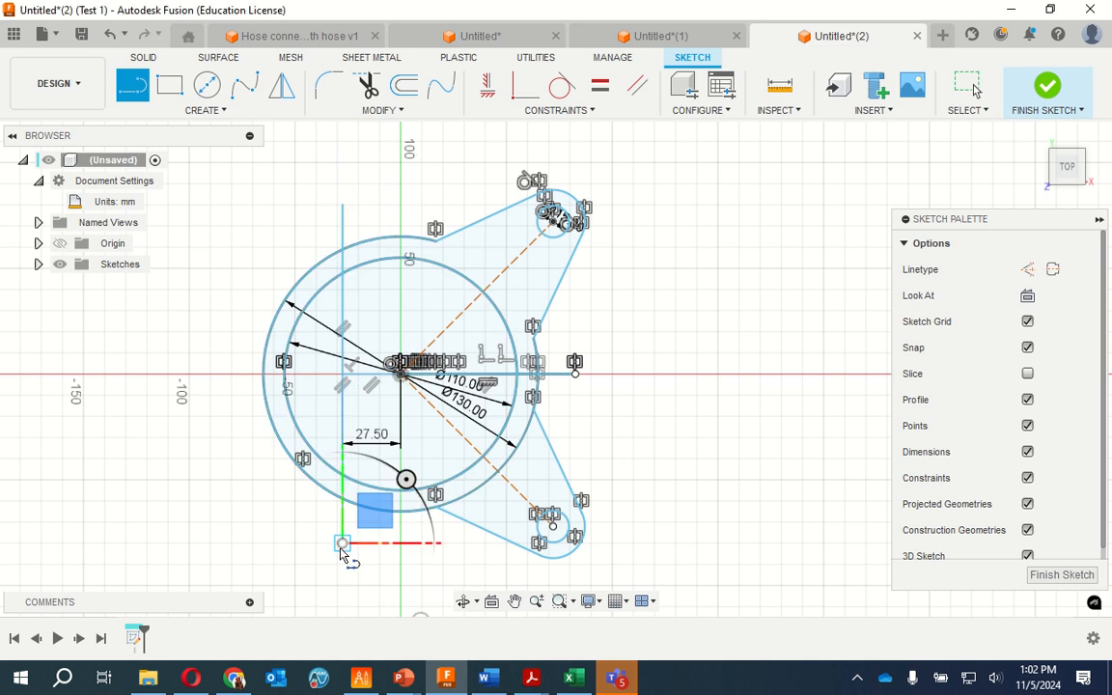
pyautogui.click(464, 565)
pyautogui.press('Escape')
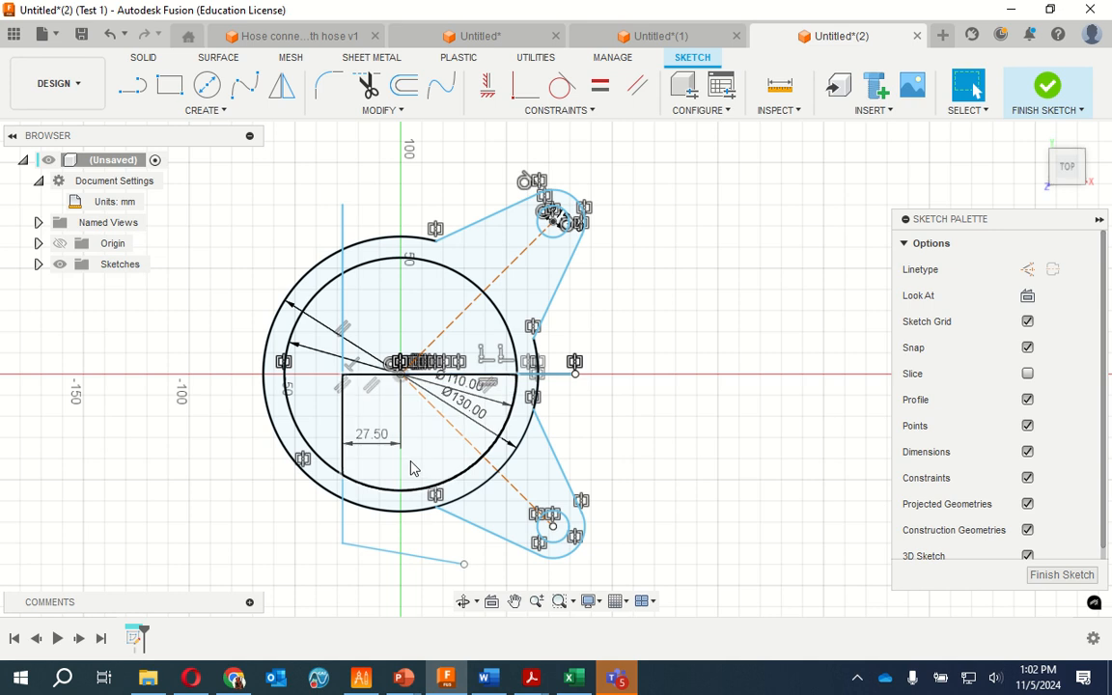
pyautogui.click(112, 36)
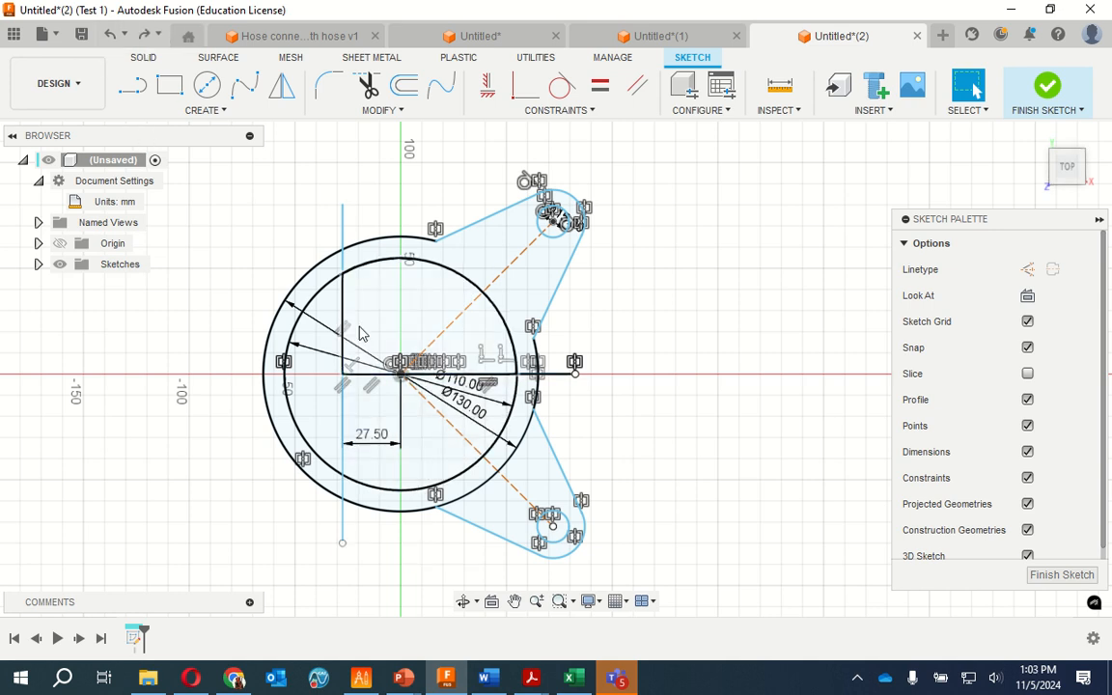
# Delete the 27.5 mm horizontal line between the origin and the vertical line
pyautogui.scroll(-2, 351, 379)
pyautogui.scroll(10, 351, 379)
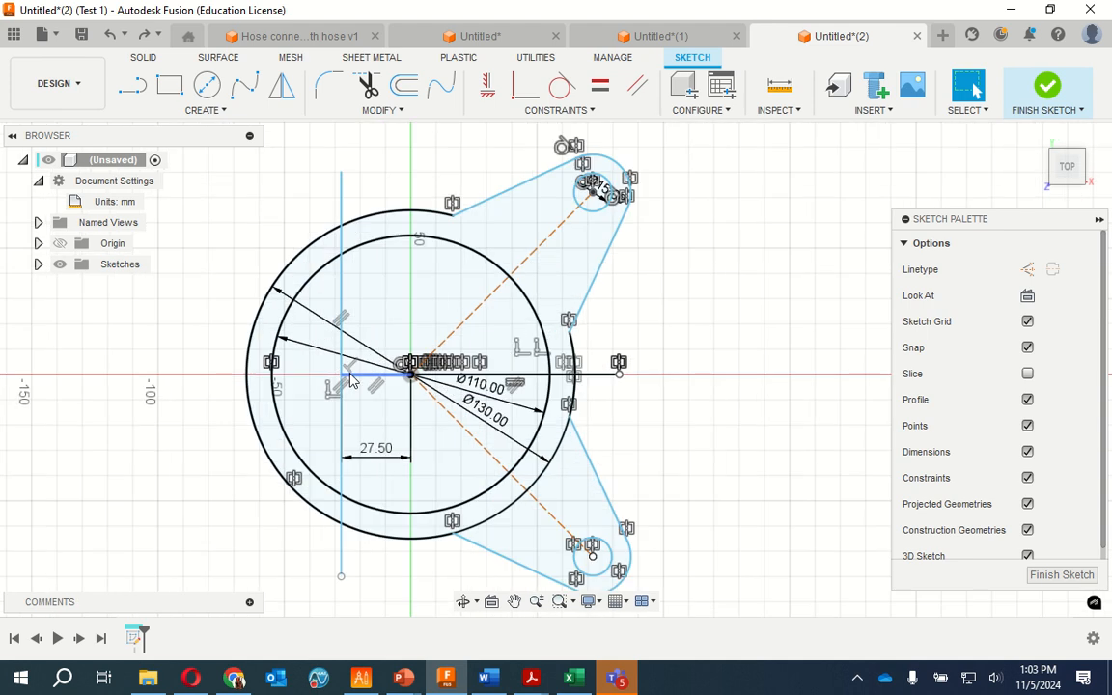
pyautogui.click(400, 360)
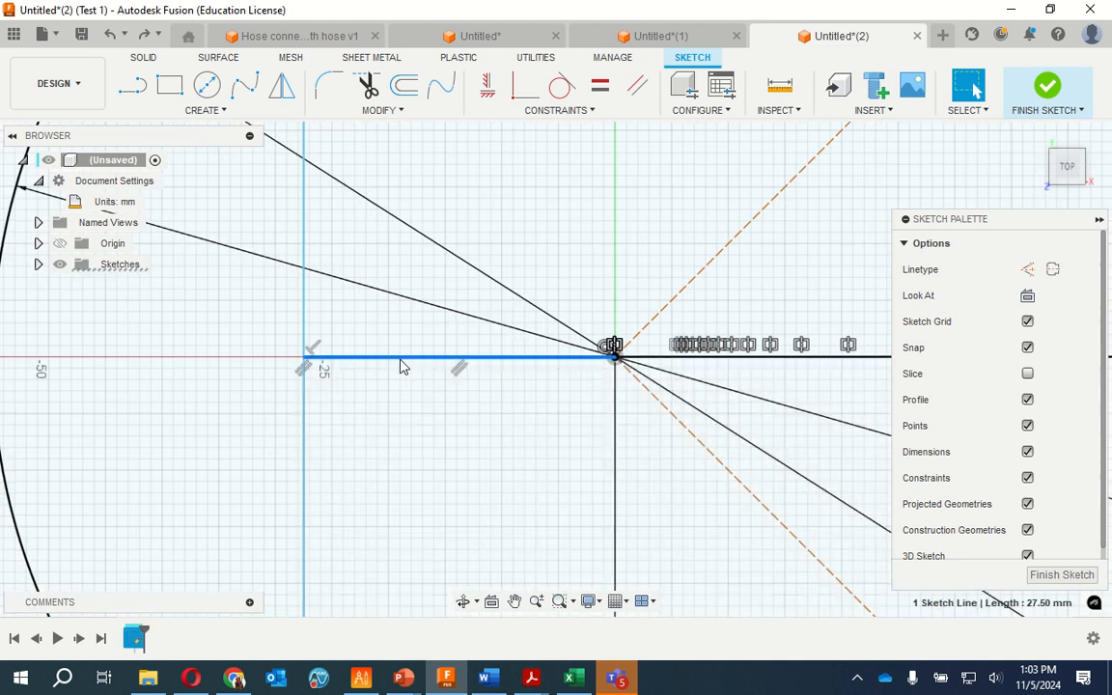
pyautogui.press('Delete')
pyautogui.scroll(2, 417, 389)
pyautogui.scroll(-8, 407, 387)
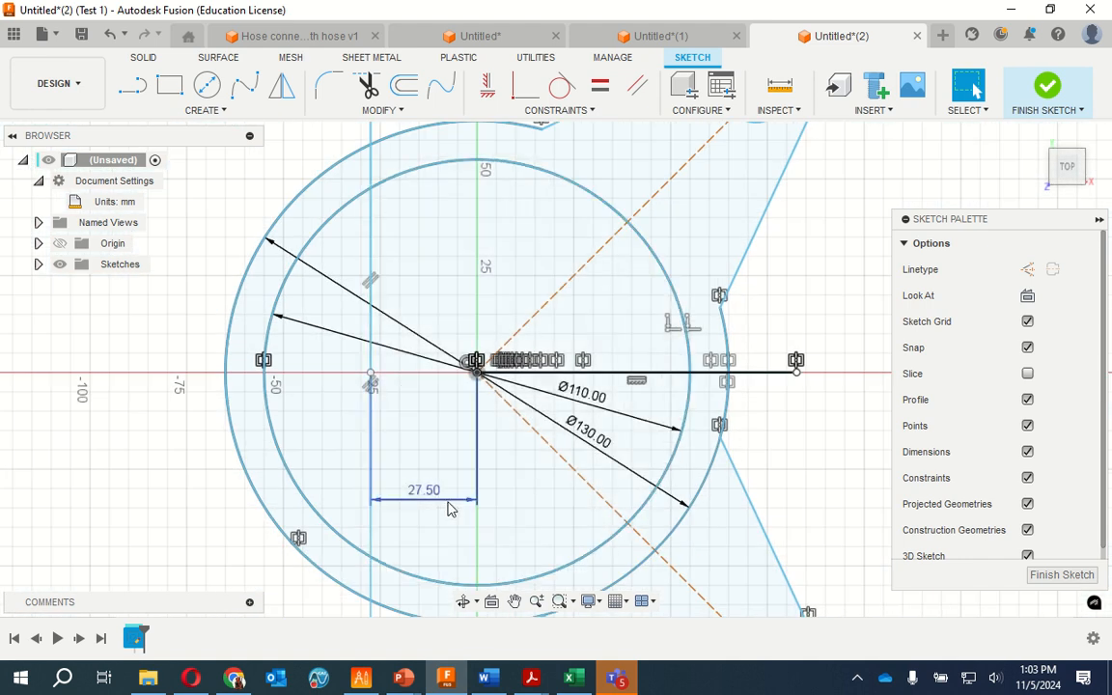
# Mirror the entire faceplate sketch geometry across the vertical line
pyautogui.click(372, 323)
pyautogui.scroll(2, 373, 323)
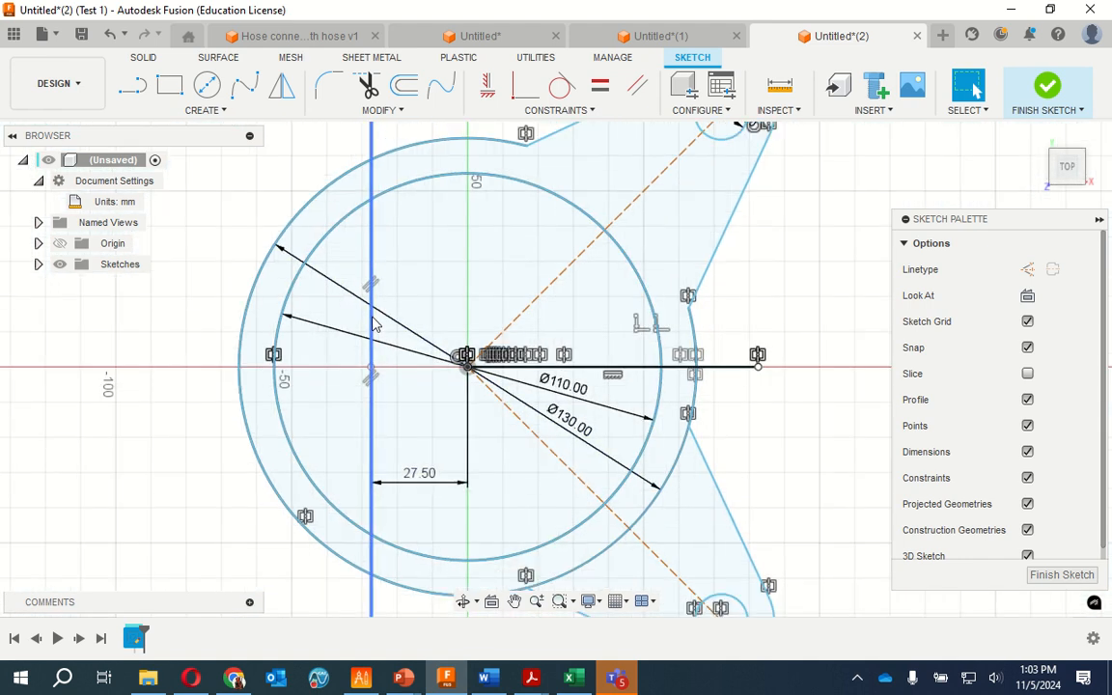
pyautogui.scroll(-2, 374, 325)
pyautogui.scroll(-6, 374, 326)
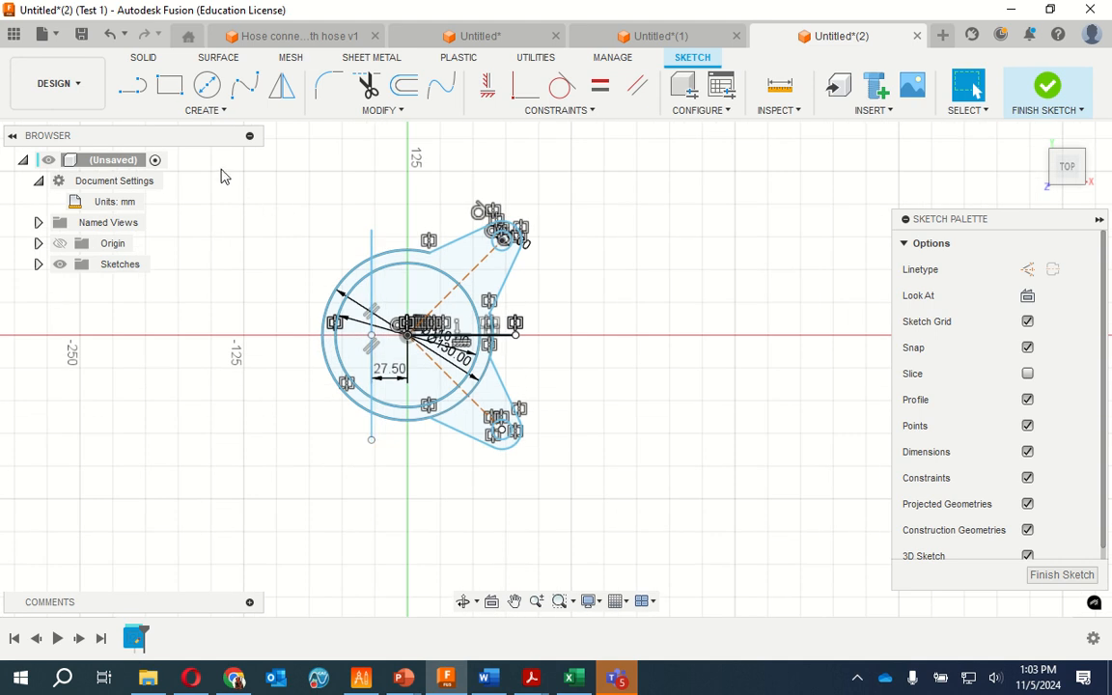
pyautogui.click(282, 86)
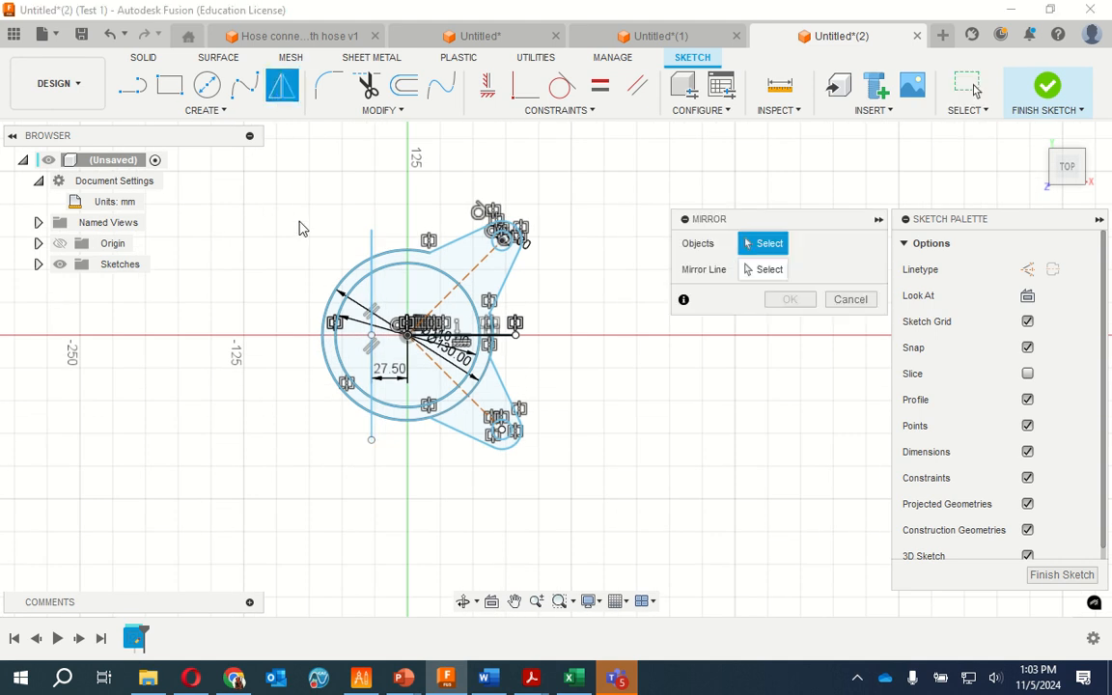
pyautogui.moveTo(239, 178)
pyautogui.mouseDown()
pyautogui.moveTo(410, 241)
pyautogui.moveTo(597, 544)
pyautogui.mouseUp()
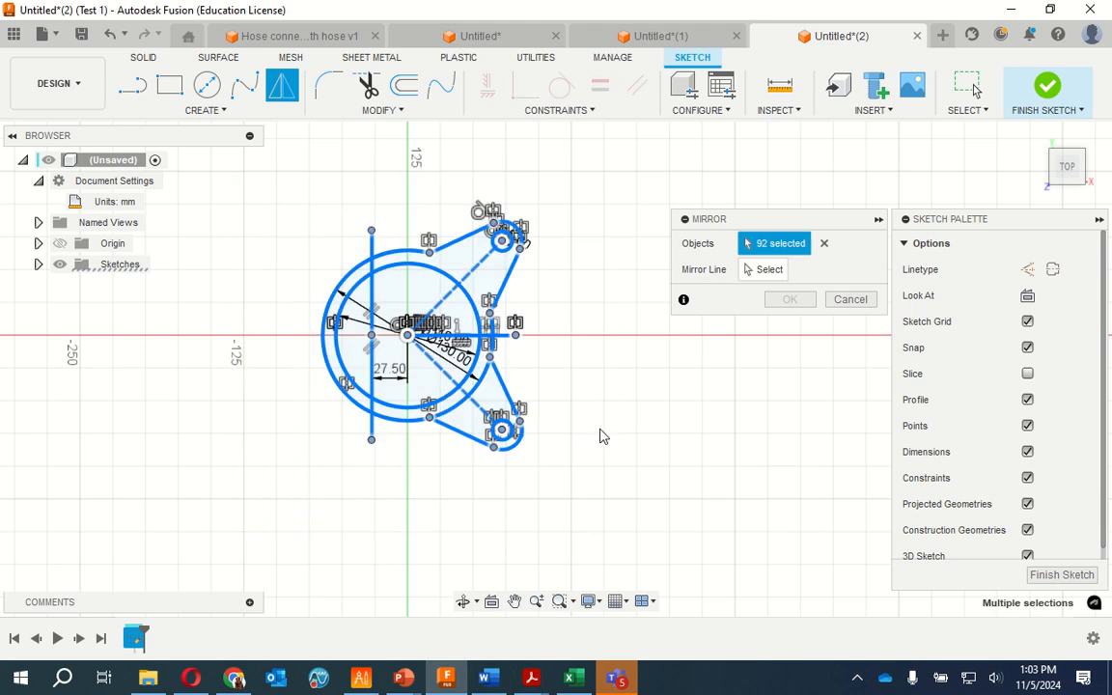
pyautogui.click(769, 270)
pyautogui.click(373, 247)
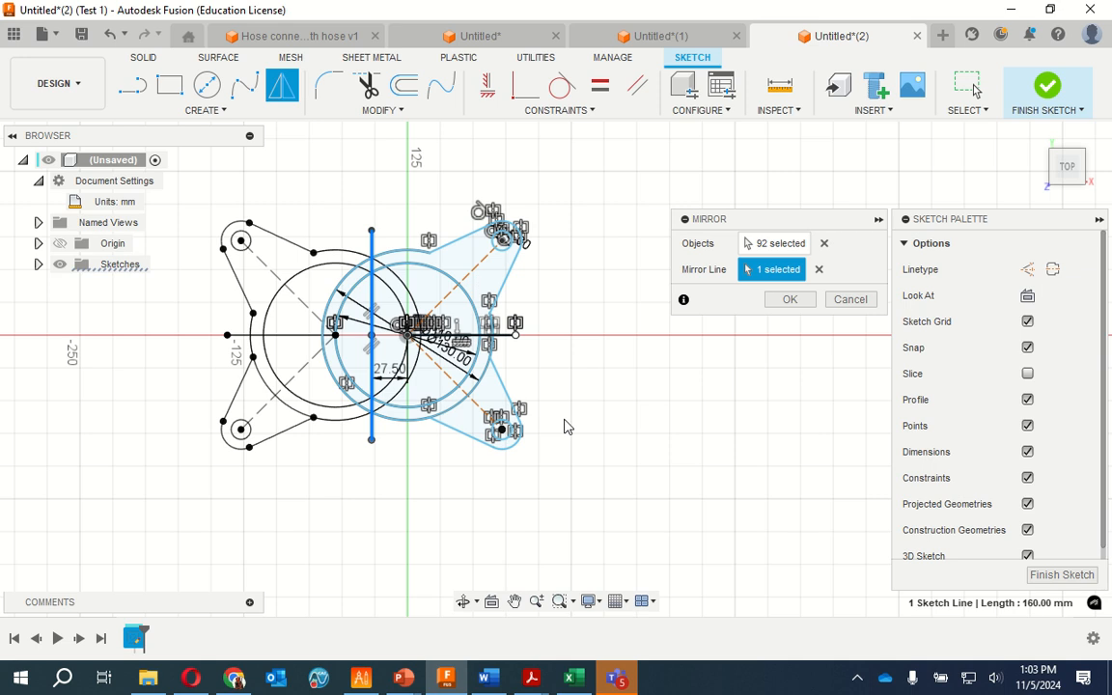
pyautogui.click(784, 302)
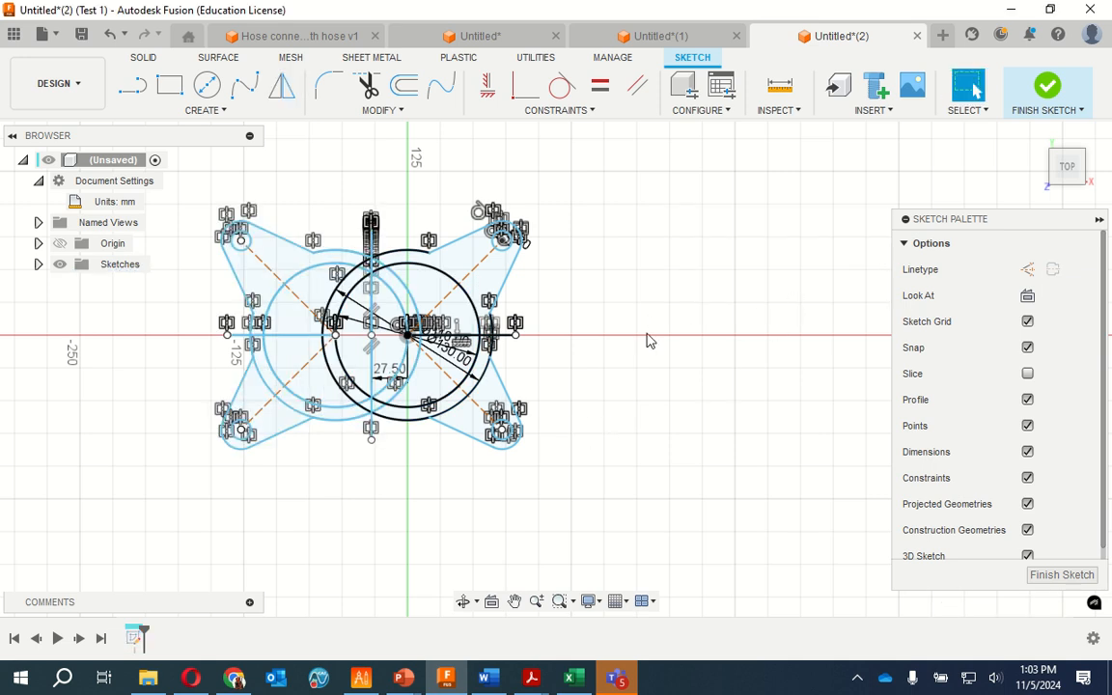
# Delete both overlapping vertical lines that served as the mirror axis
pyautogui.scroll(6, 246, 408)
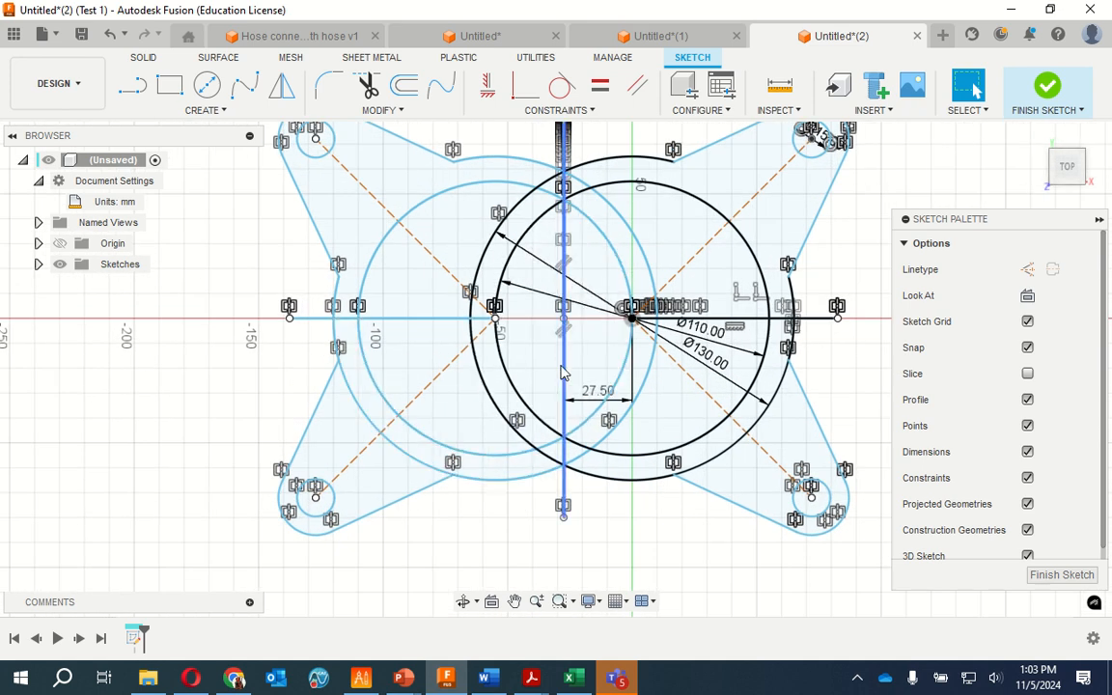
pyautogui.click(563, 372)
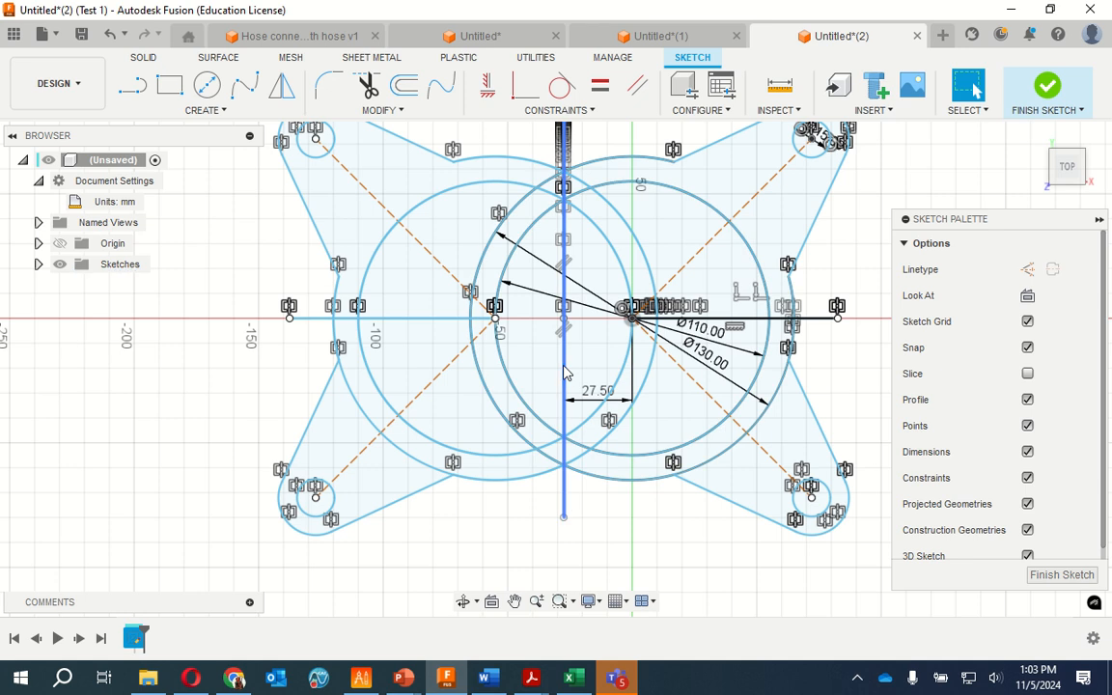
pyautogui.click(566, 370)
pyautogui.press('Delete')
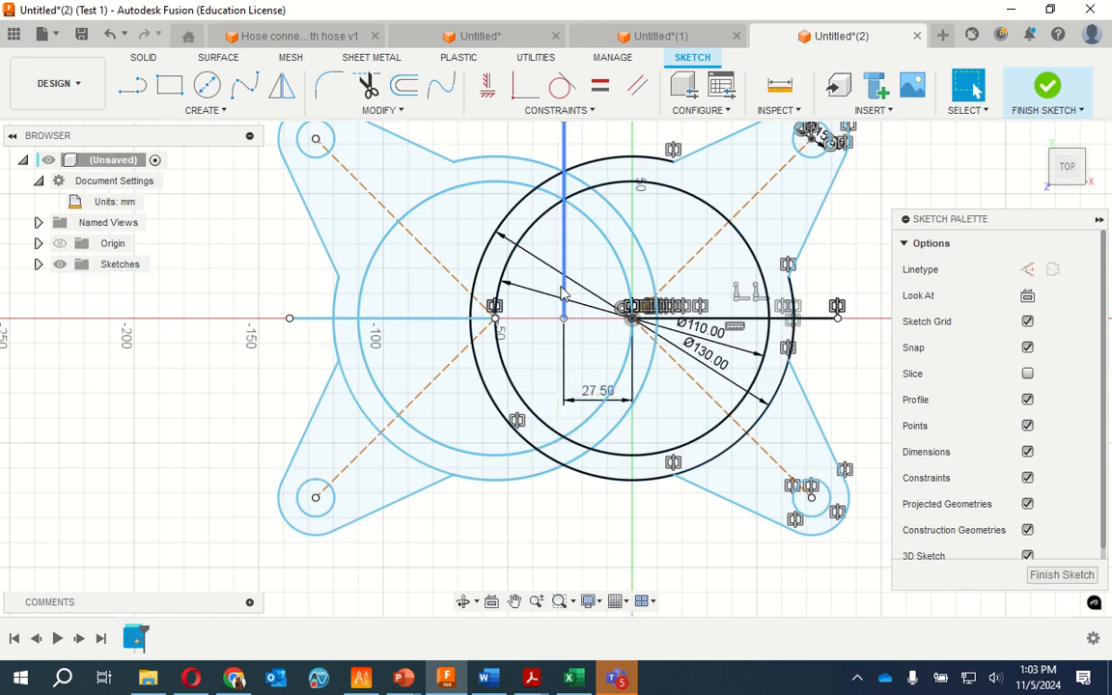
pyautogui.click(564, 249)
pyautogui.press('Delete')
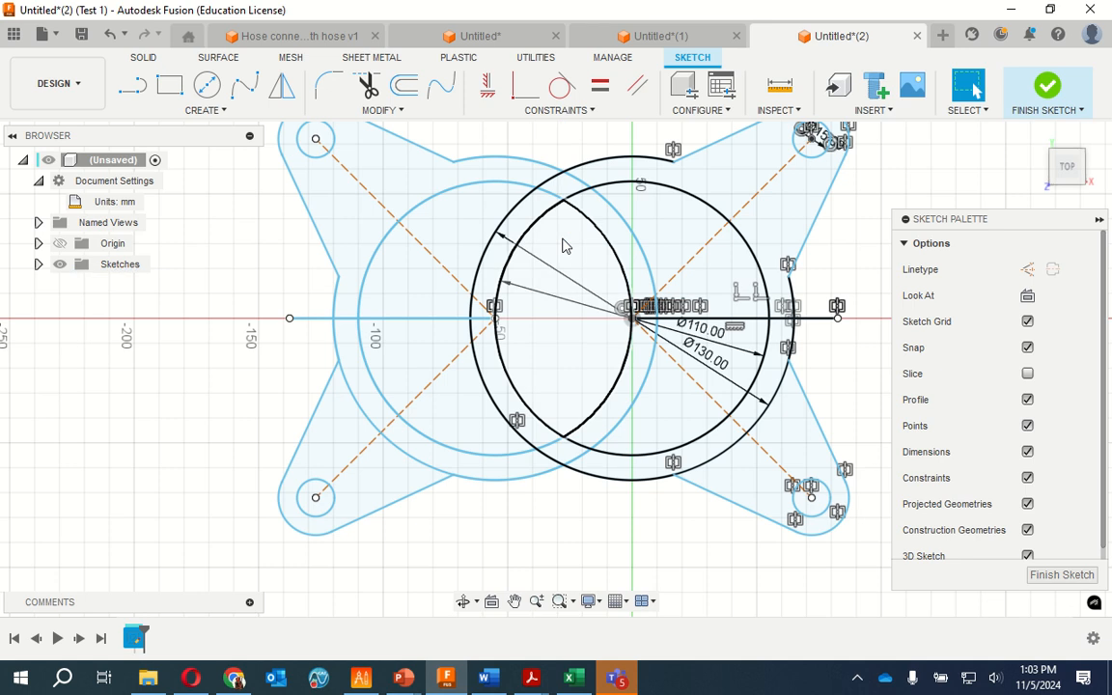
# Try to trim the original circles' arc where it overlaps the mirrored circles, and undo the trim
pyautogui.click(368, 85)
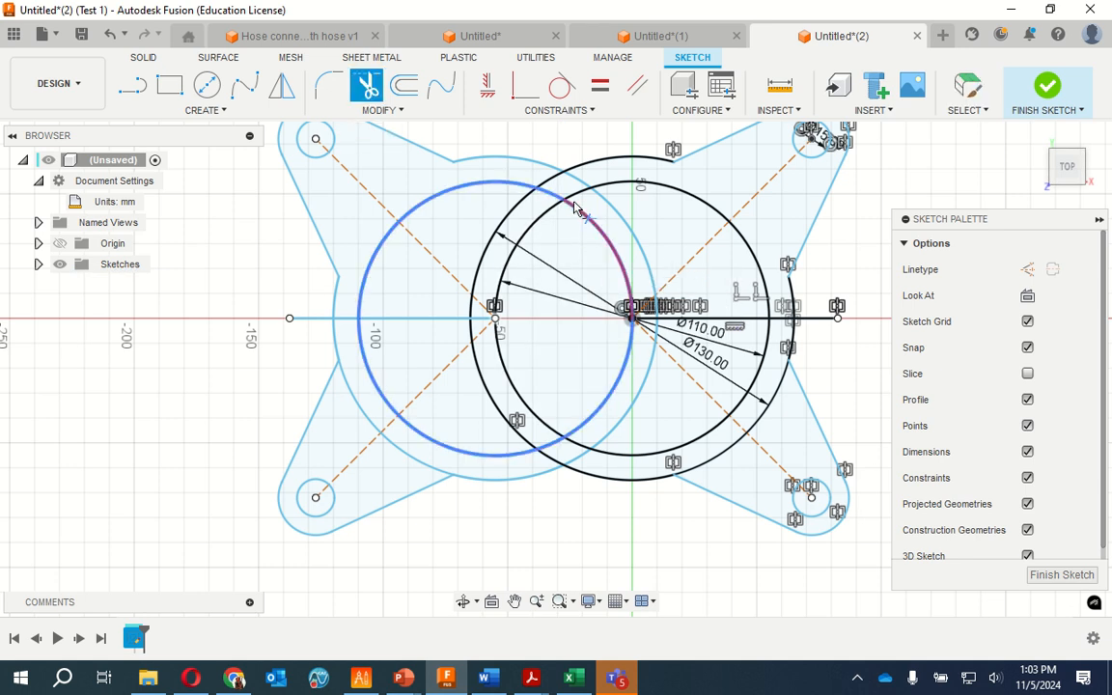
pyautogui.click(495, 216)
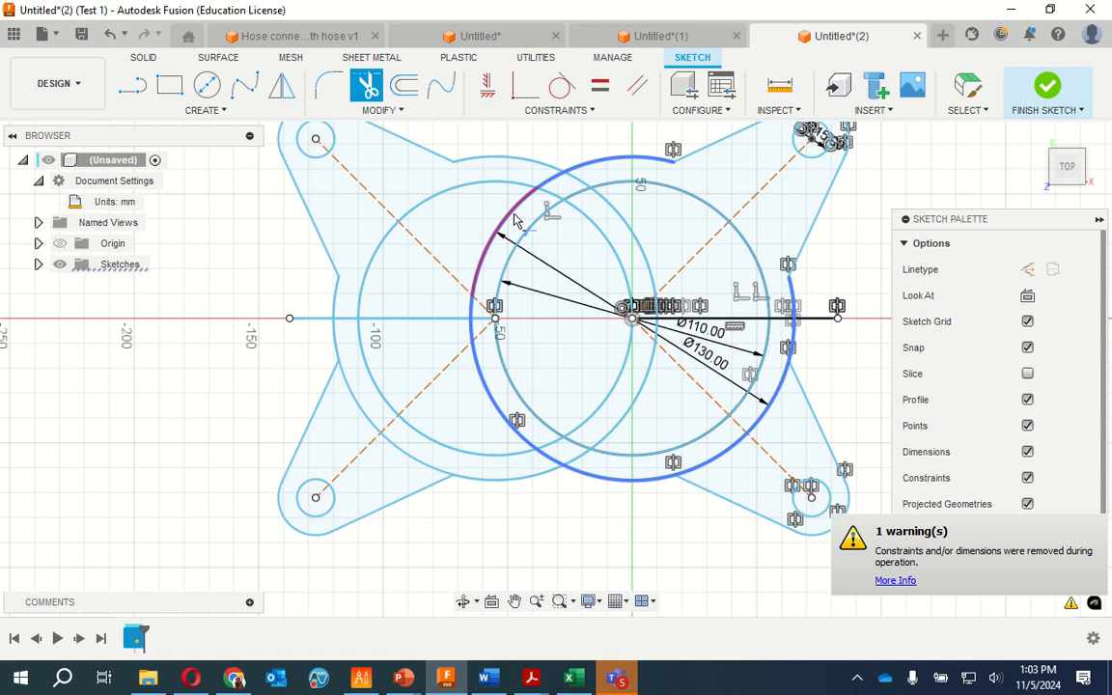
pyautogui.hotkey('ctrl', 'z')
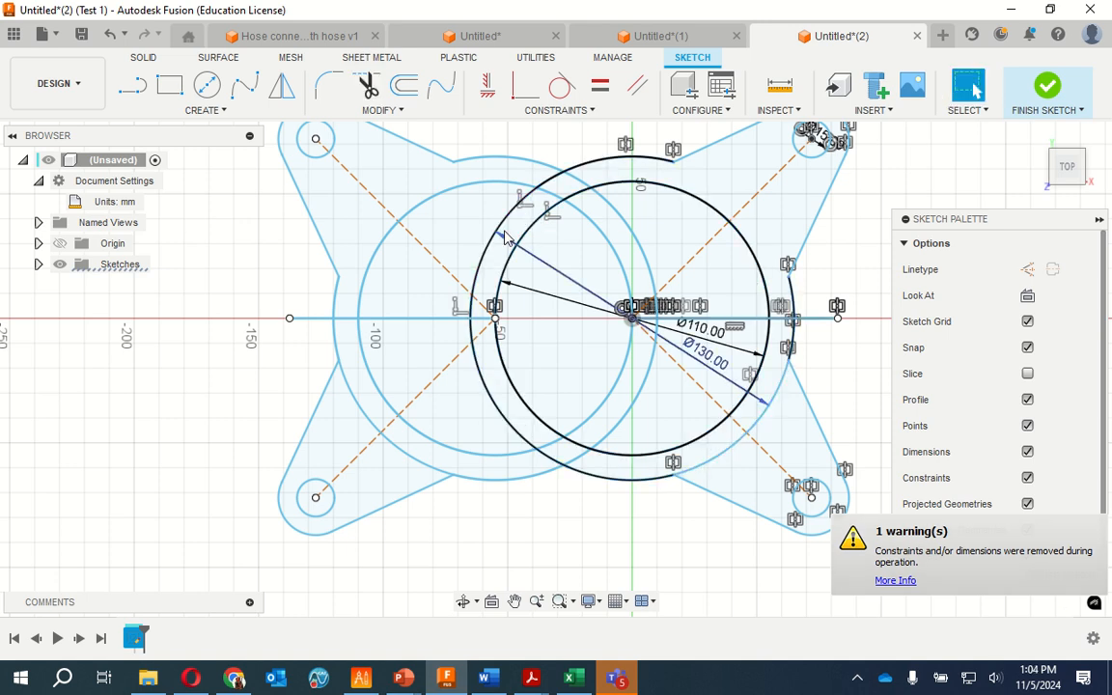
# Delete the 130 mm origin circle's duplicate inner arc, and trim the mirrored circles' sections that lie inside the origin circles
pyautogui.click(502, 229)
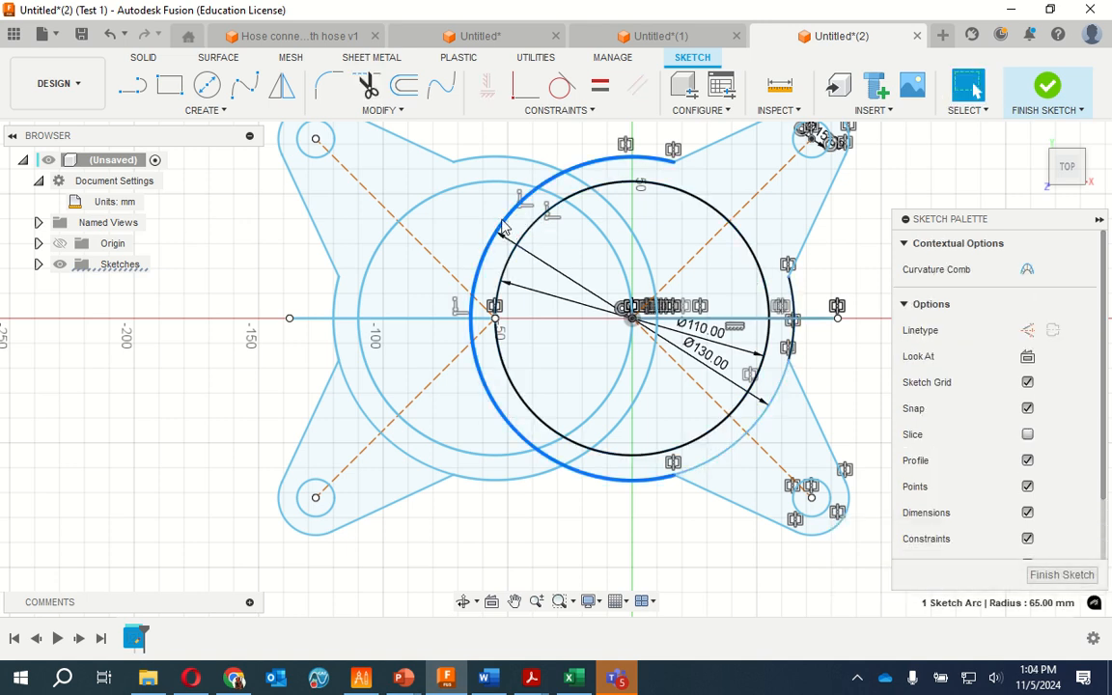
pyautogui.press('Delete')
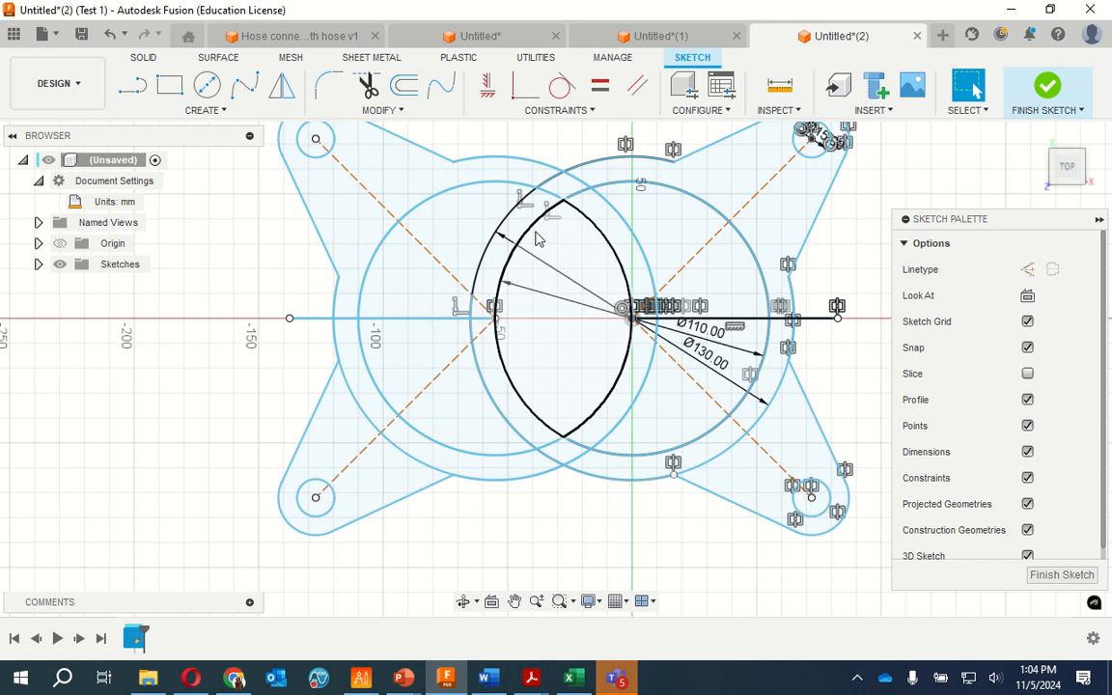
pyautogui.click(533, 229)
pyautogui.click(604, 239)
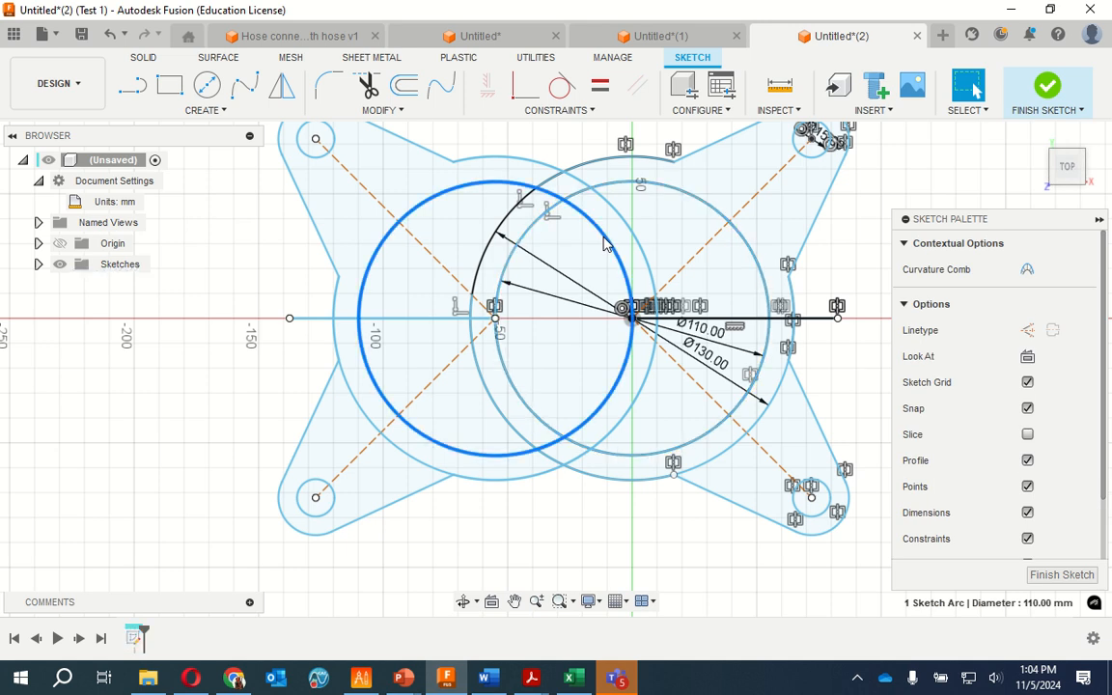
pyautogui.press('t')
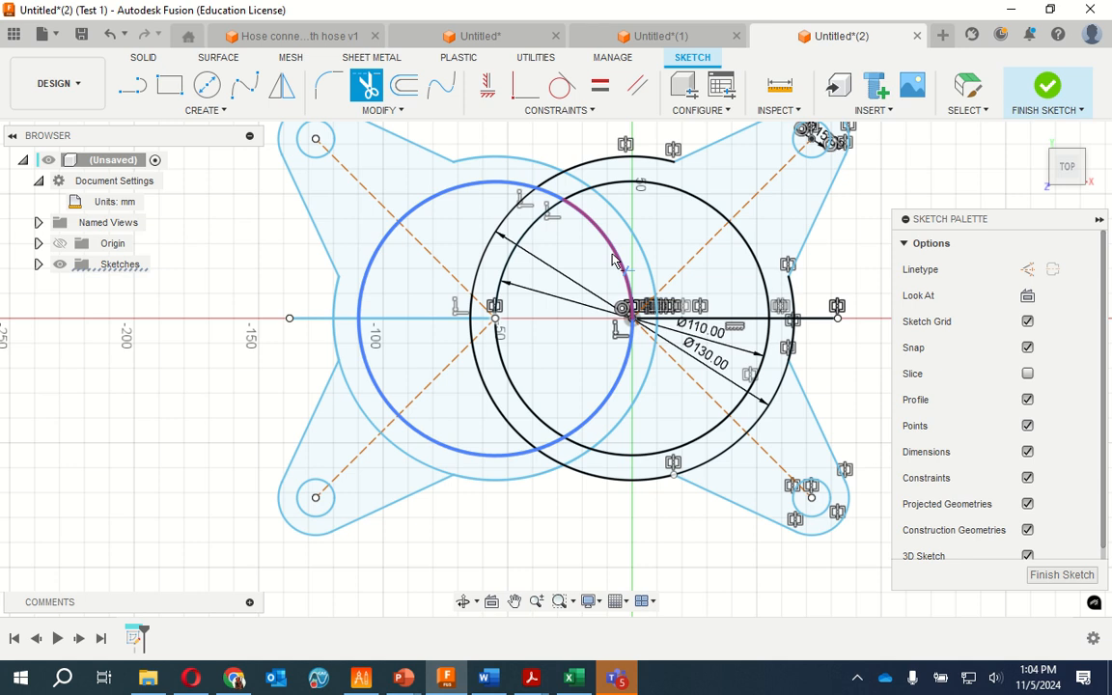
pyautogui.click(612, 259)
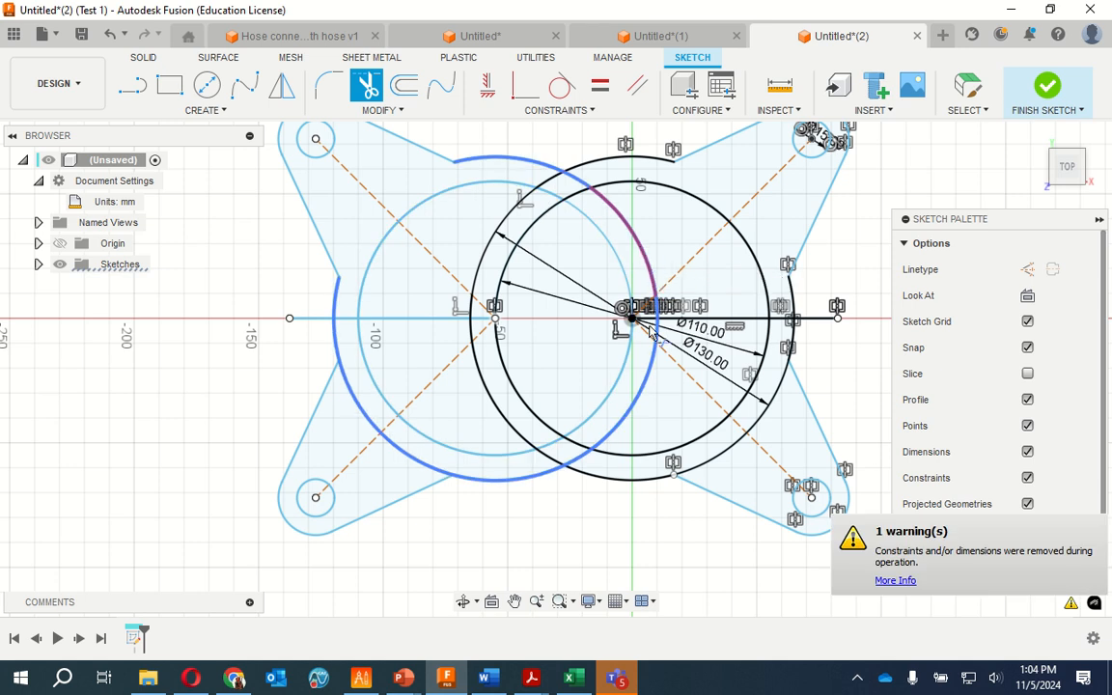
pyautogui.click(638, 405)
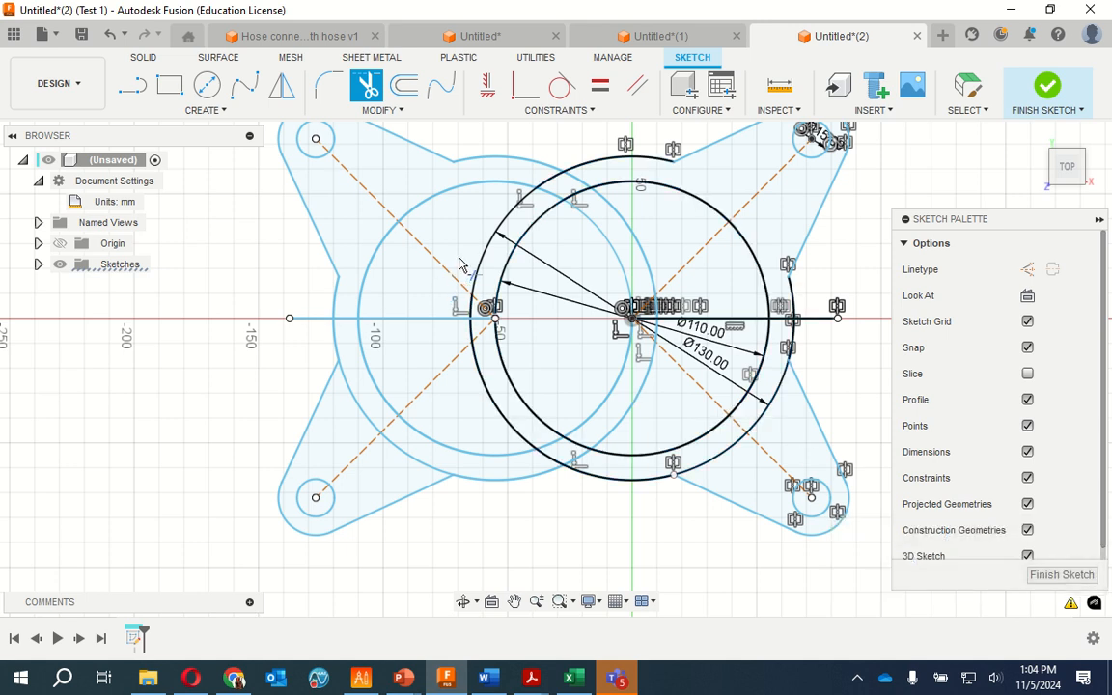
# Trim the 130 mm origin circle's upper section inside the mirrored circle and finish the sketch
pyautogui.scroll(-3, 463, 253)
pyautogui.scroll(5, 464, 253)
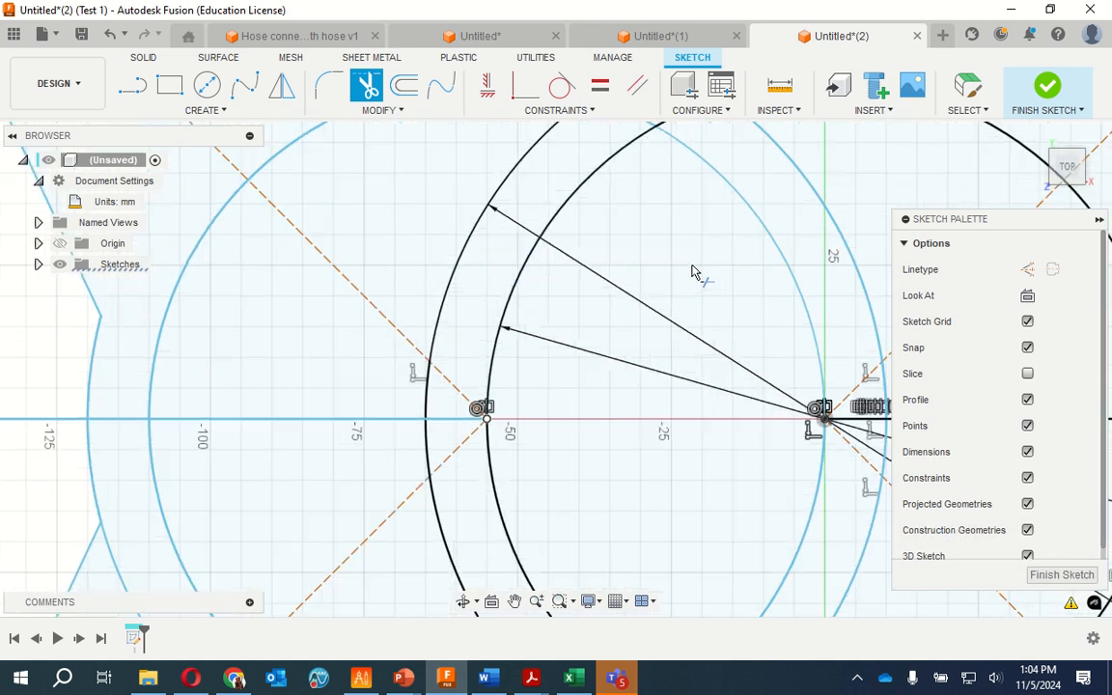
pyautogui.scroll(-3, 681, 274)
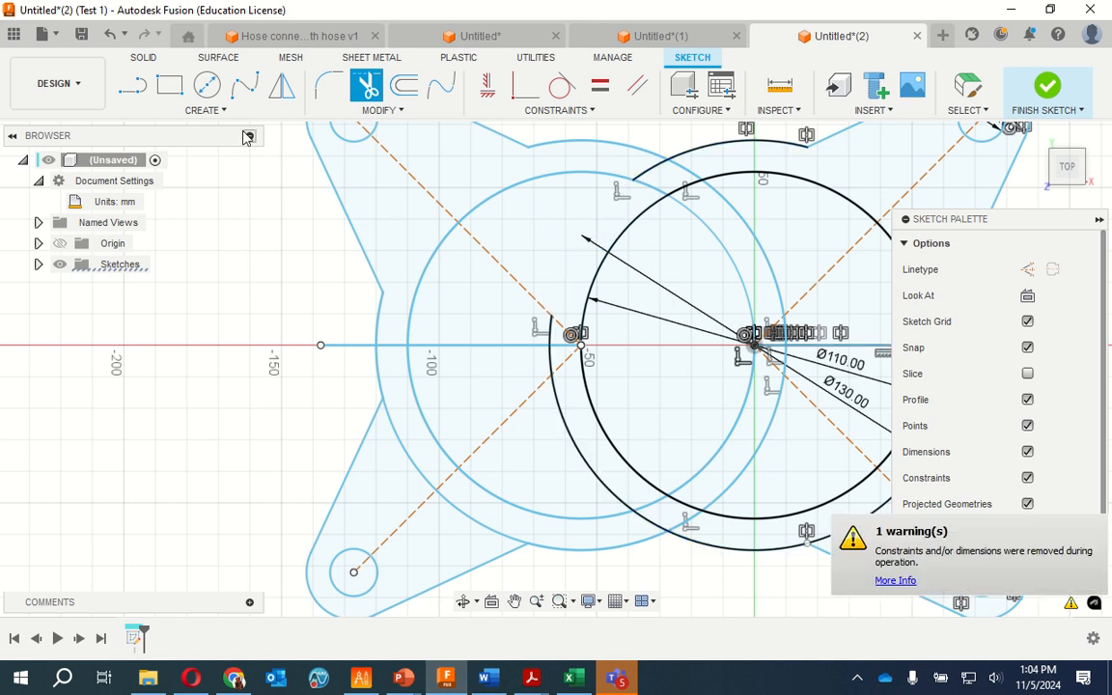
pyautogui.click(1041, 93)
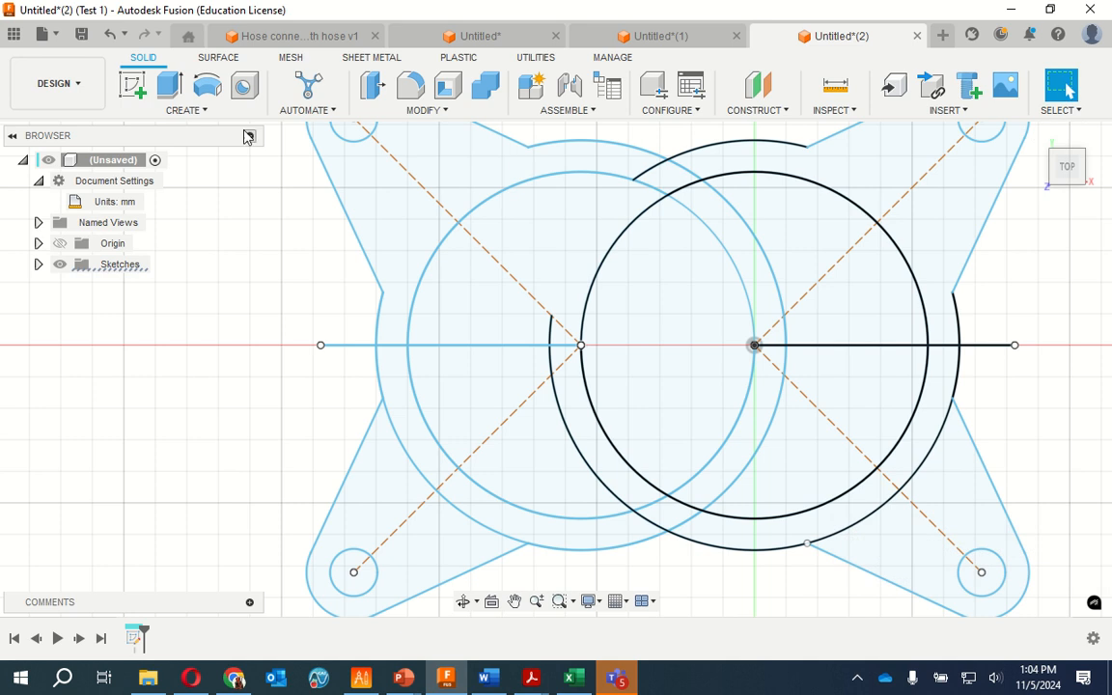
# Reopen the sketch and trim the 110 mm origin circle's upper inner section and the 130 mm circle's lower inner section
pyautogui.click(611, 254)
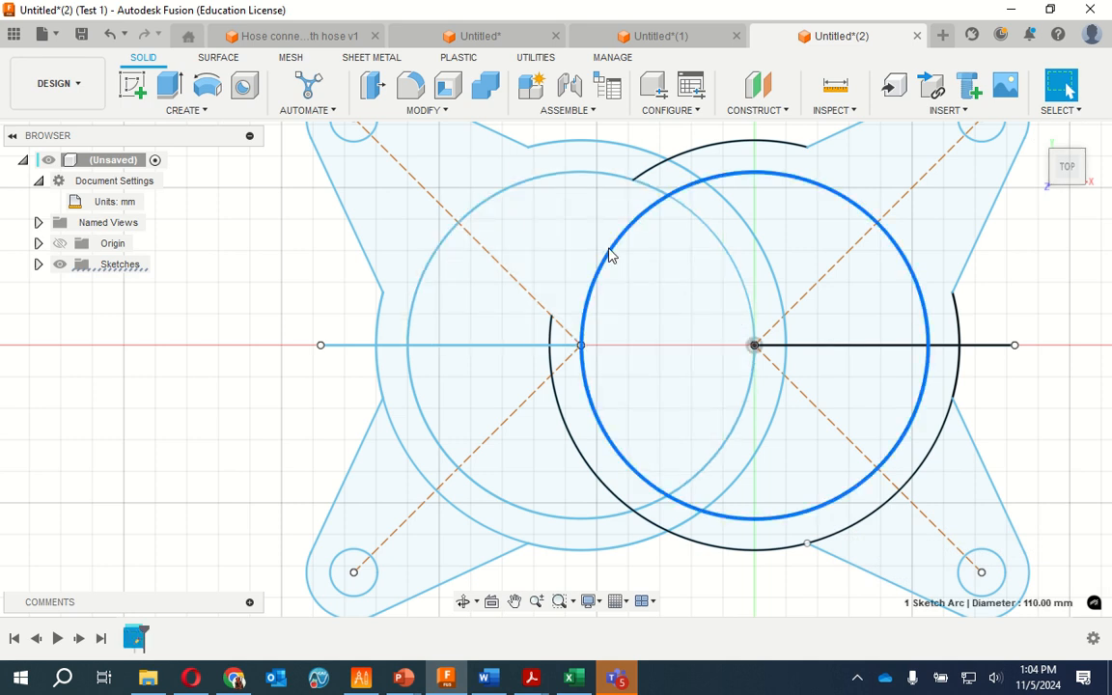
pyautogui.rightClick(610, 254)
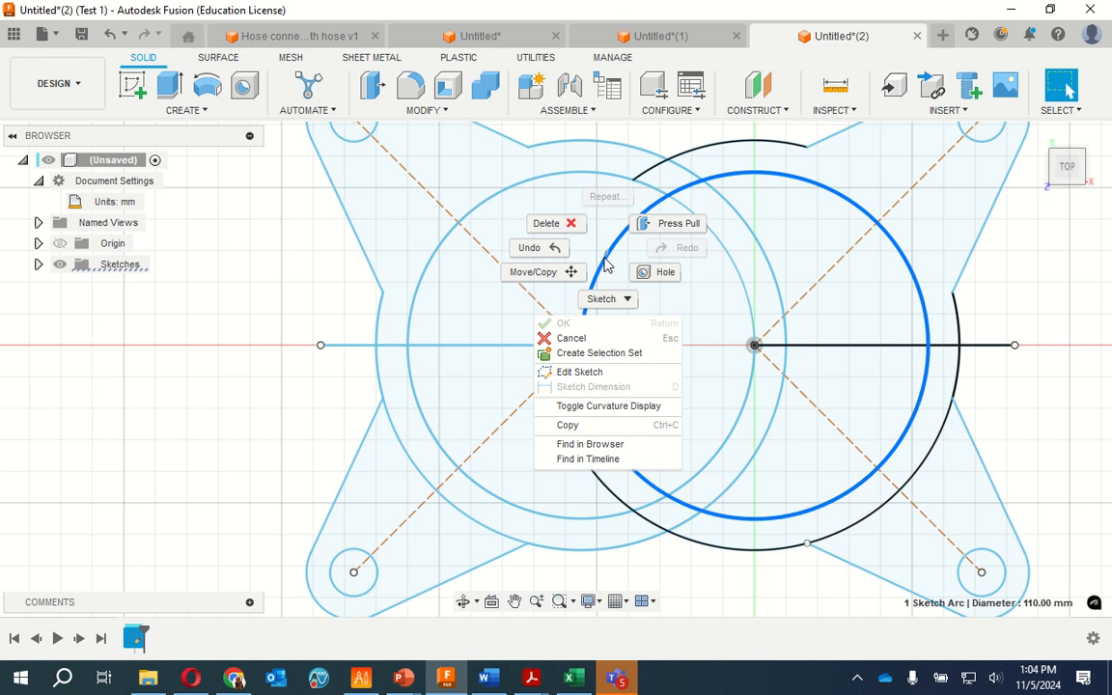
pyautogui.click(583, 373)
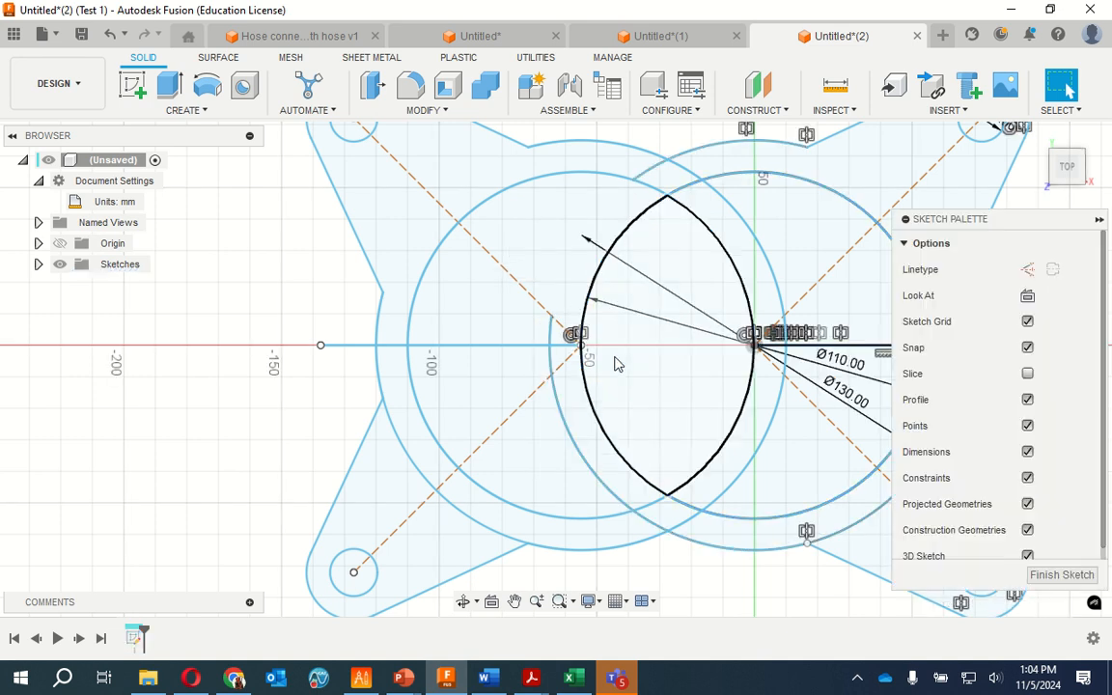
pyautogui.click(368, 87)
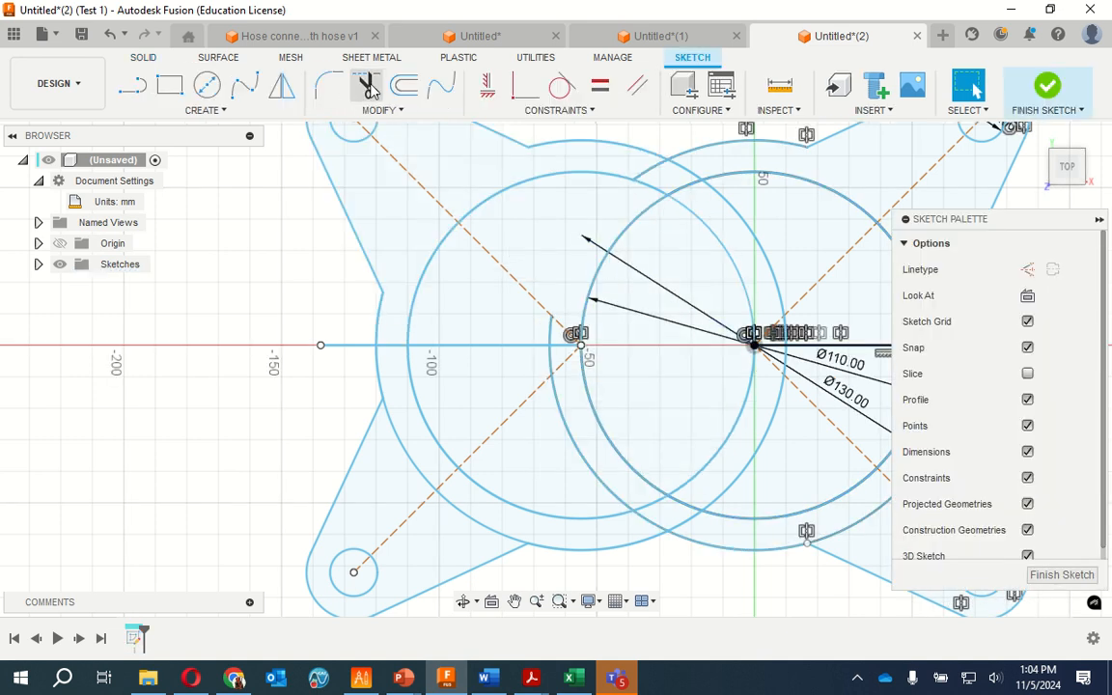
pyautogui.click(628, 232)
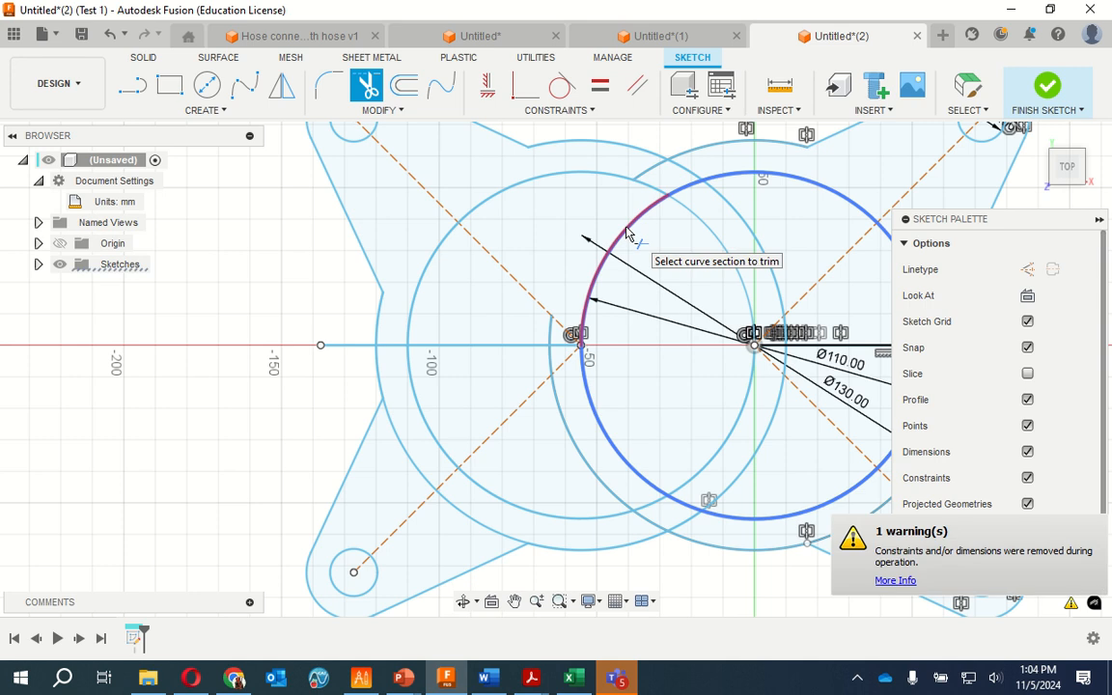
pyautogui.click(628, 232)
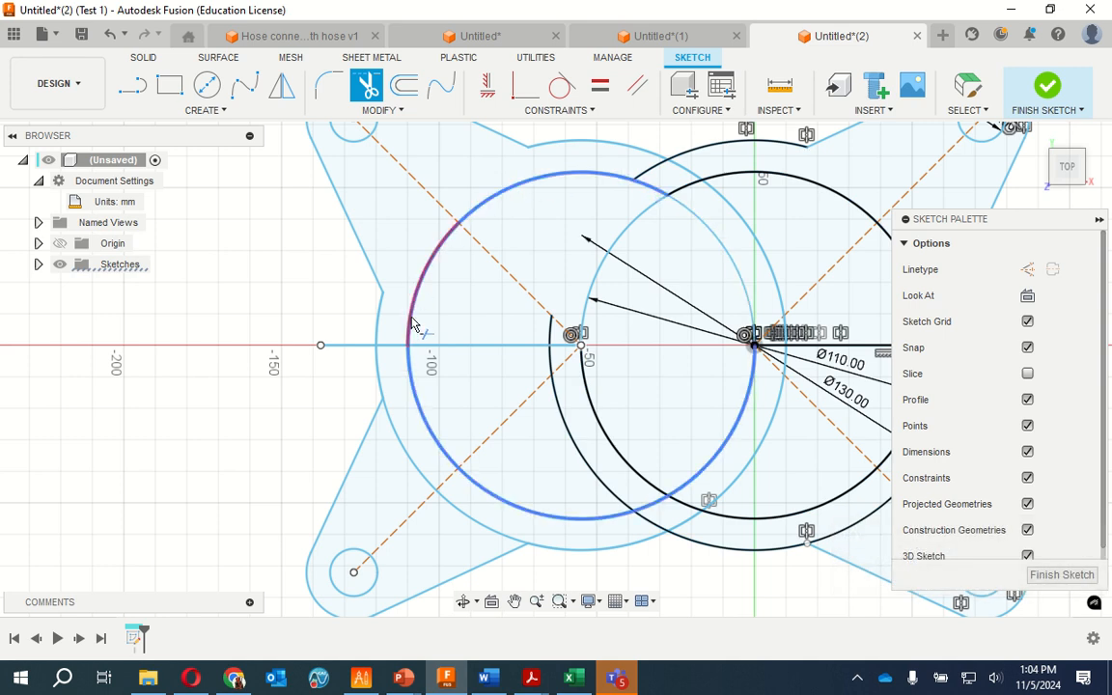
pyautogui.click(599, 480)
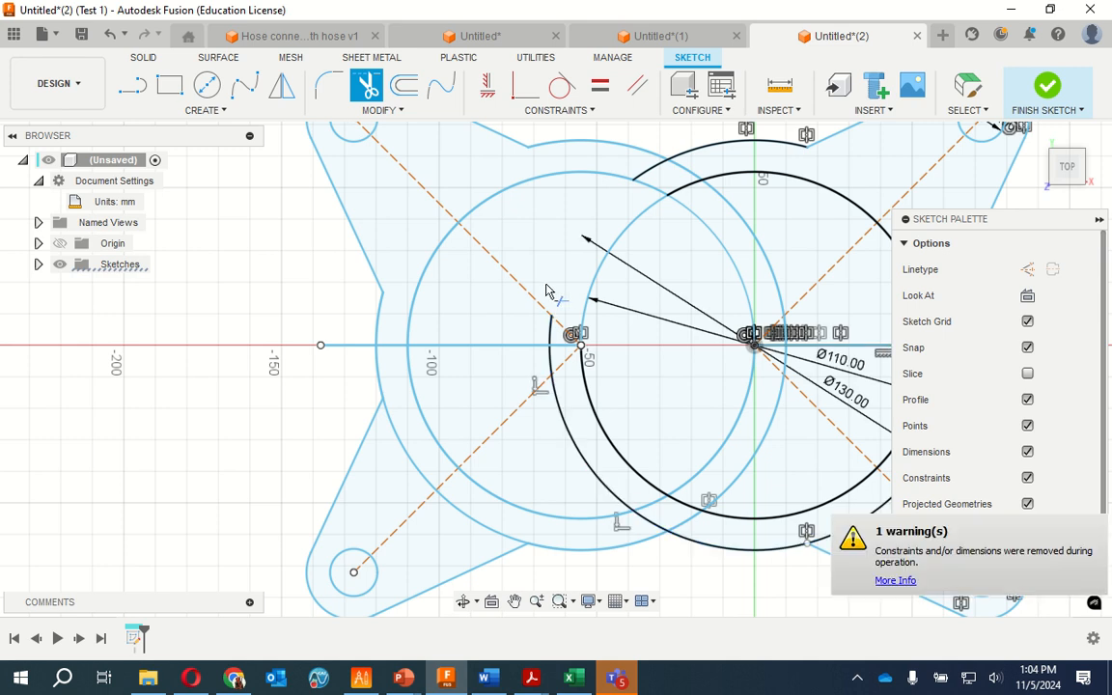
# Collapse the sketch palette and delete the overlapping 110 mm curves and the lower 130 mm arc centred on the origin
pyautogui.press('Escape')
pyautogui.click(551, 342)
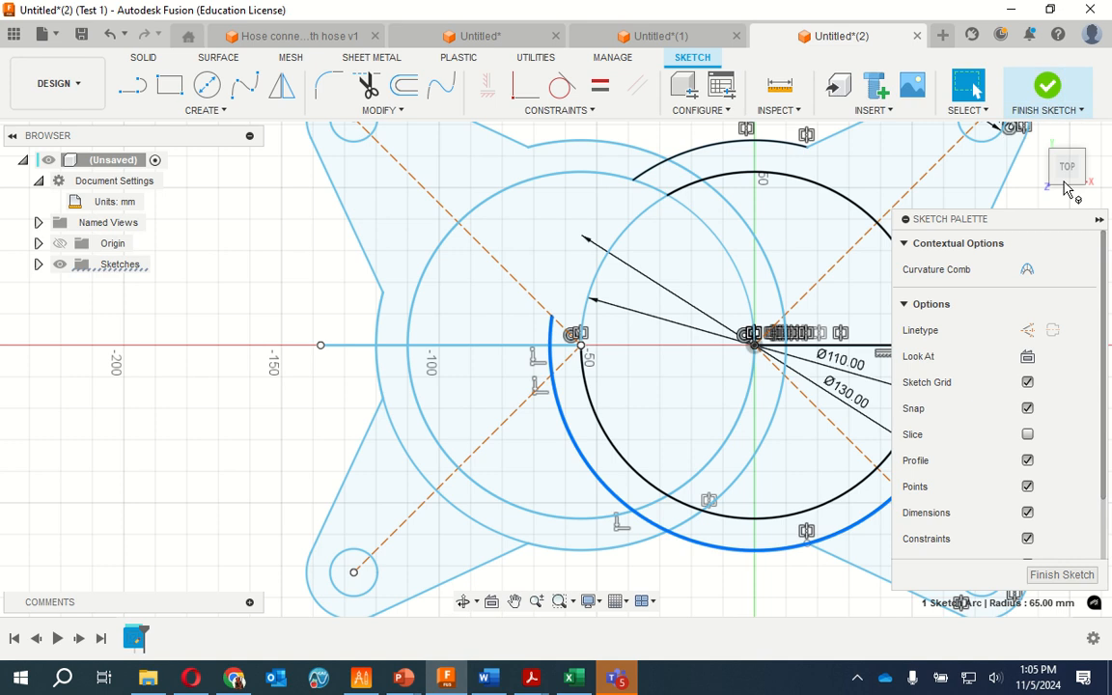
pyautogui.click(1099, 219)
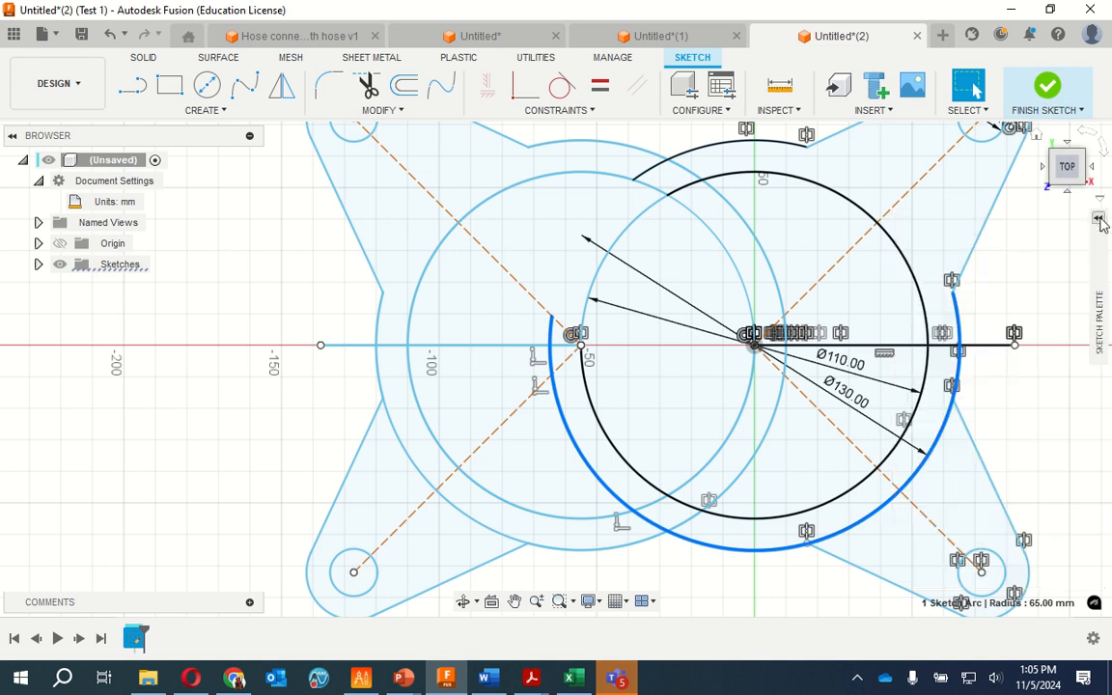
pyautogui.click(587, 383)
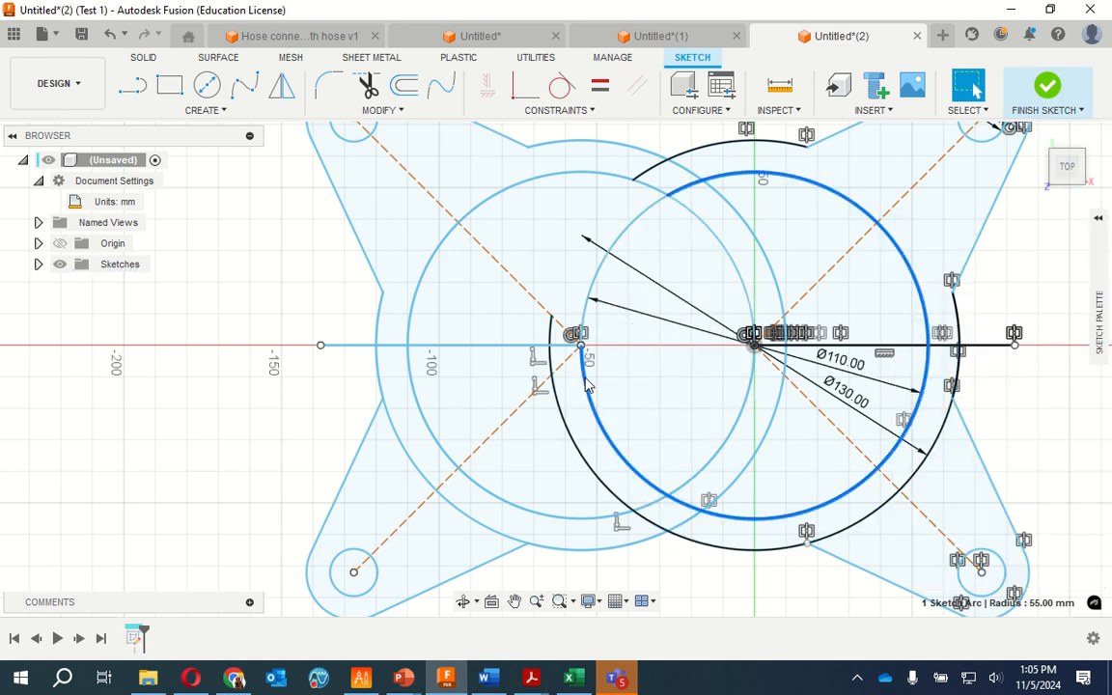
pyautogui.press('Delete')
pyautogui.click(587, 383)
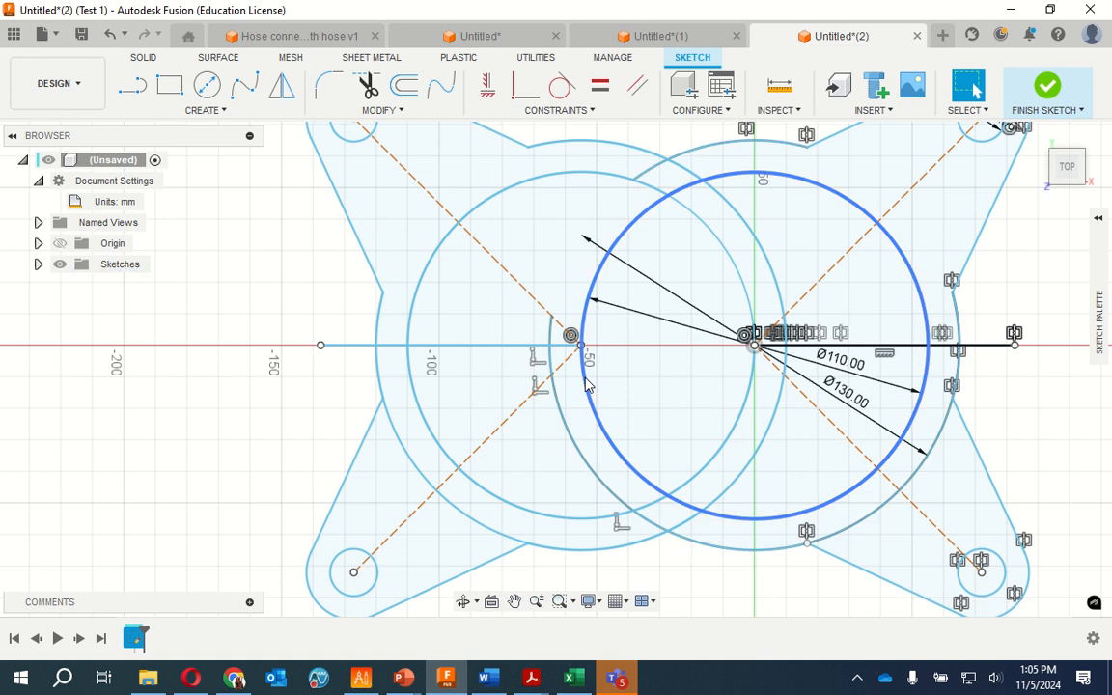
pyautogui.press('Delete')
pyautogui.click(587, 383)
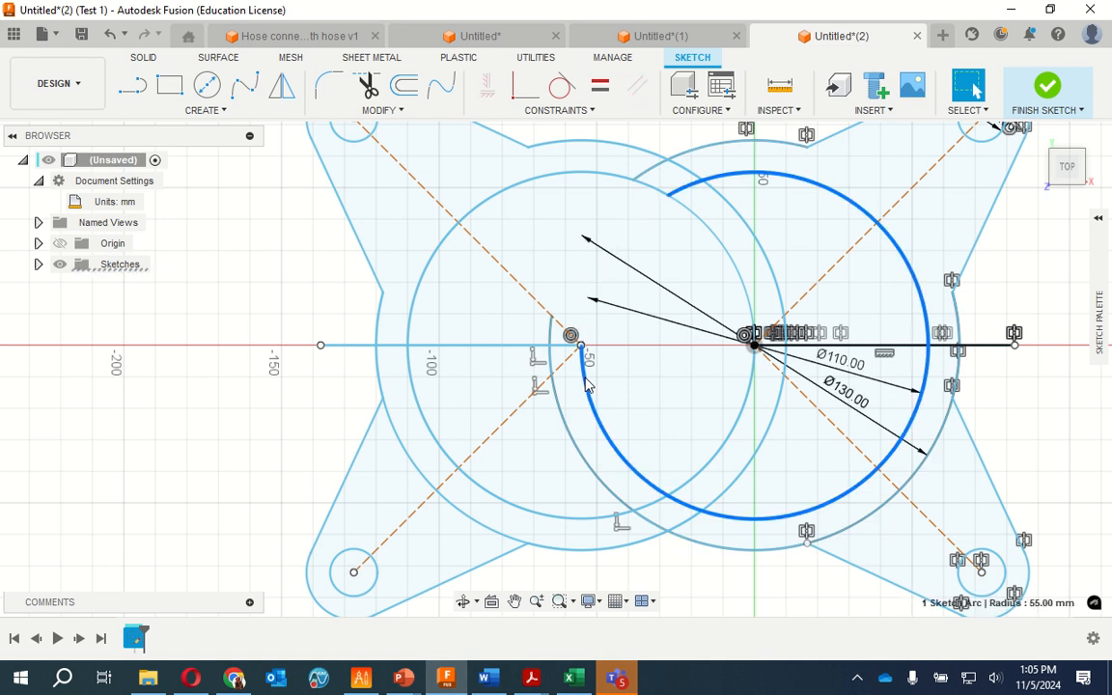
pyautogui.press('Delete')
pyautogui.click(587, 383)
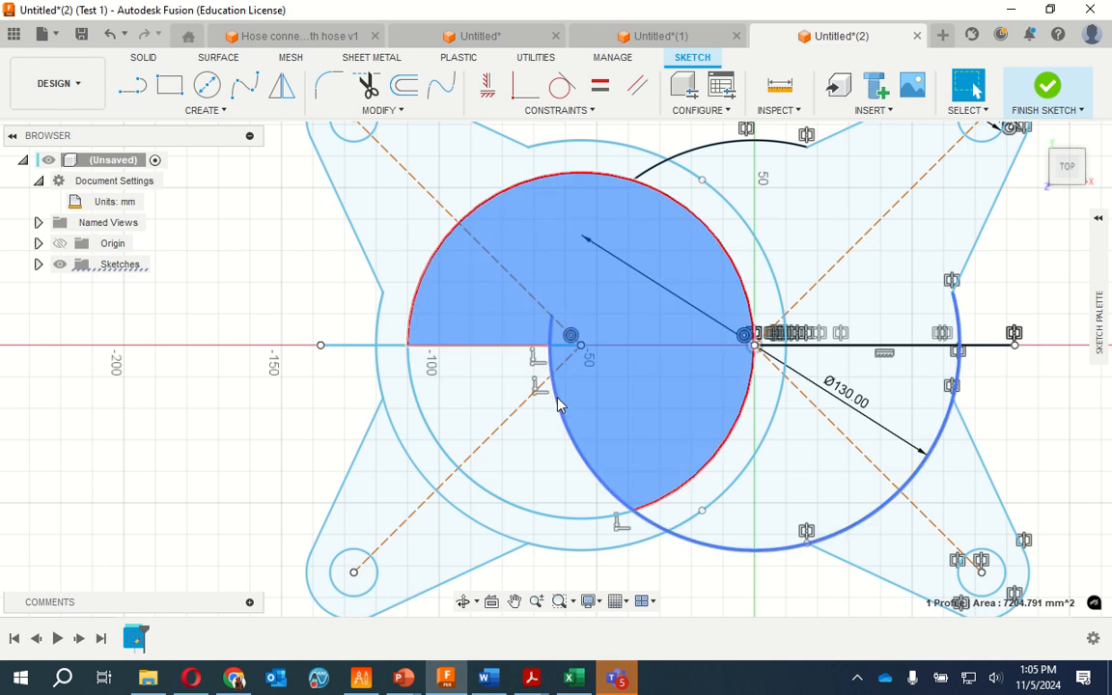
pyautogui.click(558, 405)
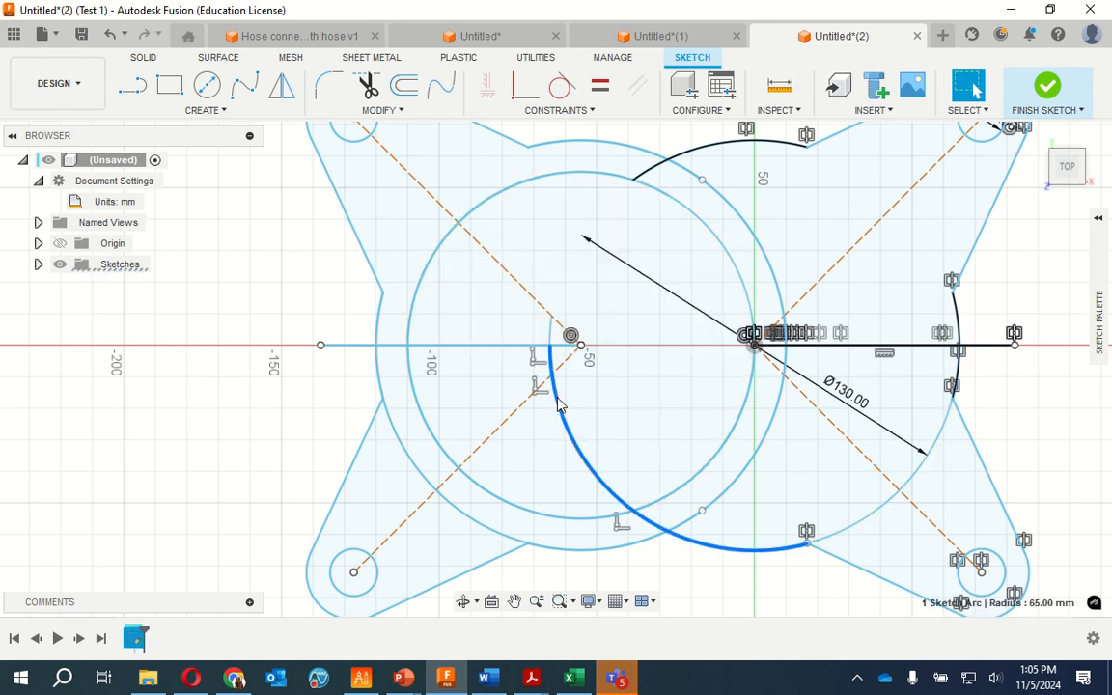
pyautogui.press('Delete')
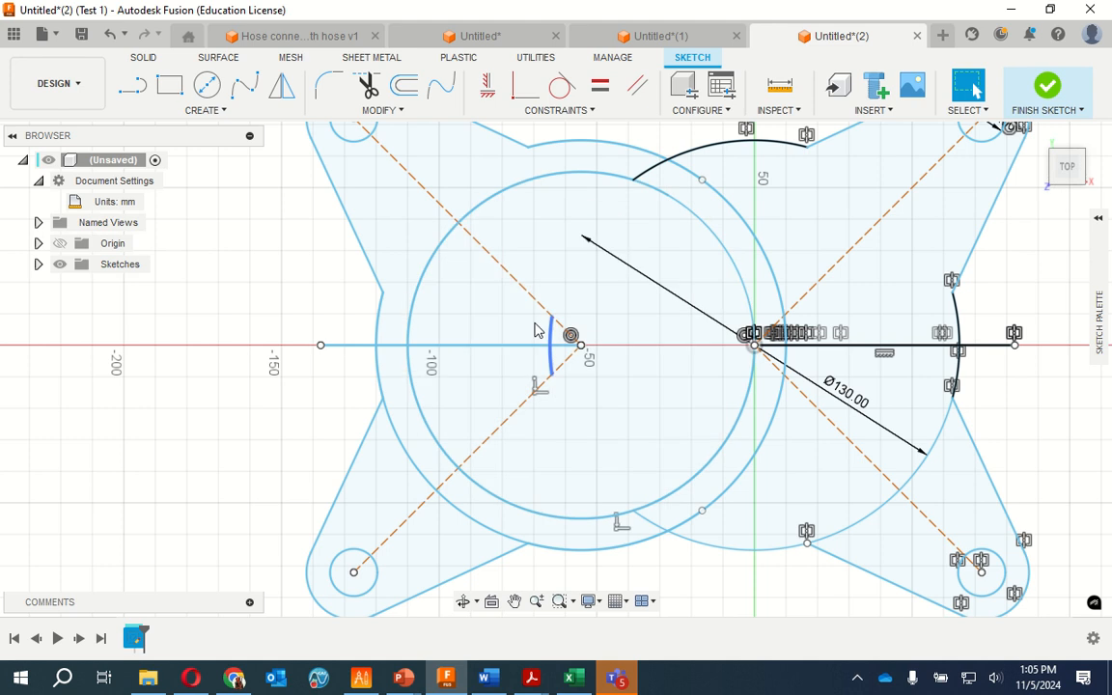
# Delete the mirrored 130 mm circle's duplicate outer arc and the horizontal line ending at the mirrored centre
pyautogui.click(405, 453)
pyautogui.click(404, 453)
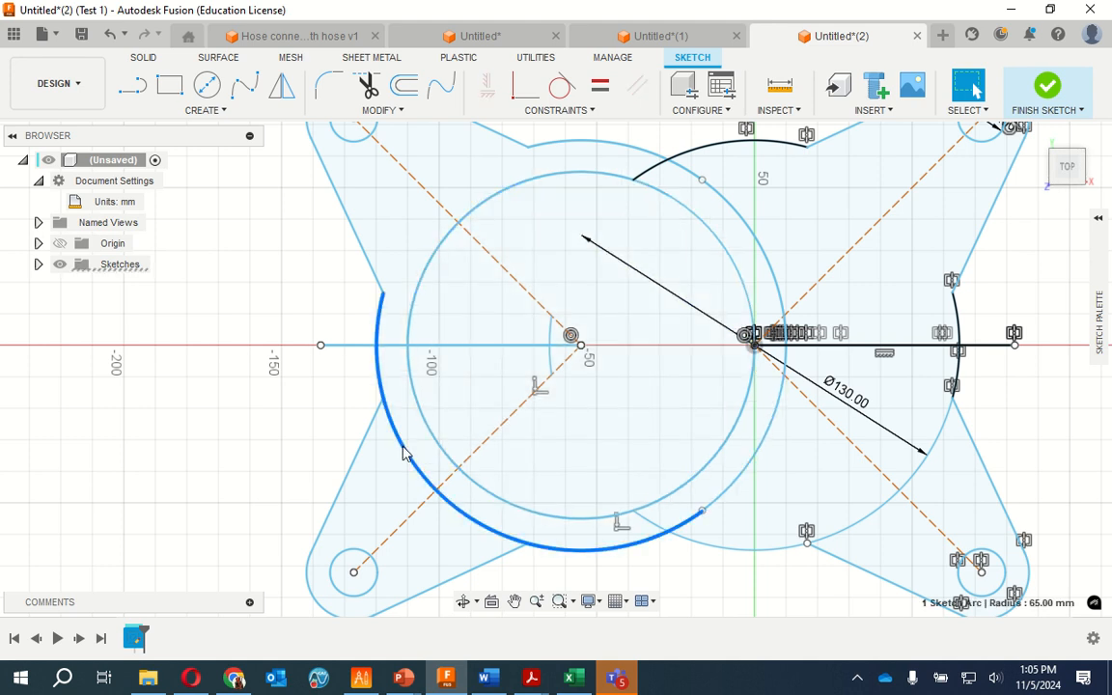
pyautogui.press('Delete')
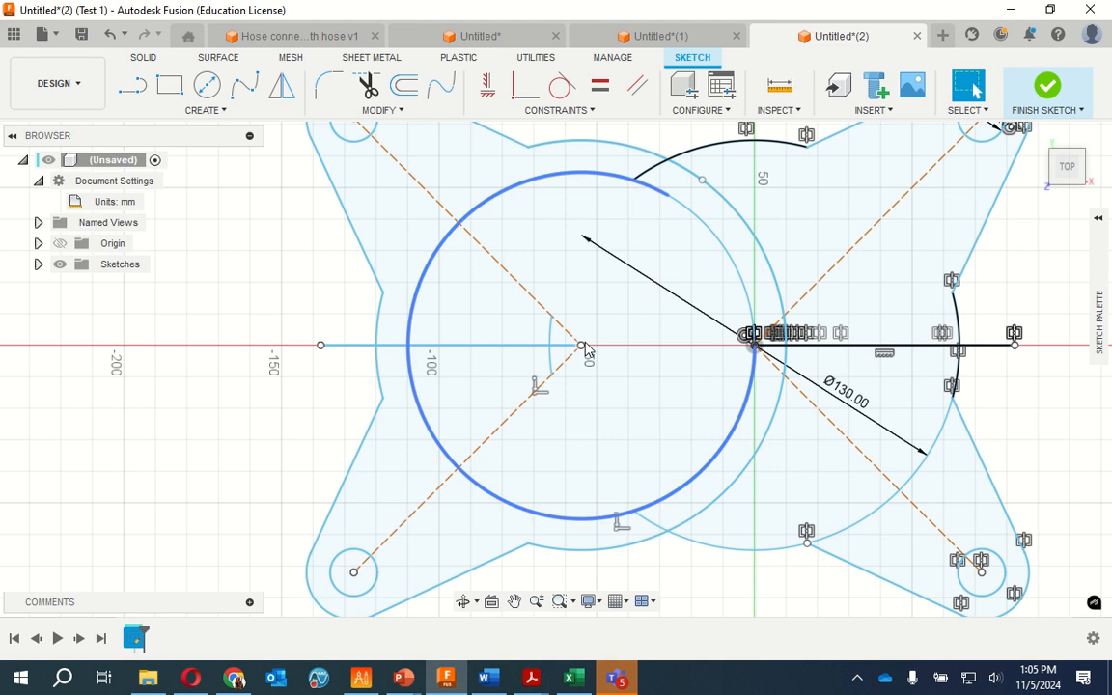
pyautogui.click(391, 346)
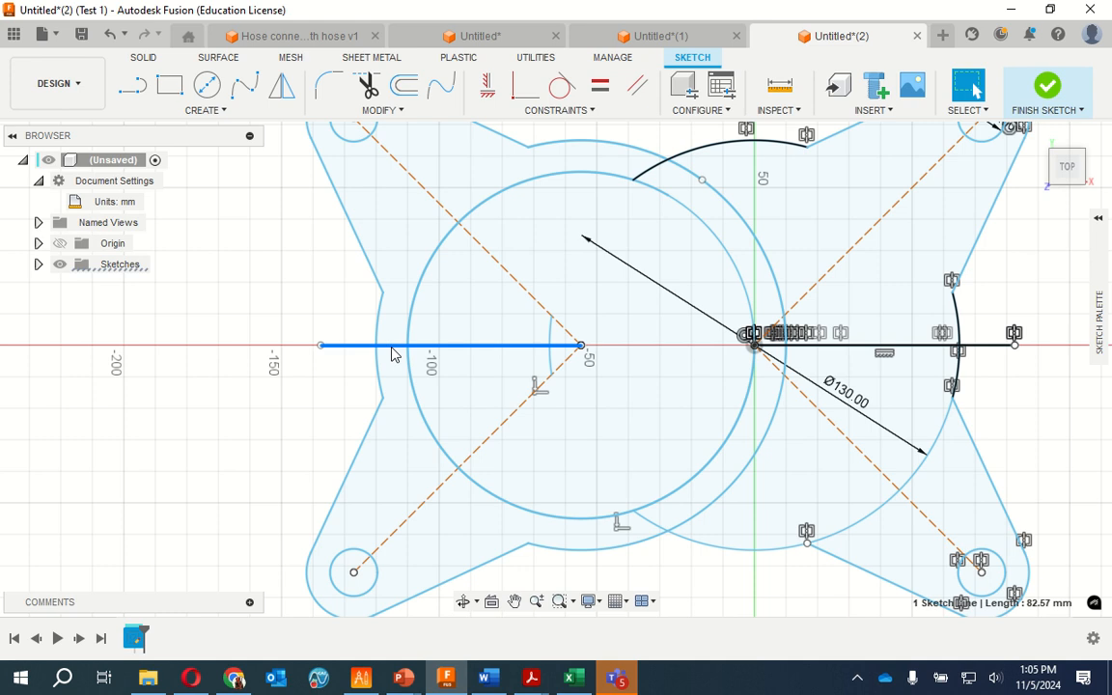
pyautogui.press('Delete')
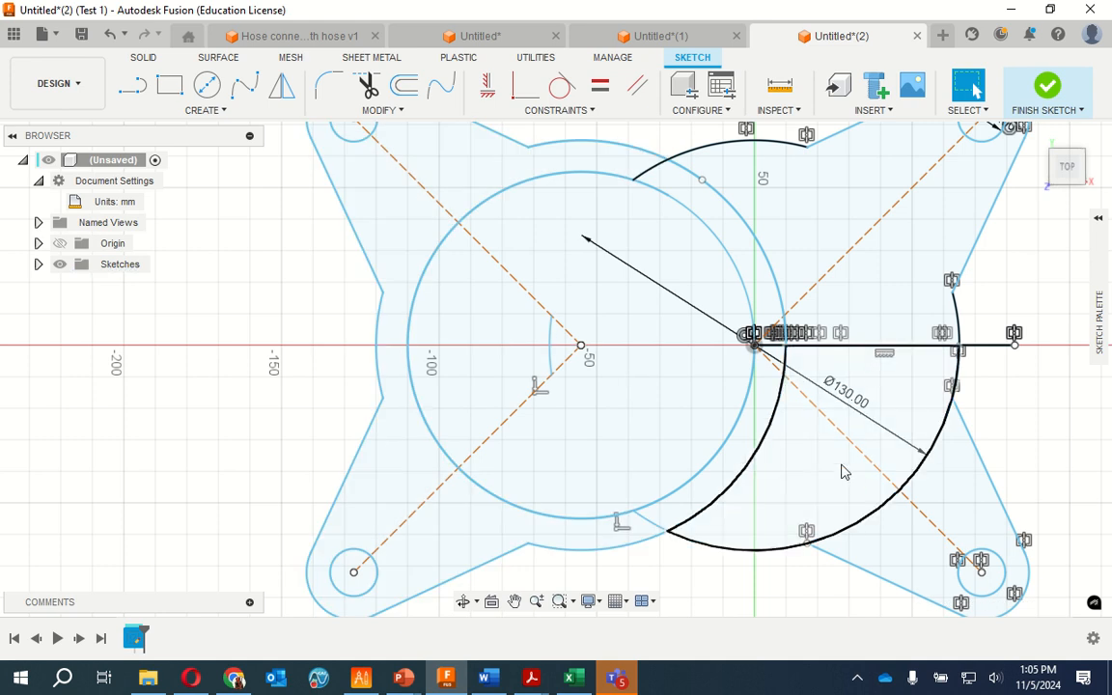
# Delete the duplicate 110 mm arcs around the mirrored centre, and undo the last arc deletion
pyautogui.click(766, 435)
pyautogui.click(724, 454)
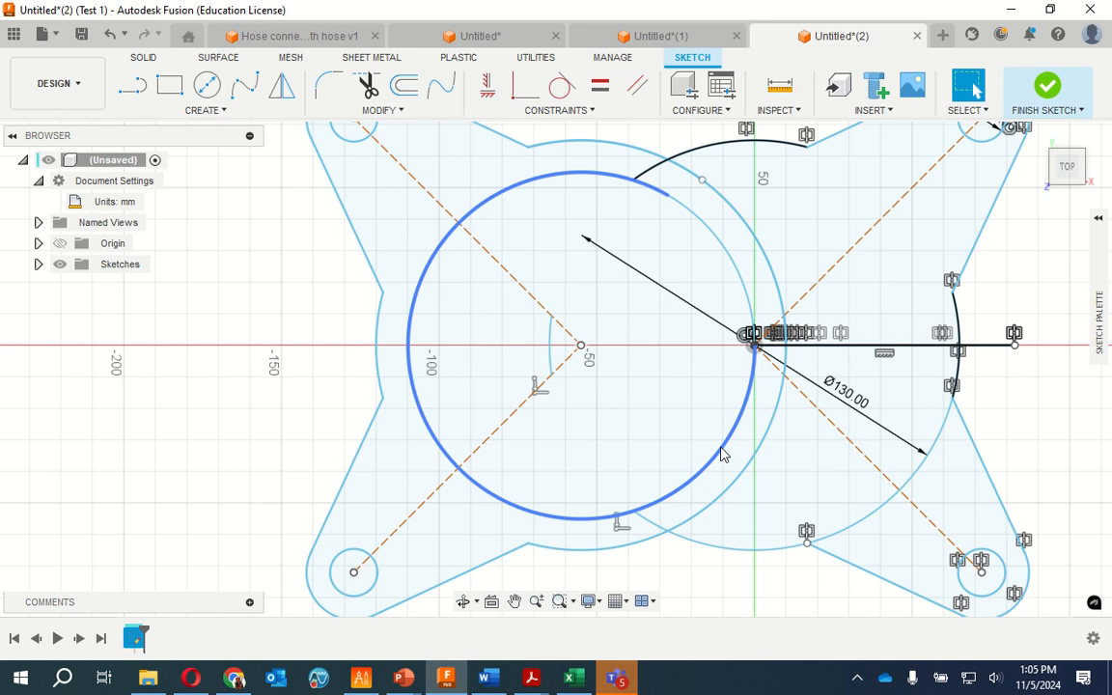
pyautogui.click(724, 454)
pyautogui.click(722, 448)
pyautogui.click(724, 454)
pyautogui.click(724, 454)
pyautogui.click(722, 449)
pyautogui.press('Delete')
pyautogui.click(725, 454)
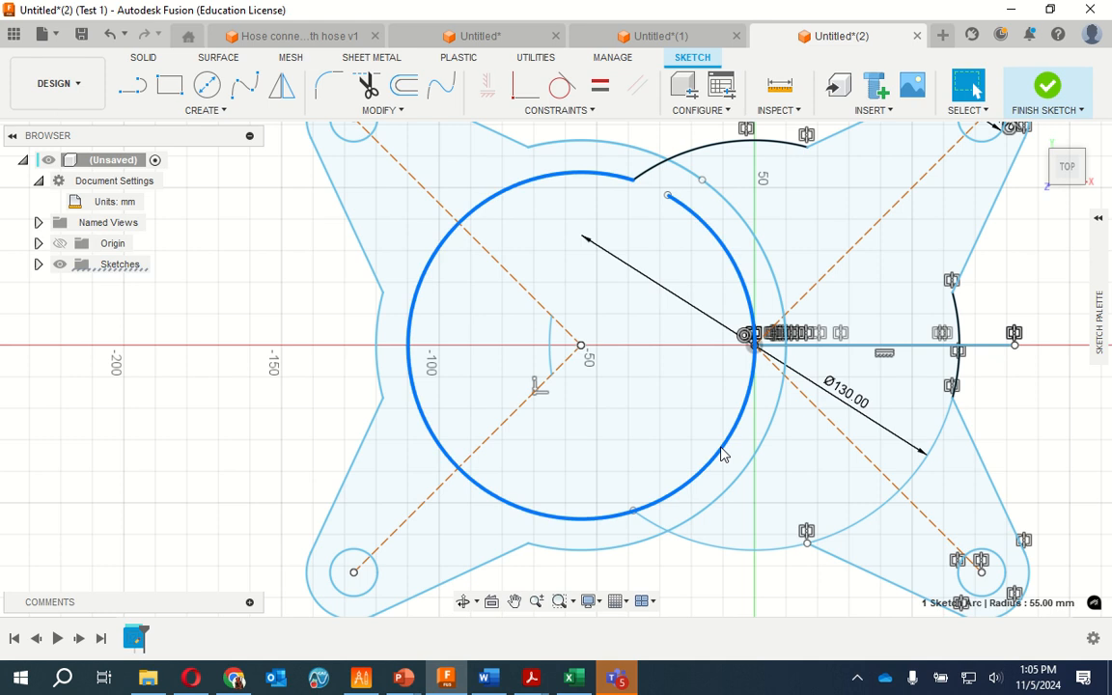
pyautogui.press('Delete')
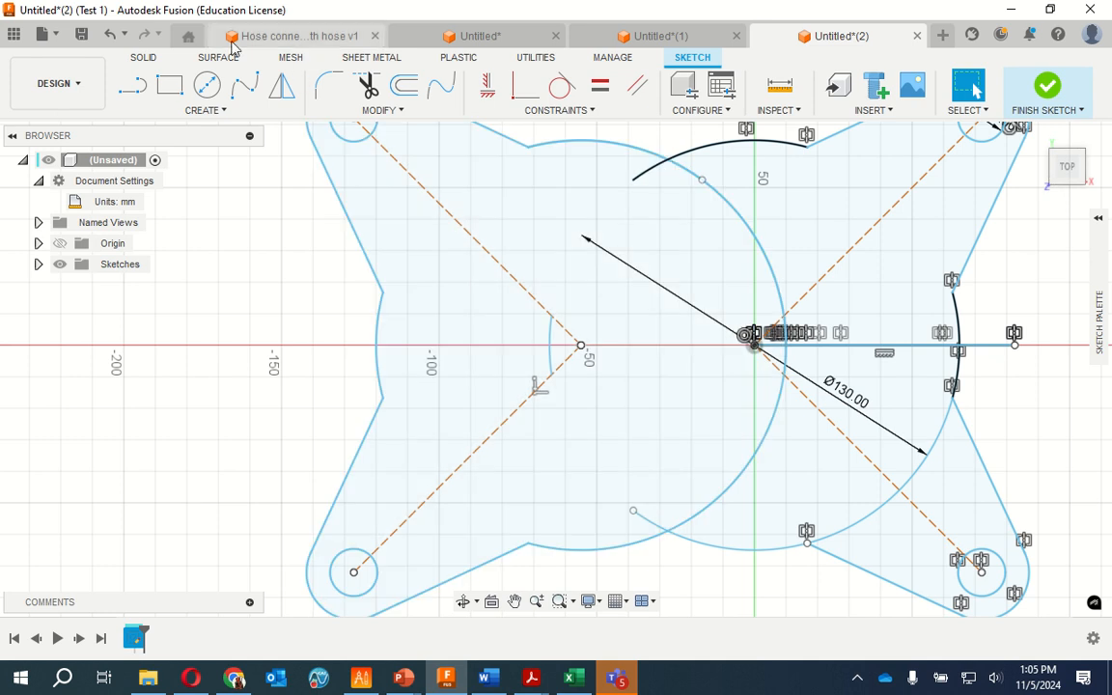
pyautogui.click(112, 36)
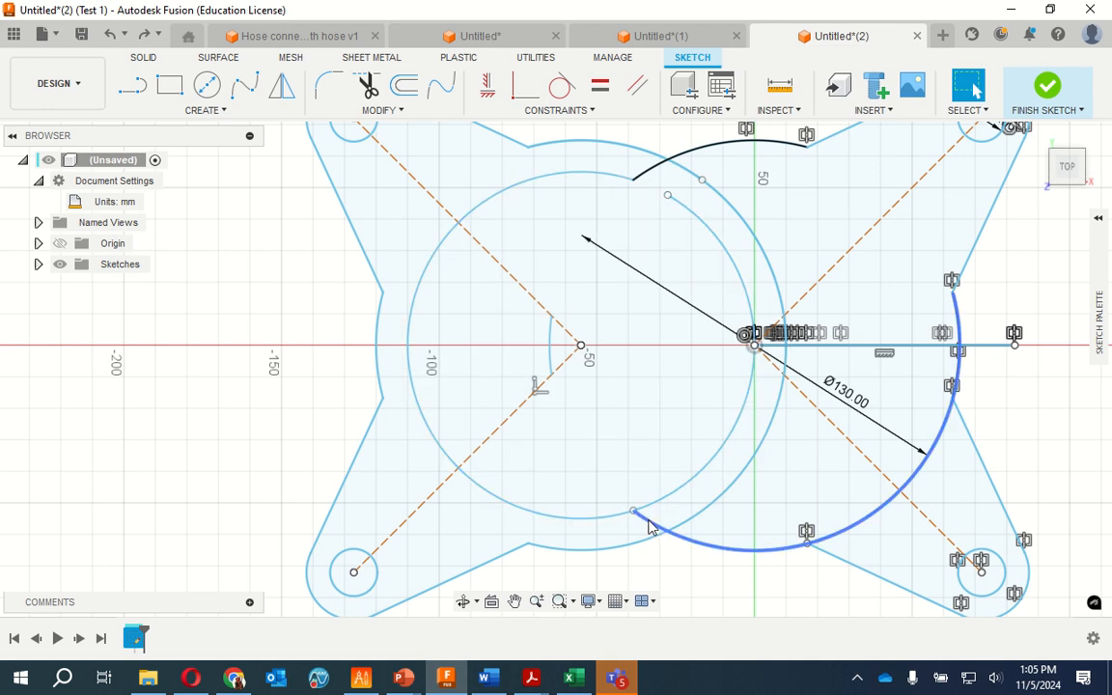
# Trim the mirrored 130 mm circle's lower section where it runs inside the 130 mm origin circle
pyautogui.click(705, 515)
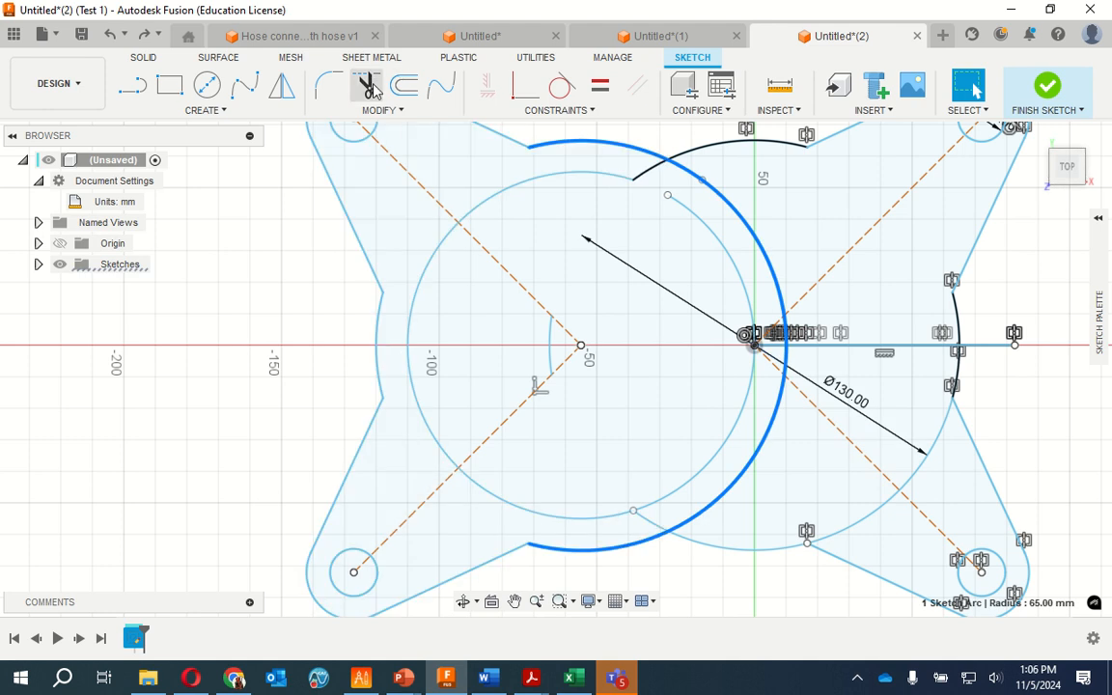
pyautogui.press('t')
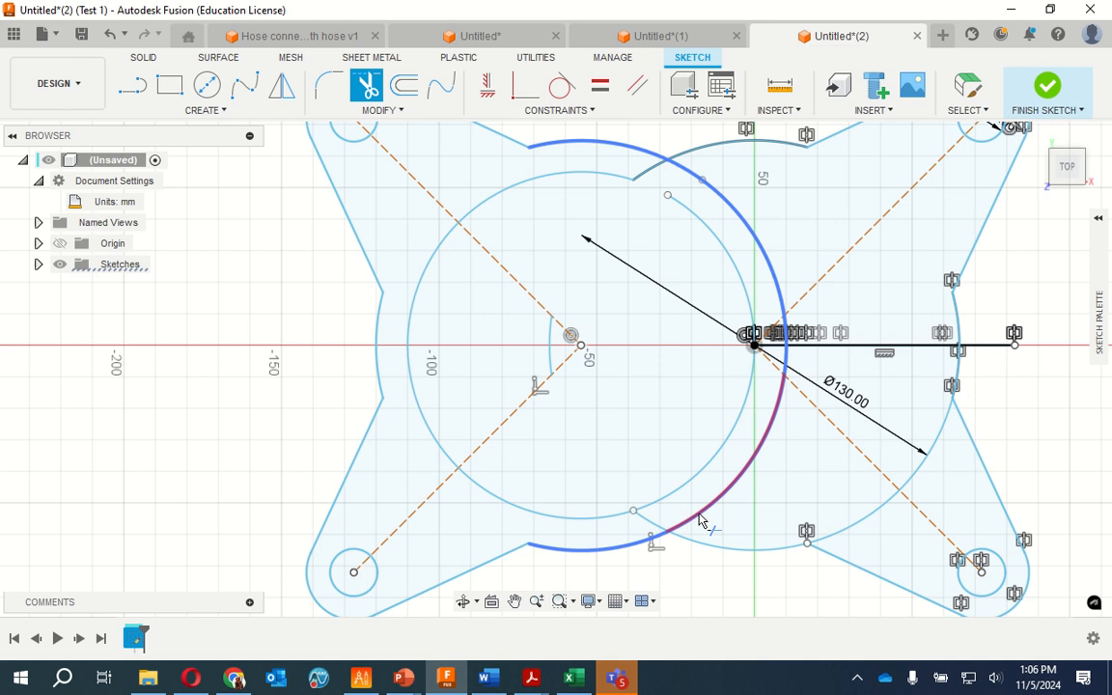
pyautogui.click(700, 519)
pyautogui.press('Escape')
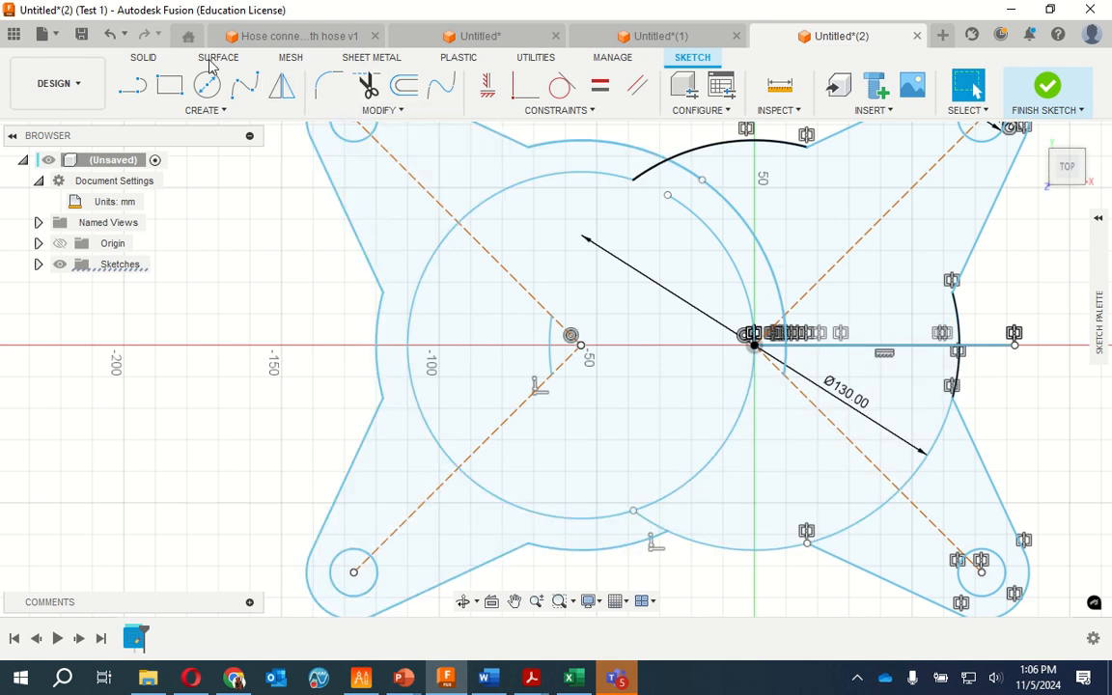
# Undo the recent trims and deletions until the 110 mm and 130 mm circle arcs and the mirrored horizontal line are restored
pyautogui.click(111, 35)
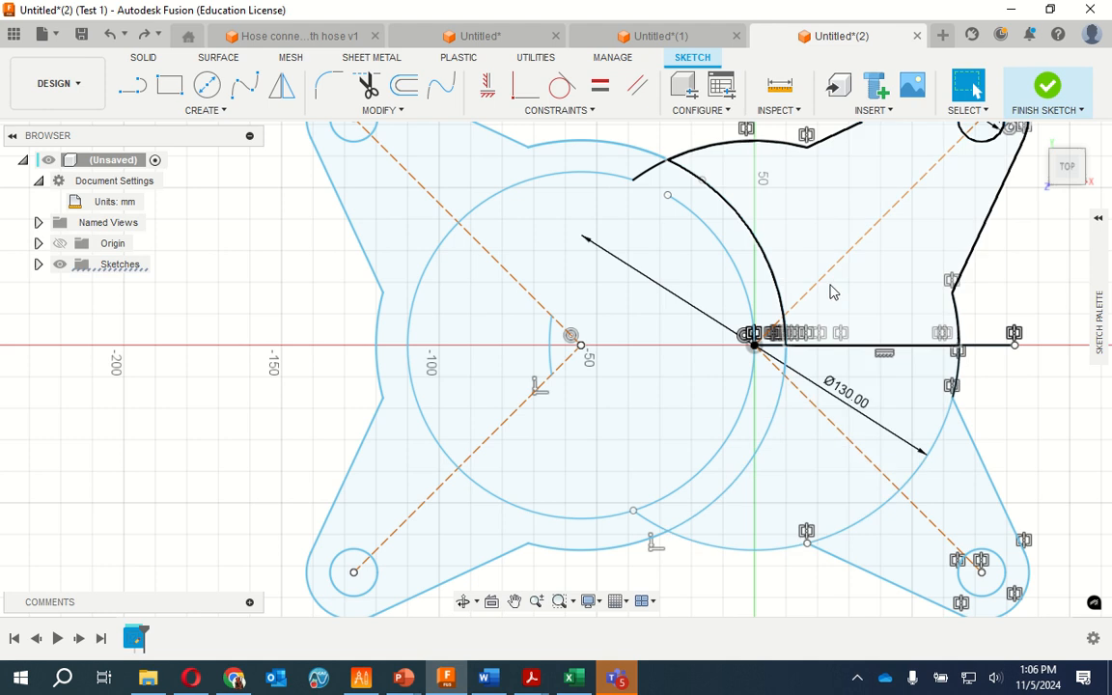
pyautogui.click(112, 35)
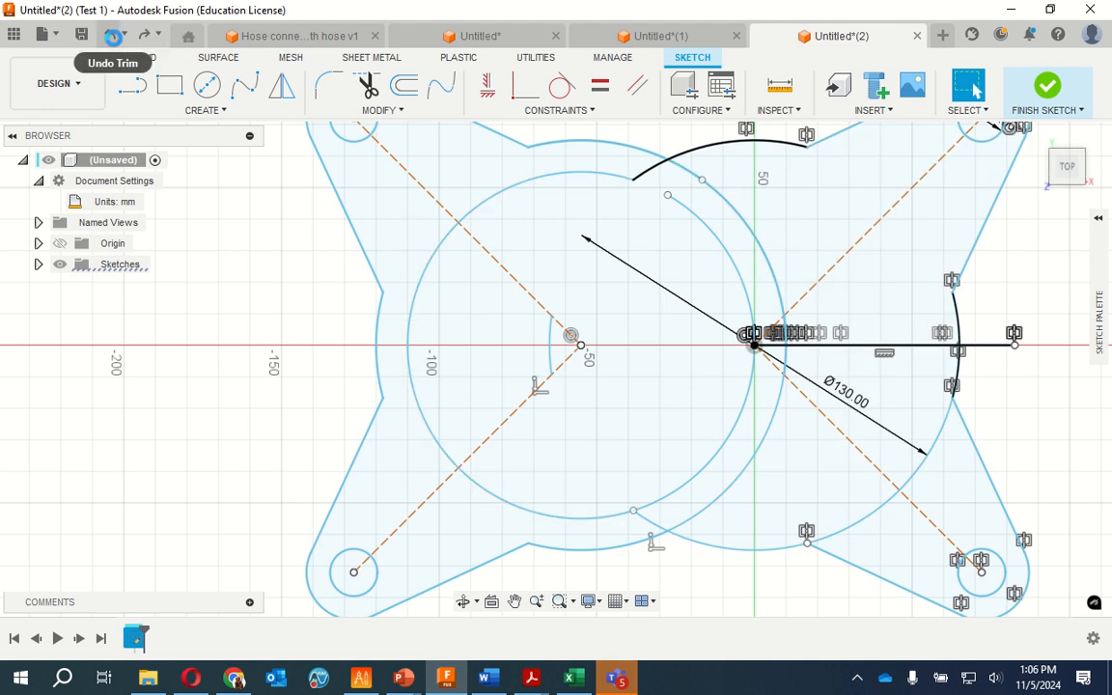
pyautogui.click(113, 39)
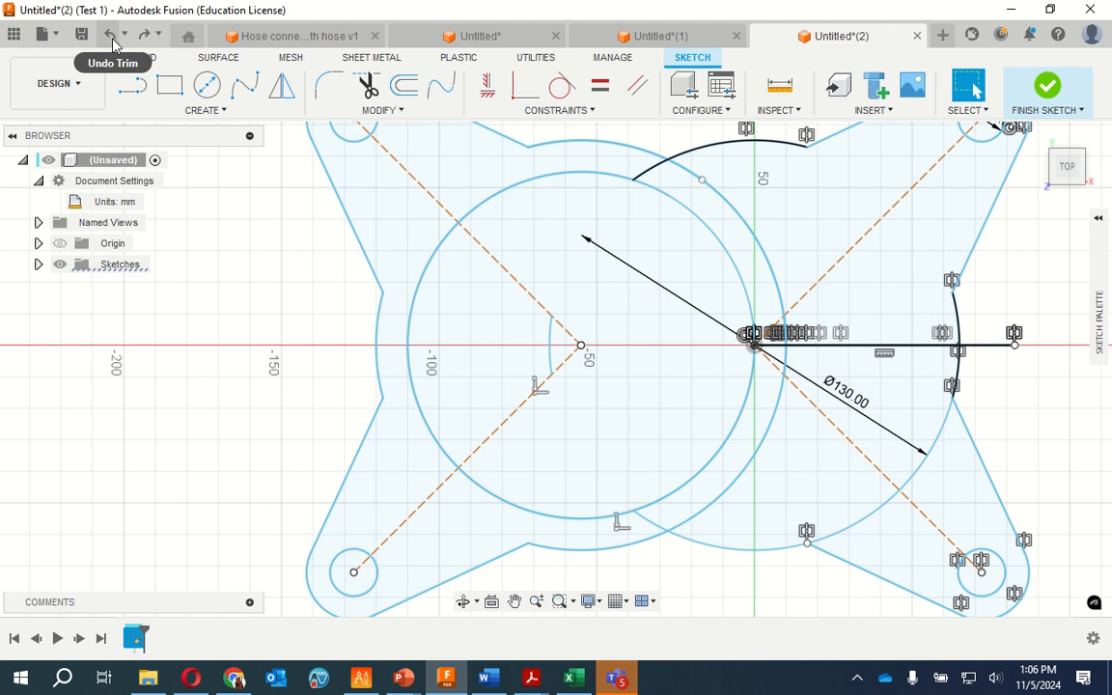
pyautogui.click(113, 40)
pyautogui.click(113, 40)
pyautogui.click(113, 41)
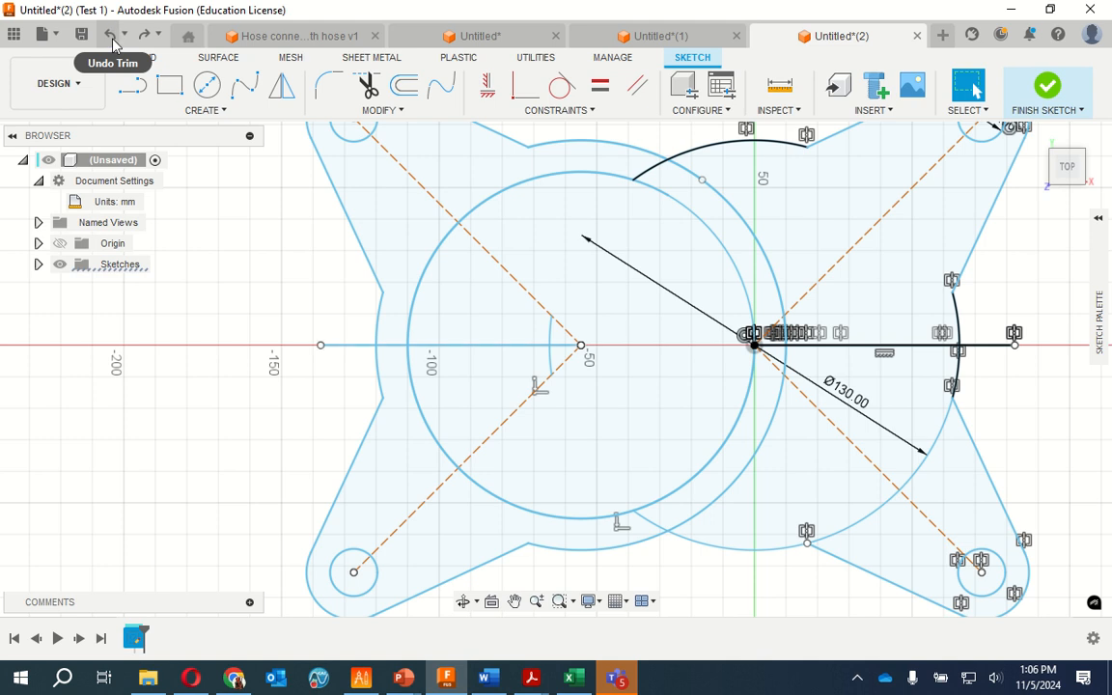
pyautogui.click(110, 39)
pyautogui.click(112, 40)
pyautogui.click(112, 40)
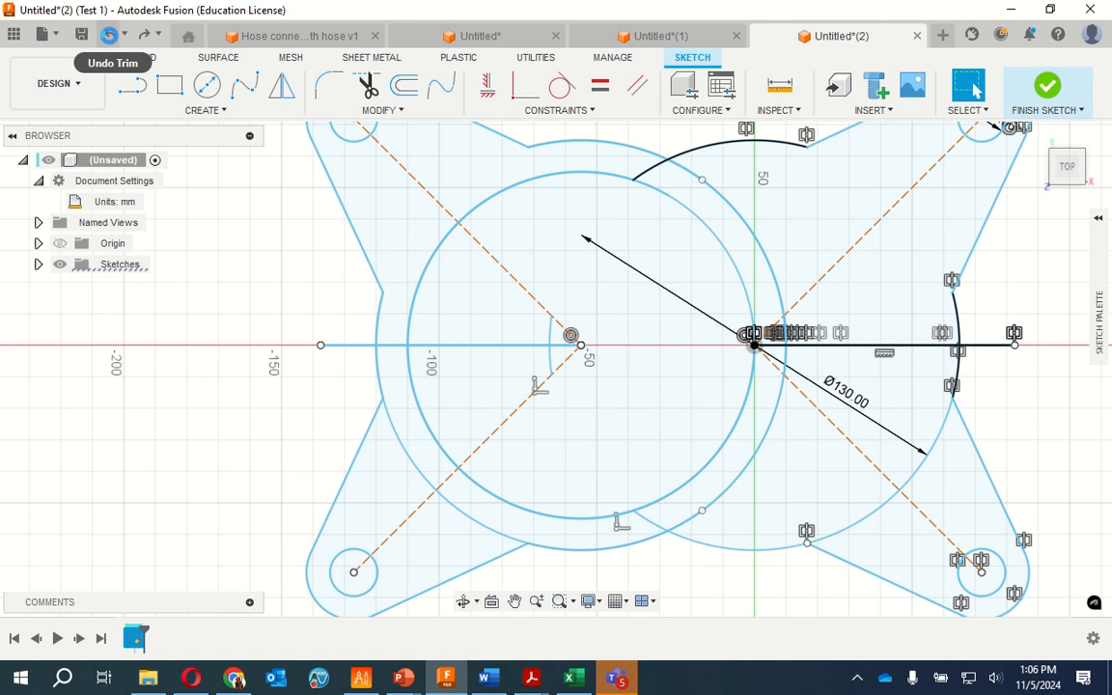
pyautogui.click(110, 38)
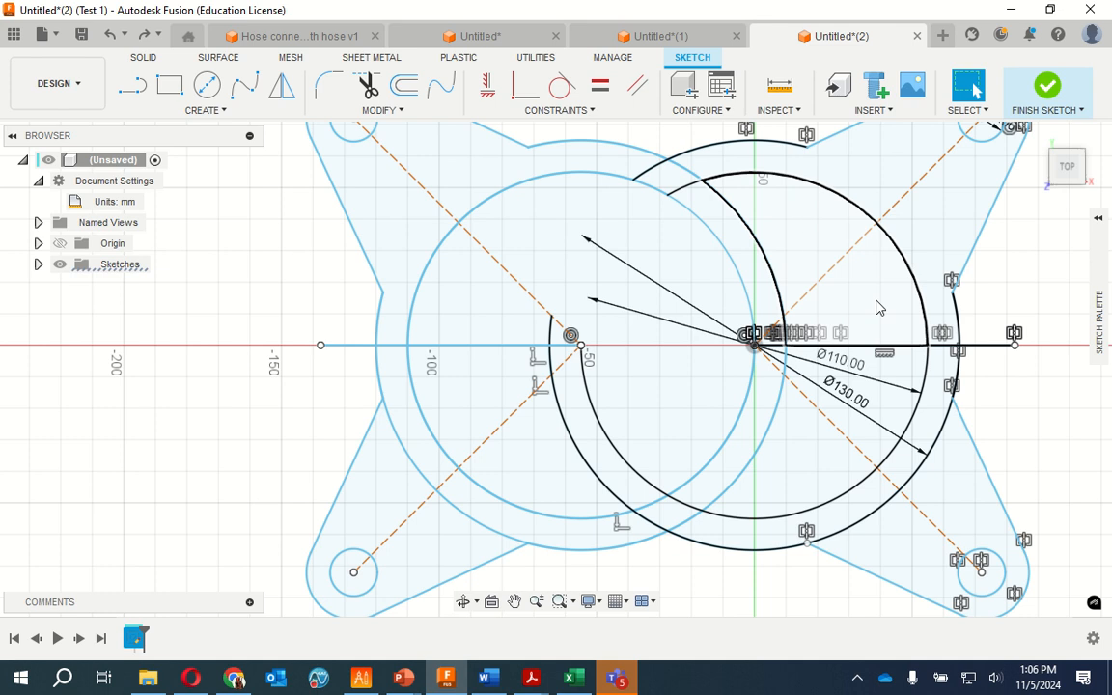
# Trim the upper ends of the 110 mm and 130 mm origin arcs where they overlap the mirrored circles
pyautogui.scroll(5, 714, 189)
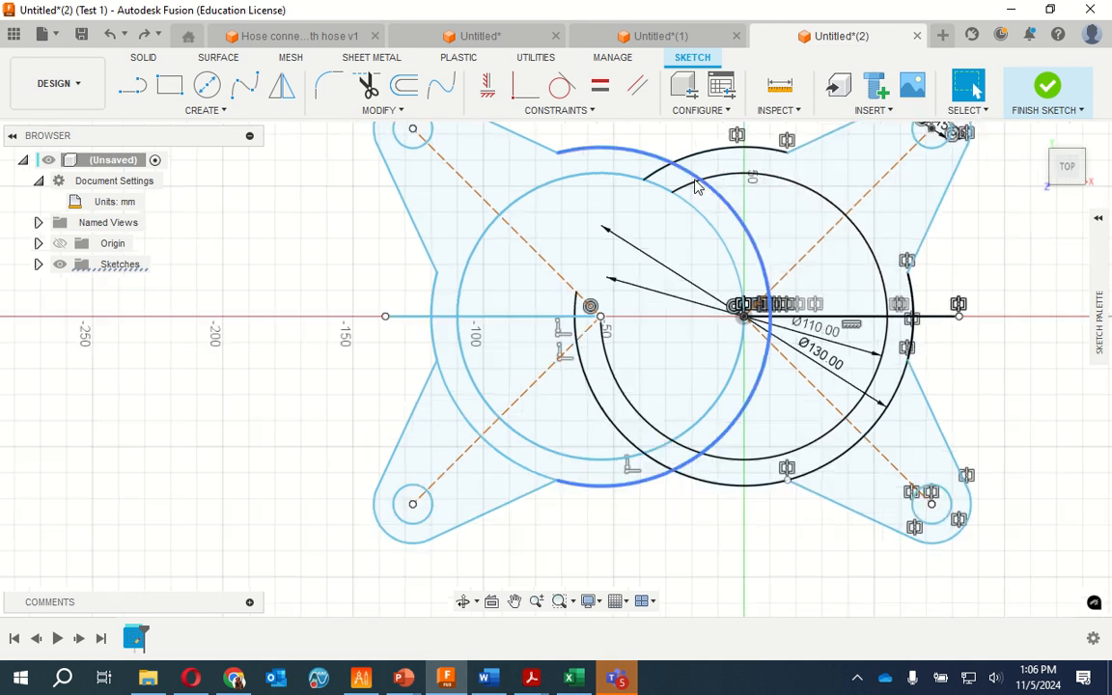
pyautogui.scroll(2, 697, 179)
pyautogui.scroll(-5, 522, 377)
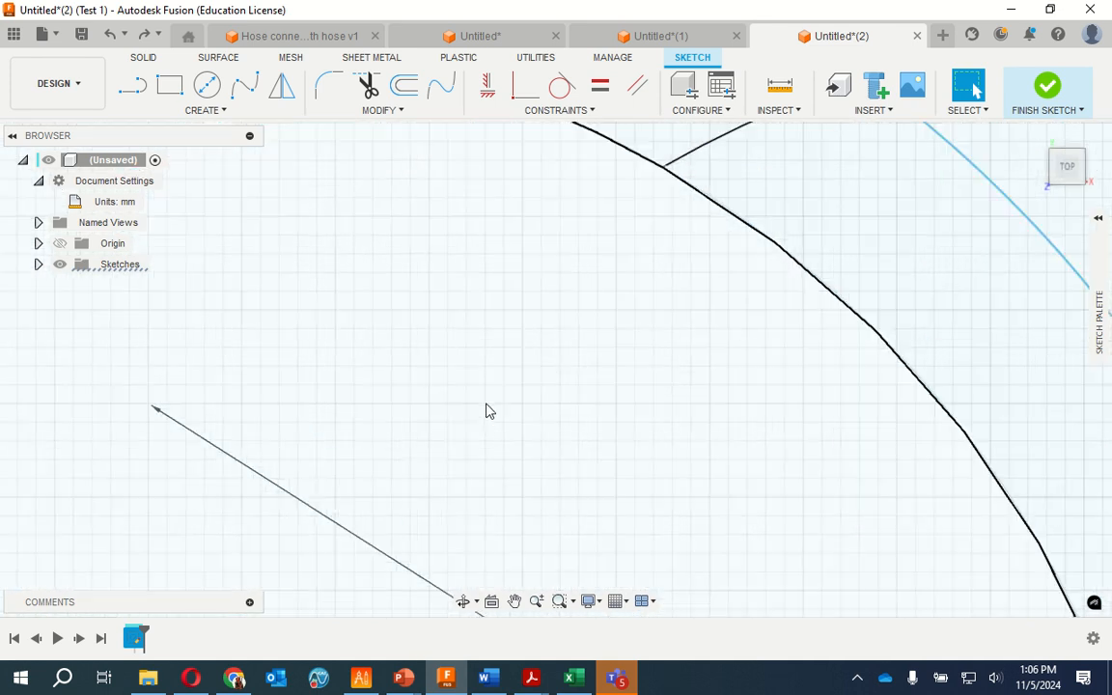
pyautogui.scroll(-1, 522, 377)
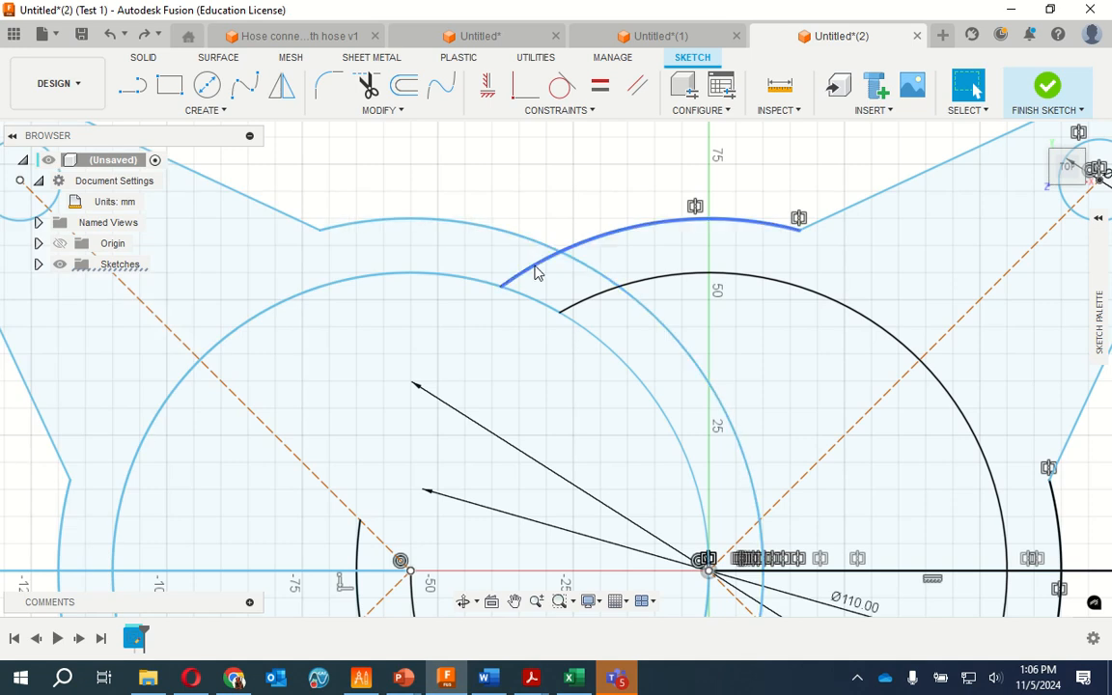
pyautogui.click(367, 86)
pyautogui.click(577, 299)
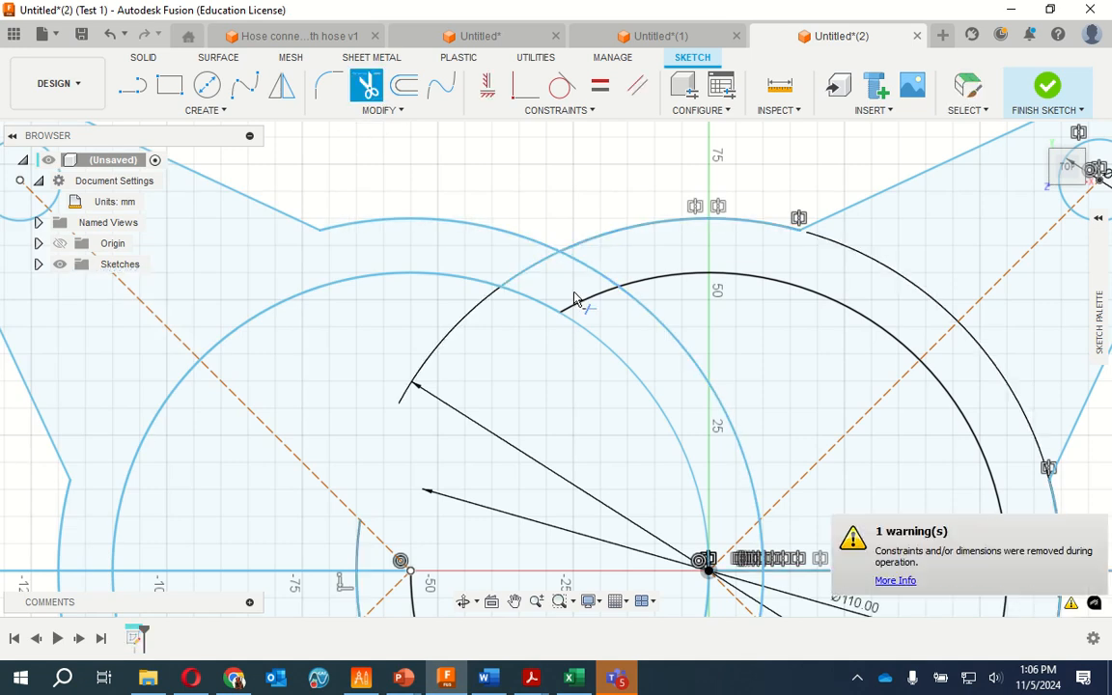
pyautogui.click(583, 308)
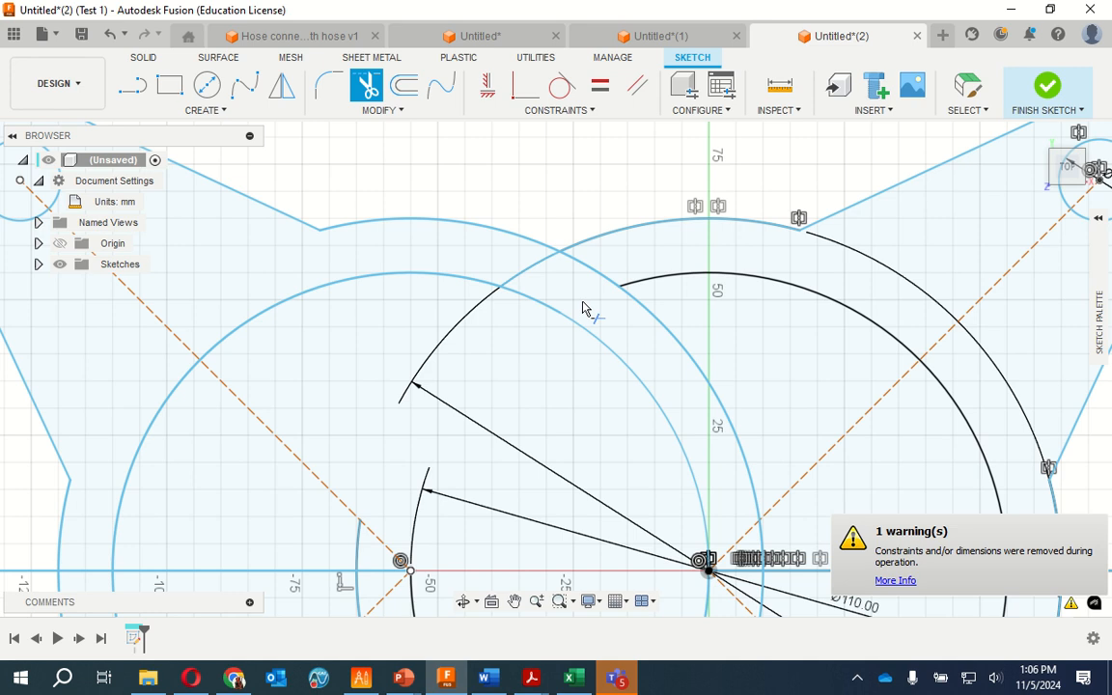
pyautogui.click(525, 277)
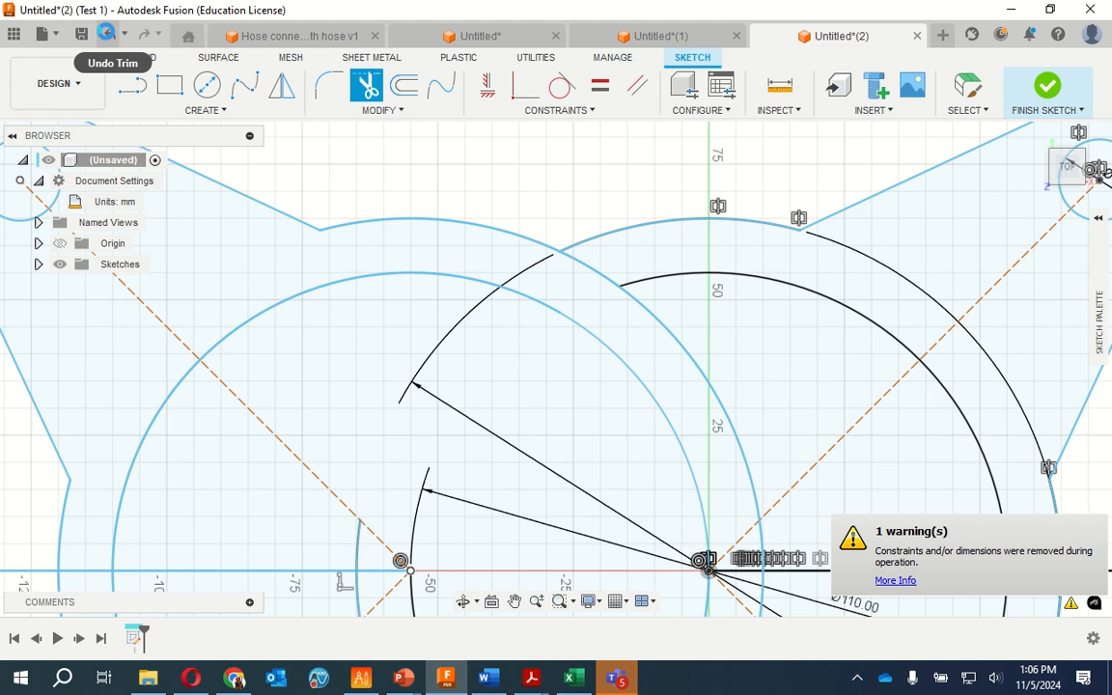
# Undo the last trims on the upper ends of the 110 mm and 130 mm origin arcs
pyautogui.click(107, 34)
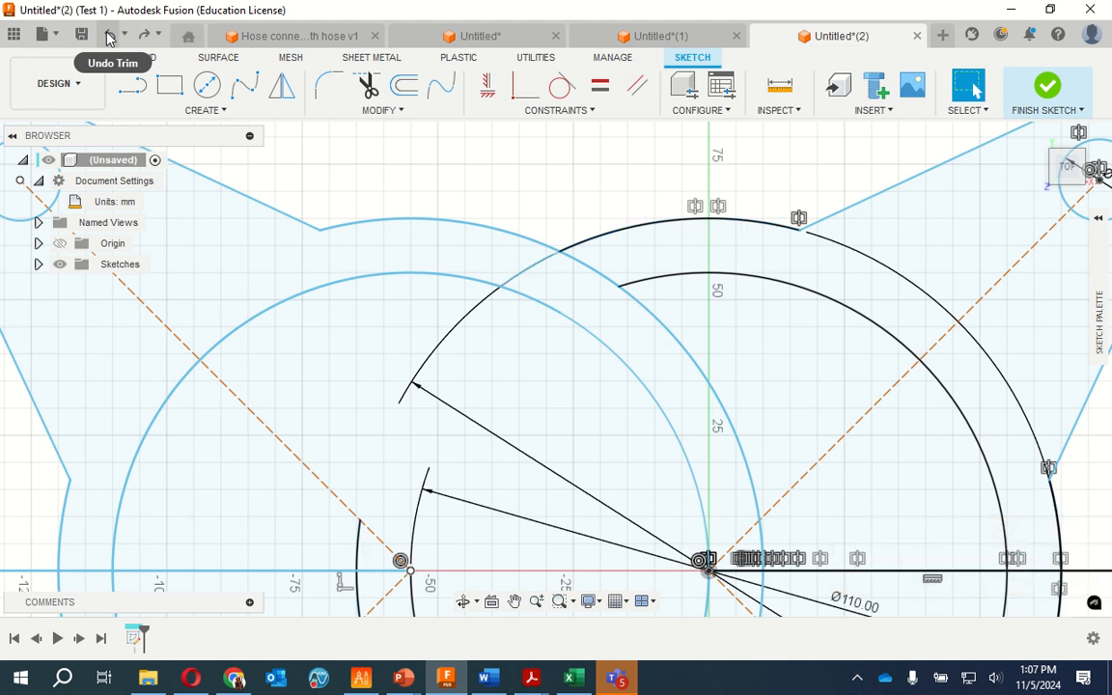
pyautogui.click(108, 35)
pyautogui.click(111, 35)
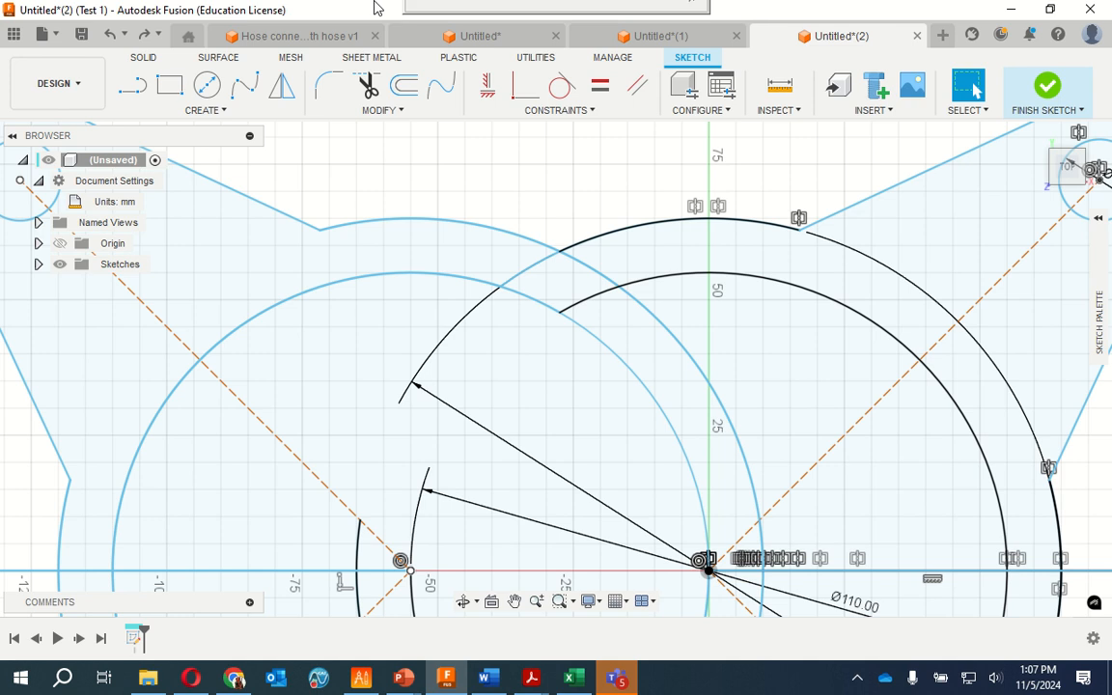
# Trim the mirrored 110 mm circle's upper arc inside the origin circle and the overlapping mirrored 130 mm segment, and finish the sketch
pyautogui.click(422, 39)
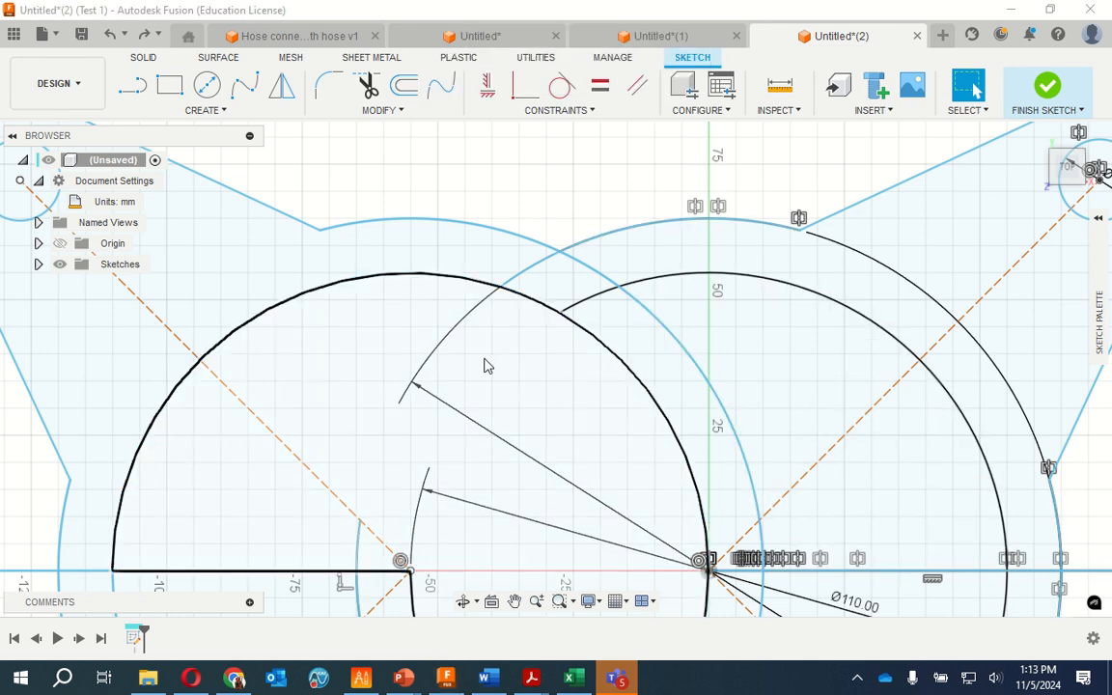
pyautogui.click(621, 369)
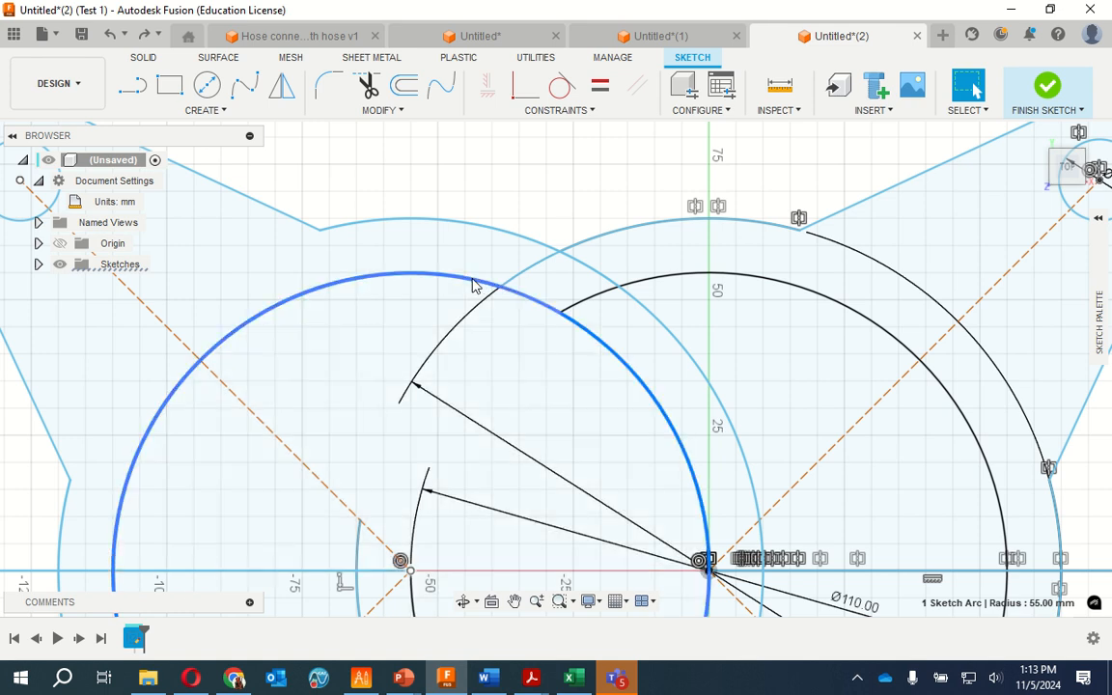
pyautogui.click(590, 335)
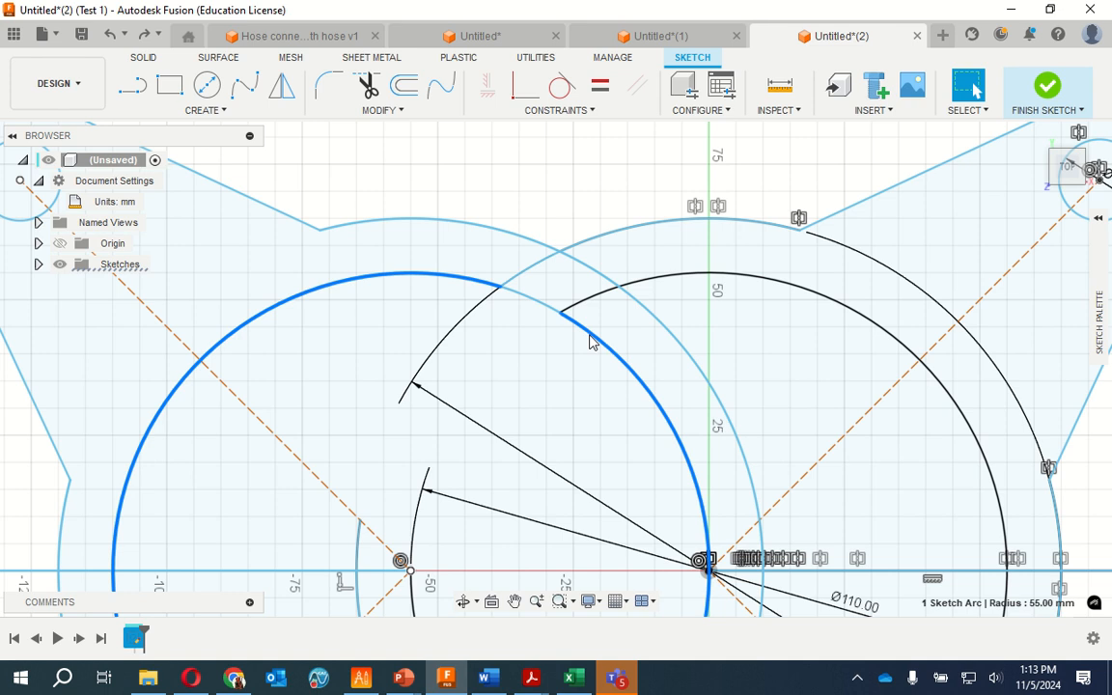
pyautogui.click(368, 85)
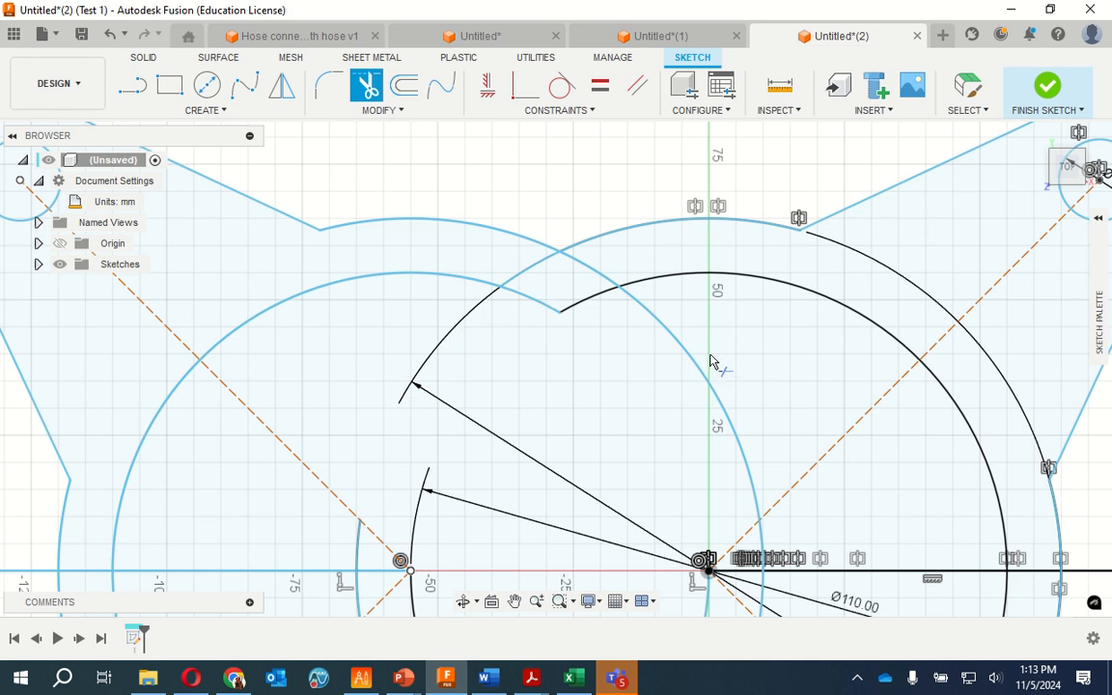
pyautogui.click(585, 269)
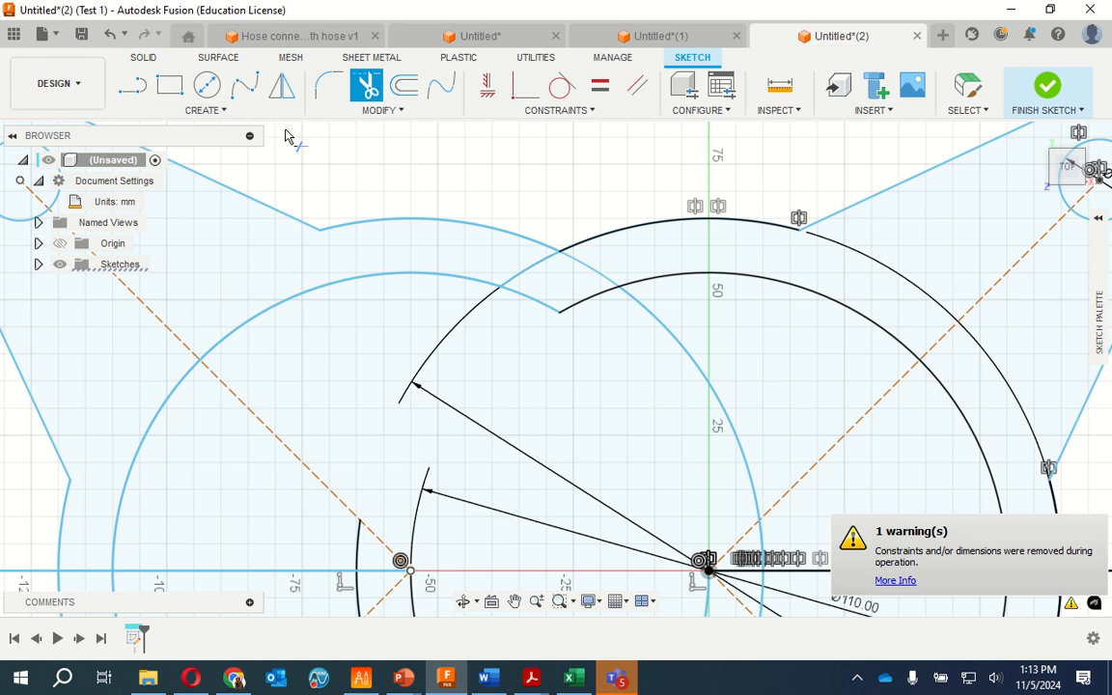
pyautogui.click(1040, 95)
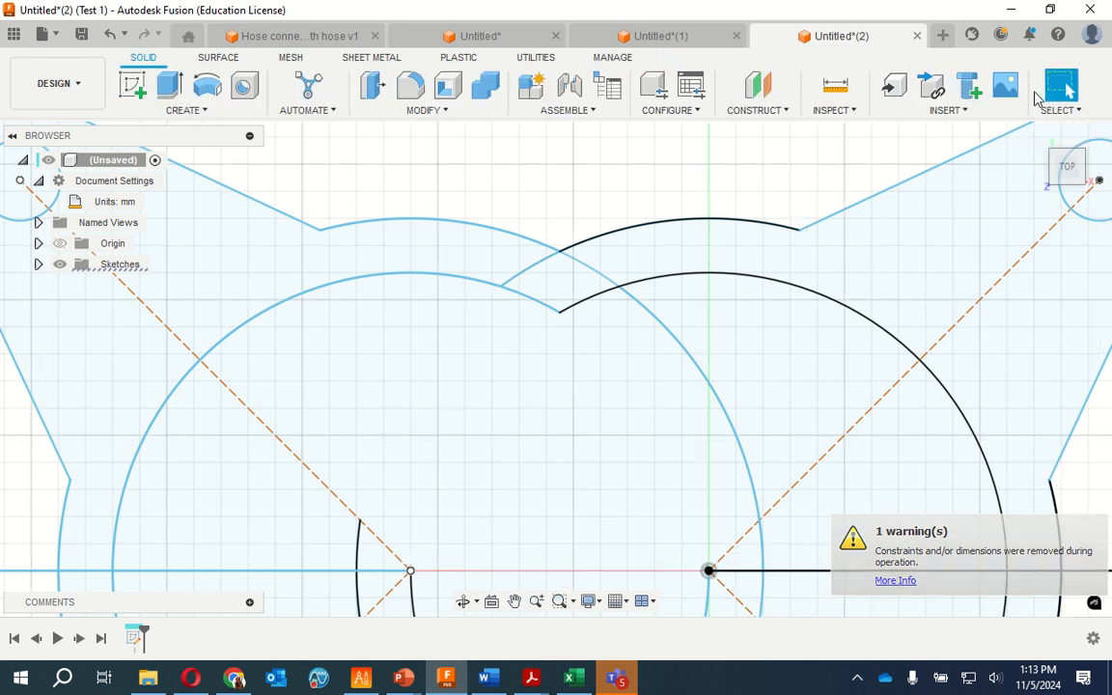
# Delete the horizontal line running outward from the origin through the 110 mm and 130 mm arcs
pyautogui.scroll(3, 432, 412)
pyautogui.scroll(-3, 439, 396)
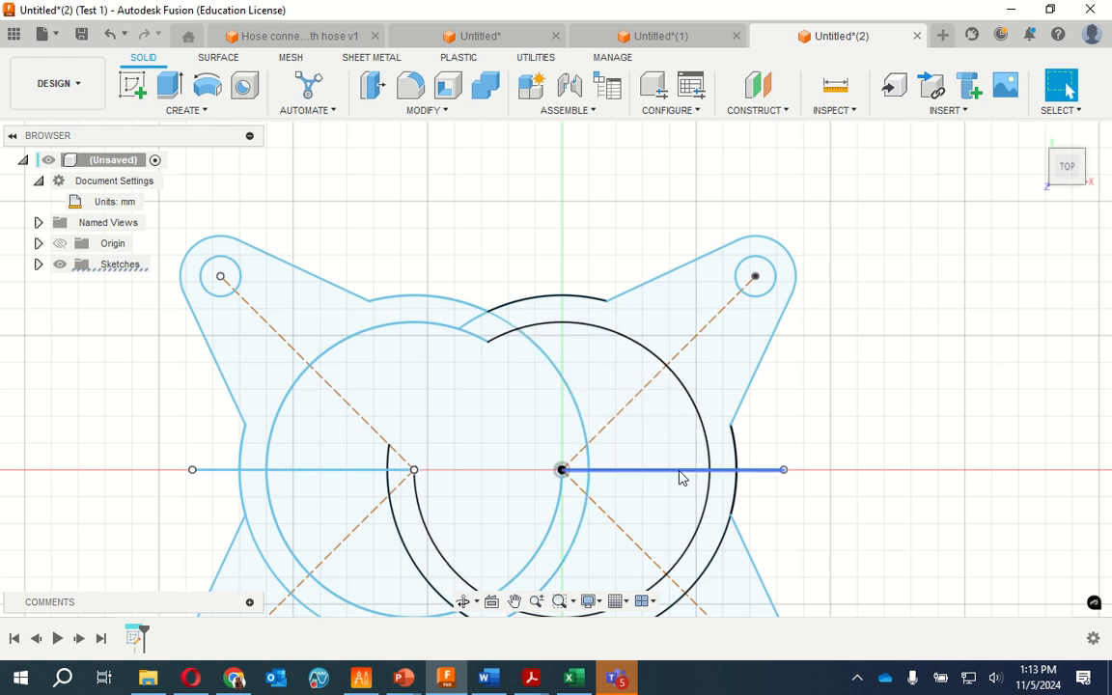
pyautogui.click(761, 471)
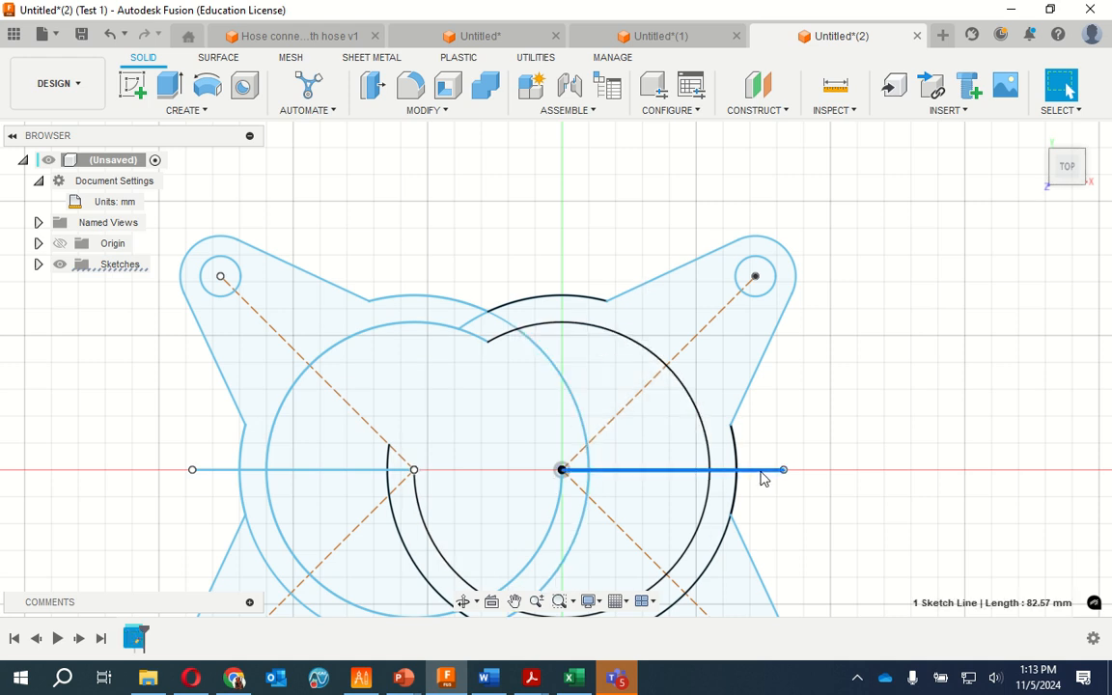
pyautogui.press('Escape')
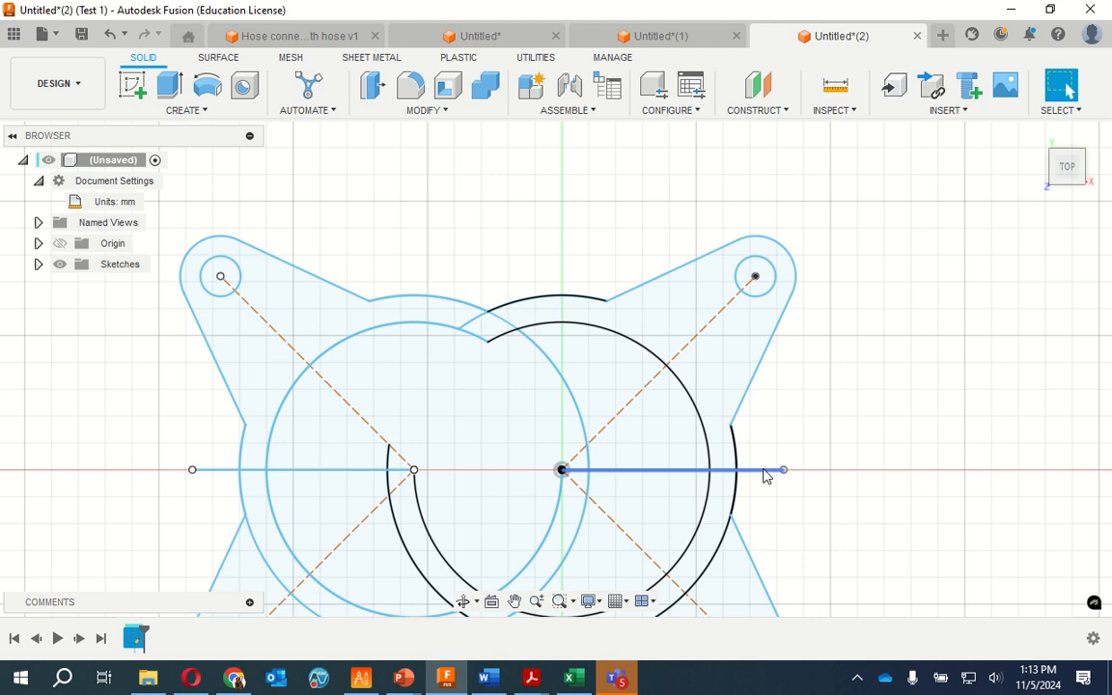
pyautogui.click(771, 472)
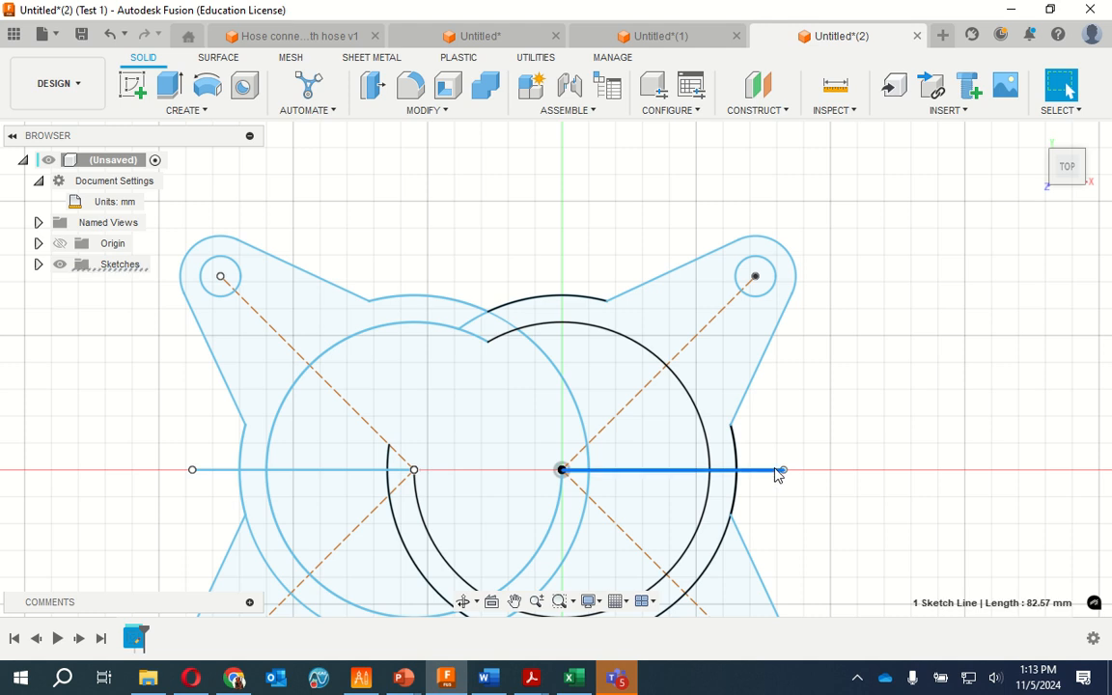
pyautogui.click(777, 470)
pyautogui.click(777, 470)
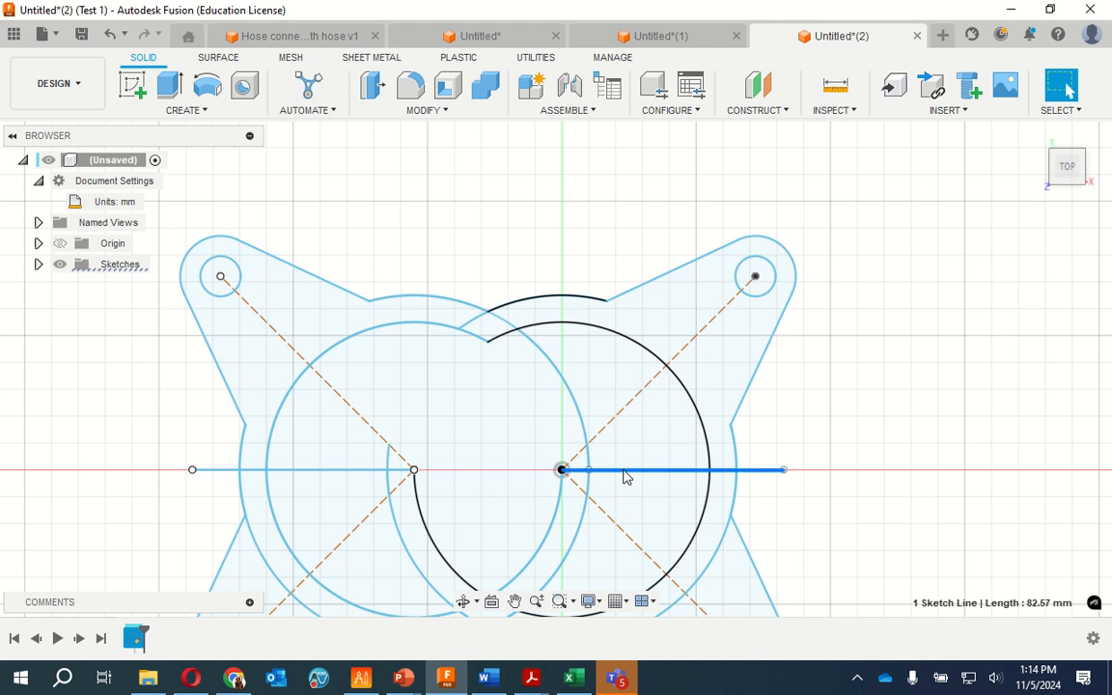
pyautogui.scroll(2, 624, 475)
pyautogui.scroll(-5, 628, 477)
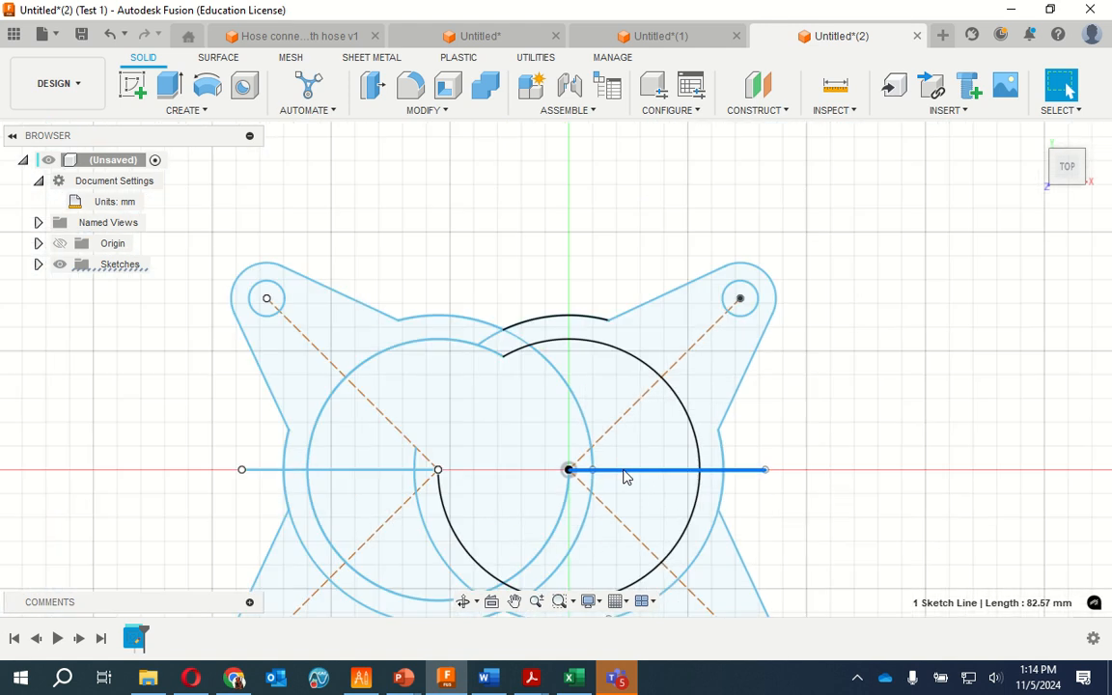
pyautogui.press('Delete')
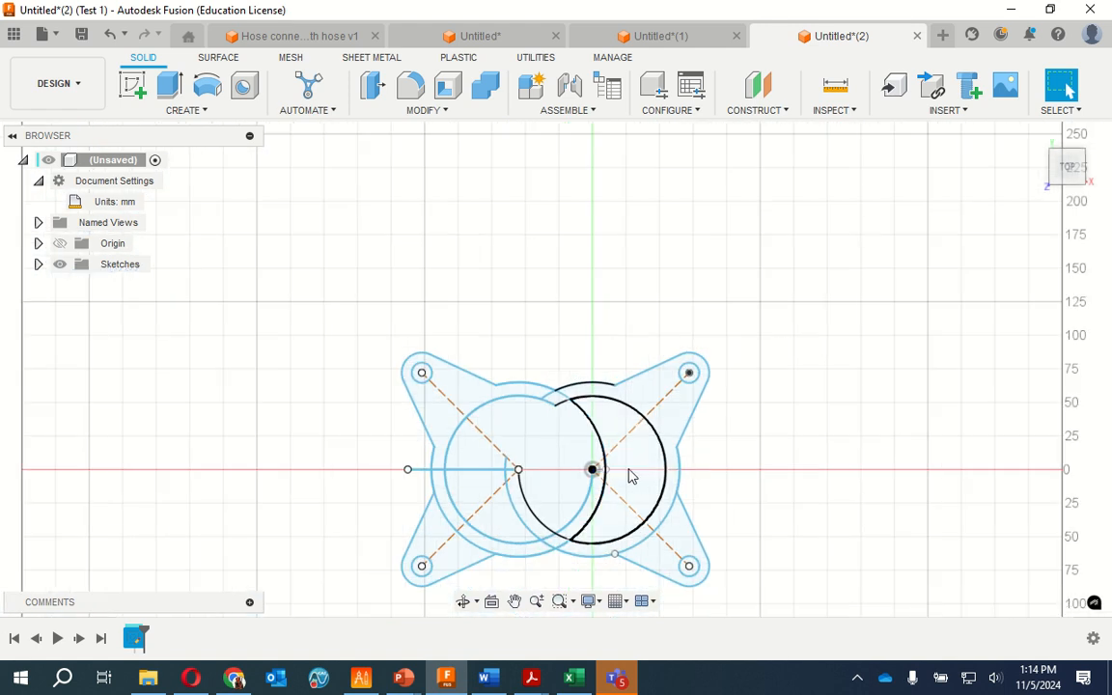
# Delete the mirrored horizontal line that ends at the mirrored circles' centre
pyautogui.click(465, 473)
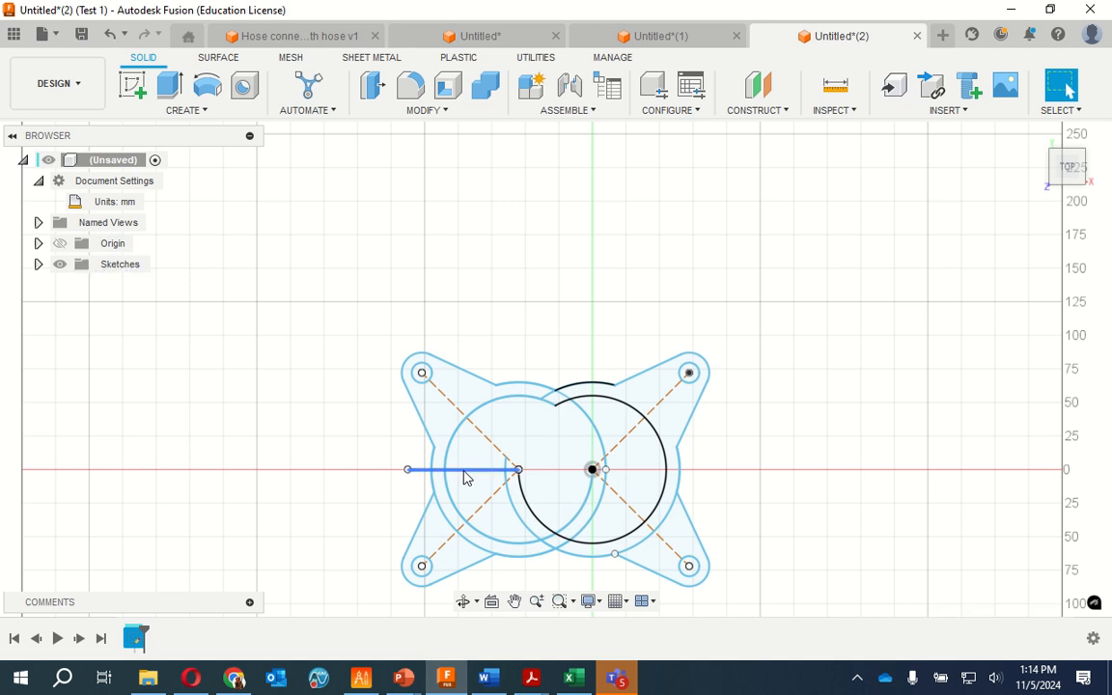
pyautogui.click(465, 471)
pyautogui.rightClick(465, 473)
pyautogui.click(401, 446)
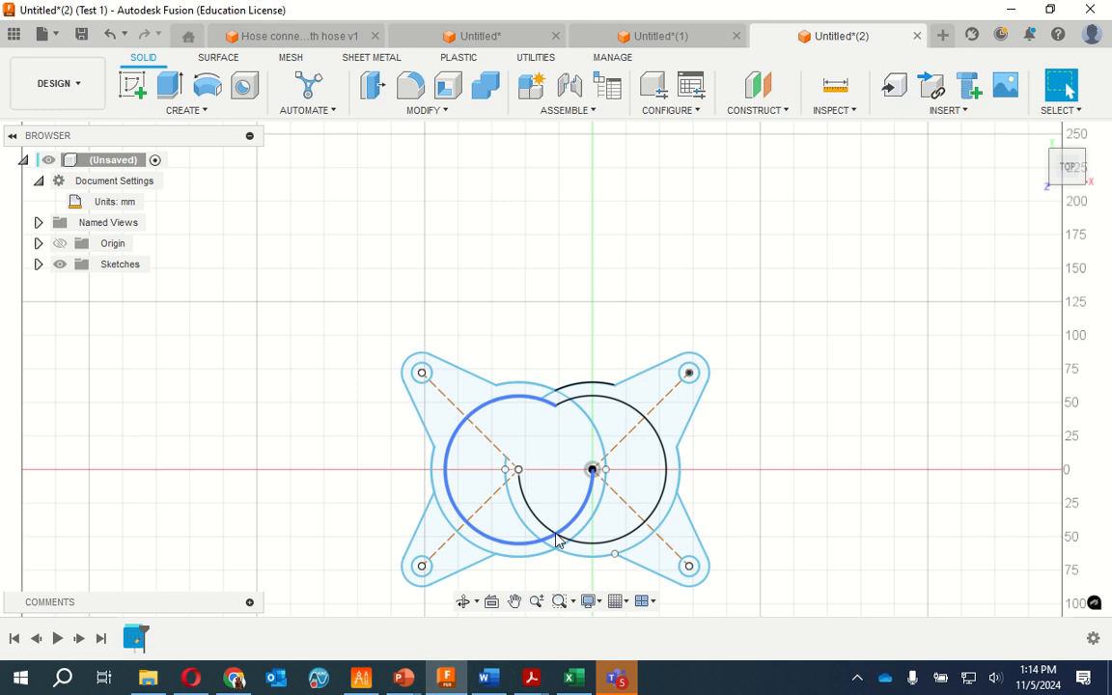
# Delete the stacked duplicates of the mirrored 65 mm radius arc that crosses inside the origin circle and runs around the lower side
pyautogui.scroll(5, 557, 539)
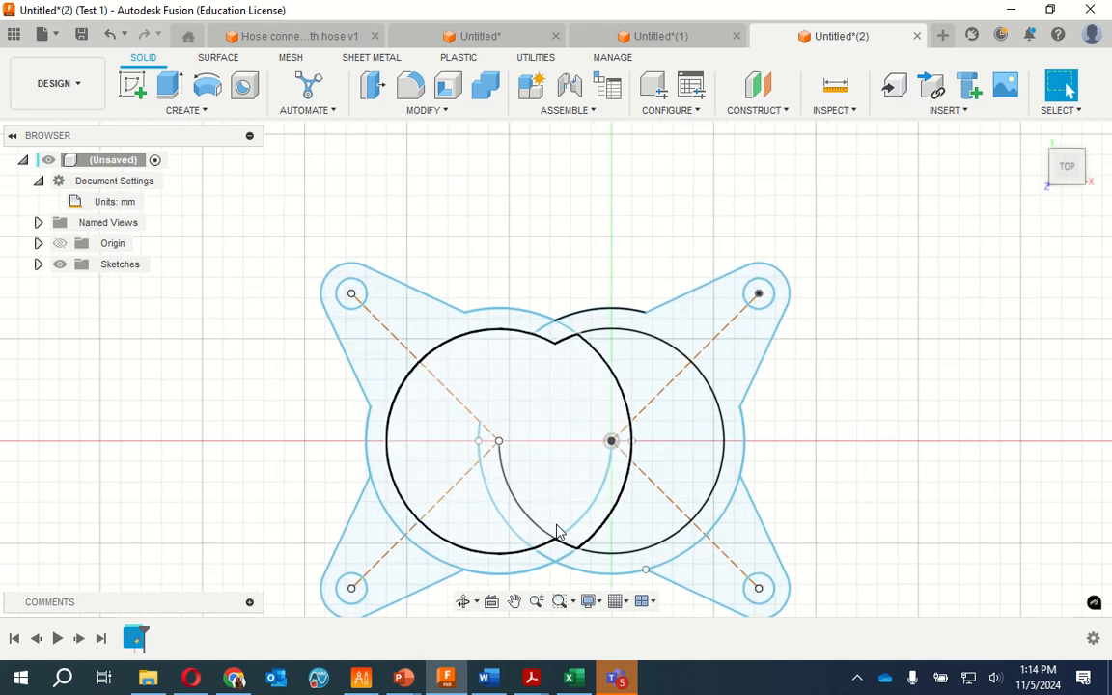
pyautogui.click(609, 342)
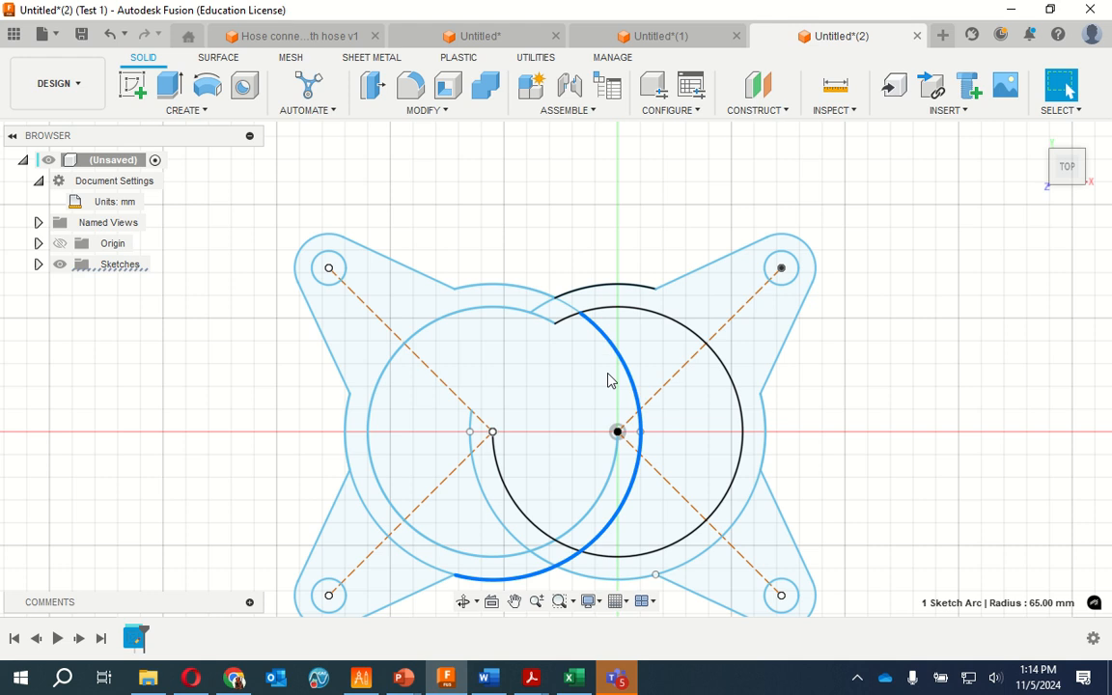
pyautogui.click(581, 551)
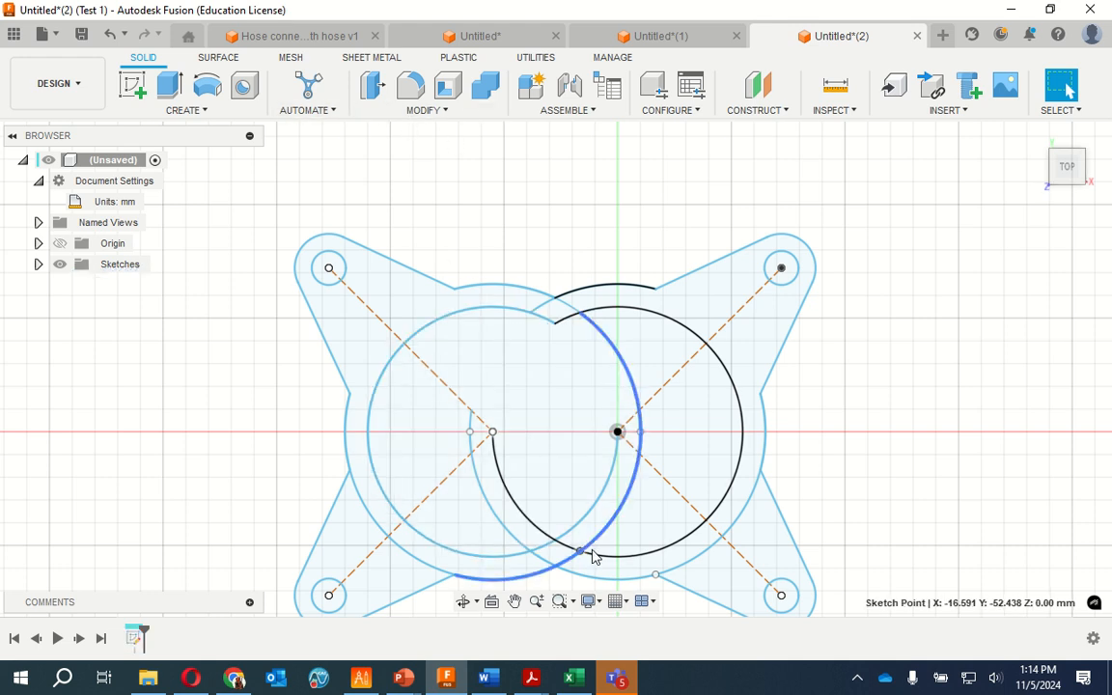
pyautogui.click(595, 547)
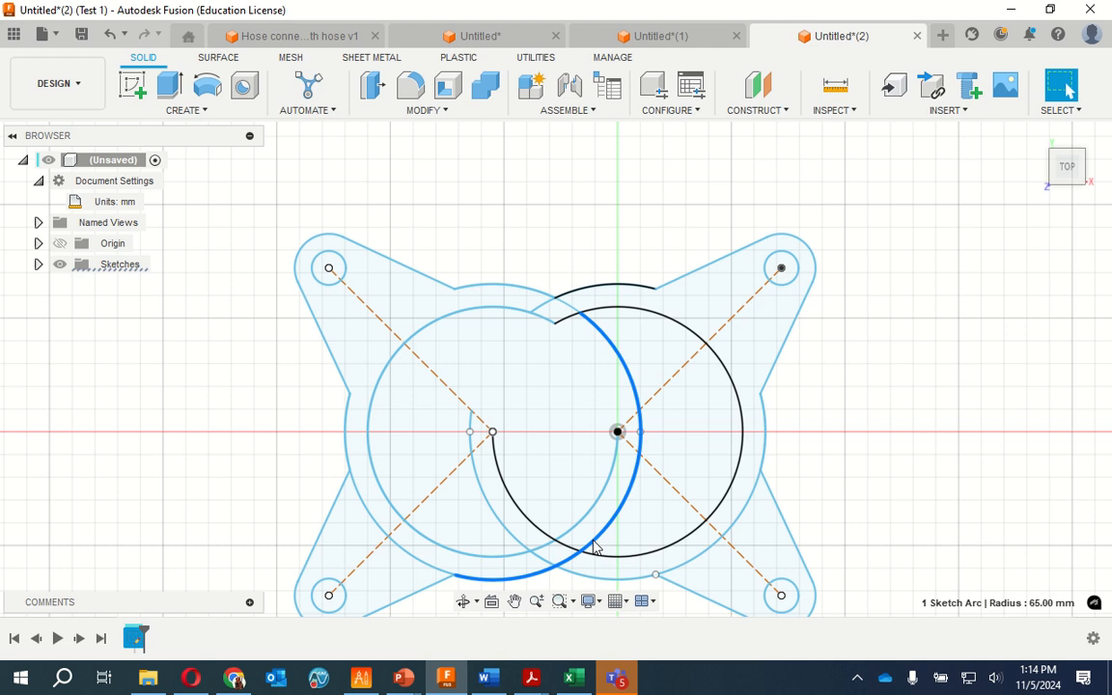
pyautogui.press('Delete')
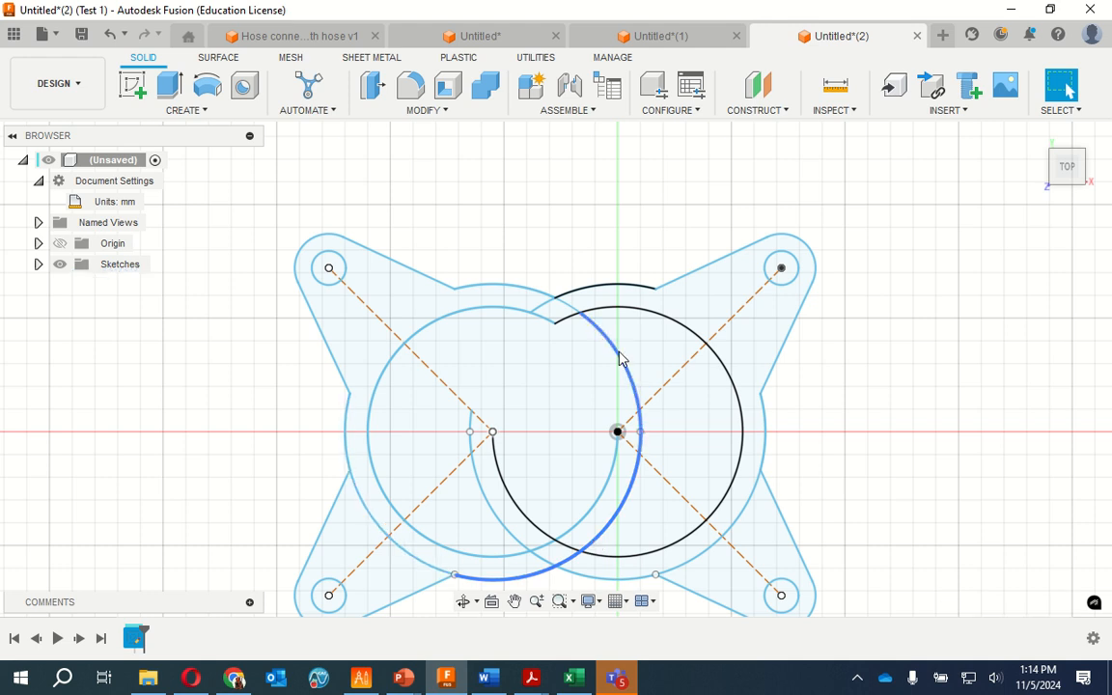
pyautogui.click(639, 430)
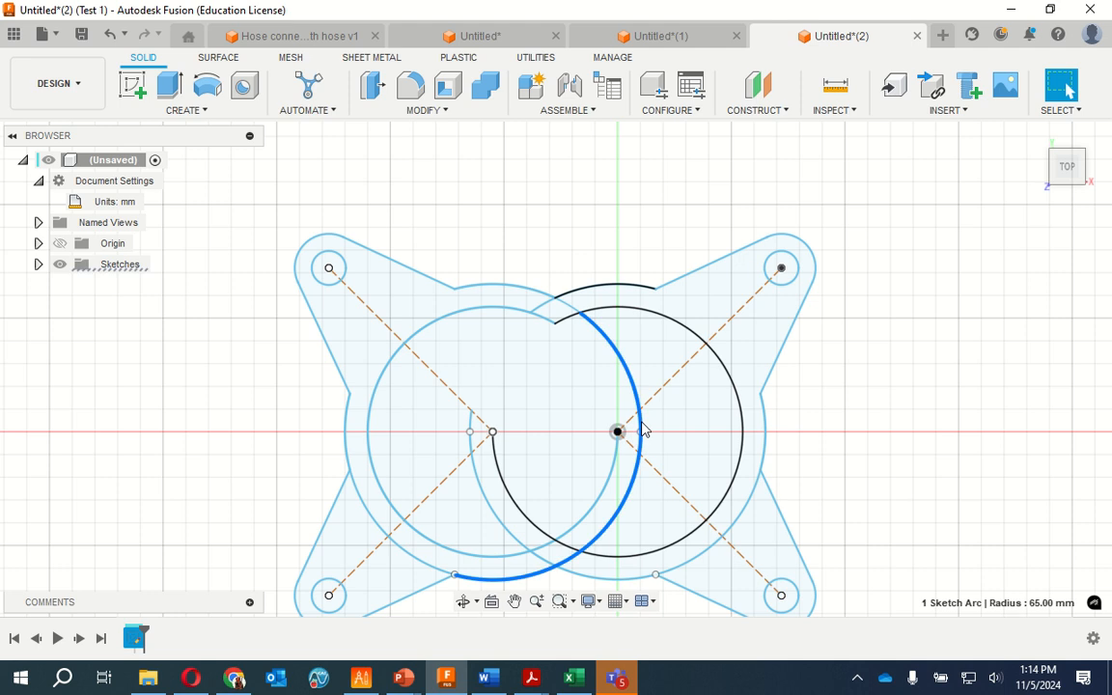
pyautogui.press('Escape')
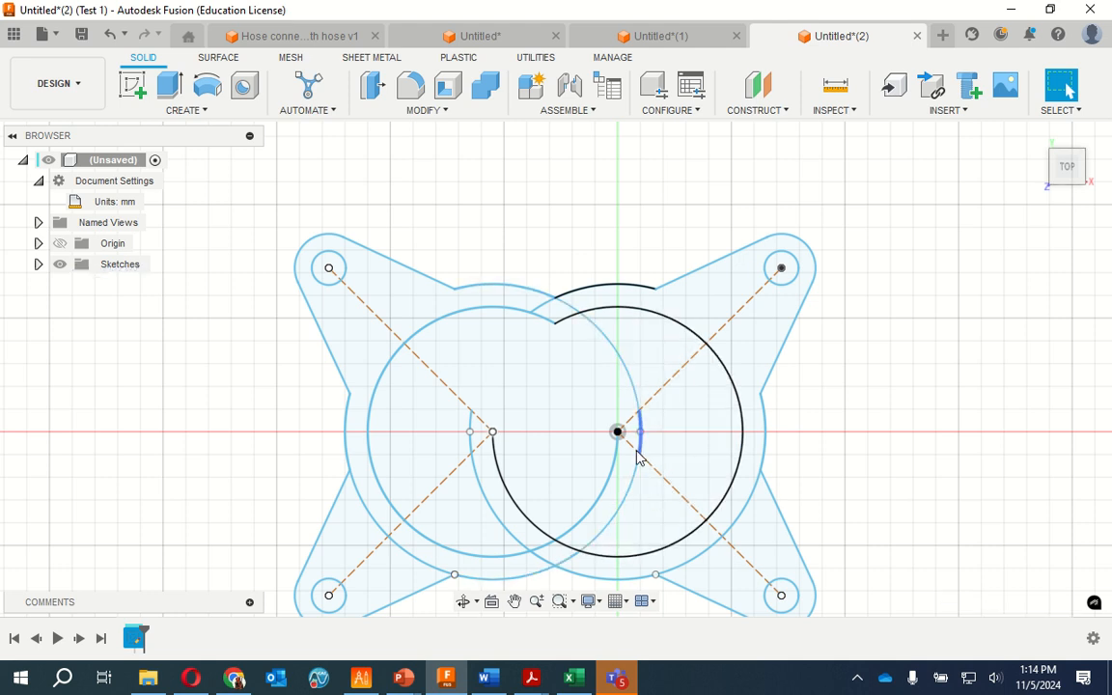
# Delete the lower mirrored 65 mm radius arc inside the origin circle and the short arc segment crossing the horizontal axis beside the origin
pyautogui.click(624, 507)
pyautogui.press('Delete')
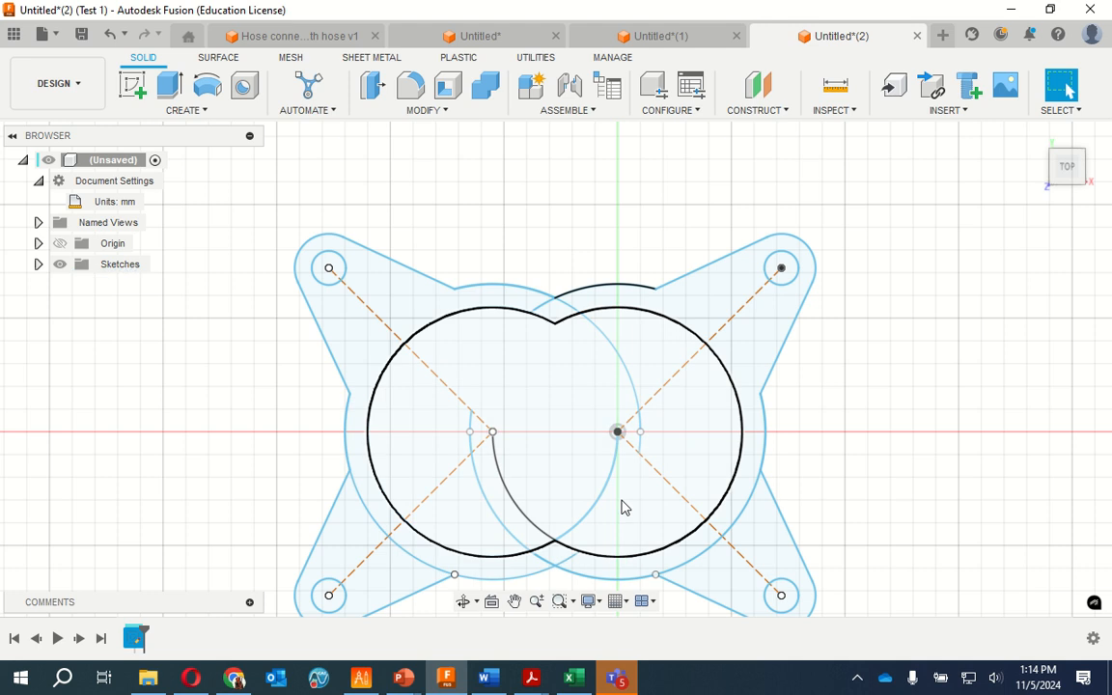
pyautogui.click(641, 444)
pyautogui.press('Delete')
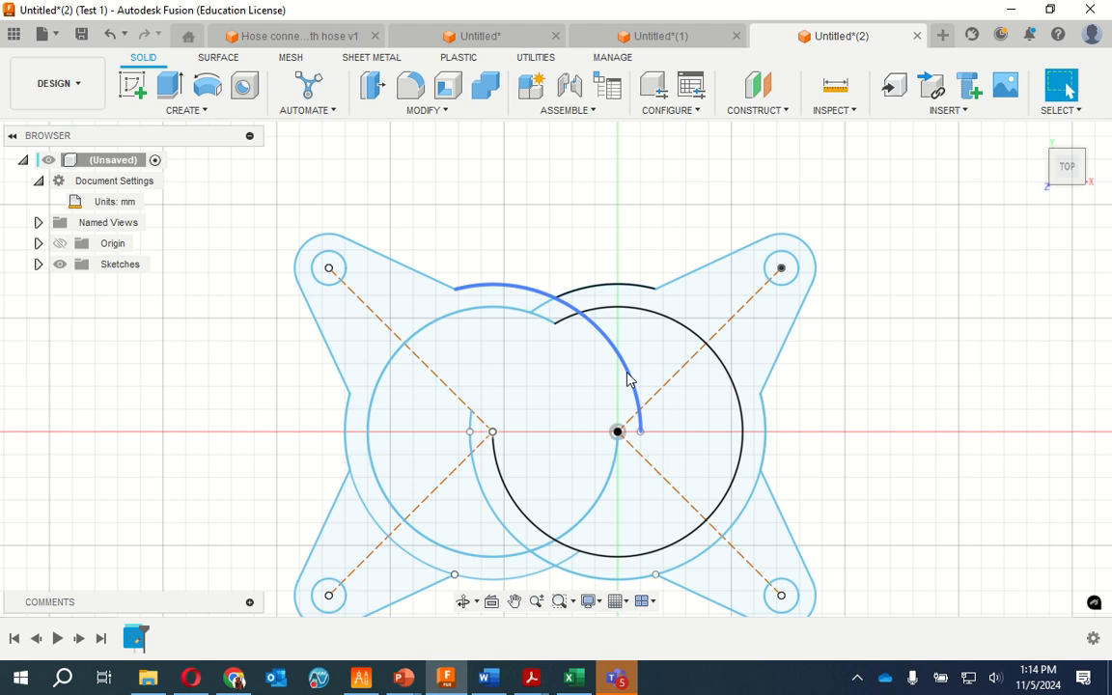
# Start a new sketch on the faceplate profile, activate Trim, and finish the sketch
pyautogui.click(592, 329)
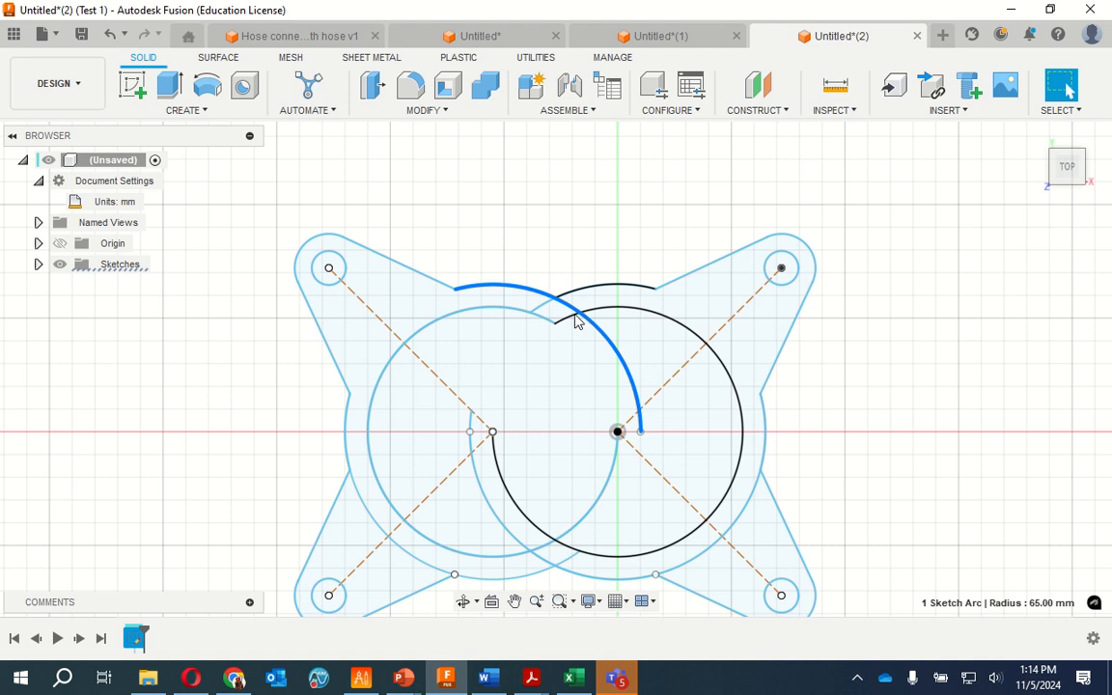
pyautogui.click(446, 112)
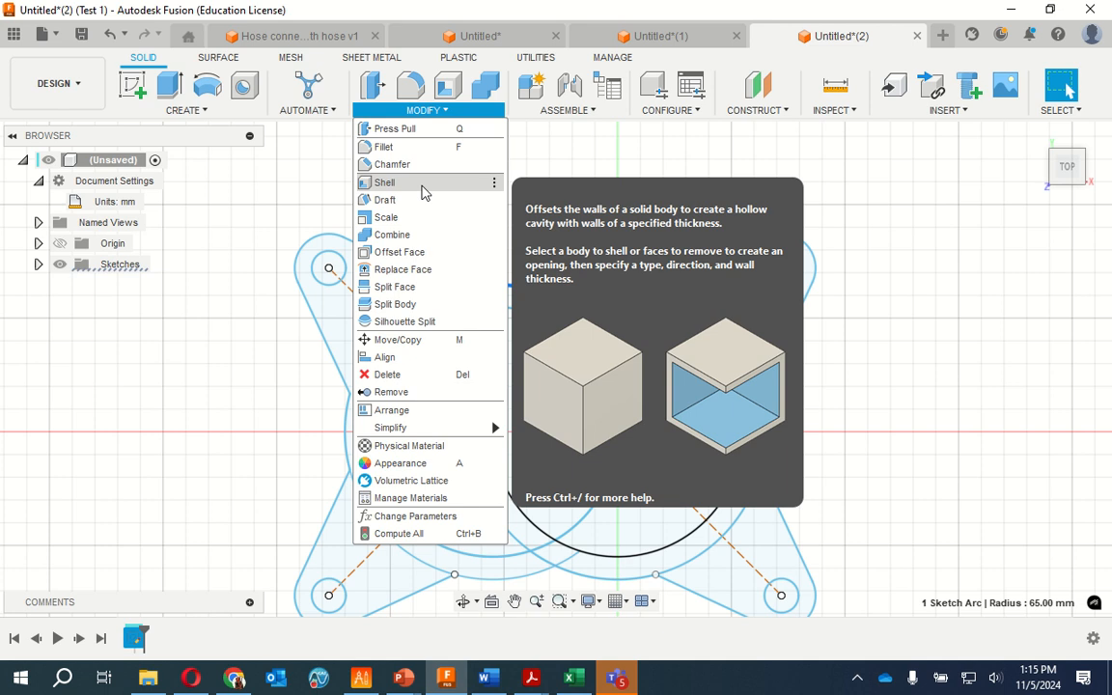
pyautogui.click(287, 424)
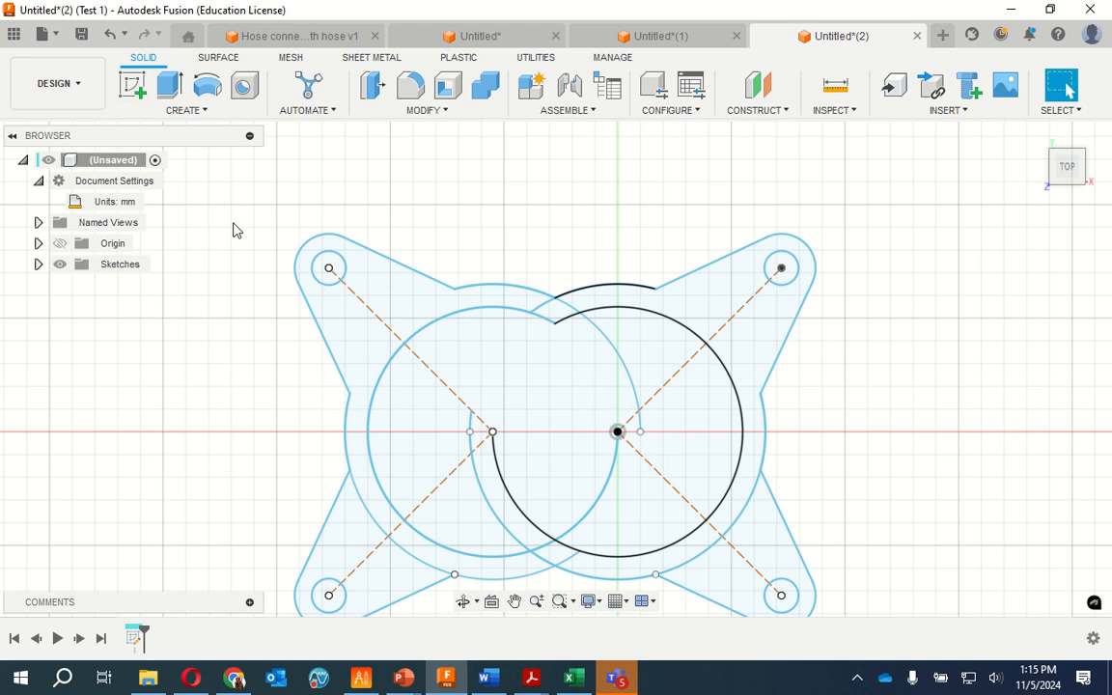
pyautogui.moveTo(226, 197)
pyautogui.mouseDown()
pyautogui.moveTo(914, 639)
pyautogui.moveTo(909, 652)
pyautogui.moveTo(918, 623)
pyautogui.mouseUp()
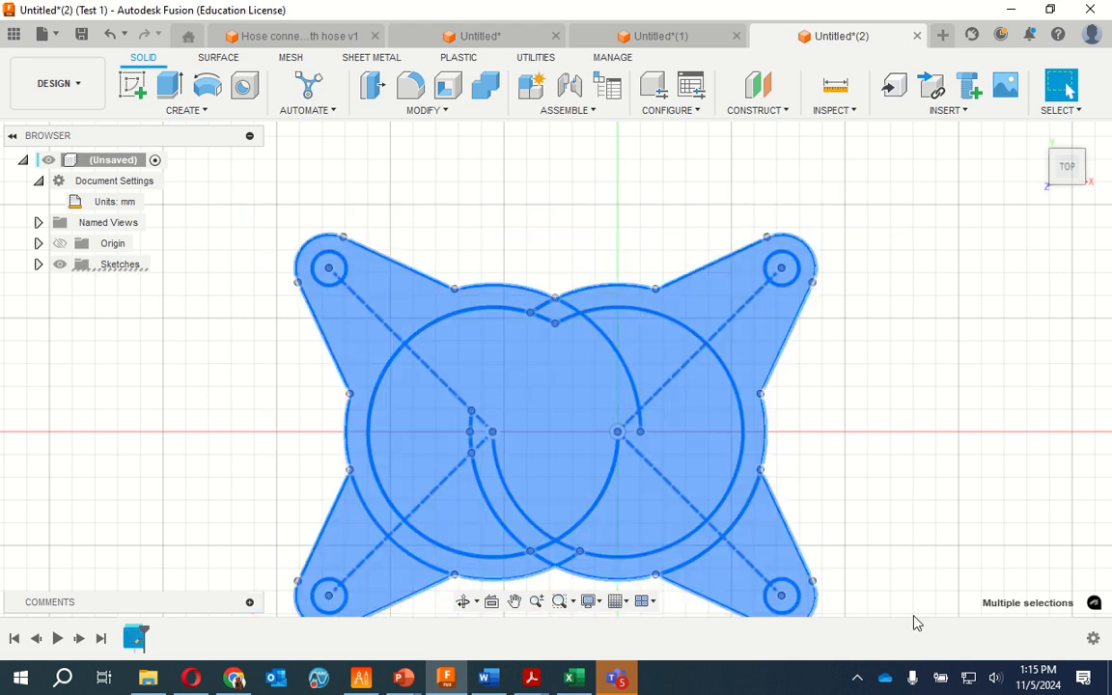
pyautogui.click(133, 85)
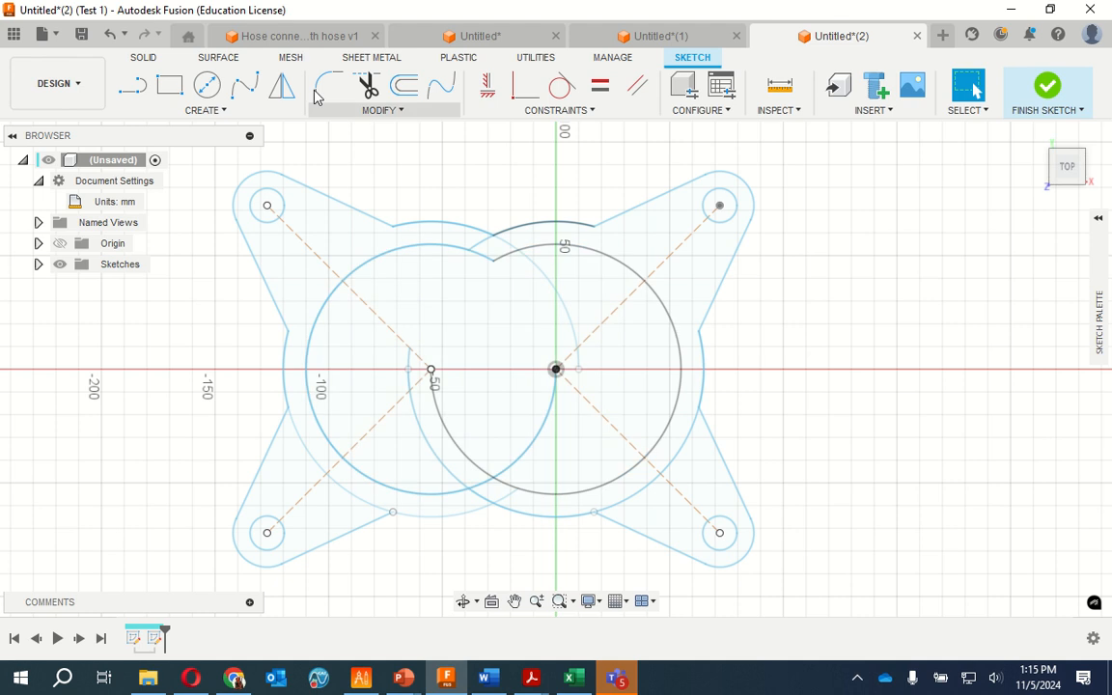
pyautogui.click(365, 87)
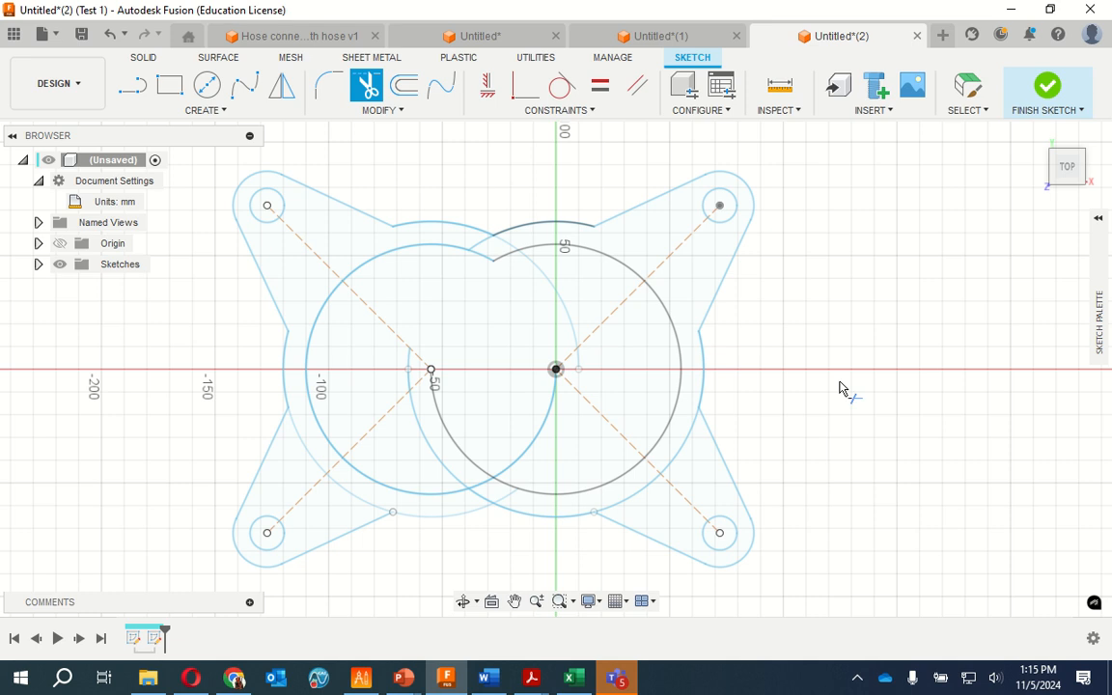
pyautogui.click(1048, 104)
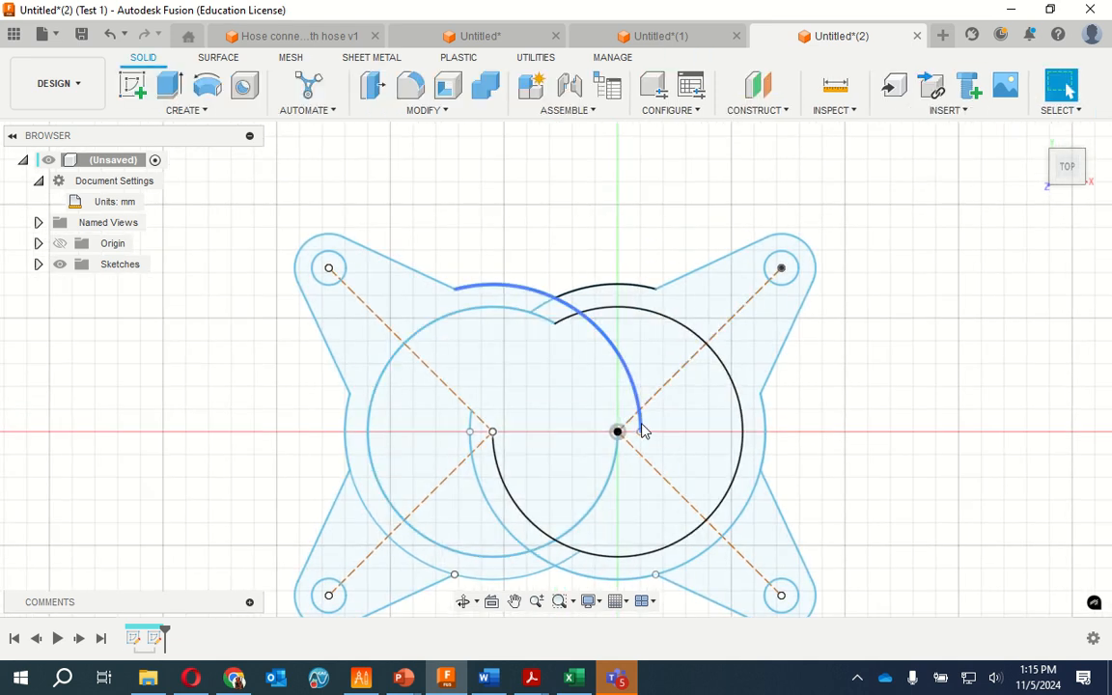
# Delete the mirrored 65 mm radius arc crossing the upper part of the origin circle and the duplicate upper origin arcs extending into the mirrored circle
pyautogui.click(644, 433)
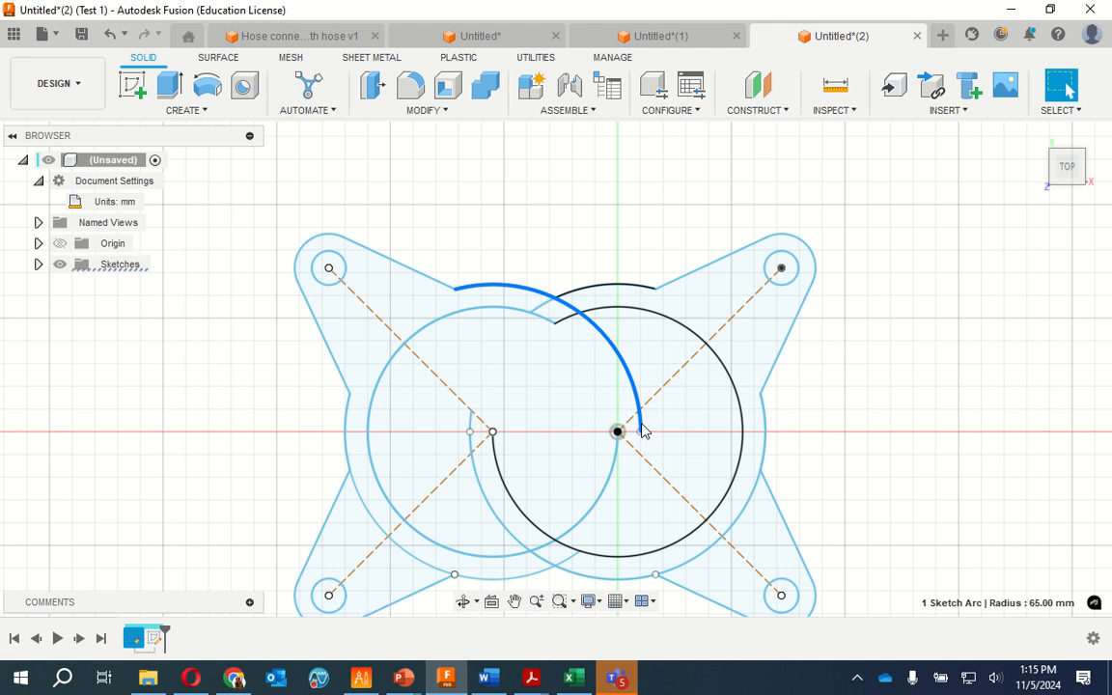
pyautogui.press('Escape')
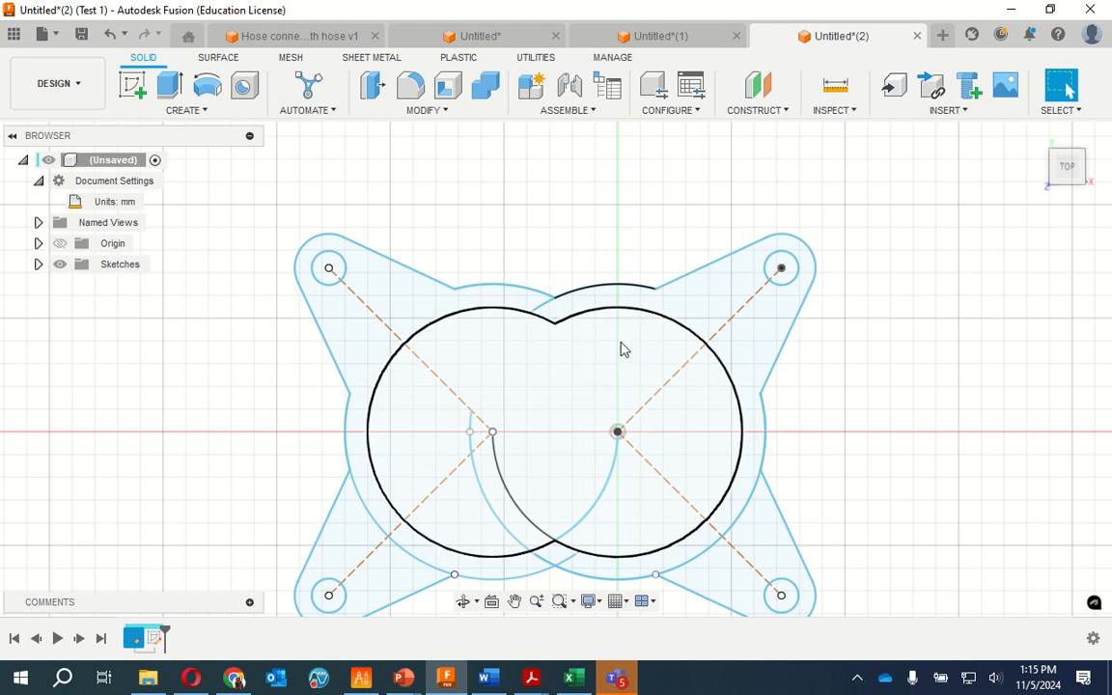
pyautogui.click(546, 314)
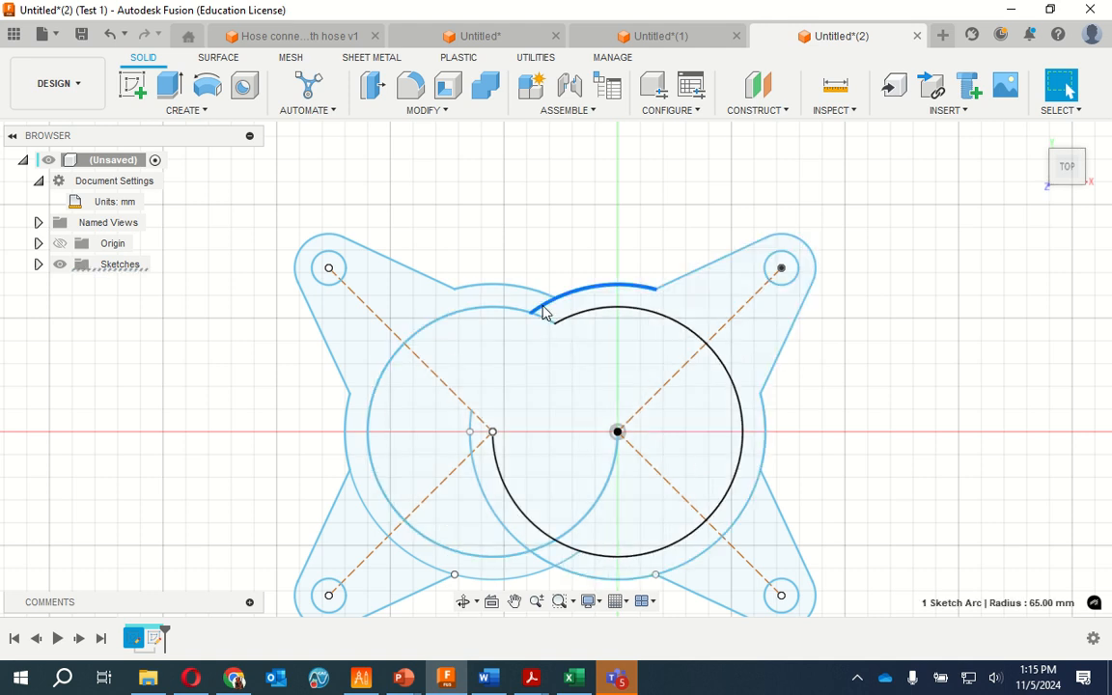
pyautogui.press('Escape')
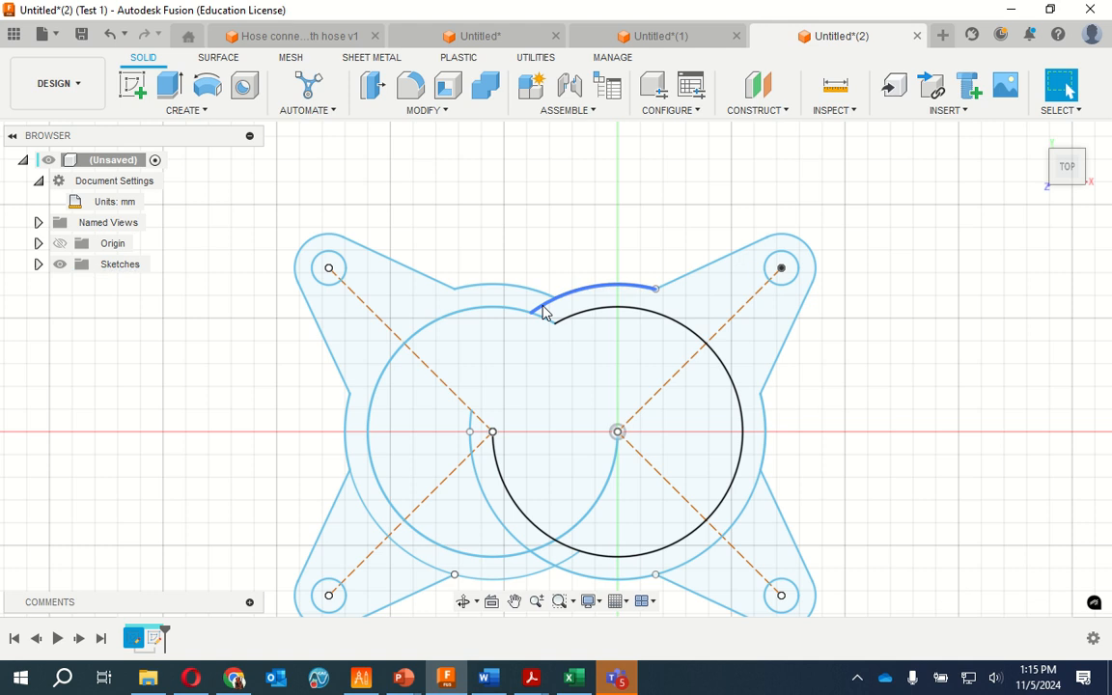
pyautogui.click(546, 314)
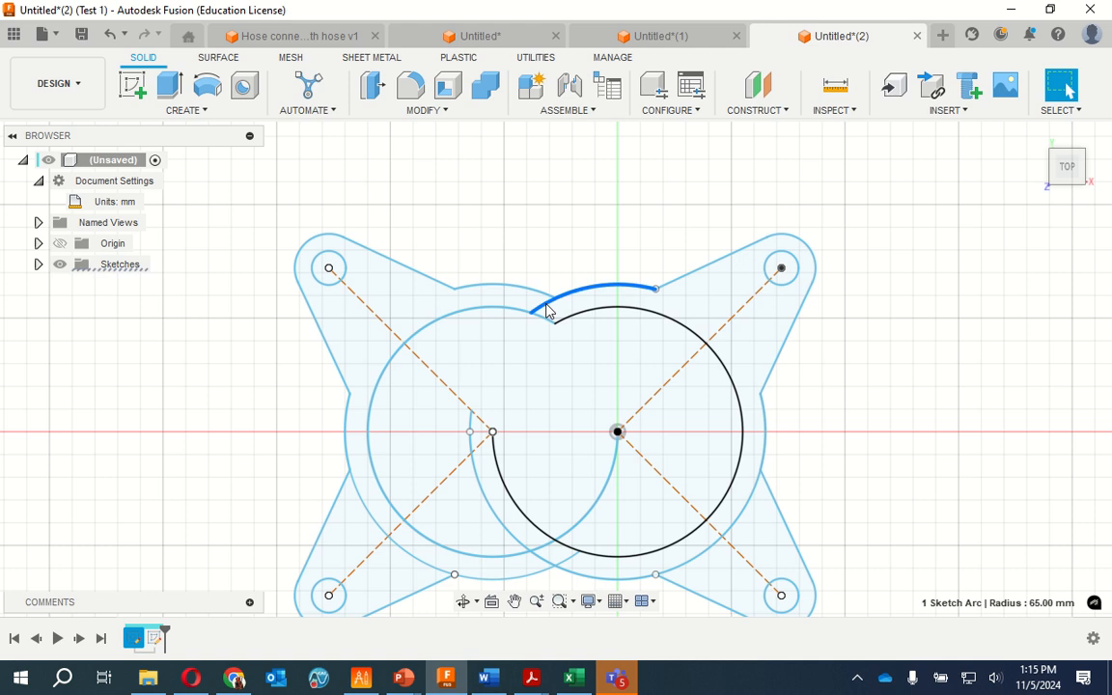
pyautogui.press('Delete')
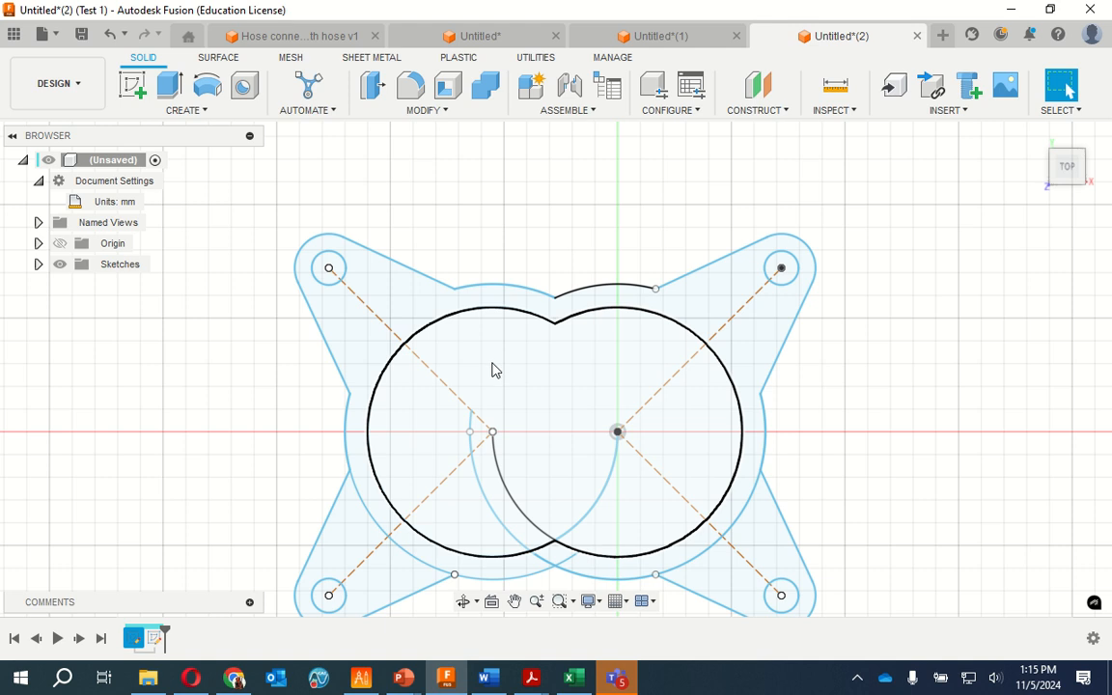
# Delete the overlapping 65 mm radius arcs centred on the origin that run through the lower part of the mirrored circle
pyautogui.click(472, 430)
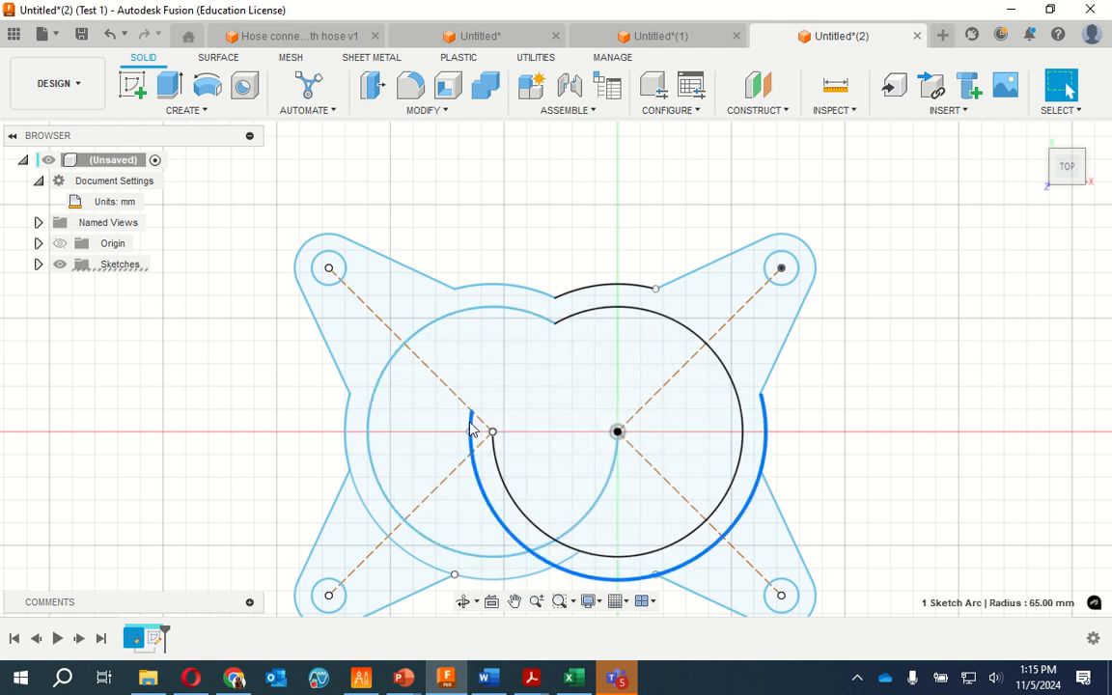
pyautogui.press('Delete')
pyautogui.hotkey('ctrl', 'z')
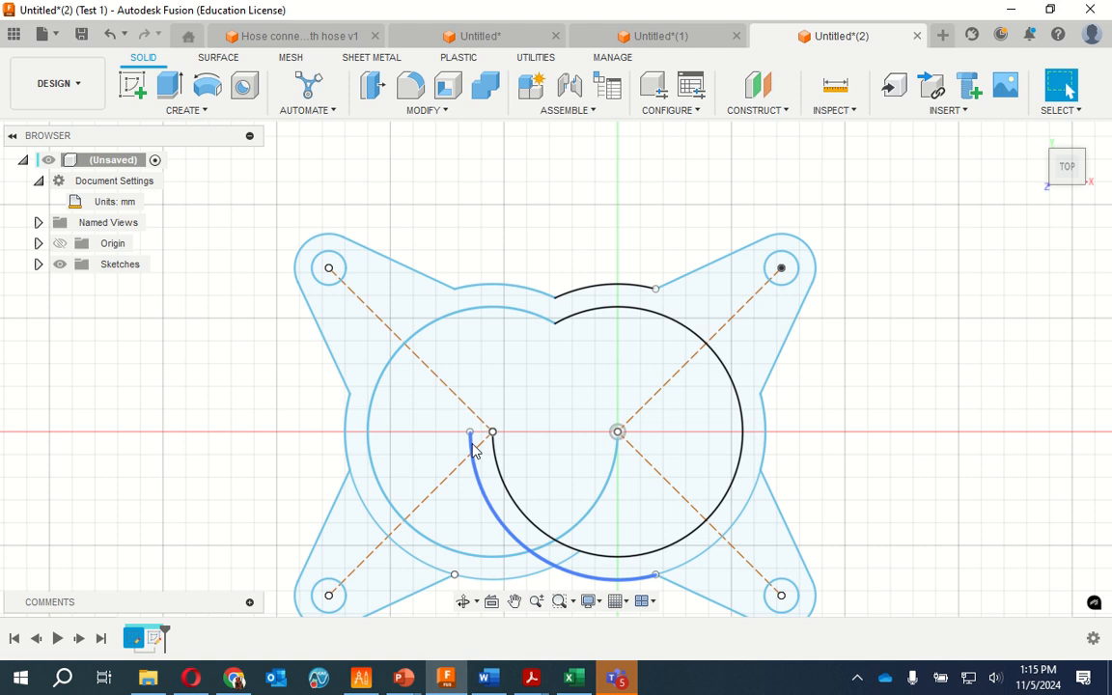
pyautogui.click(472, 446)
pyautogui.press('Delete')
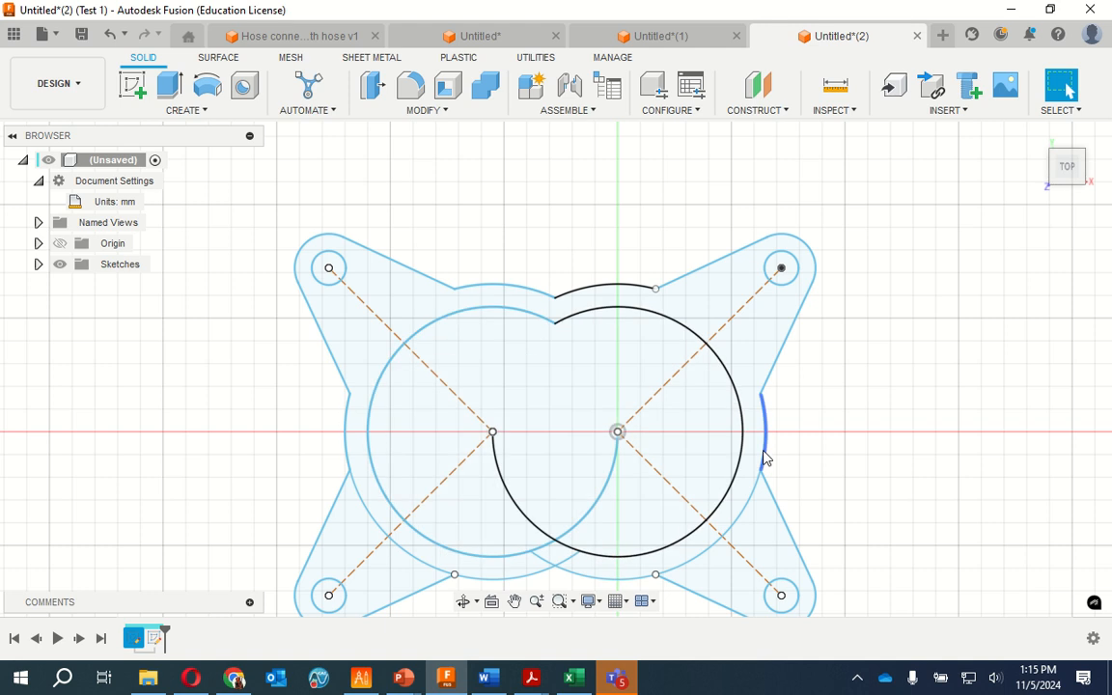
# Try deleting the remaining lower 65 mm radius arc centred on the origin, and undo each deletion
pyautogui.scroll(3, 638, 420)
pyautogui.scroll(-5, 670, 414)
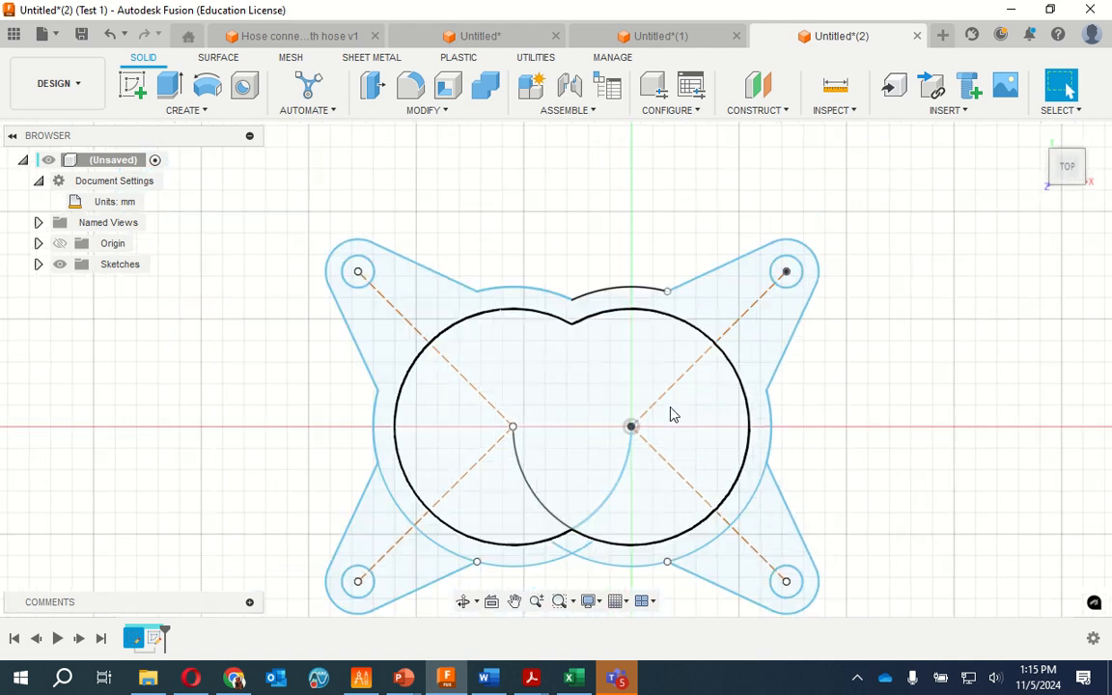
pyautogui.scroll(-2, 753, 529)
pyautogui.scroll(5, 695, 559)
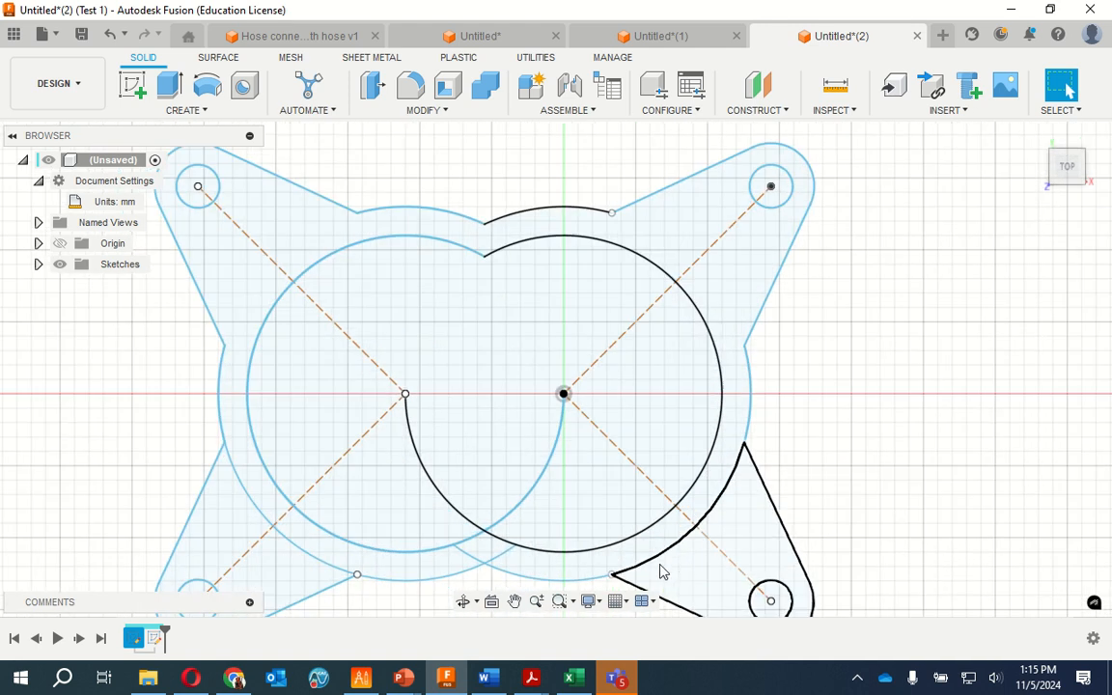
pyautogui.click(732, 486)
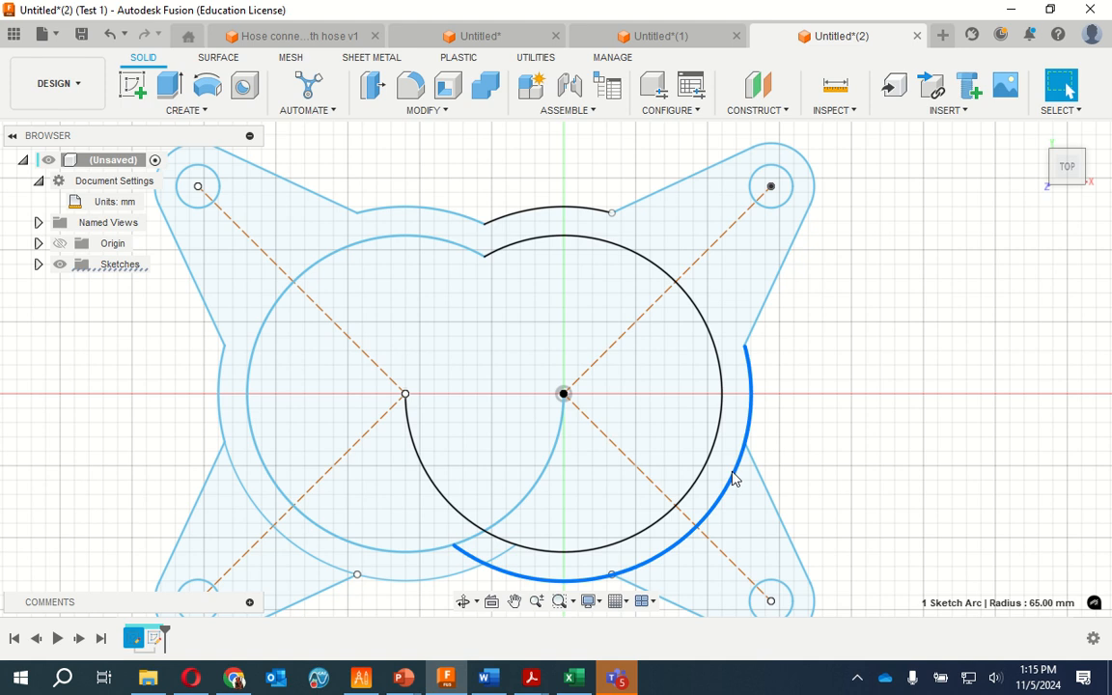
pyautogui.press('Delete')
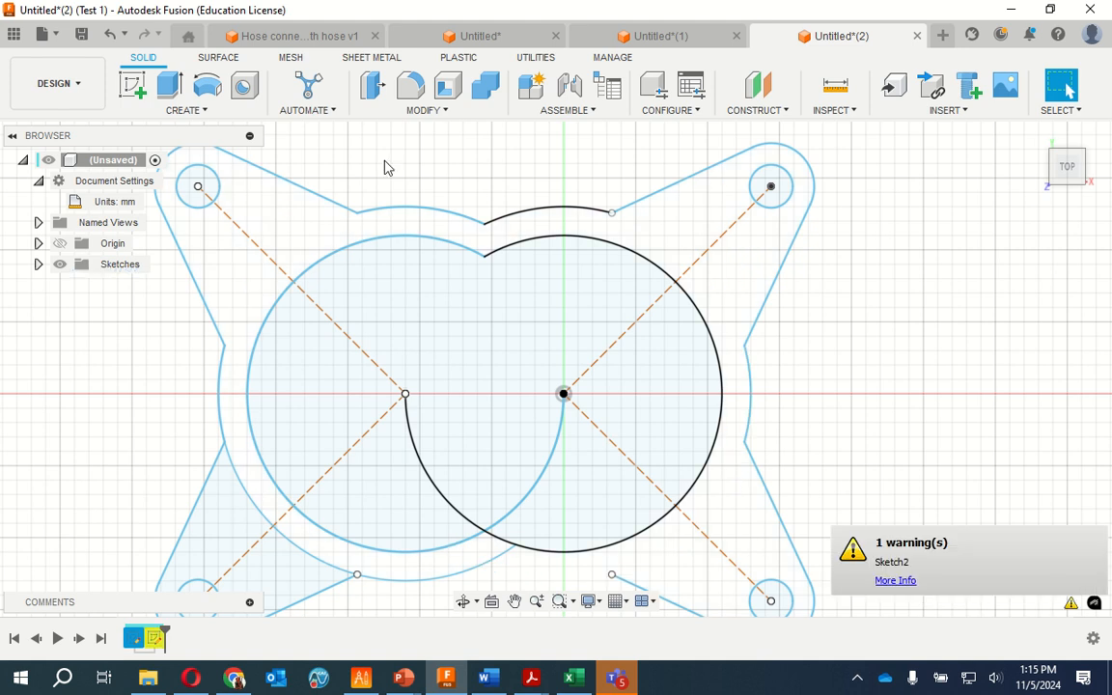
pyautogui.click(109, 36)
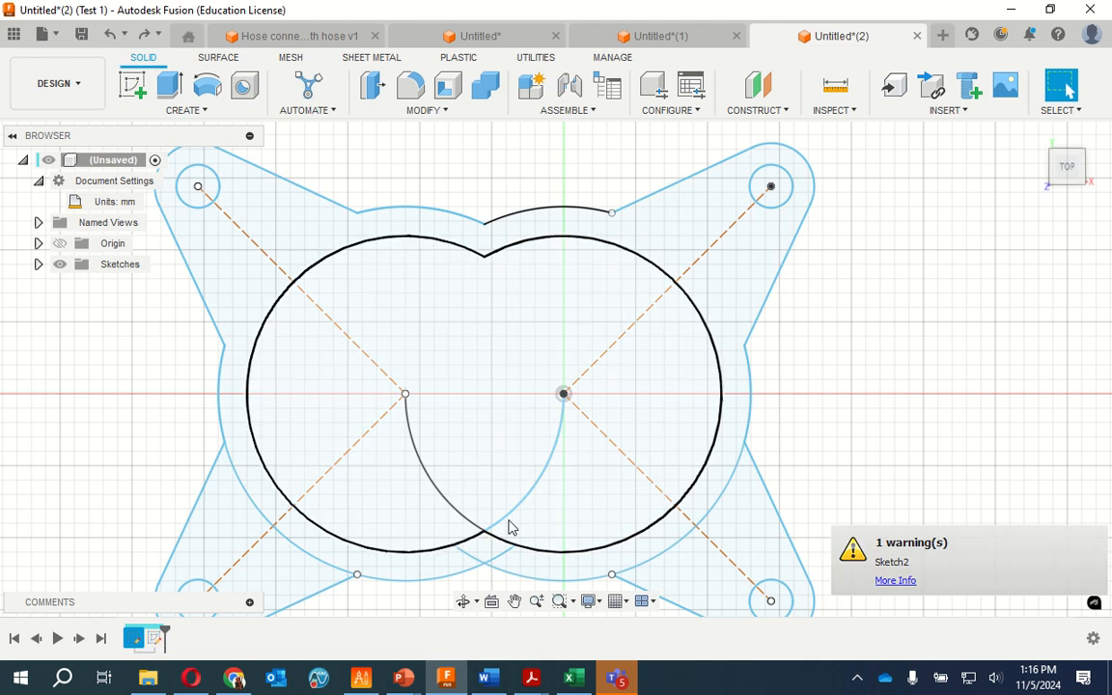
pyautogui.click(622, 577)
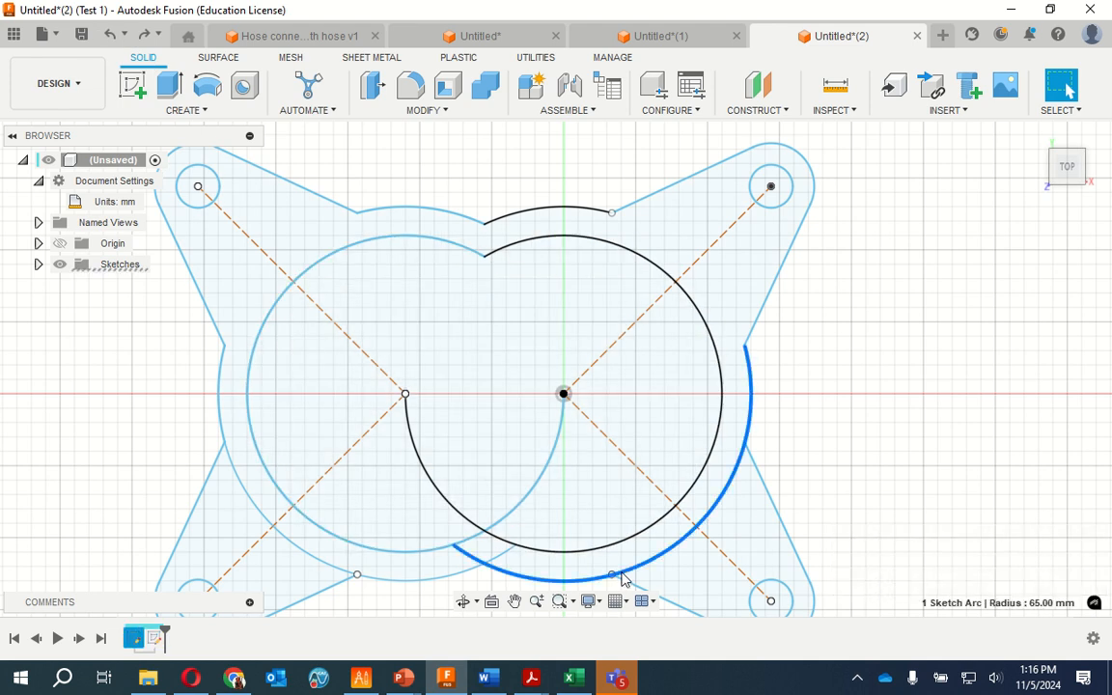
pyautogui.press('Delete')
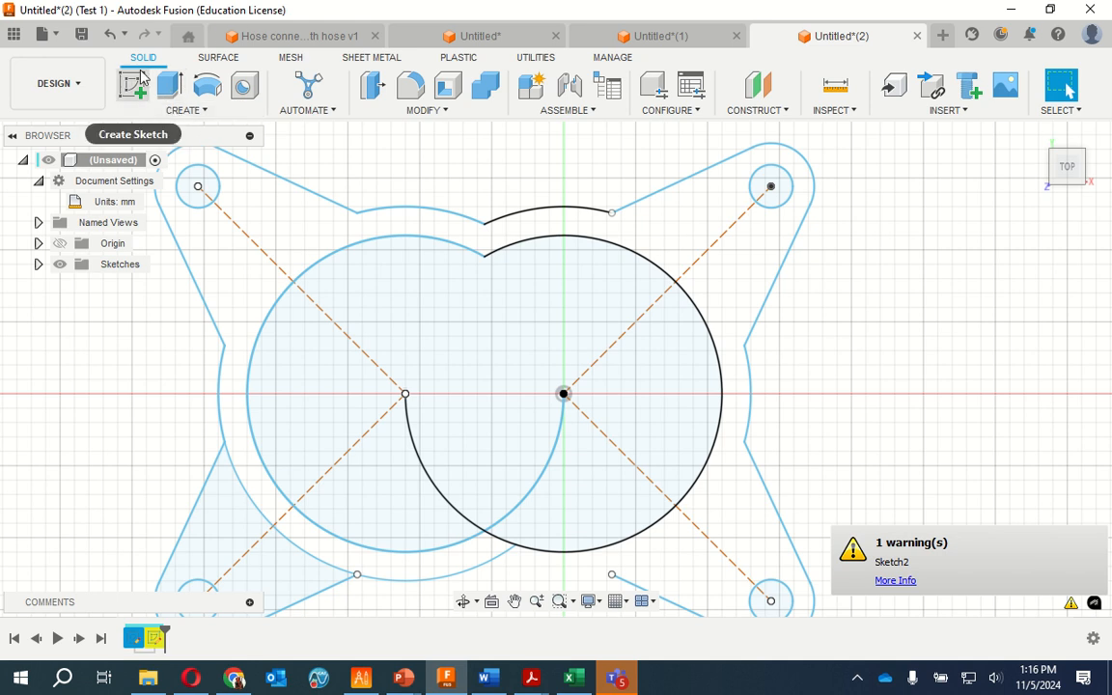
pyautogui.click(109, 34)
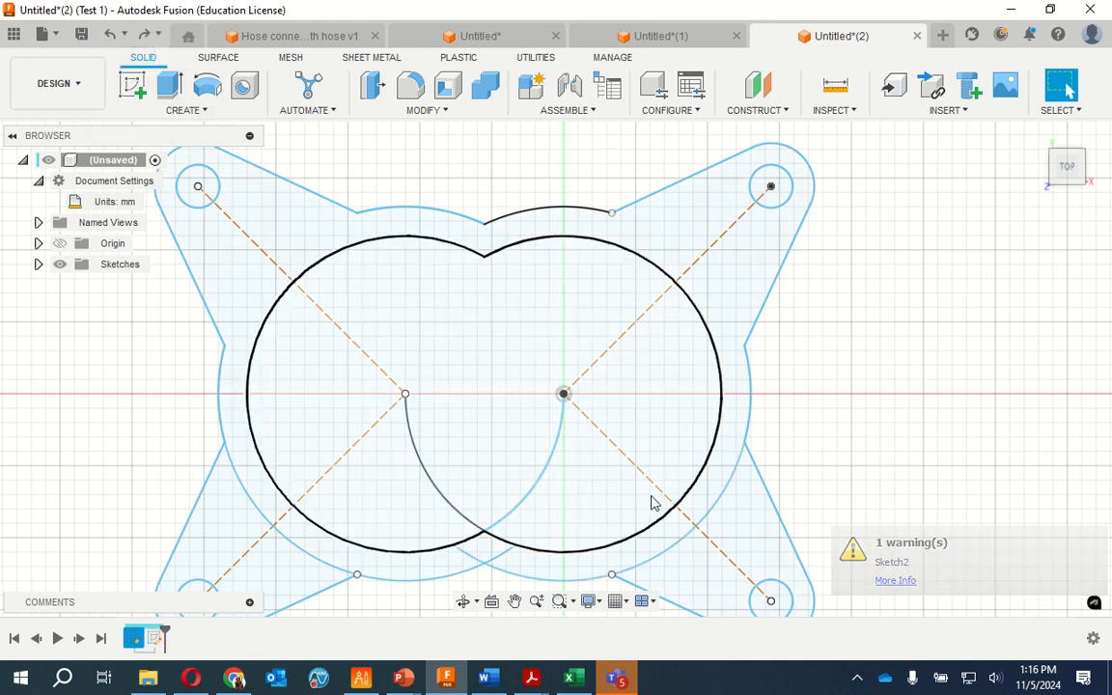
# Reopen the sketch containing the 55 mm radius arc centred on the origin for editing
pyautogui.click(708, 472)
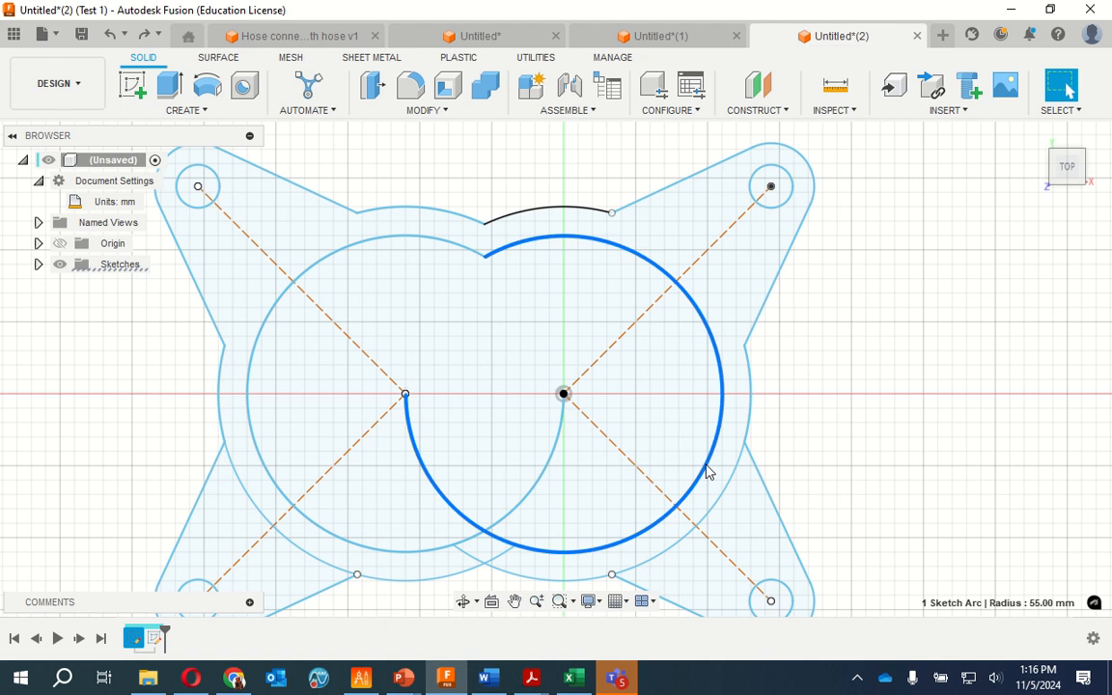
pyautogui.rightClick(708, 472)
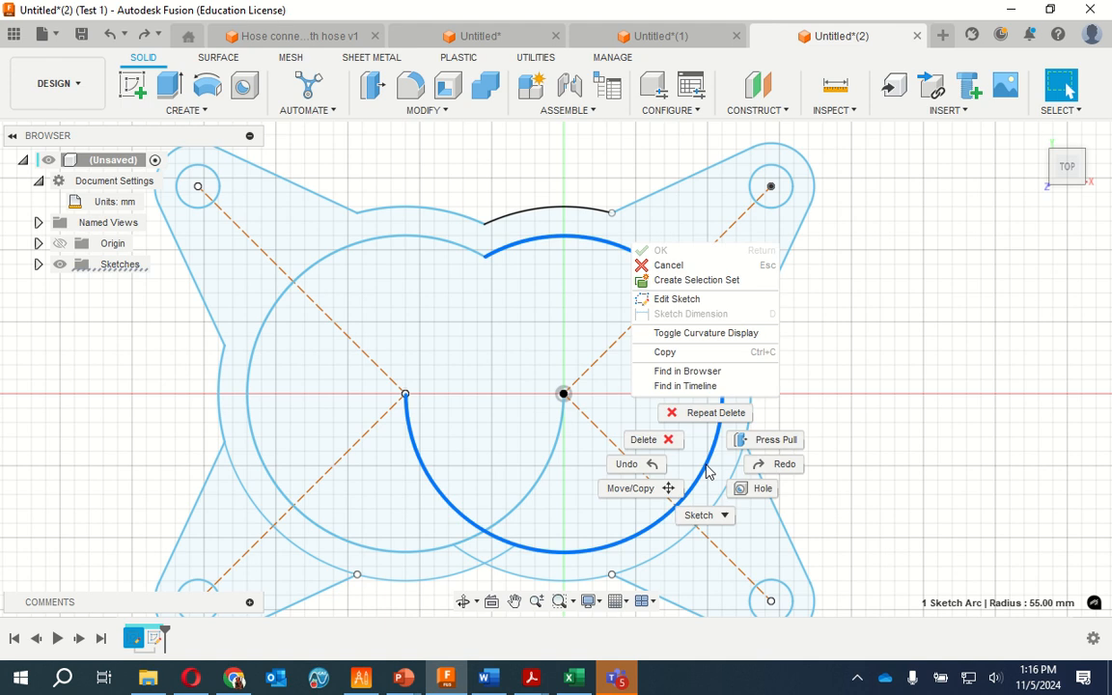
pyautogui.click(687, 298)
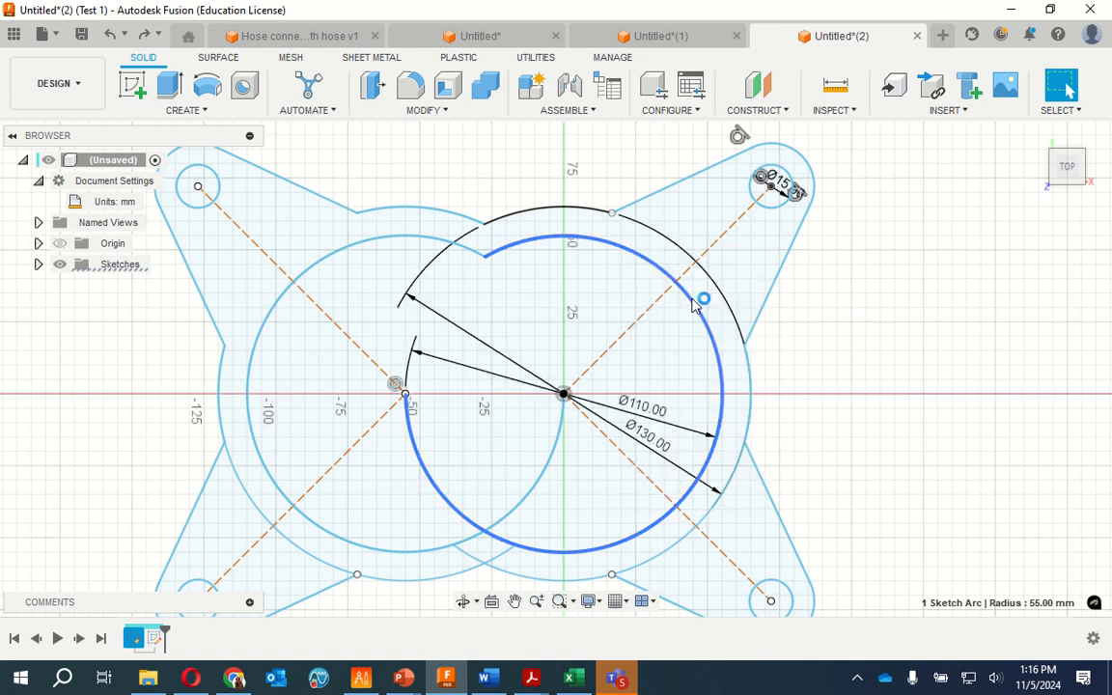
# Trim the 65 mm radius arc across the lower-right arm, the overlapping outer arc ends at the lower notch, and the 55 mm radius arc inside the mirrored circle
pyautogui.click(708, 522)
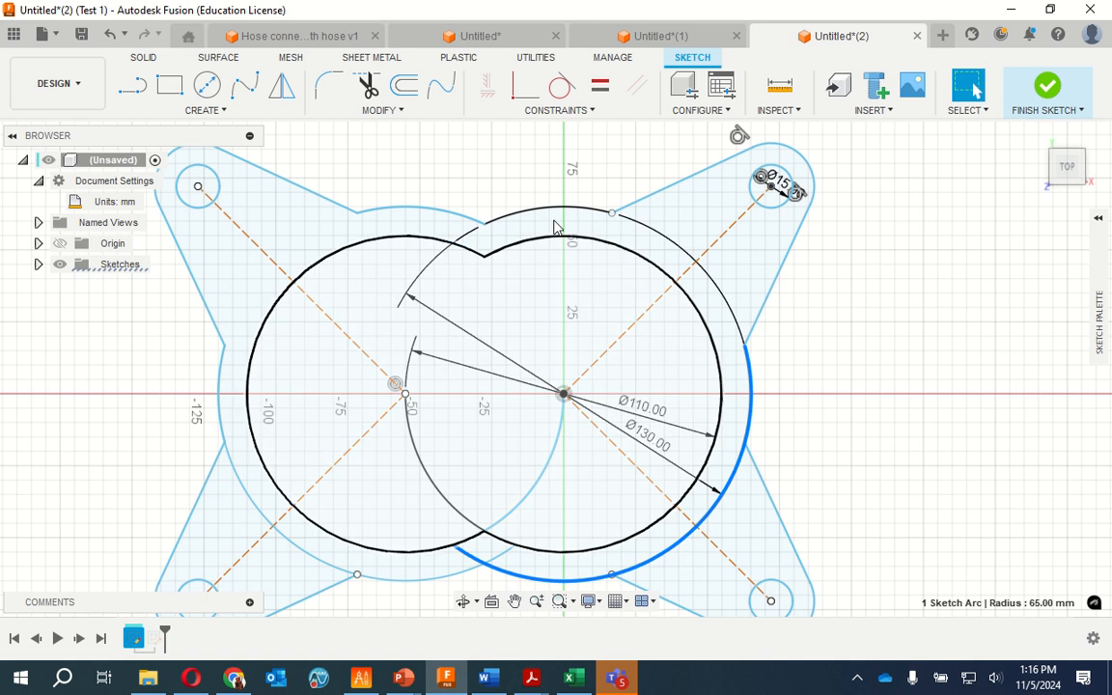
pyautogui.click(368, 87)
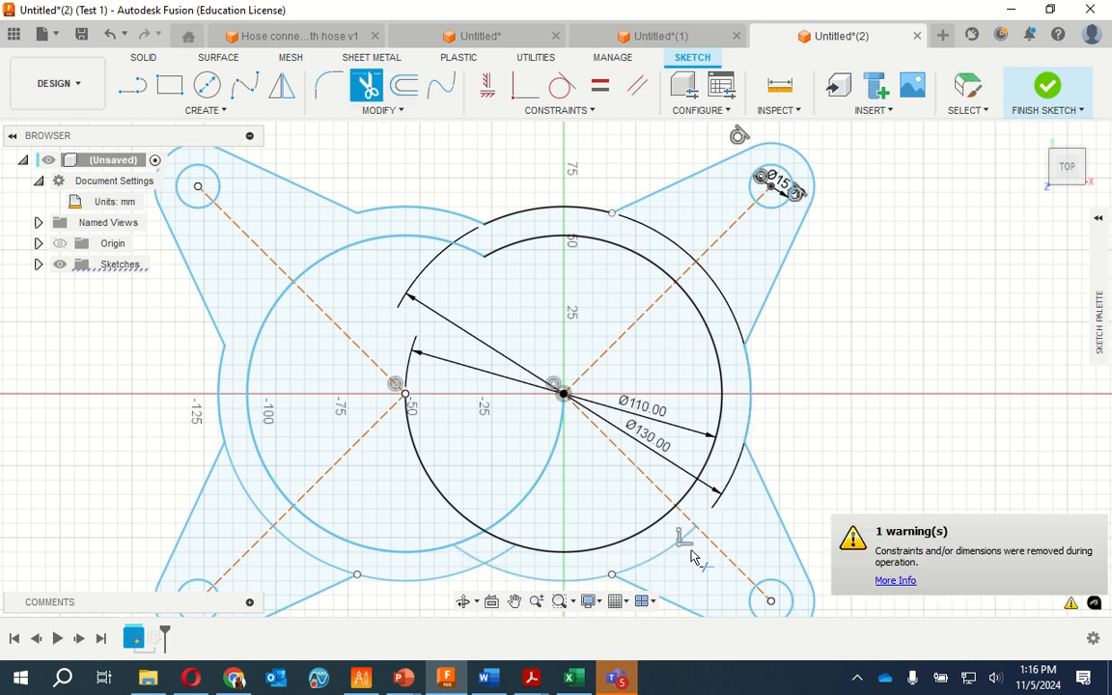
pyautogui.click(658, 563)
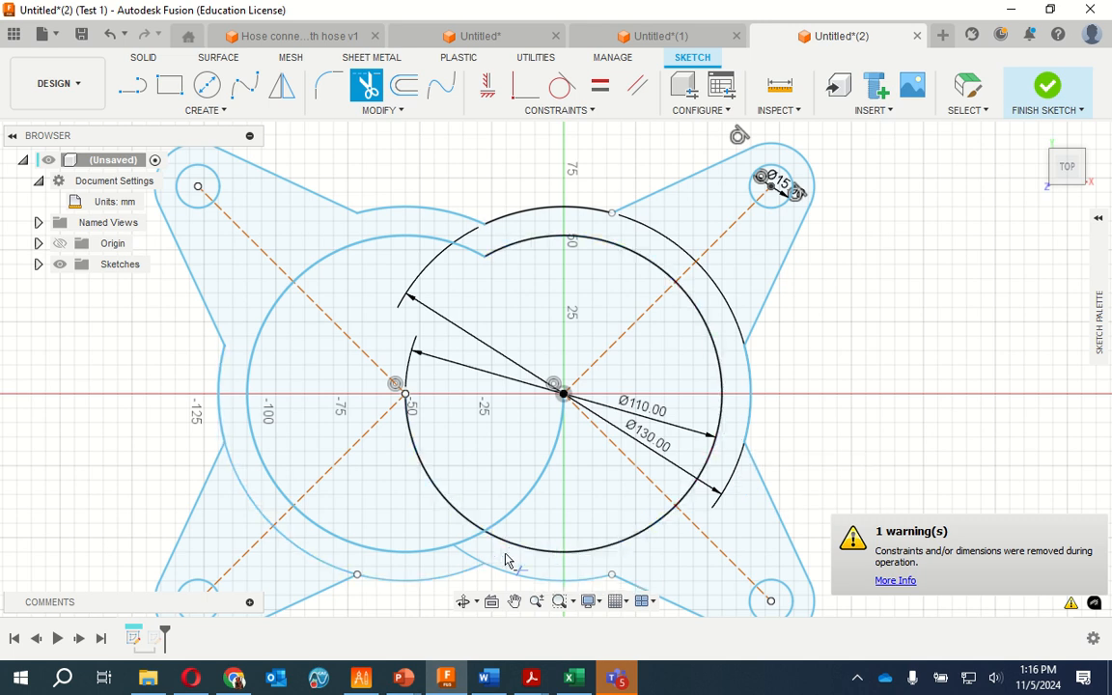
pyautogui.click(468, 560)
pyautogui.click(412, 455)
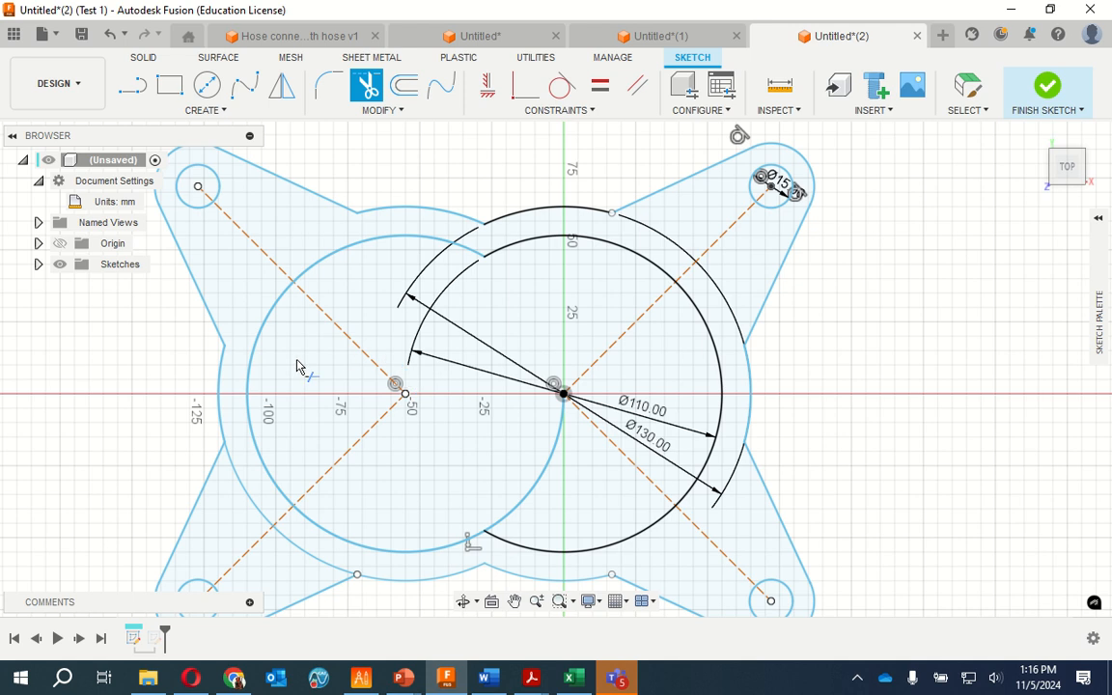
# Trim both segments of the outer arc that crosses the lower-left arm, on either side of the construction line
pyautogui.scroll(2, 892, 301)
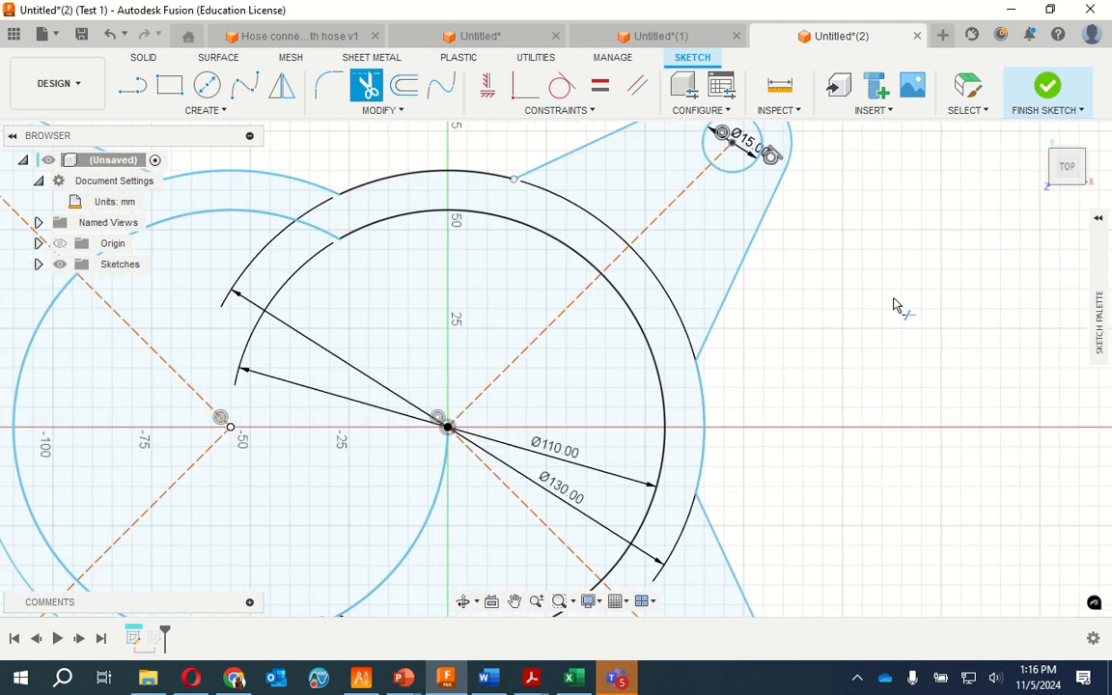
pyautogui.scroll(-3, 894, 300)
pyautogui.scroll(-3, 330, 556)
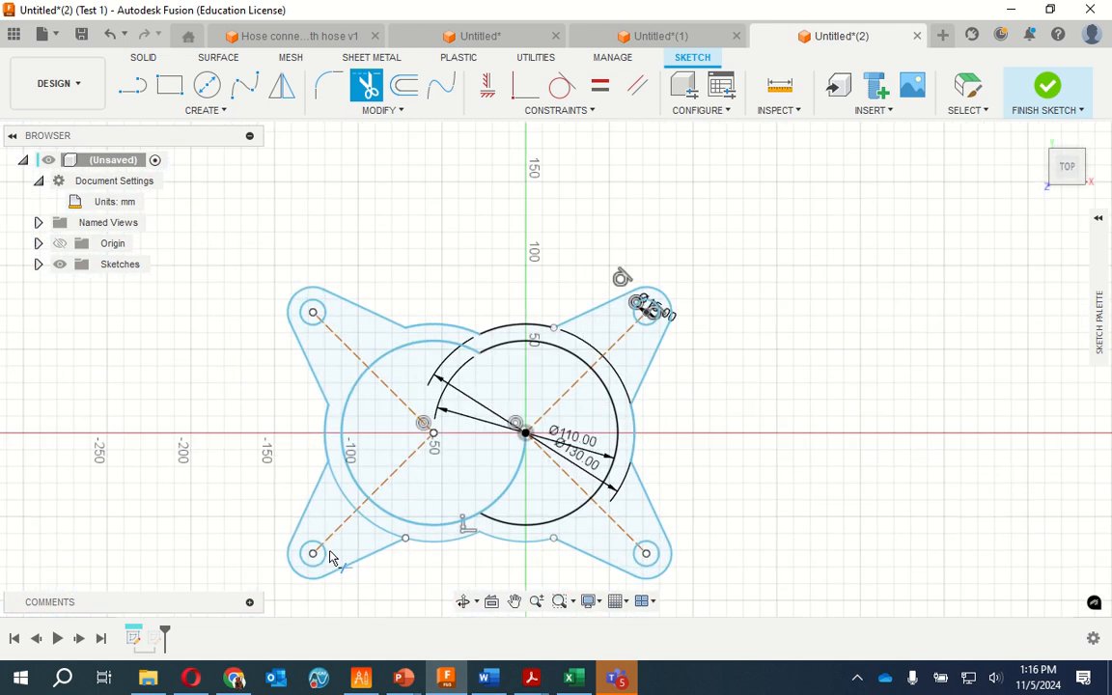
pyautogui.scroll(4, 330, 556)
pyautogui.scroll(4, 329, 556)
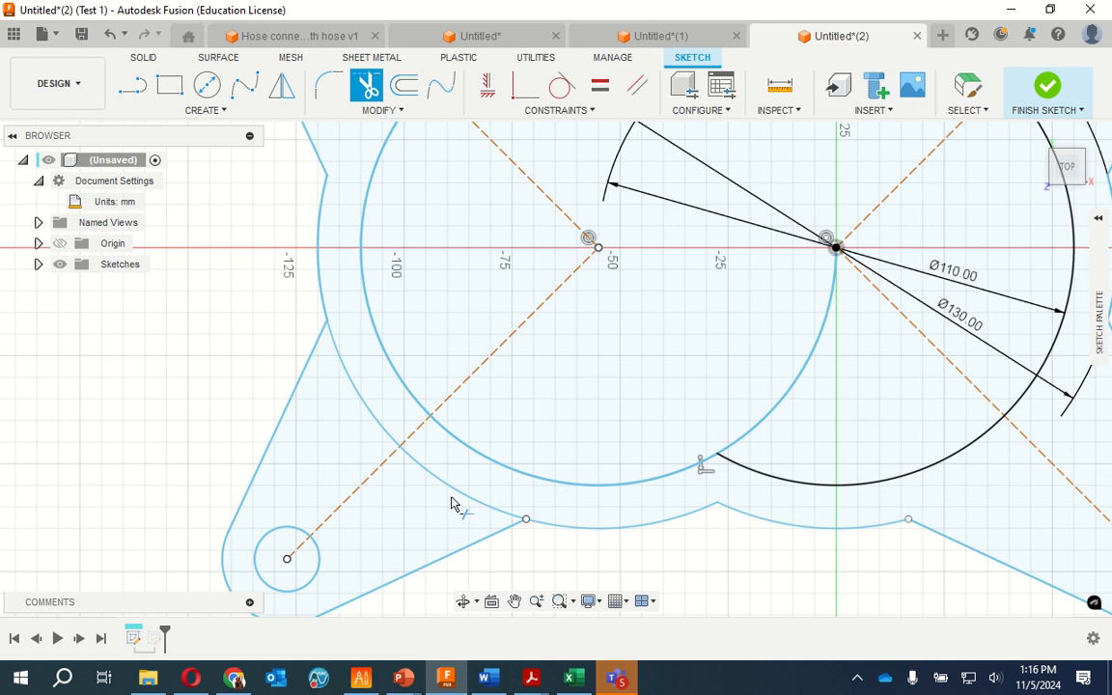
pyautogui.click(462, 496)
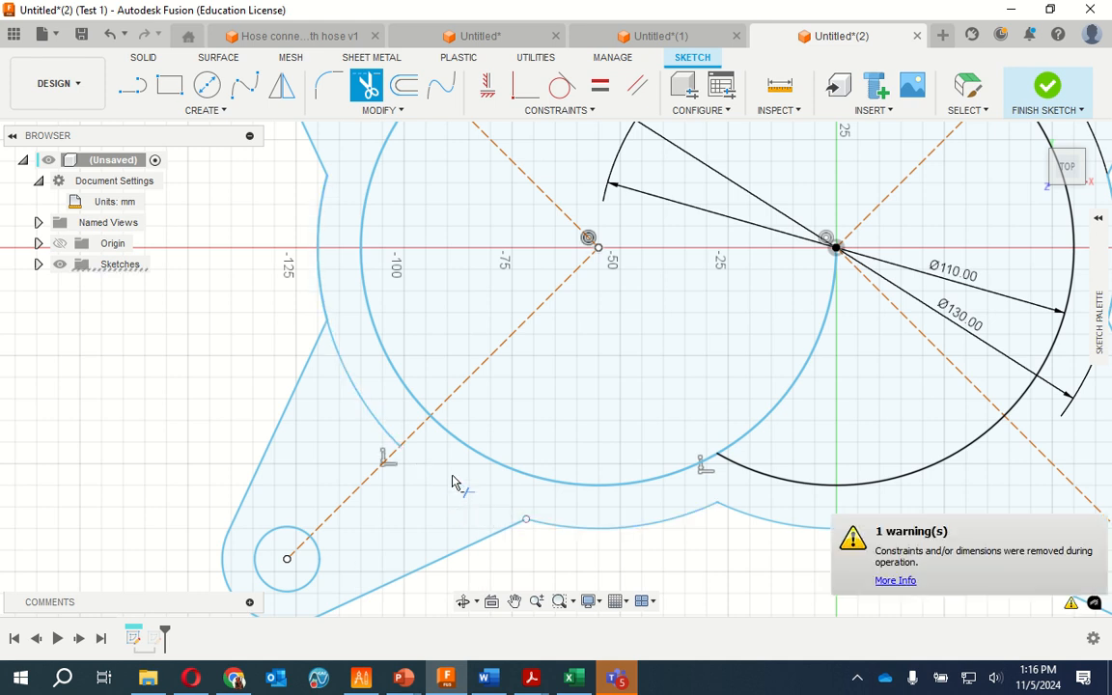
pyautogui.click(368, 416)
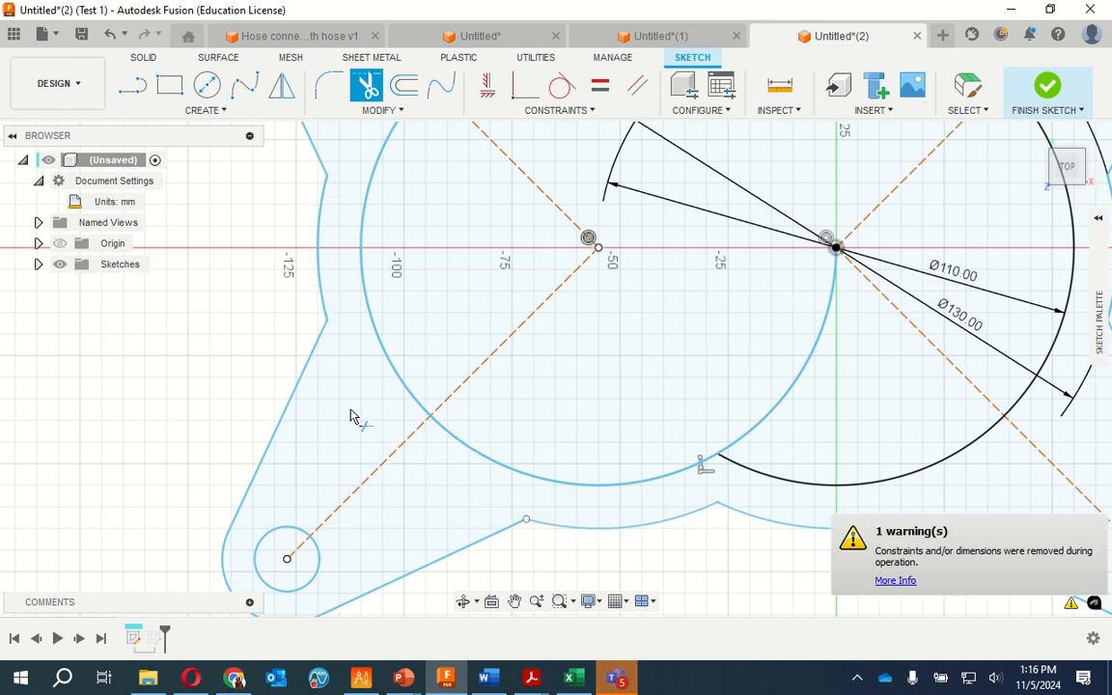
pyautogui.scroll(-4, 227, 420)
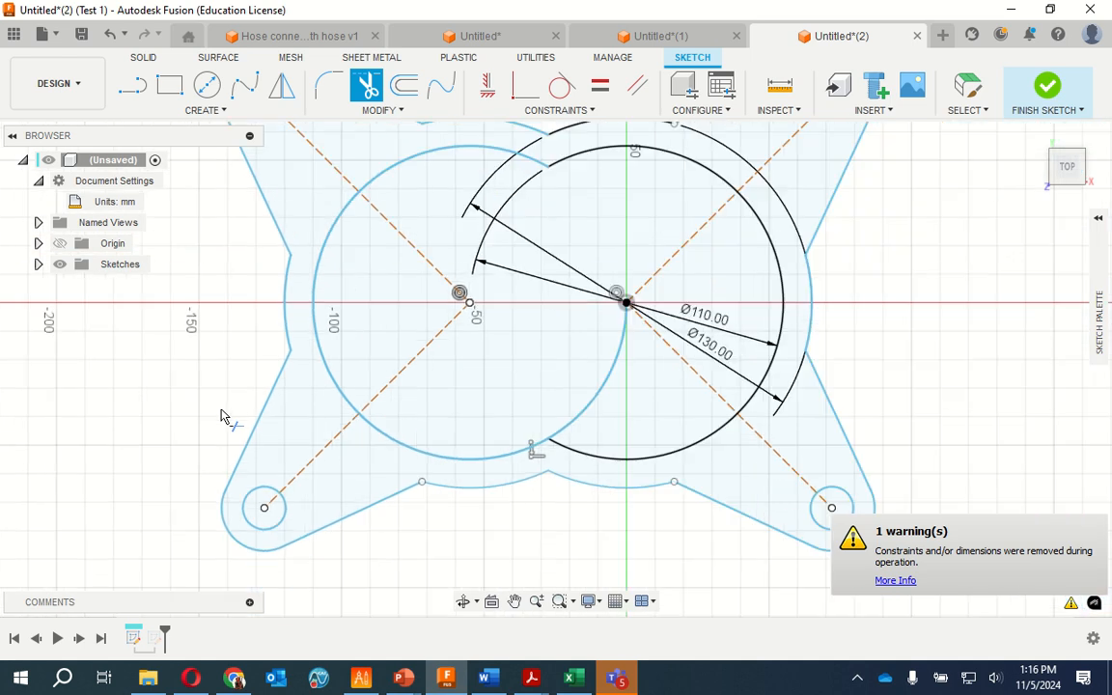
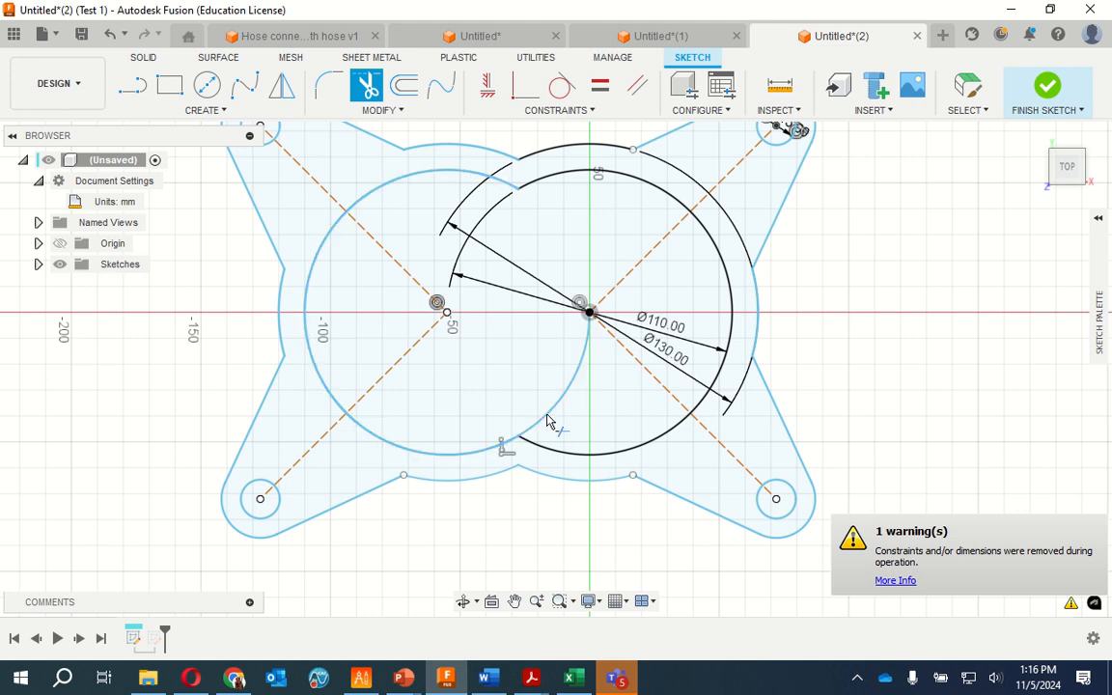
# Trim the lower section of the mirrored 55 mm radius arc that runs inside the circle centred on the origin
pyautogui.click(547, 421)
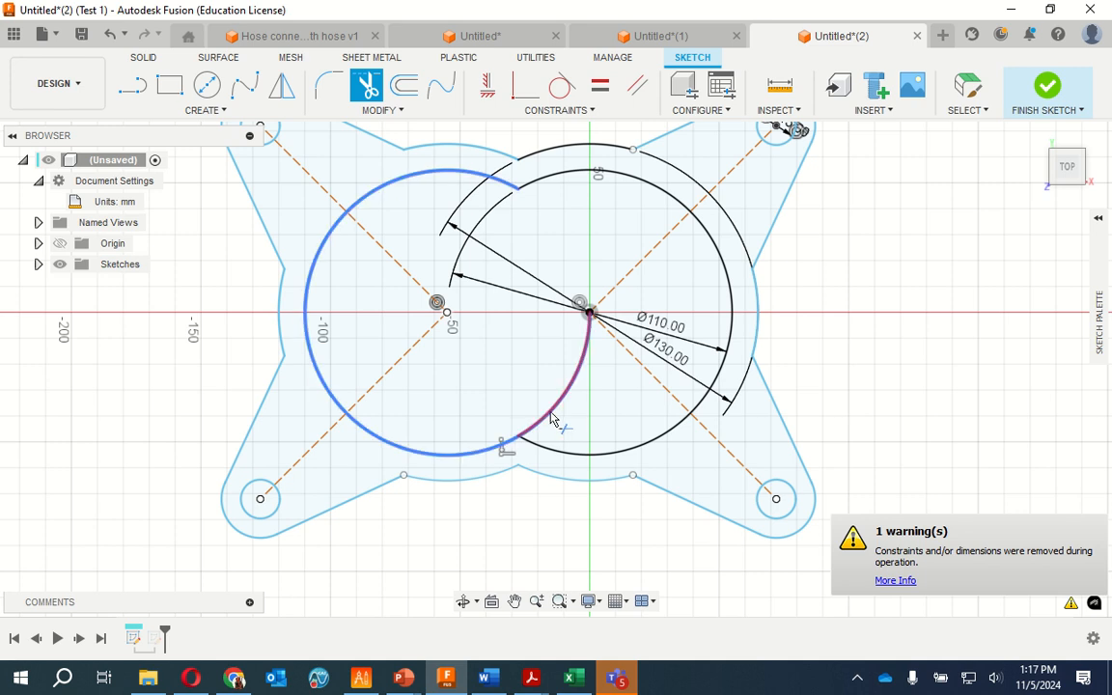
pyautogui.click(552, 422)
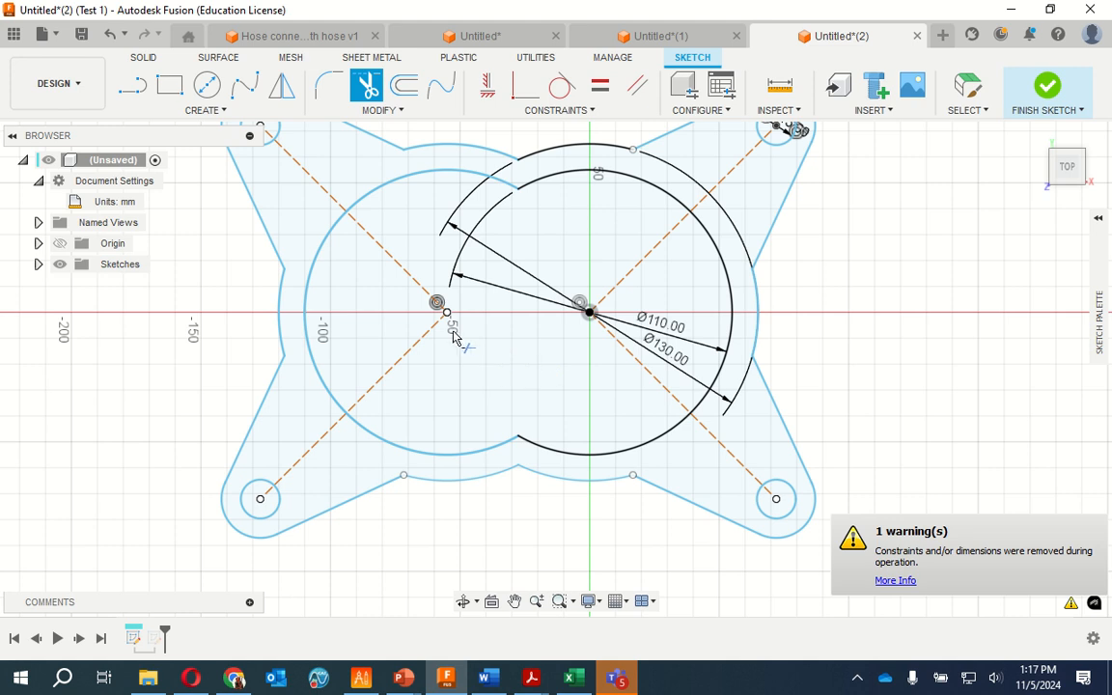
pyautogui.scroll(1, 520, 280)
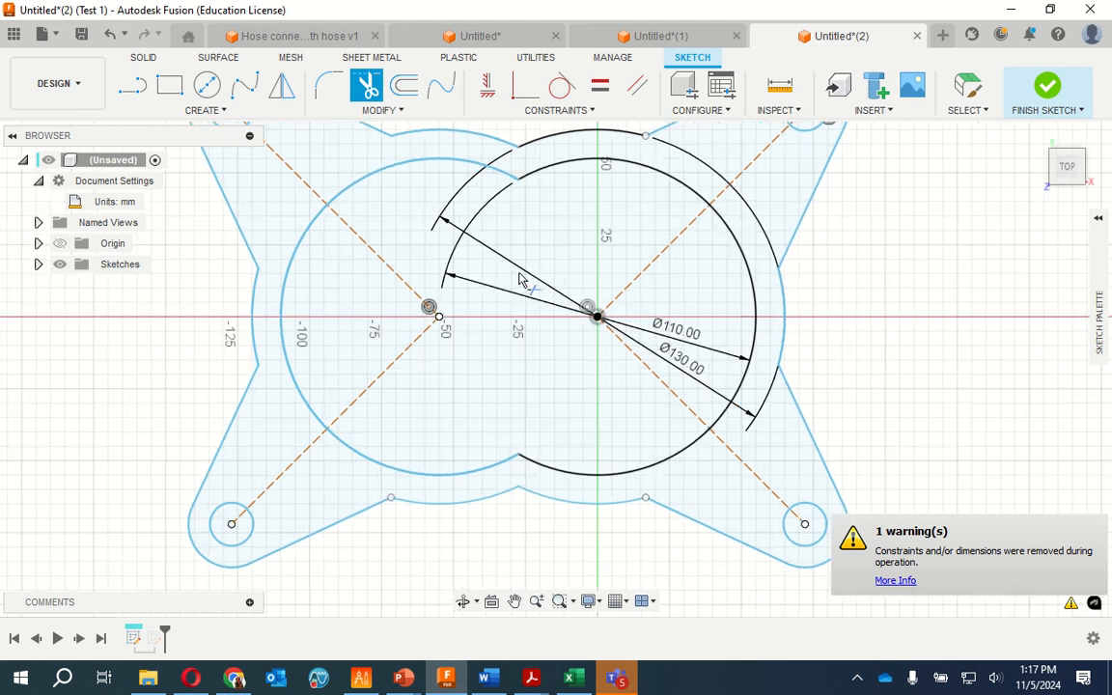
pyautogui.scroll(-4, 522, 285)
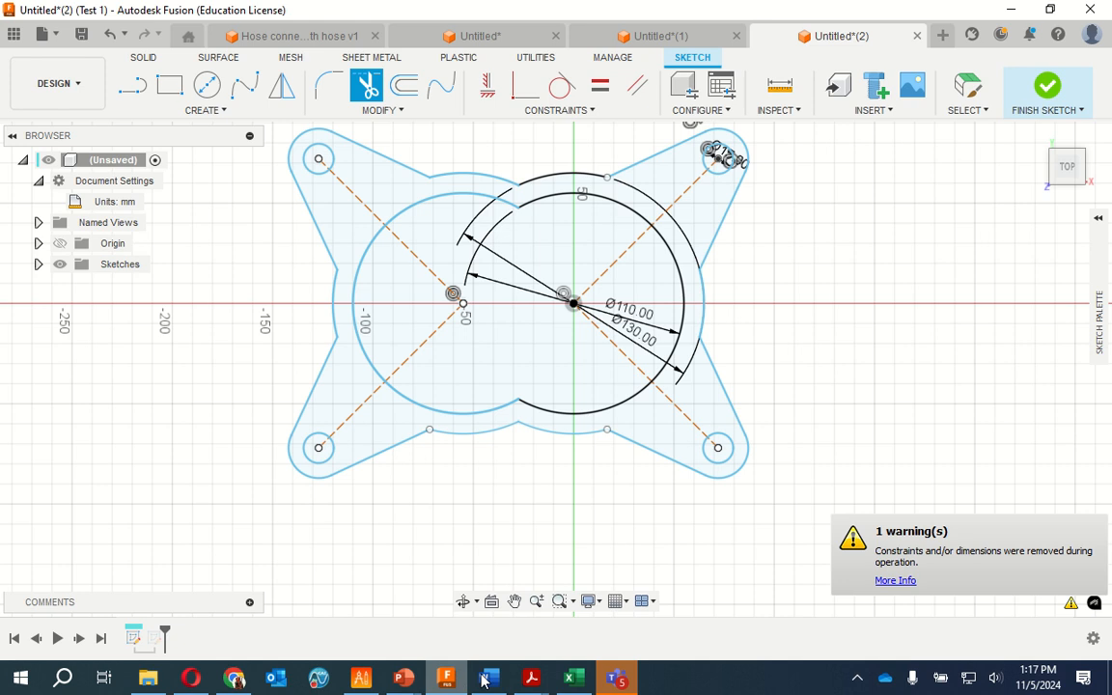
# Switch to Faceplate.pdf in Acrobat Reader, examine the radii at the upper notch between the two lobes, and return to the Fusion sketch
pyautogui.moveTo(531, 678)
pyautogui.click(618, 579)
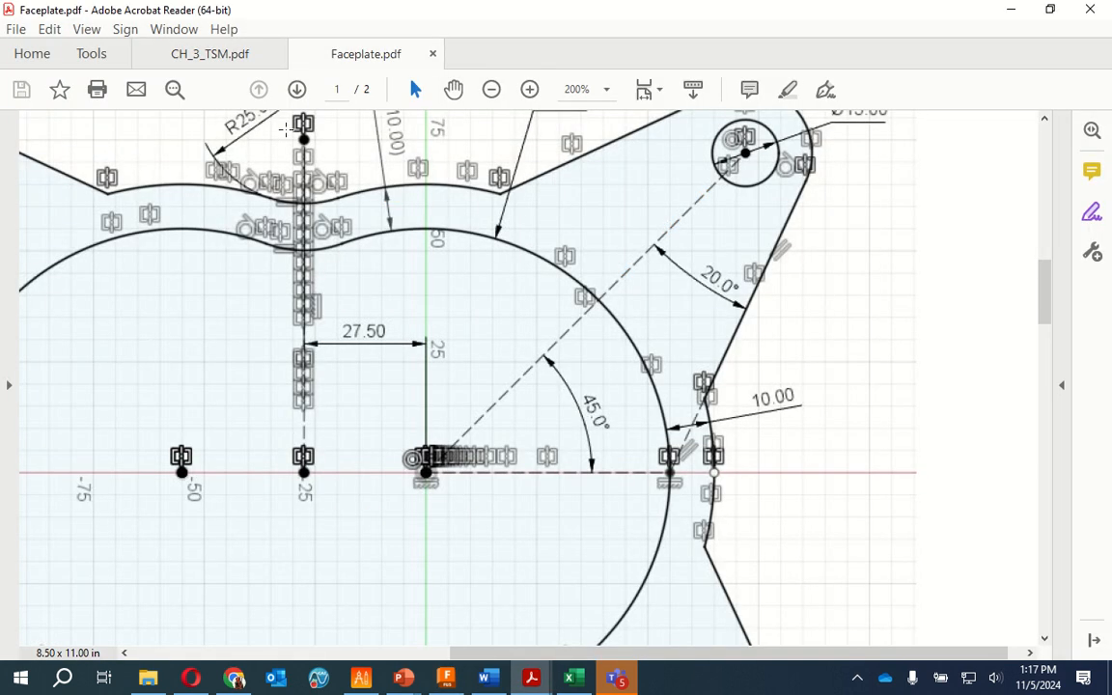
pyautogui.scroll(-2, 304, 198)
pyautogui.scroll(7, 313, 206)
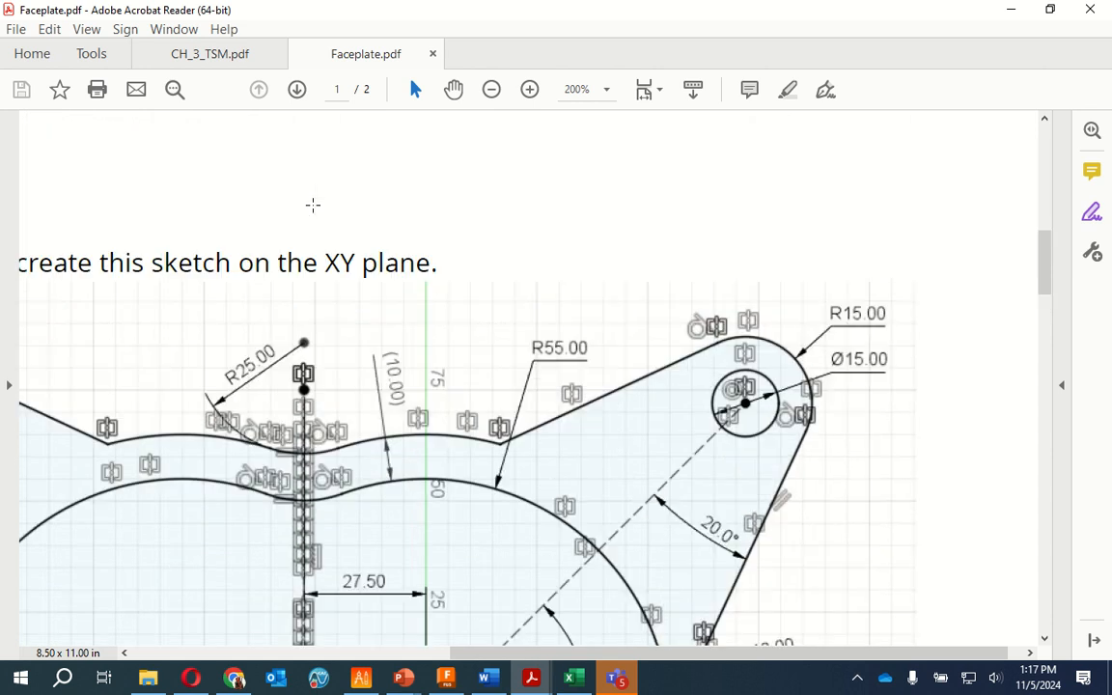
pyautogui.scroll(-2, 312, 219)
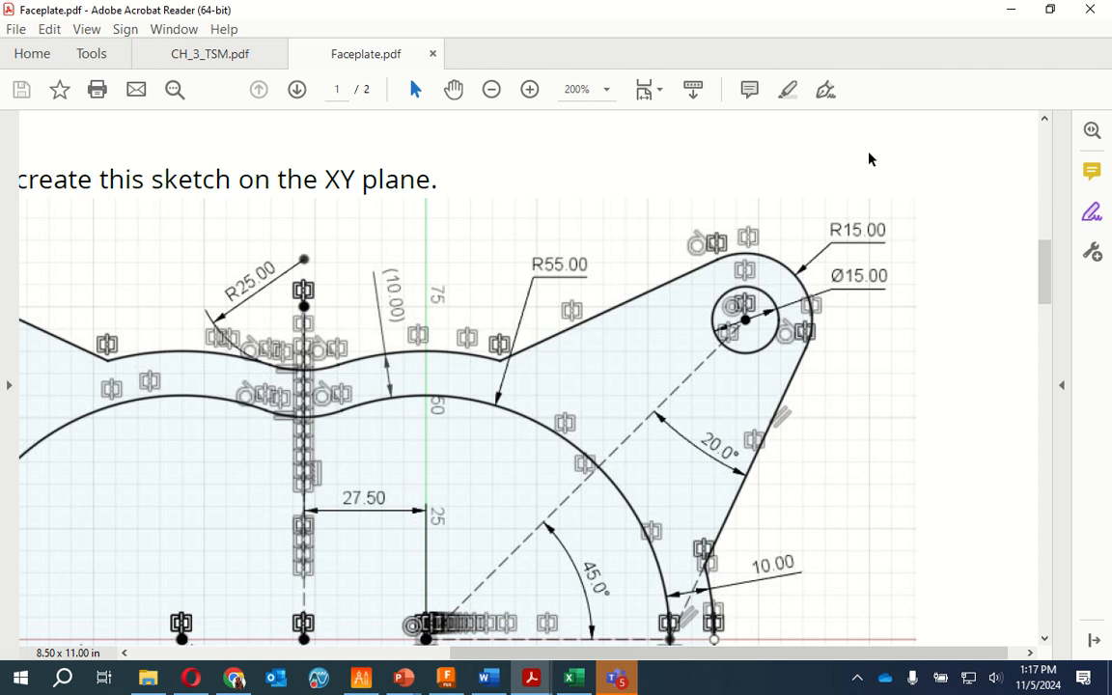
pyautogui.click(1011, 9)
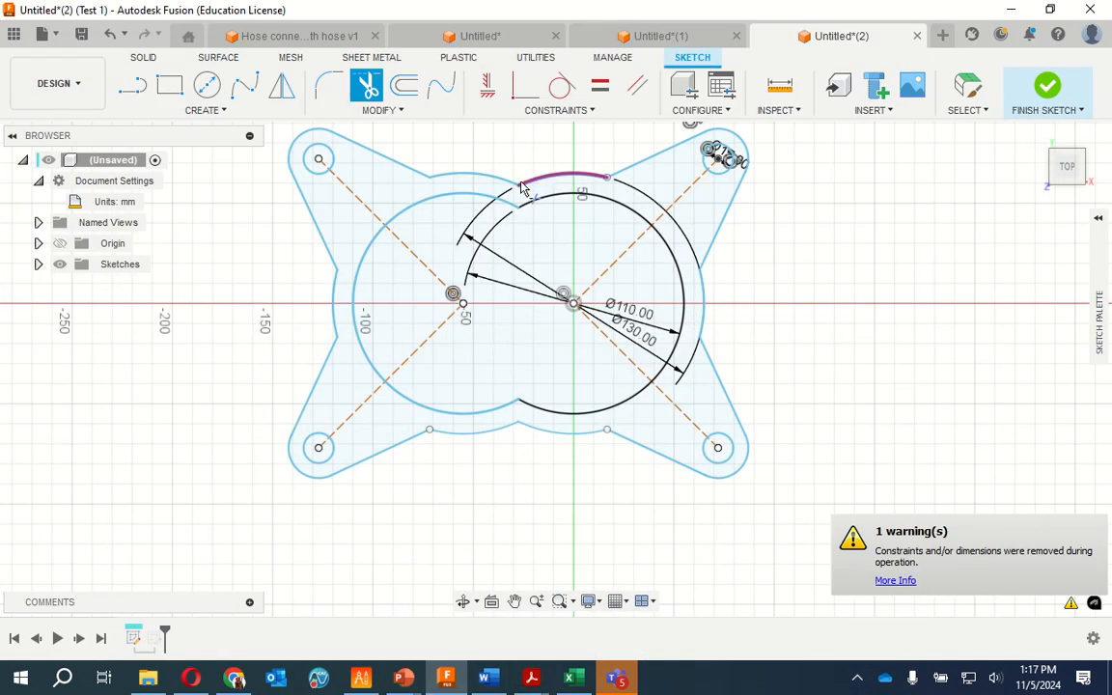
# Fillet the two outer arcs where they meet at the upper notch with a 25 mm radius
pyautogui.click(328, 85)
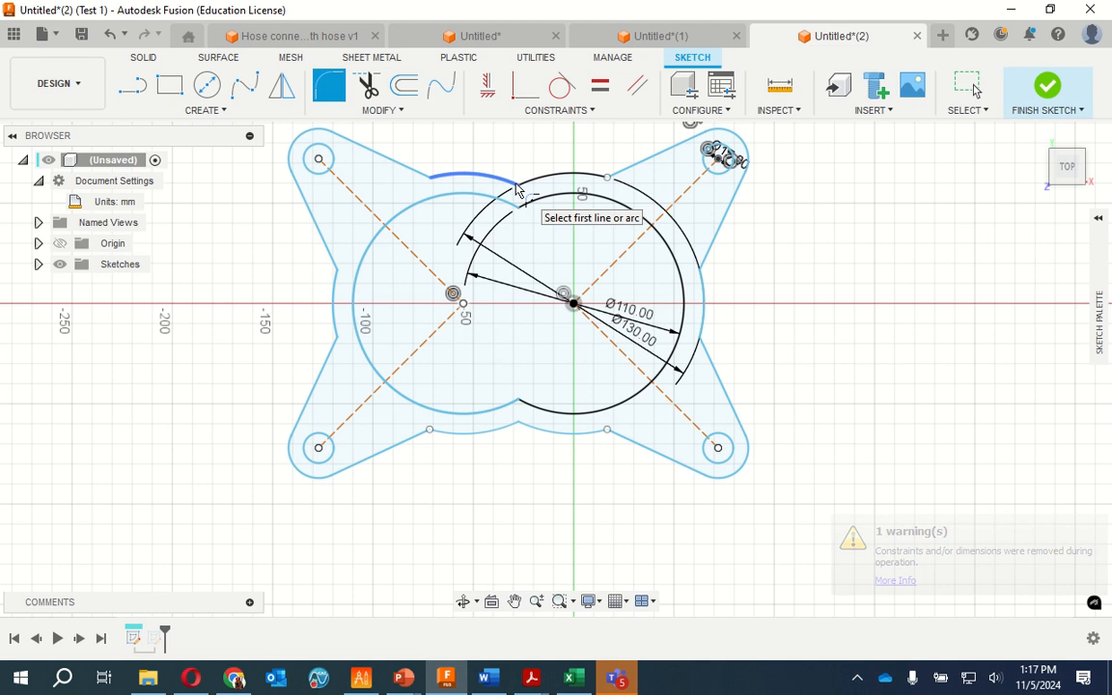
pyautogui.click(514, 185)
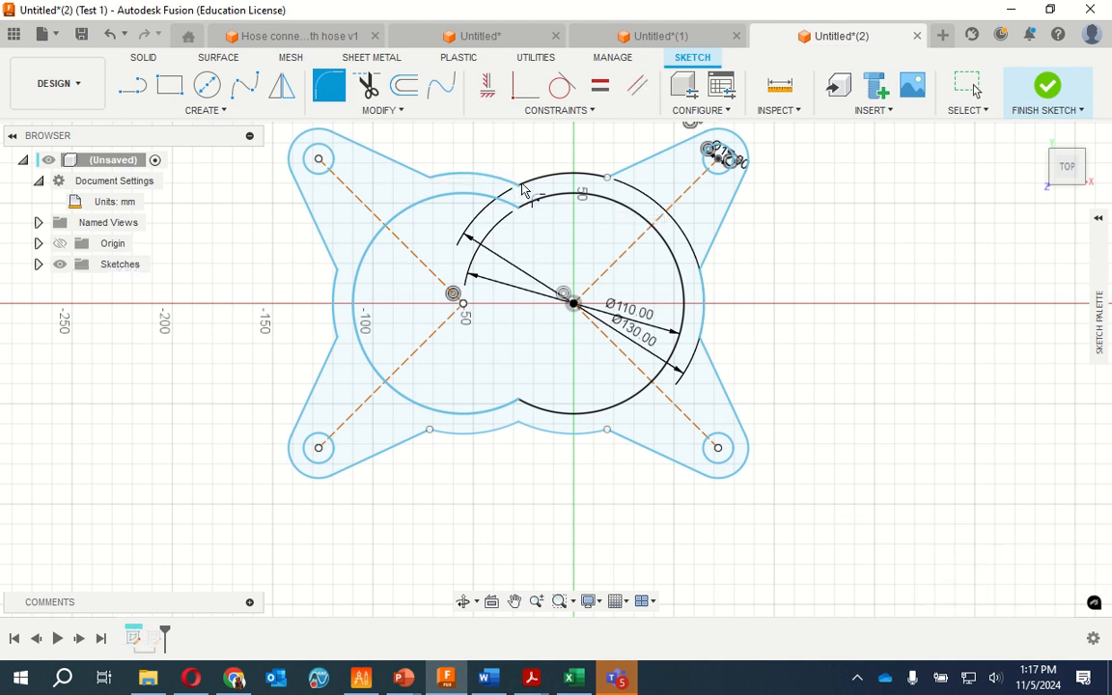
pyautogui.click(512, 185)
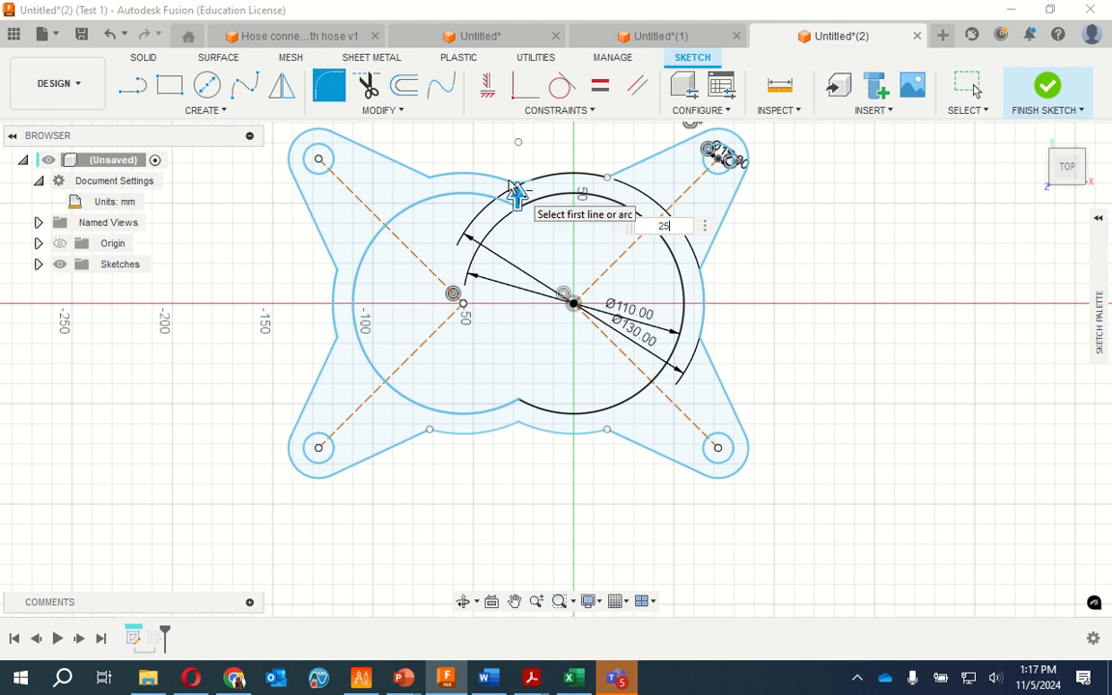
pyautogui.press('Return')
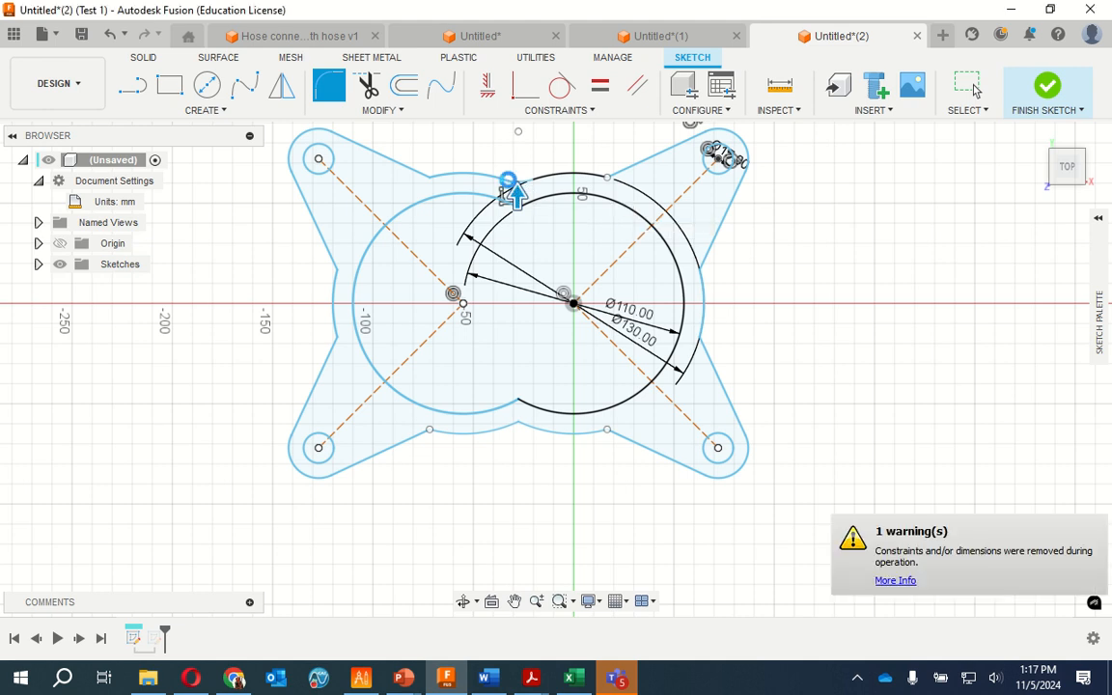
pyautogui.press('Escape')
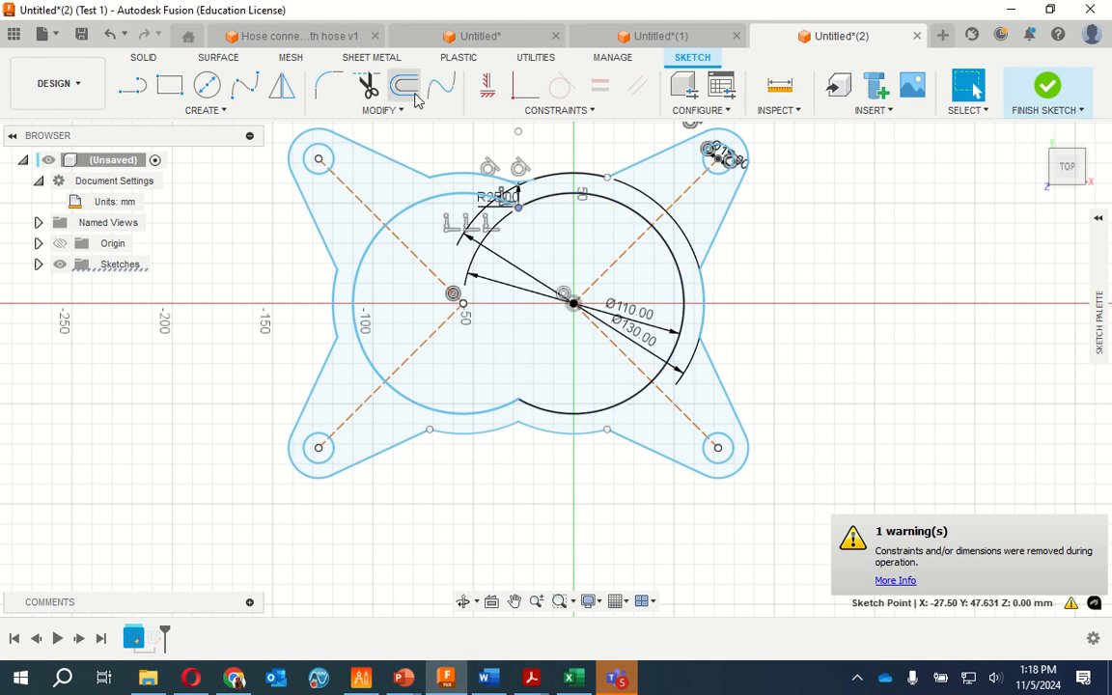
# Fillet the two inner 55 mm radius arcs at the upper notch with a 35 mm radius
pyautogui.click(328, 85)
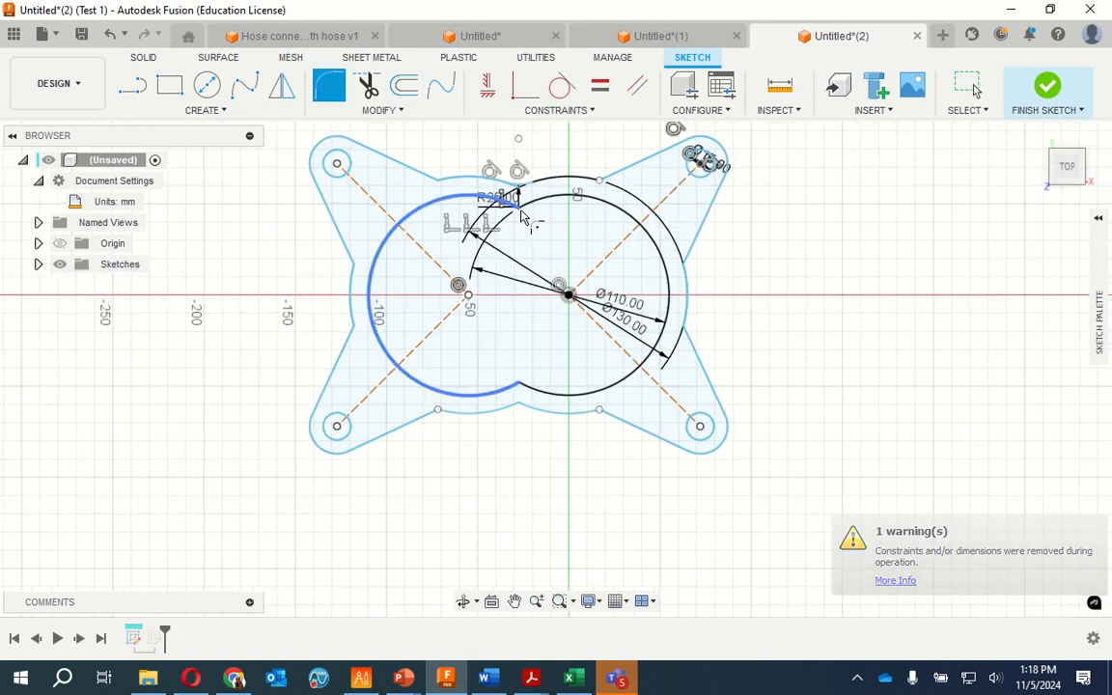
pyautogui.scroll(5, 530, 222)
pyautogui.click(531, 200)
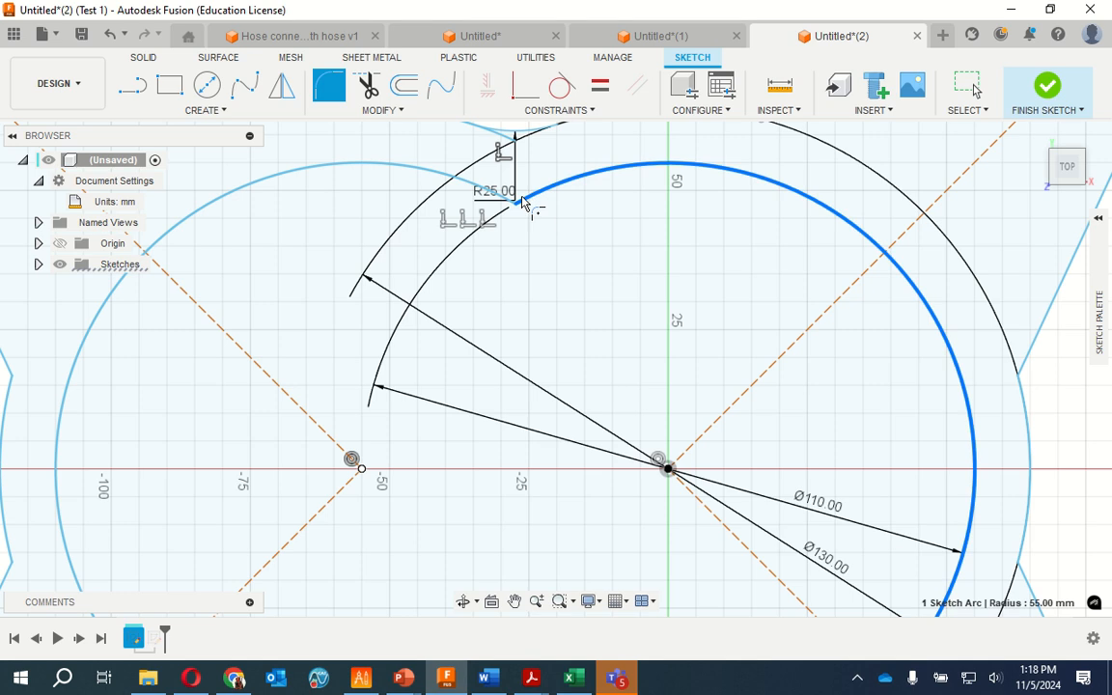
pyautogui.click(511, 205)
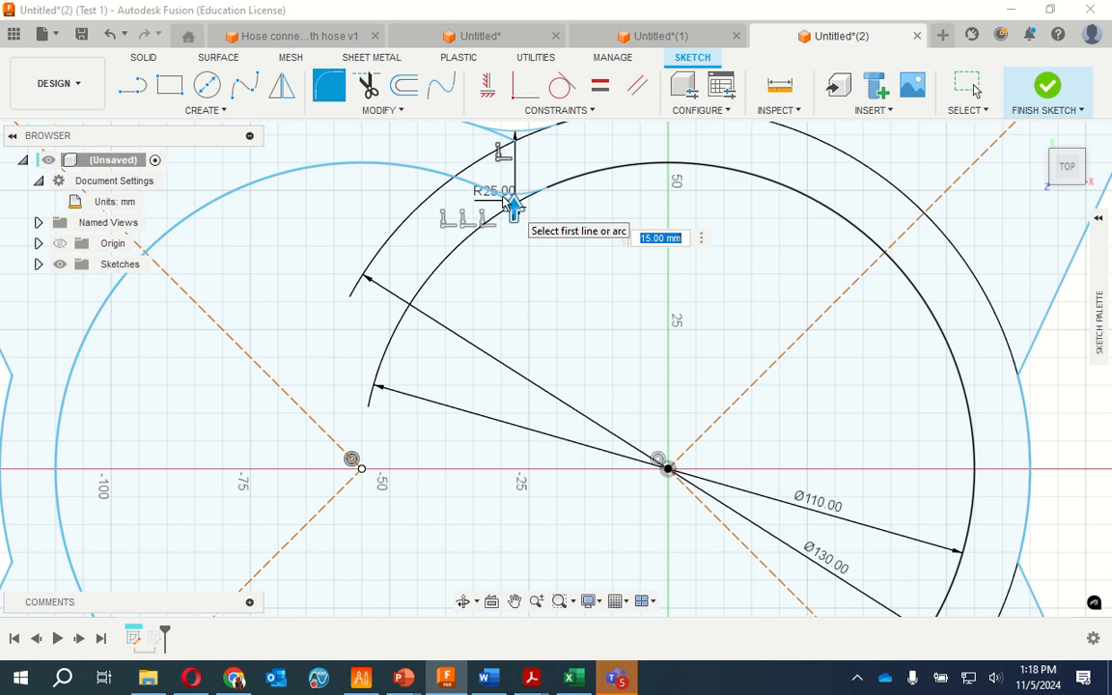
pyautogui.write('35')
pyautogui.press('Return')
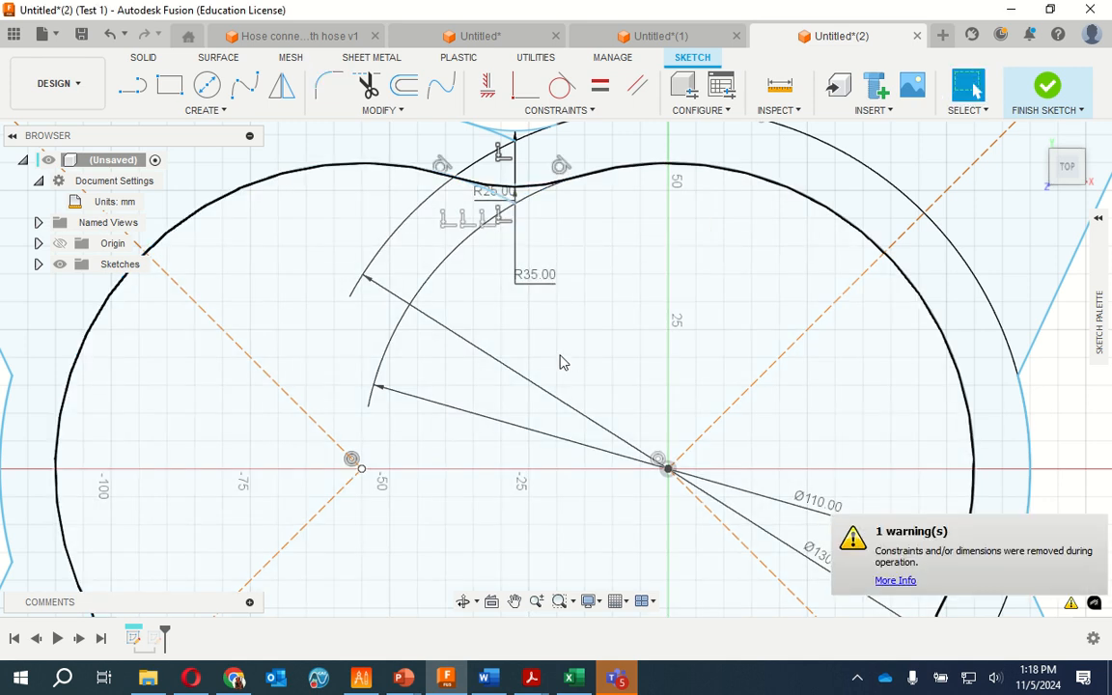
# Fillet the two inner 55 mm radius arcs at the lower notch with a 35 mm radius
pyautogui.scroll(2, 484, 347)
pyautogui.scroll(-5, 477, 342)
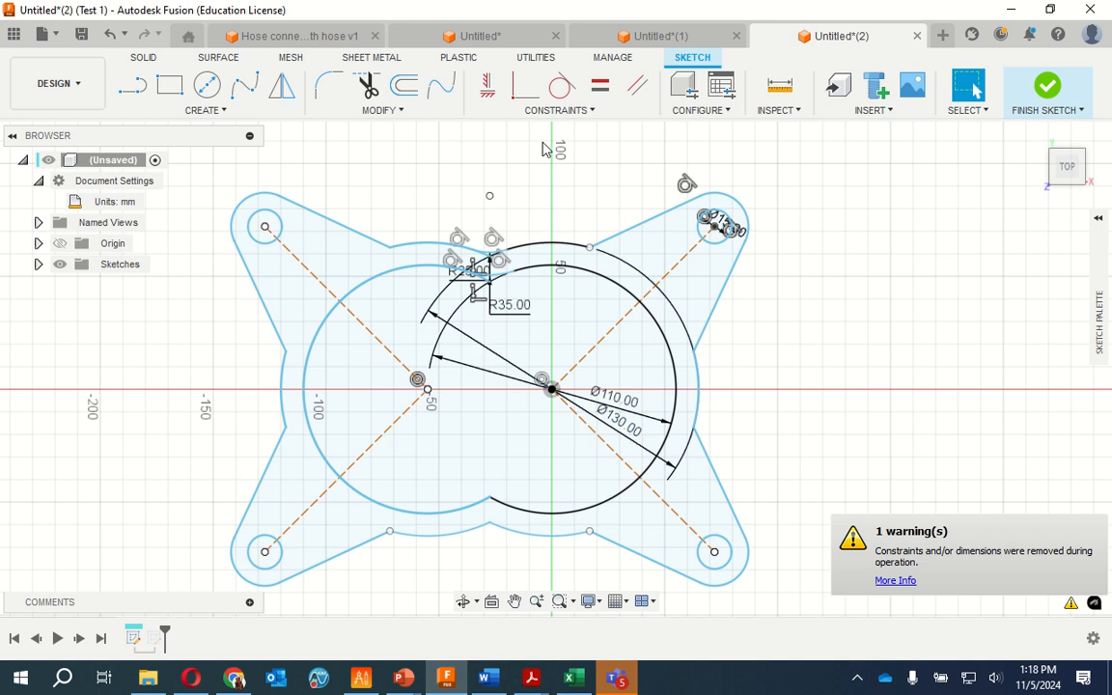
pyautogui.scroll(-4, 521, 319)
pyautogui.scroll(8, 517, 357)
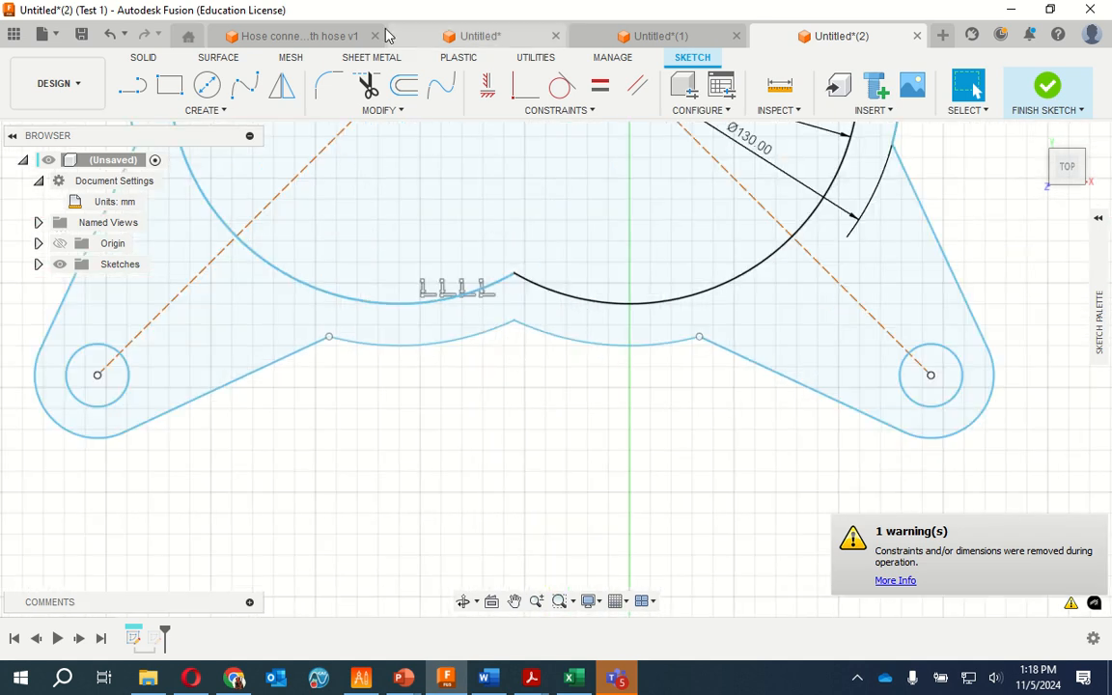
pyautogui.click(328, 85)
pyautogui.click(511, 281)
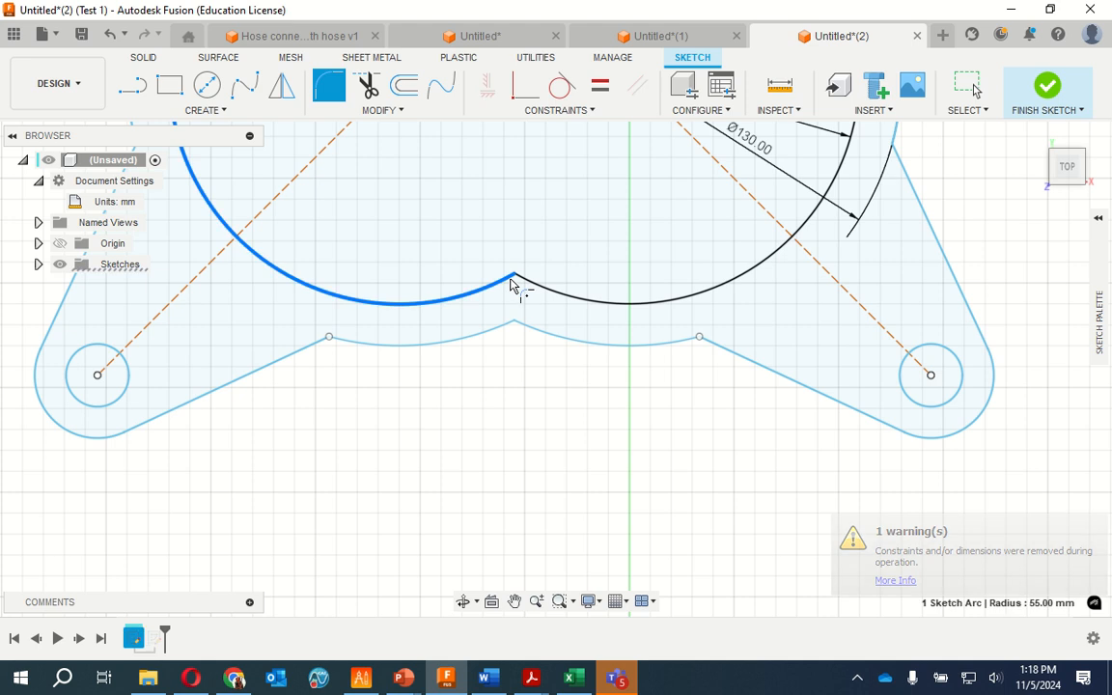
pyautogui.click(525, 282)
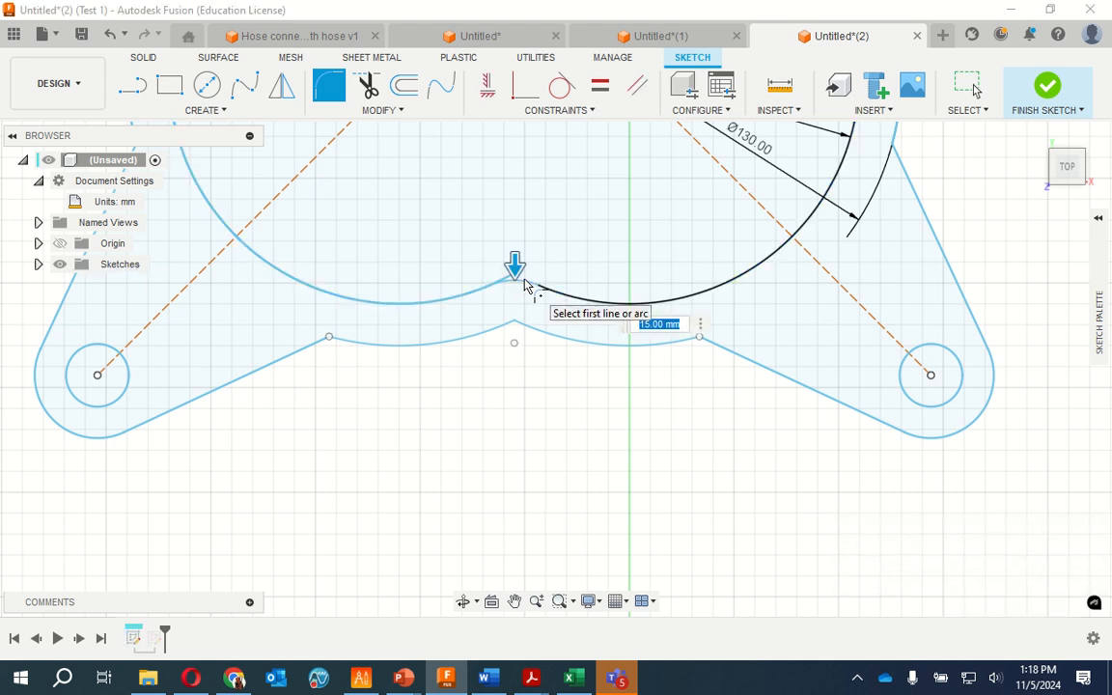
pyautogui.write('35')
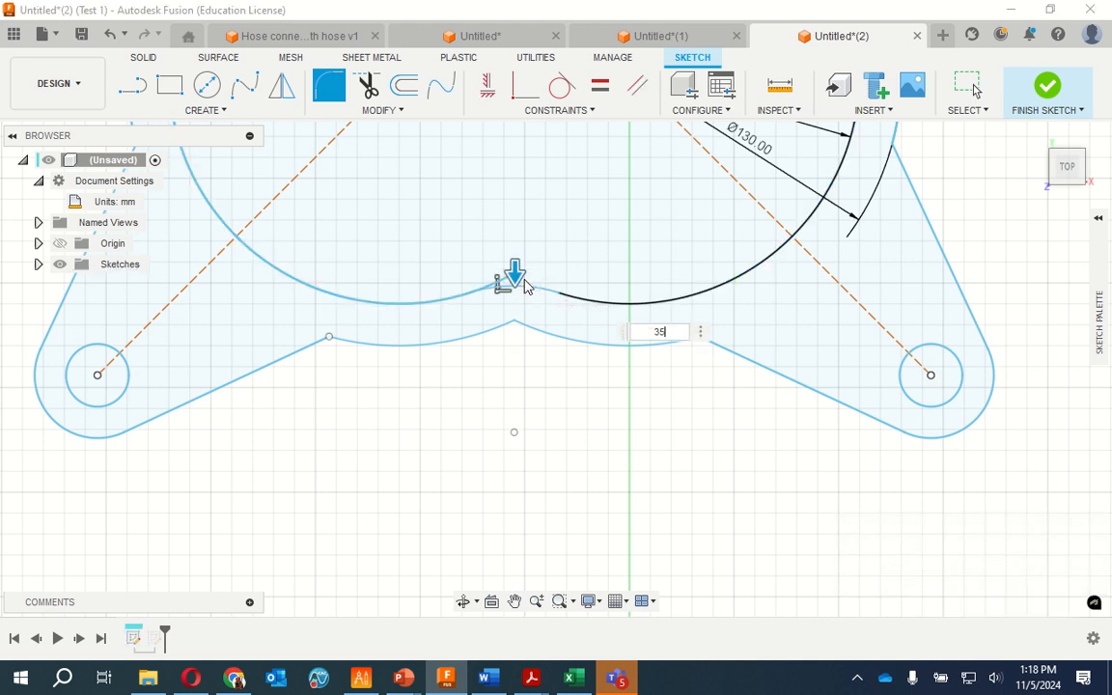
pyautogui.press('Return')
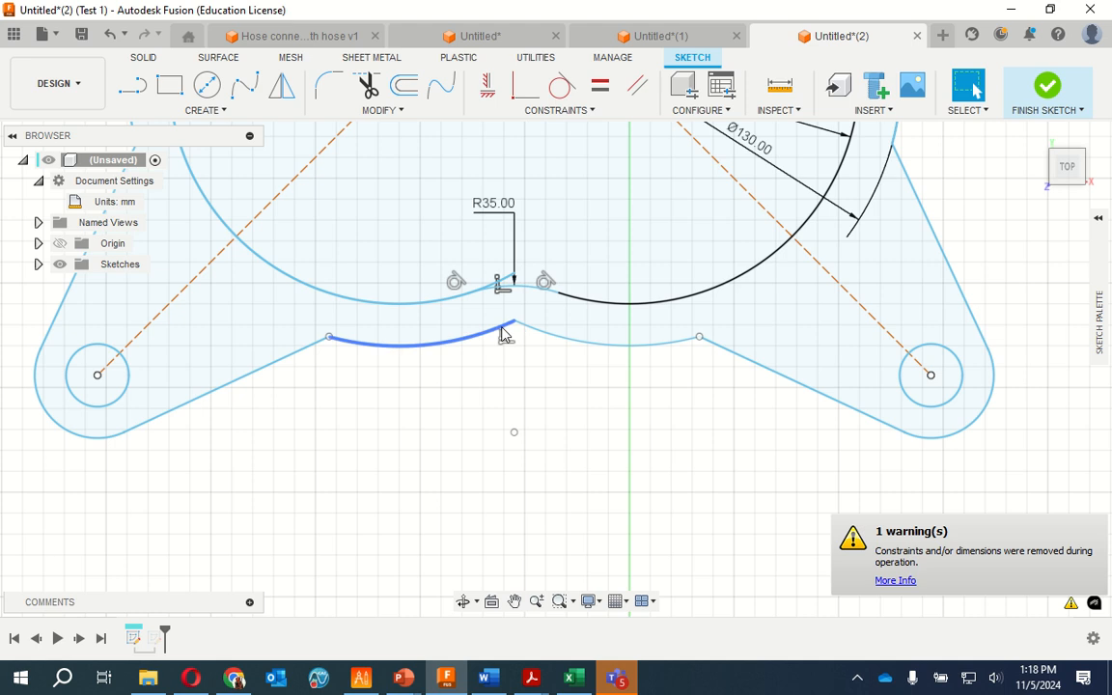
# Fillet the two outer arcs where they meet at the lower notch with a 25 mm radius
pyautogui.click(329, 87)
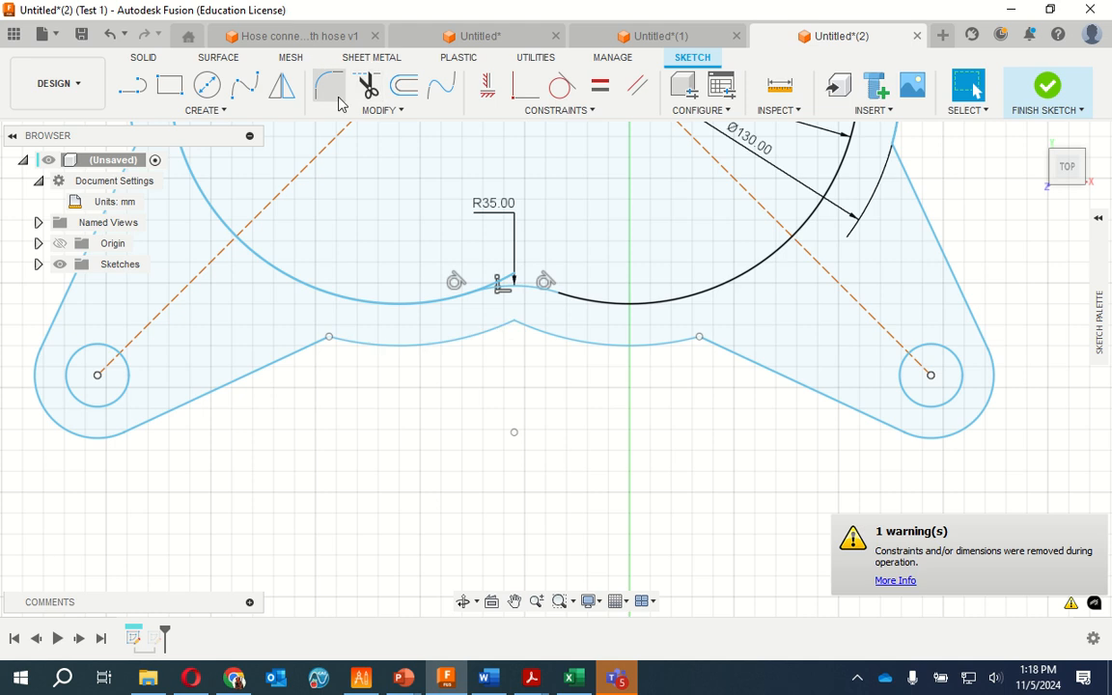
pyautogui.click(510, 327)
pyautogui.click(530, 333)
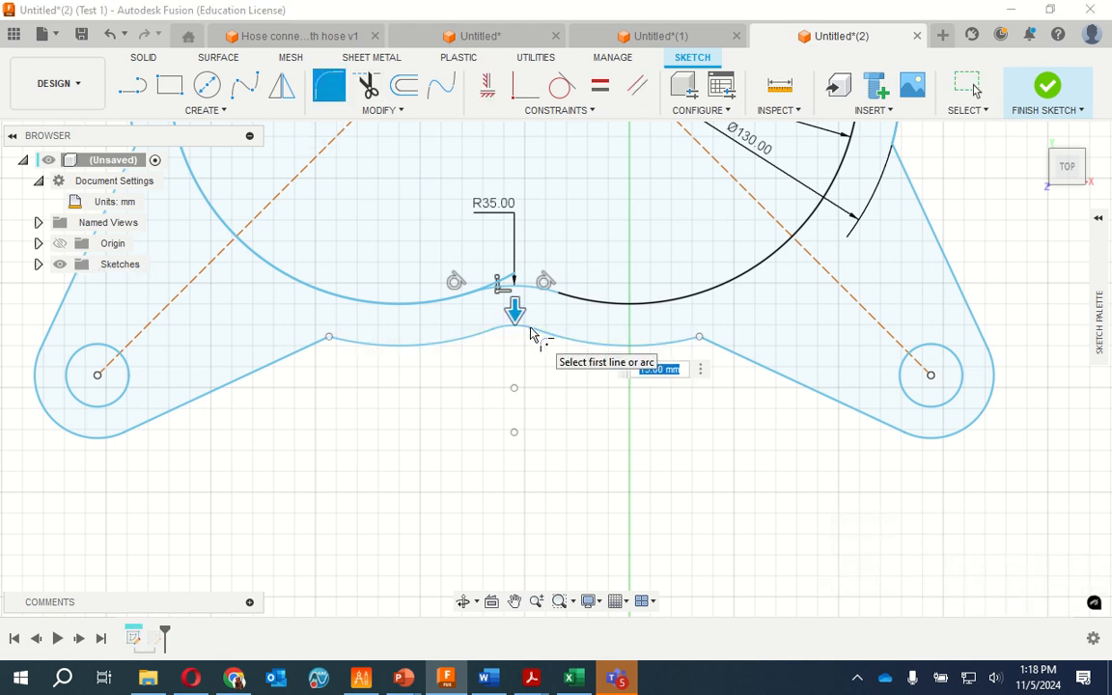
pyautogui.write('25')
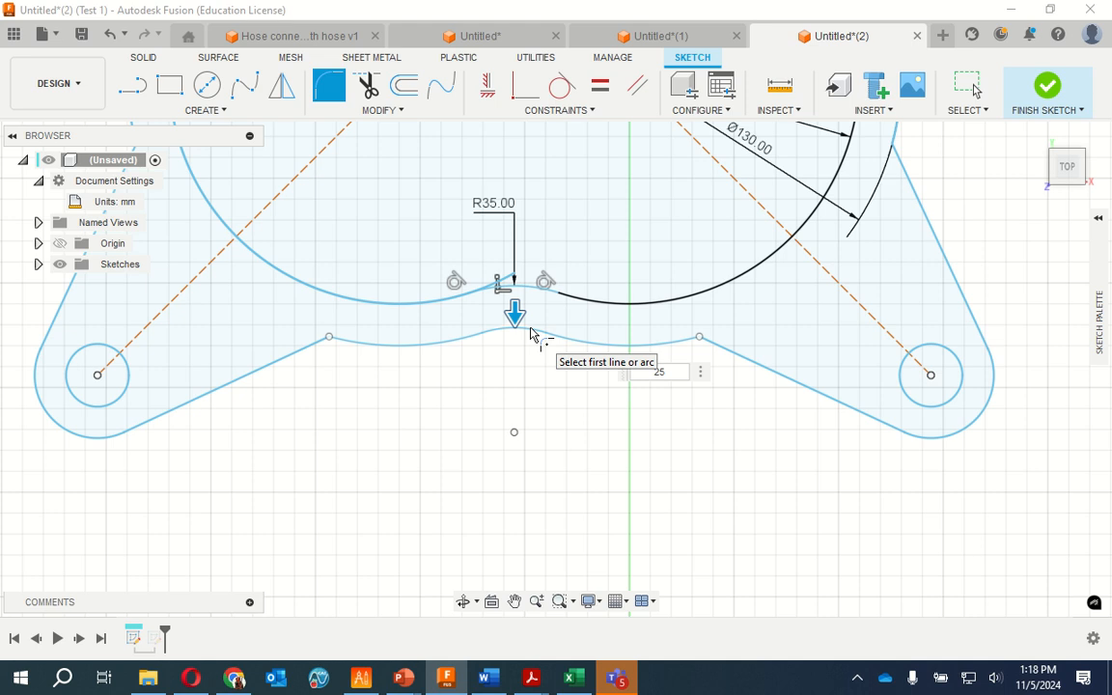
pyautogui.press('Escape')
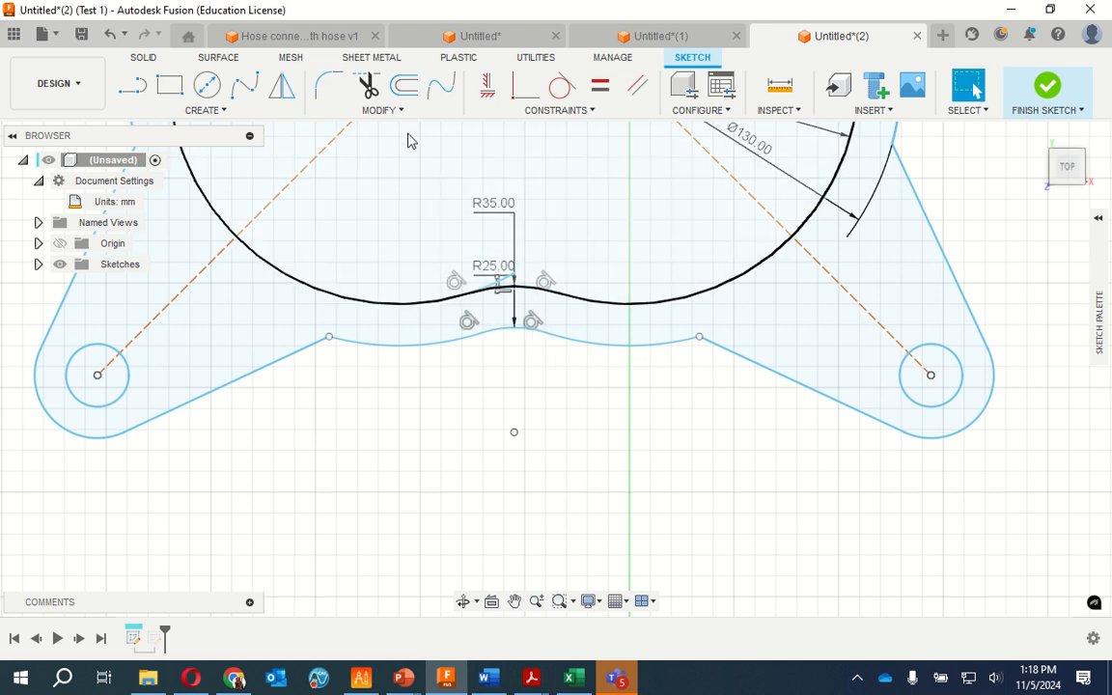
# Trim the leftover end of the mirrored inner arc that extends past the 35 mm fillet at the lower notch
pyautogui.click(368, 85)
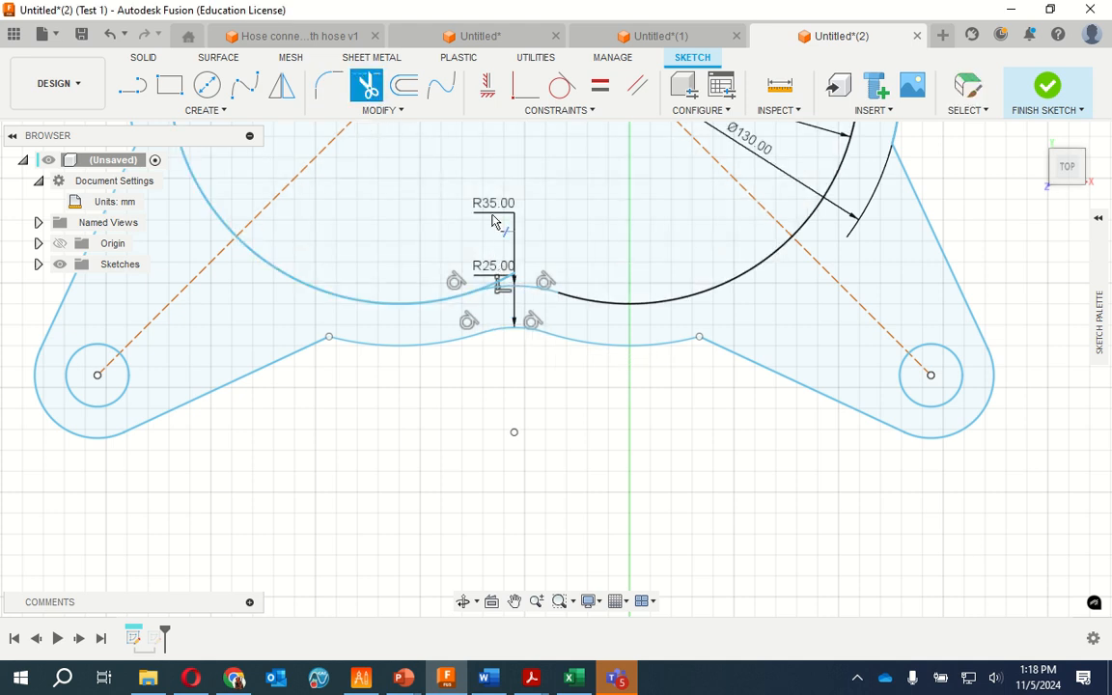
pyautogui.click(505, 283)
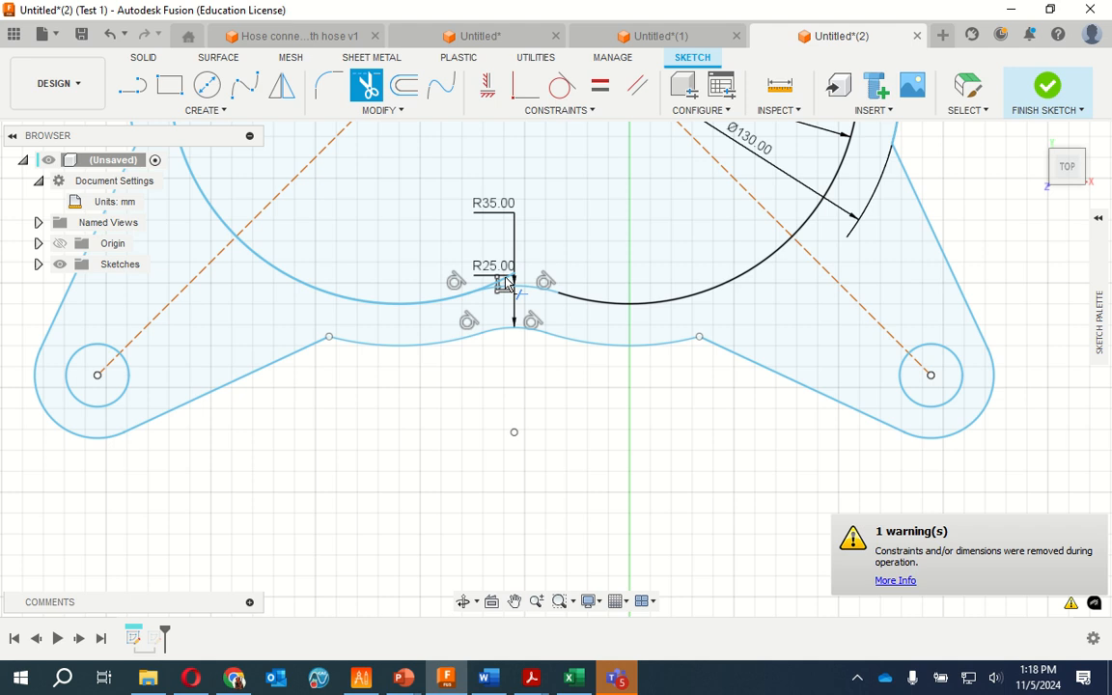
pyautogui.scroll(-2, 504, 283)
pyautogui.scroll(6, 504, 283)
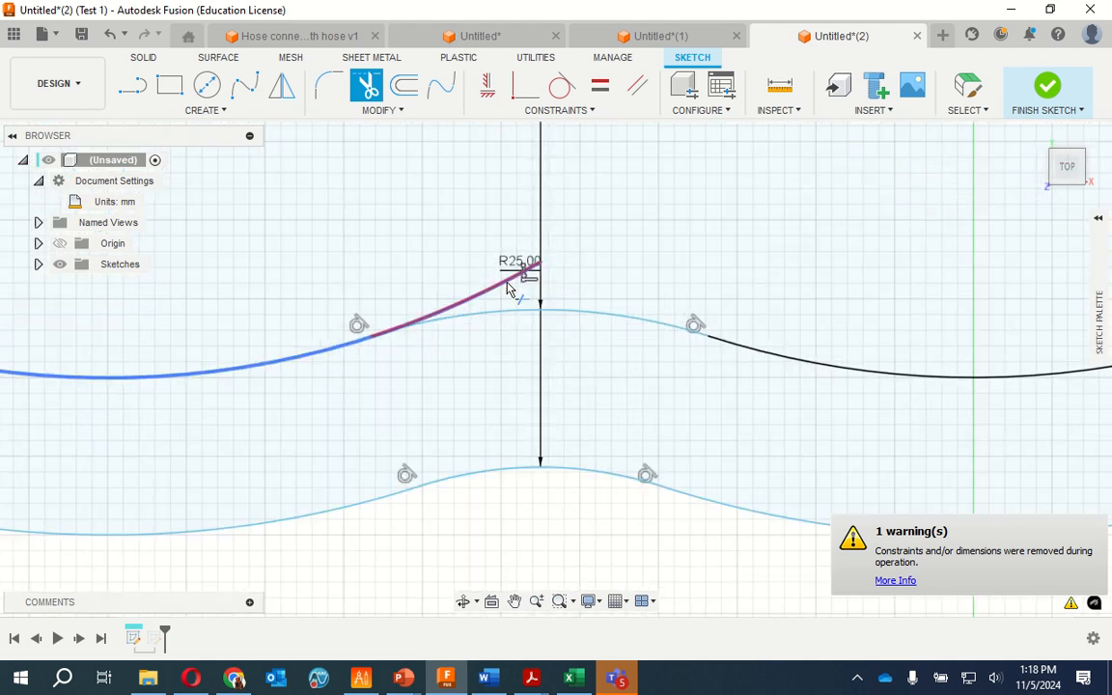
pyautogui.click(508, 285)
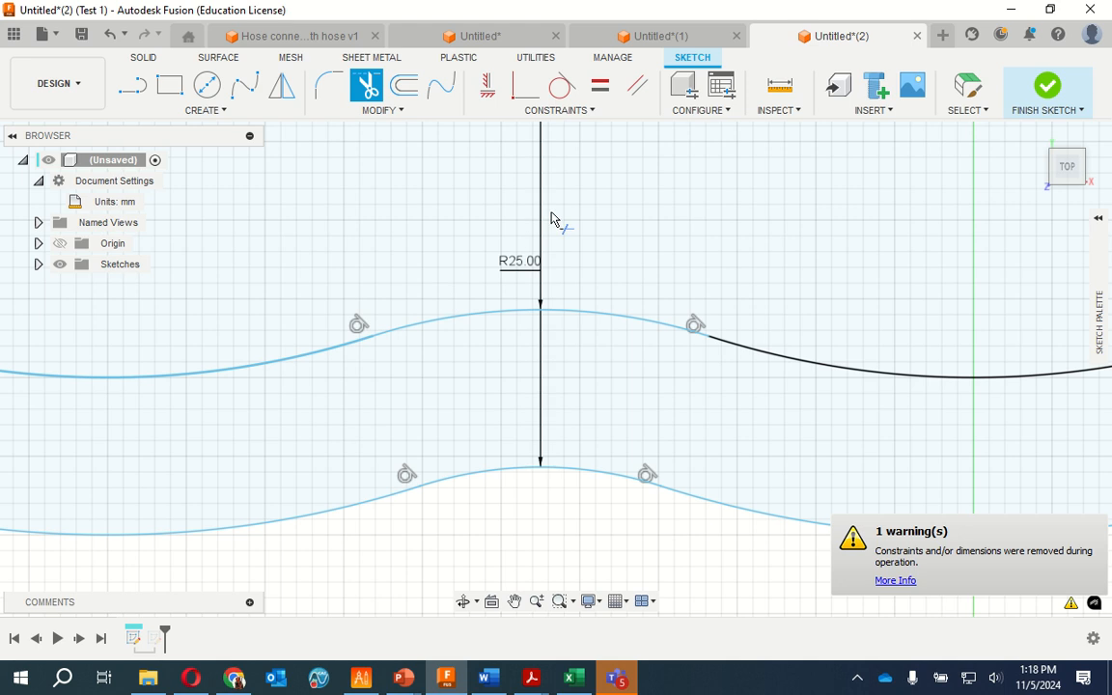
# Trim the leftover ends of the mirrored inner and outer arcs that extend past the fillets at the upper notch
pyautogui.scroll(-6, 551, 220)
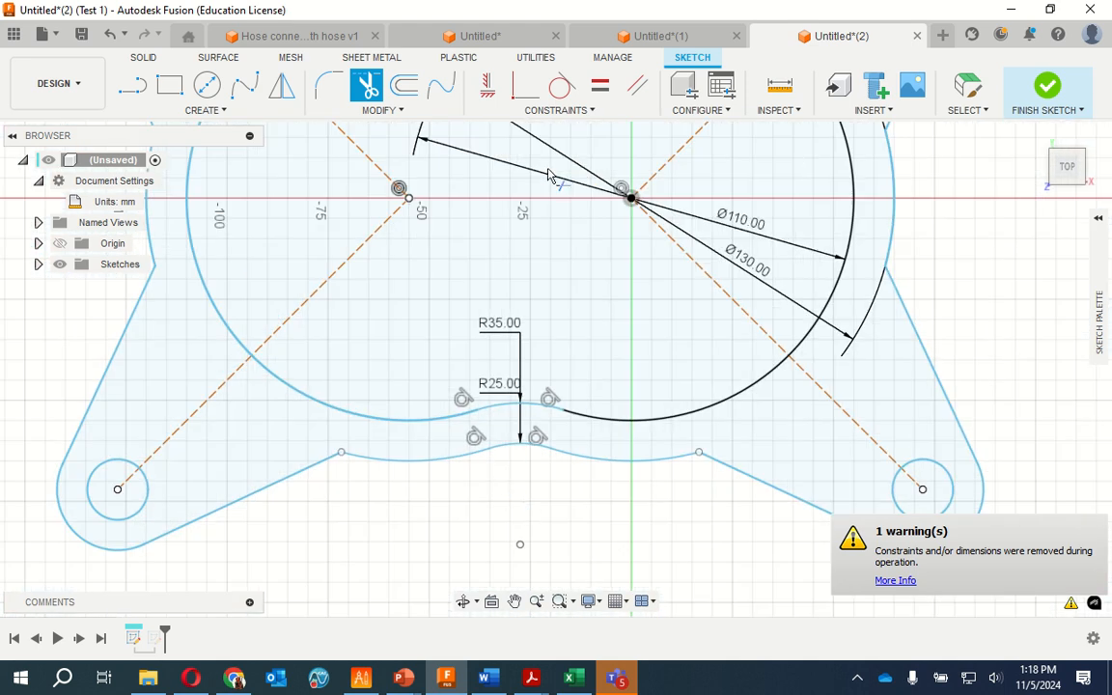
pyautogui.scroll(-2, 498, 331)
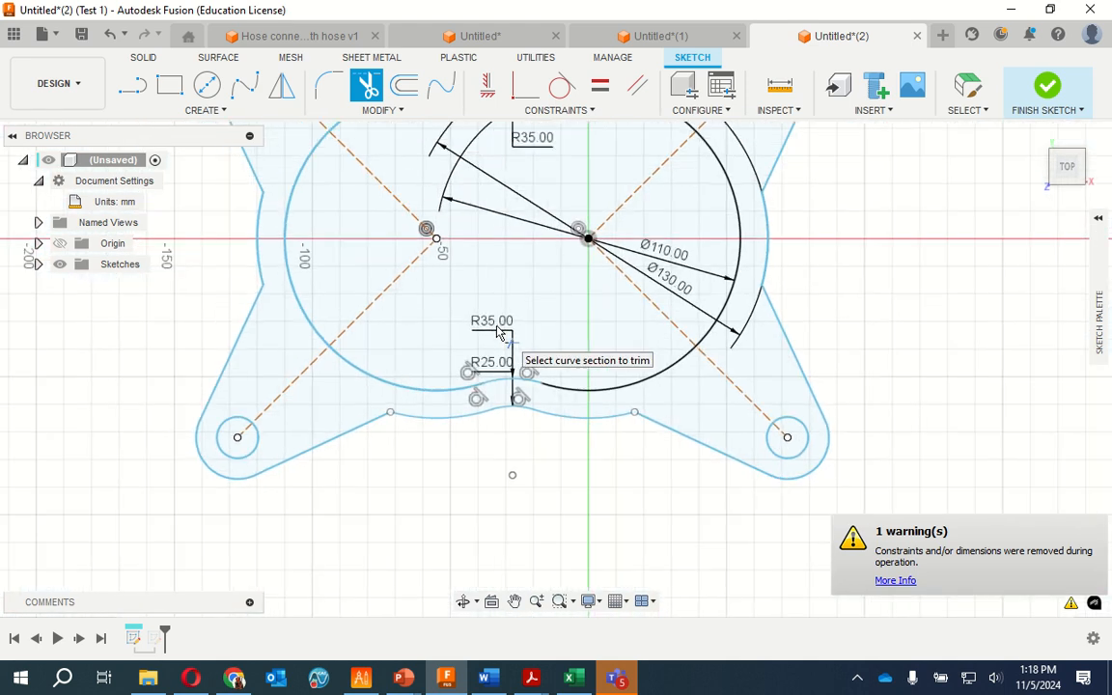
pyautogui.scroll(-2, 497, 331)
pyautogui.scroll(-1, 509, 141)
pyautogui.scroll(2, 509, 141)
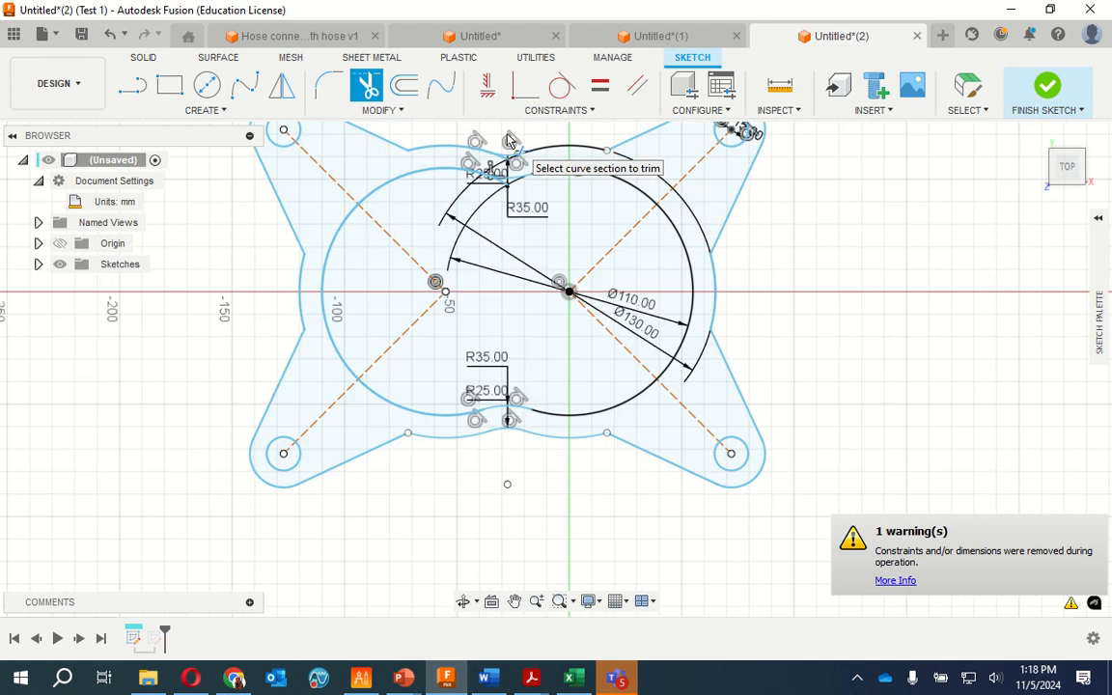
pyautogui.scroll(5, 509, 141)
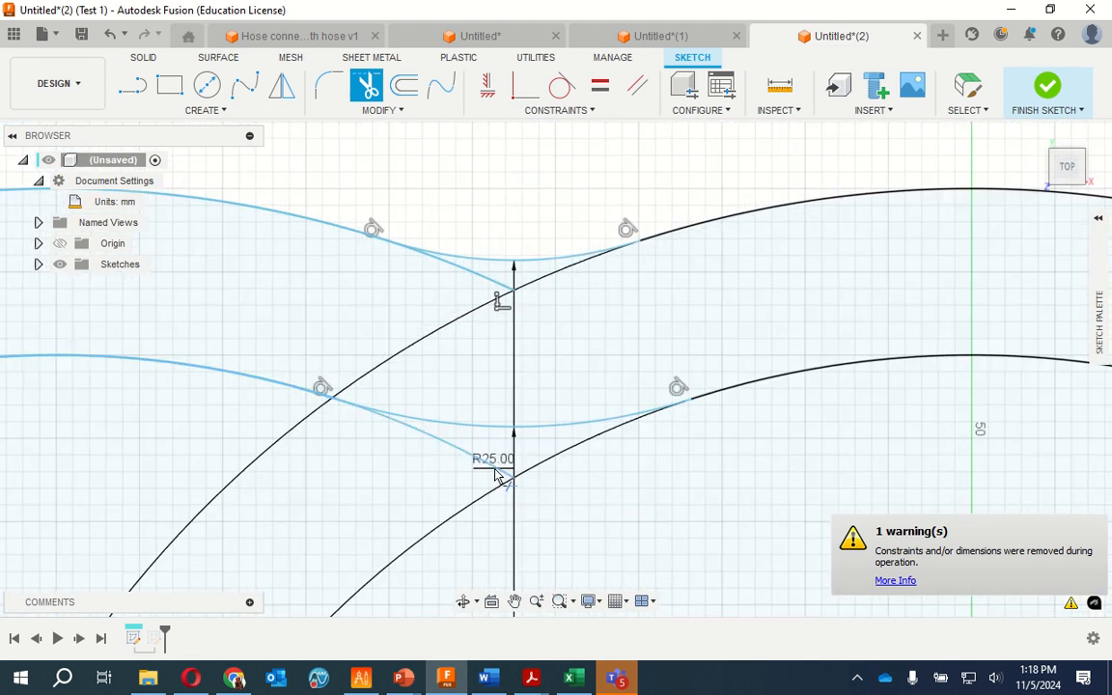
pyautogui.click(460, 455)
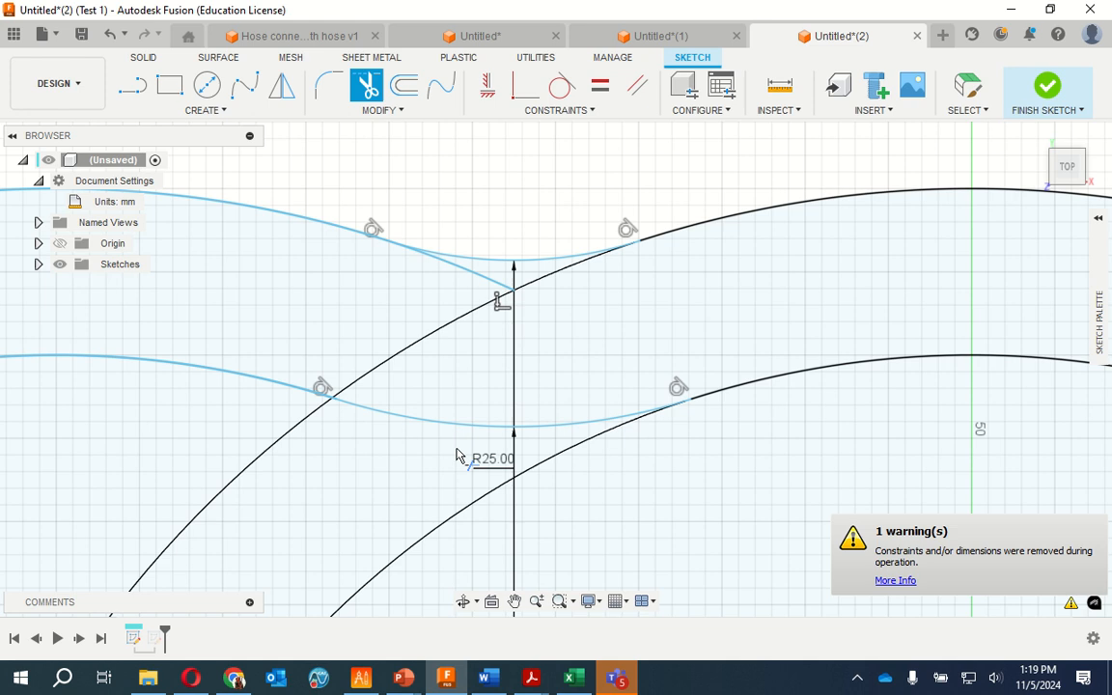
pyautogui.click(490, 287)
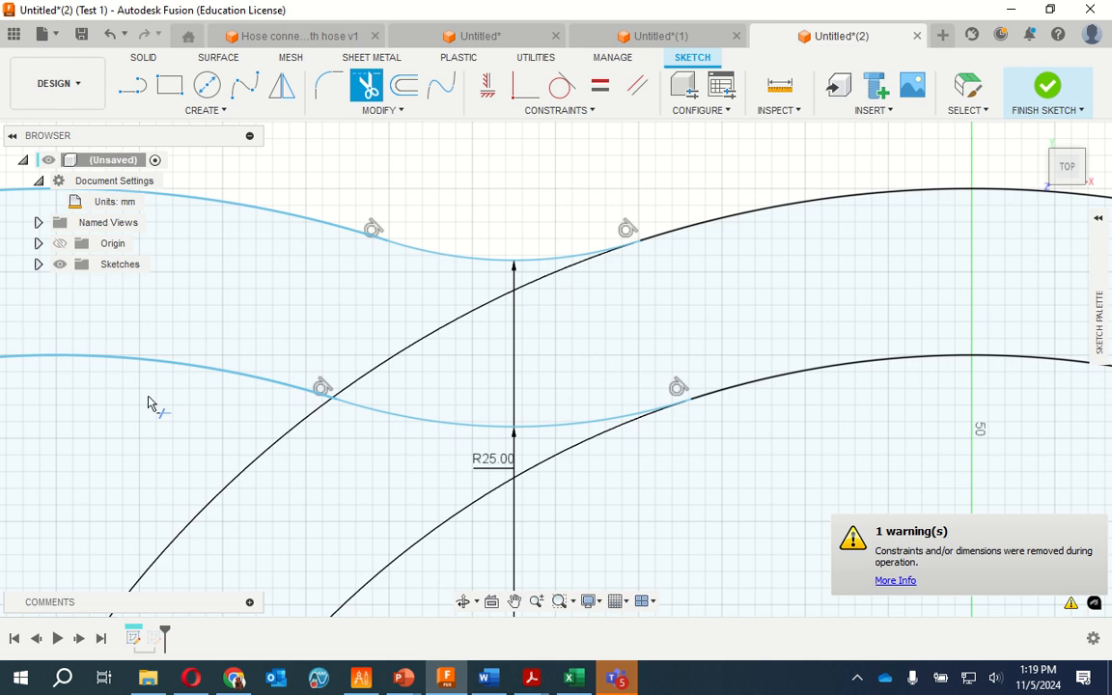
# Finish the faceplate sketch and leave sketch editing
pyautogui.scroll(-5, 218, 375)
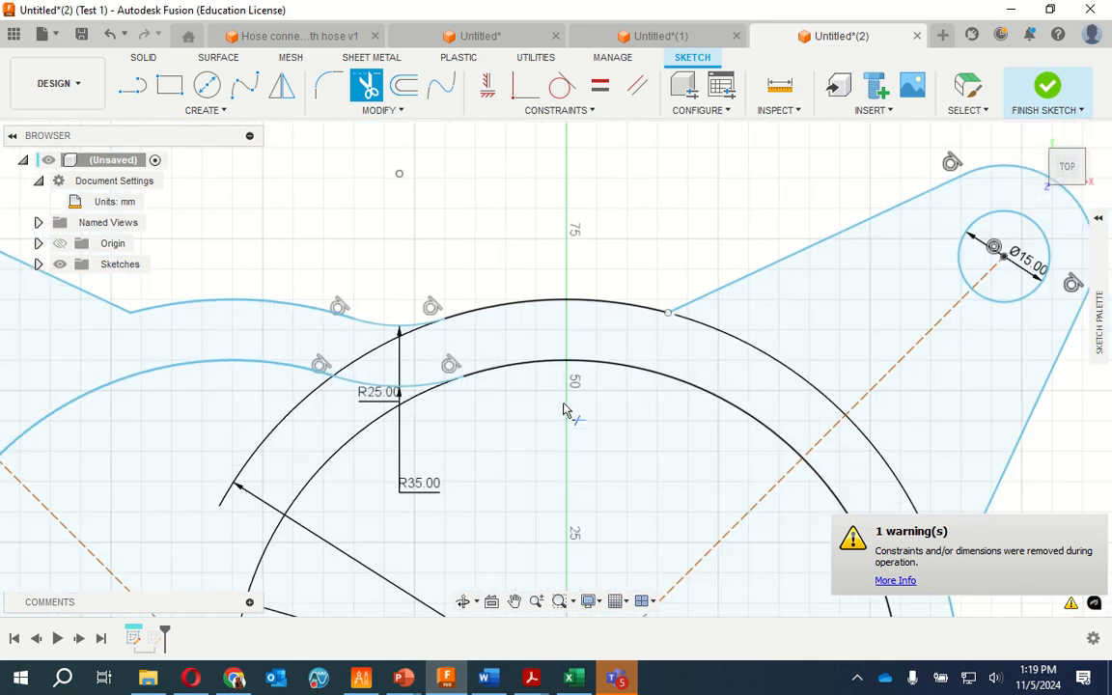
pyautogui.scroll(3, 428, 483)
pyautogui.scroll(-3, 527, 438)
pyautogui.scroll(-3, 526, 444)
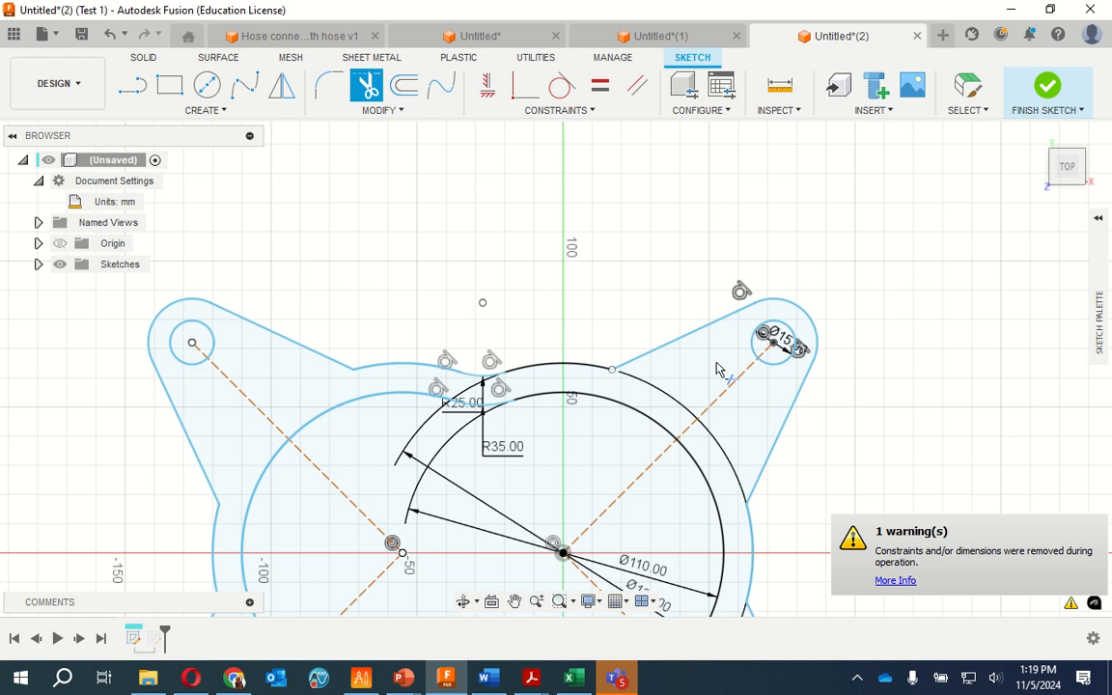
pyautogui.click(1048, 87)
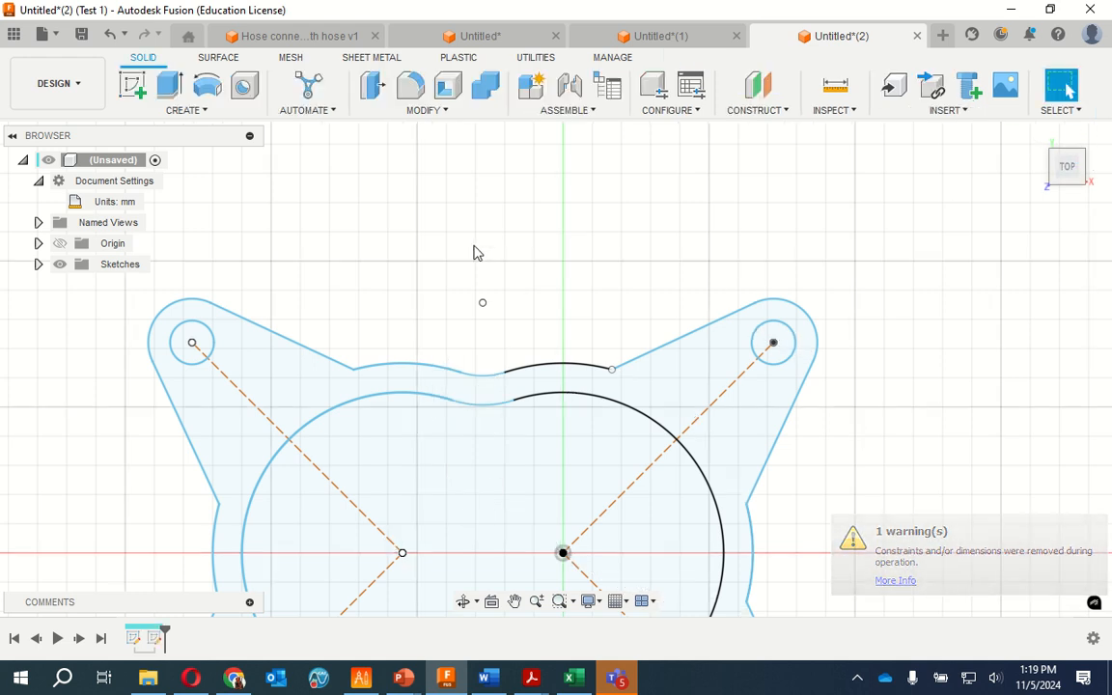
# Inspect the faceplate sketch in the home and top views and select all of its geometry
pyautogui.scroll(-5, 474, 250)
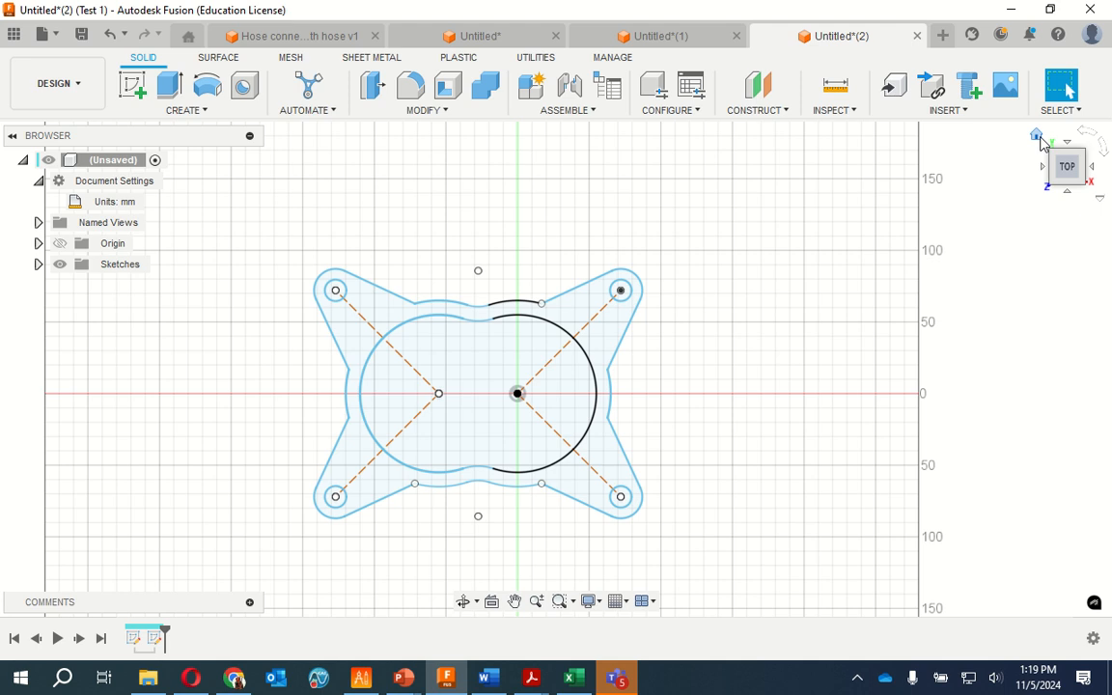
pyautogui.click(1038, 136)
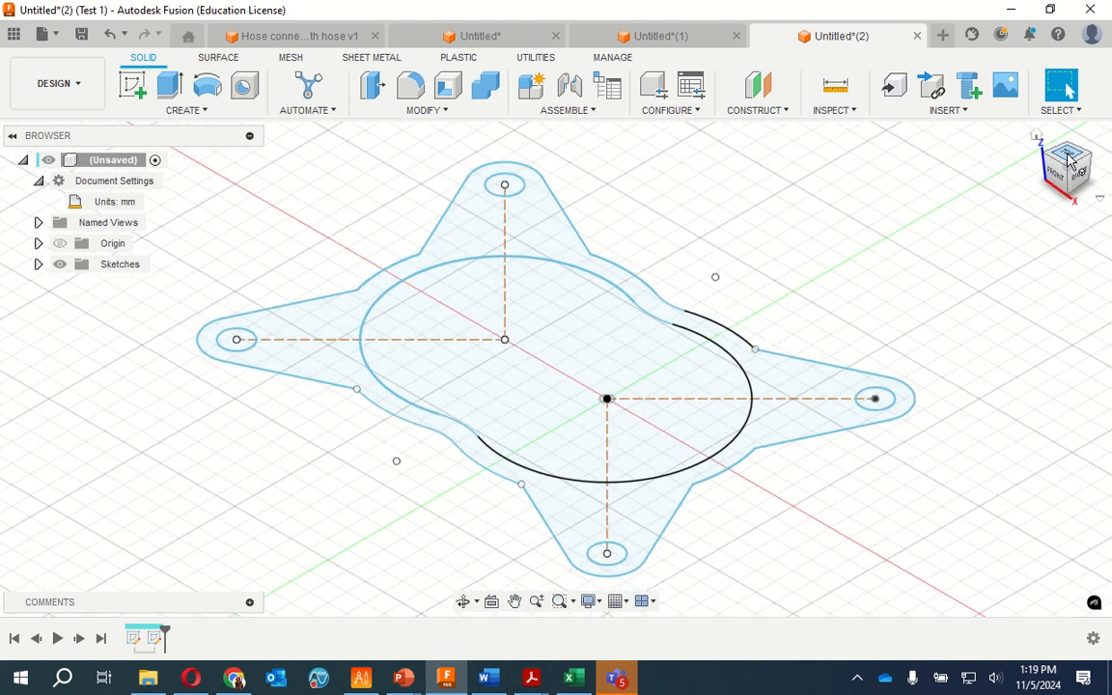
pyautogui.click(1070, 162)
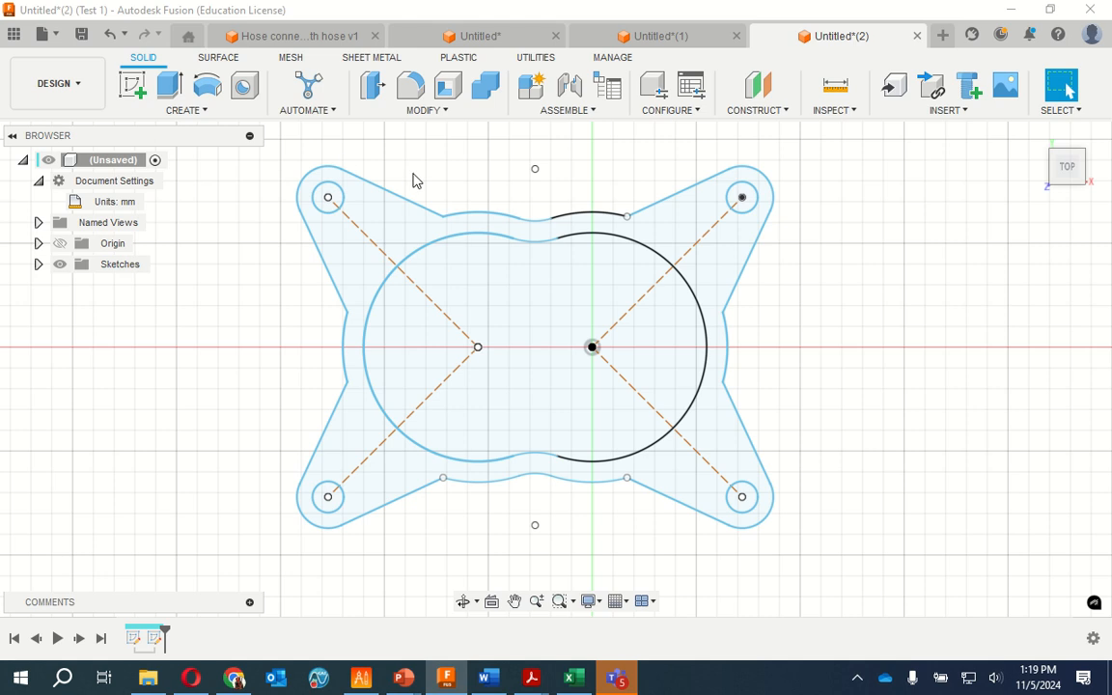
pyautogui.moveTo(302, 151)
pyautogui.mouseDown()
pyautogui.moveTo(782, 467)
pyautogui.moveTo(866, 586)
pyautogui.moveTo(816, 562)
pyautogui.mouseUp()
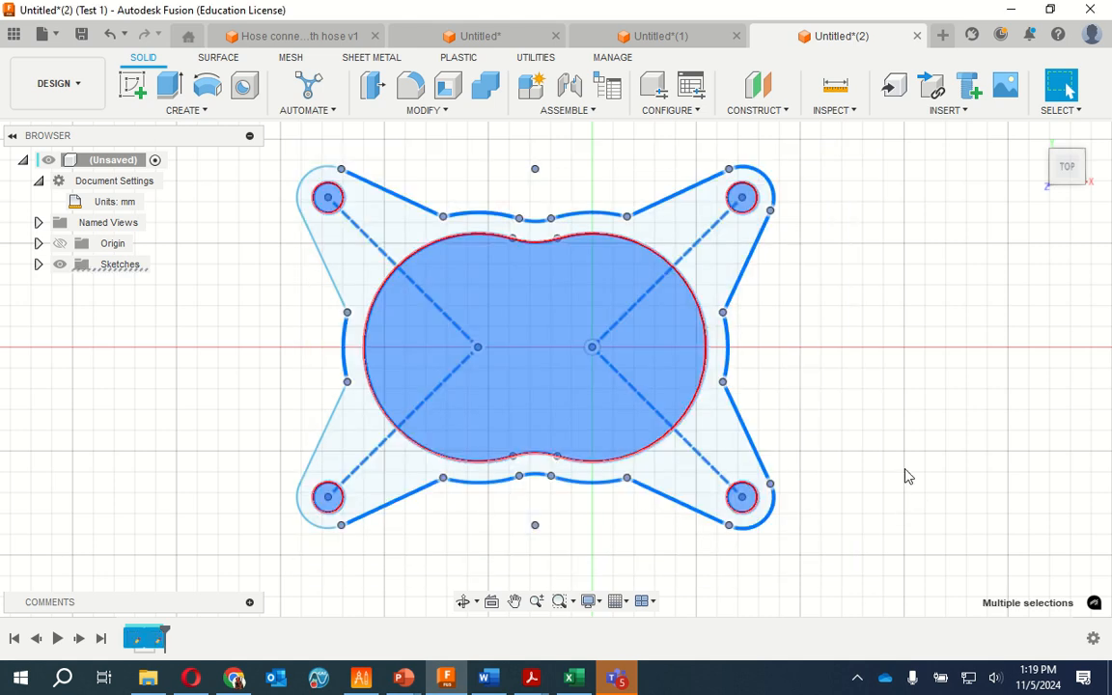
pyautogui.moveTo(840, 605)
pyautogui.mouseDown()
pyautogui.moveTo(743, 347)
pyautogui.moveTo(681, 263)
pyautogui.moveTo(348, 157)
pyautogui.moveTo(222, 156)
pyautogui.mouseUp()
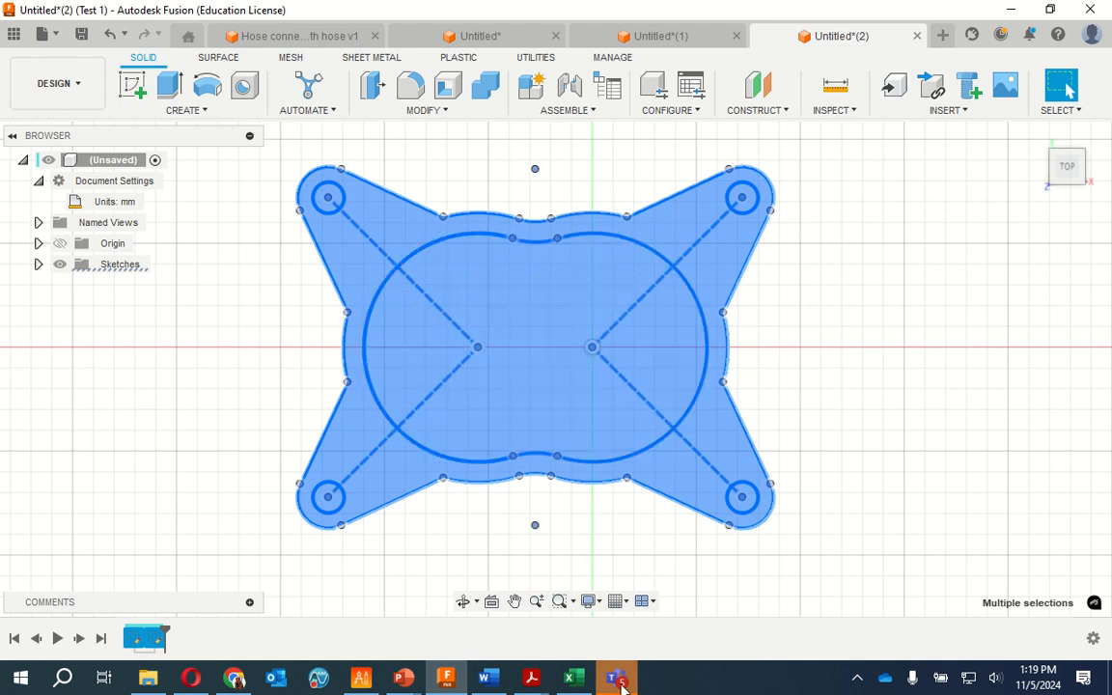
# Switch to Faceplate.pdf in Acrobat Reader to compare the reference outline and dimensions with the sketch, and return to Fusion
pyautogui.moveTo(531, 679)
pyautogui.click(619, 618)
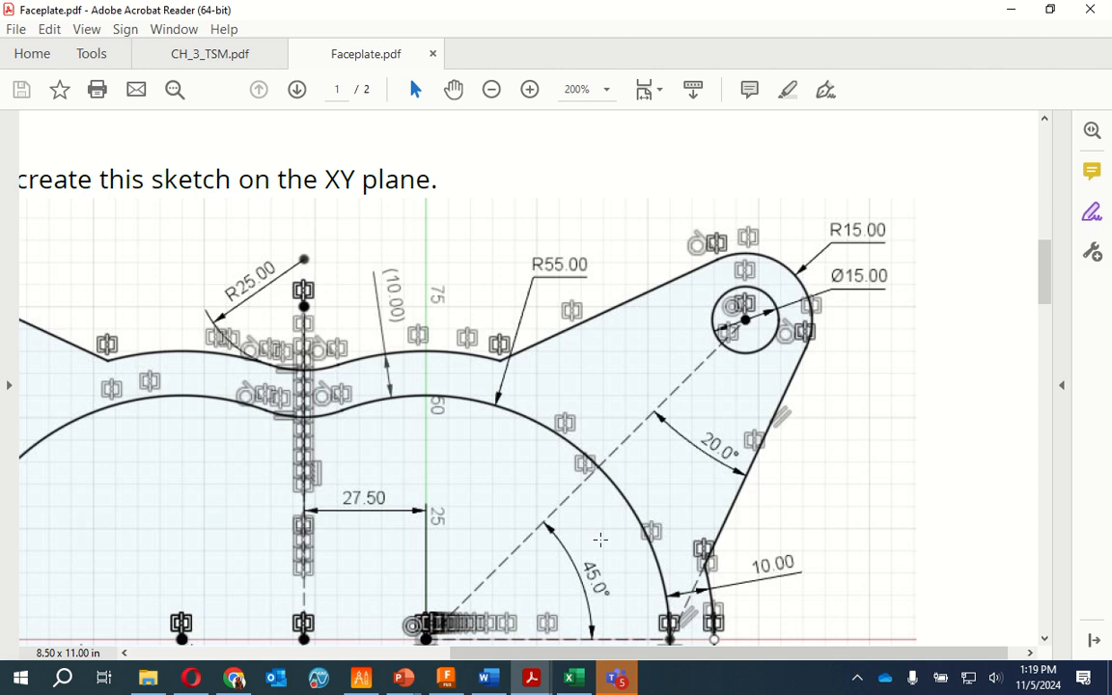
pyautogui.scroll(-7, 665, 452)
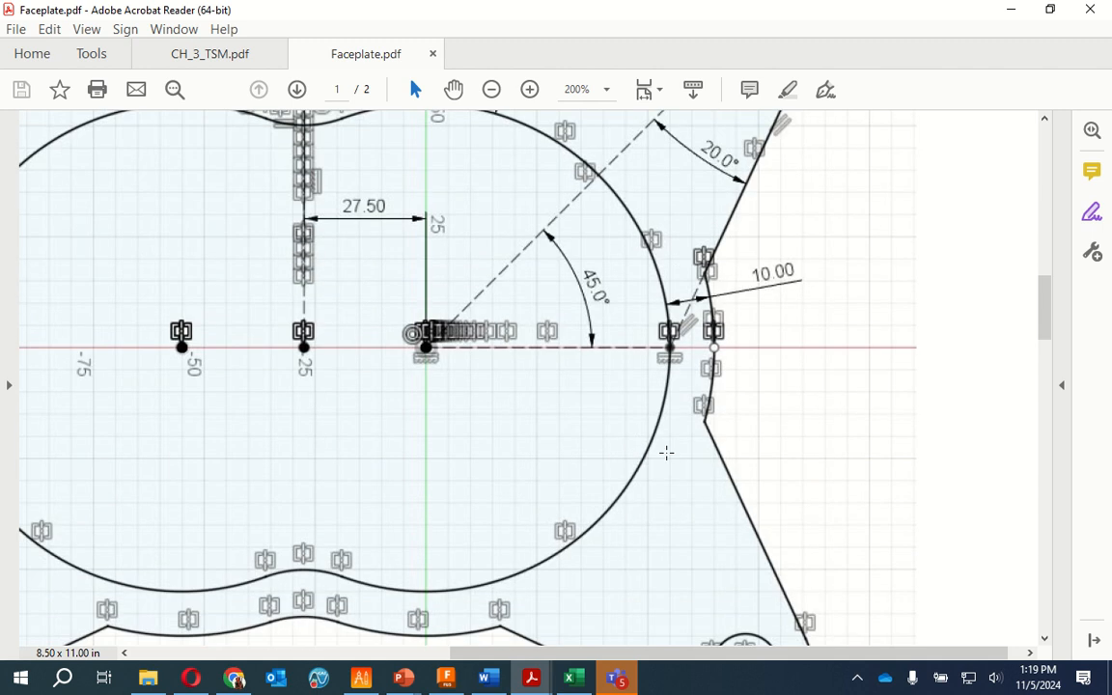
pyautogui.scroll(7, 666, 452)
pyautogui.scroll(-2, 413, 383)
pyautogui.scroll(-4, 464, 345)
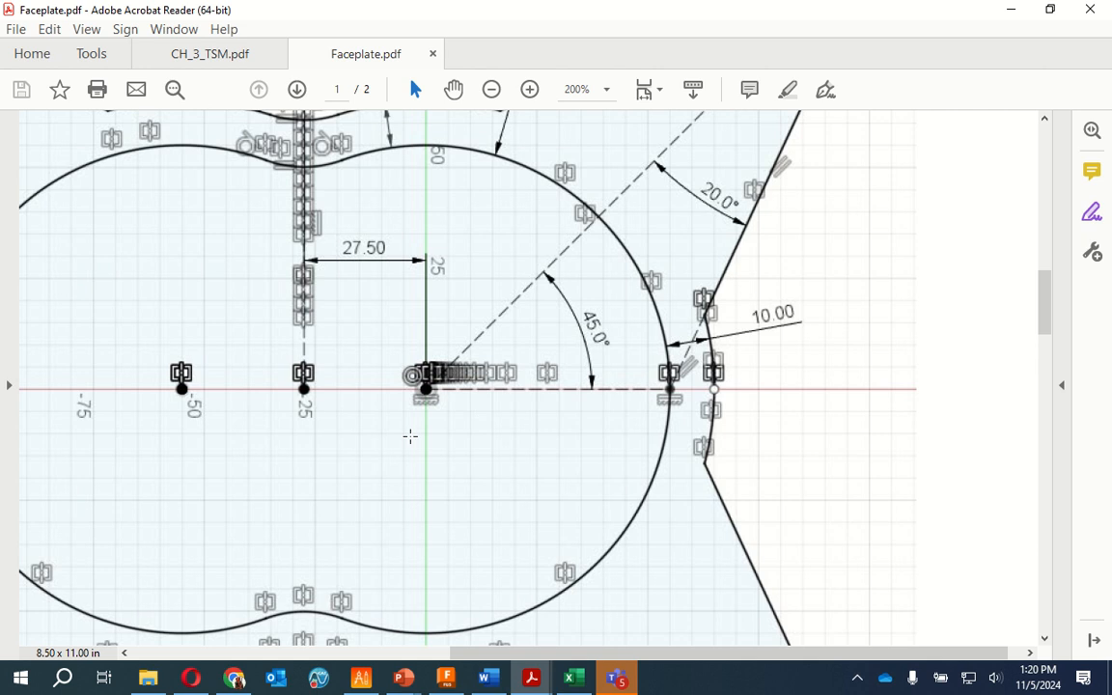
pyautogui.scroll(-5, 598, 430)
pyautogui.scroll(5, 577, 470)
pyautogui.click(1010, 12)
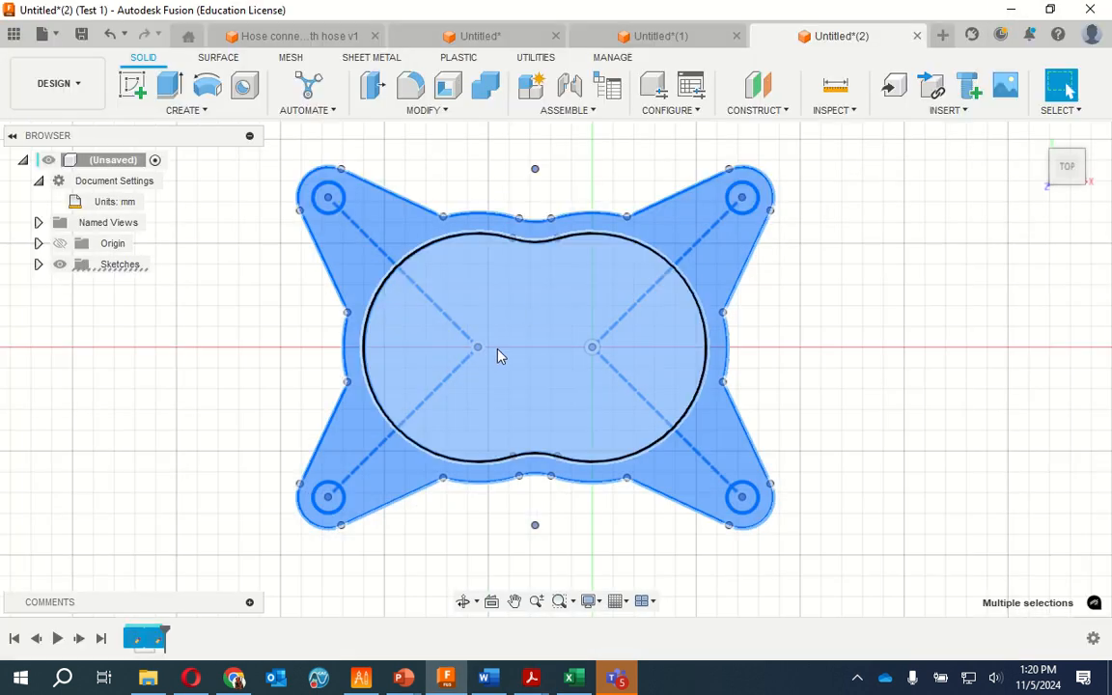
pyautogui.click(657, 289)
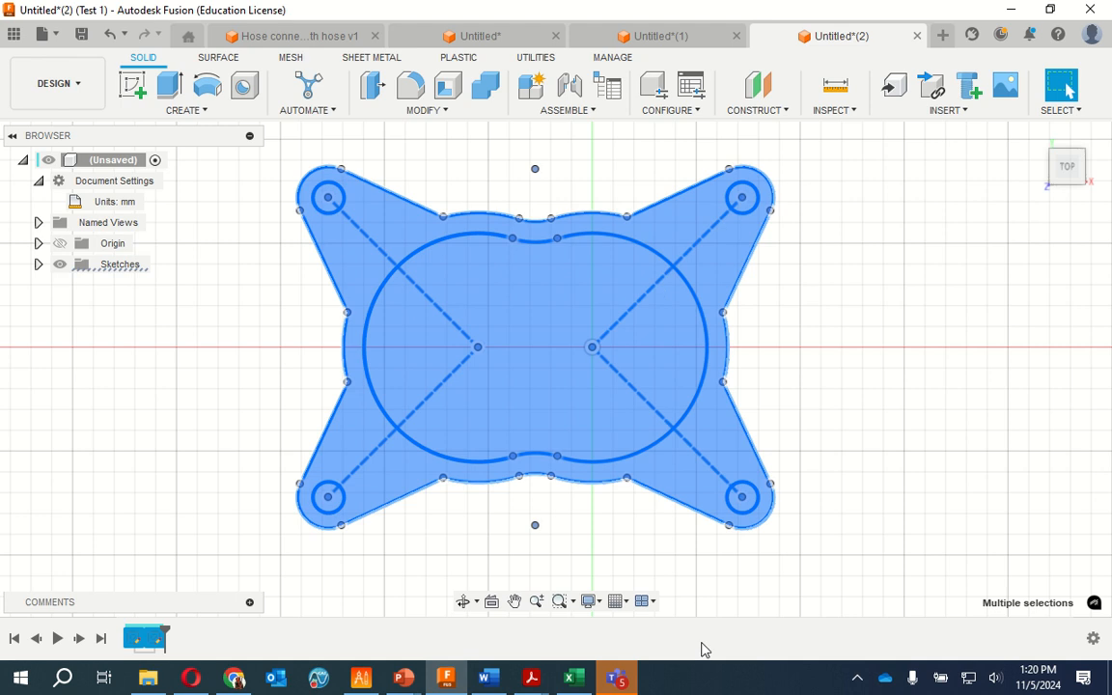
pyautogui.click(365, 335)
# Save the design as "Solid Prof. Faceplate" in Admin Project
pyautogui.click(58, 36)
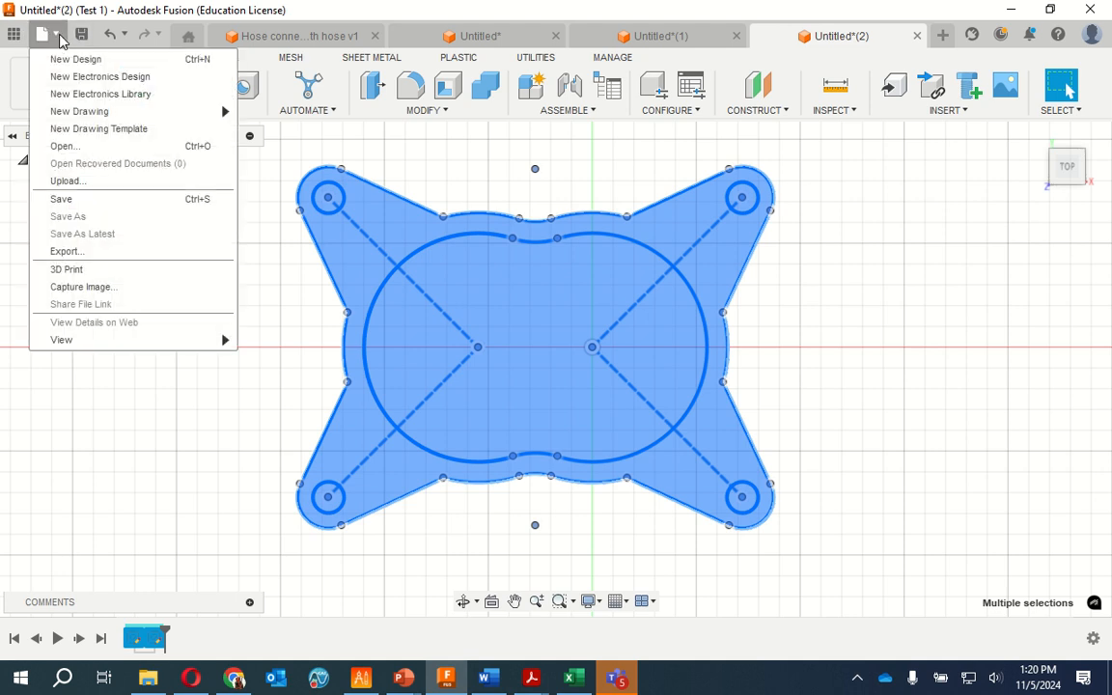
pyautogui.click(63, 198)
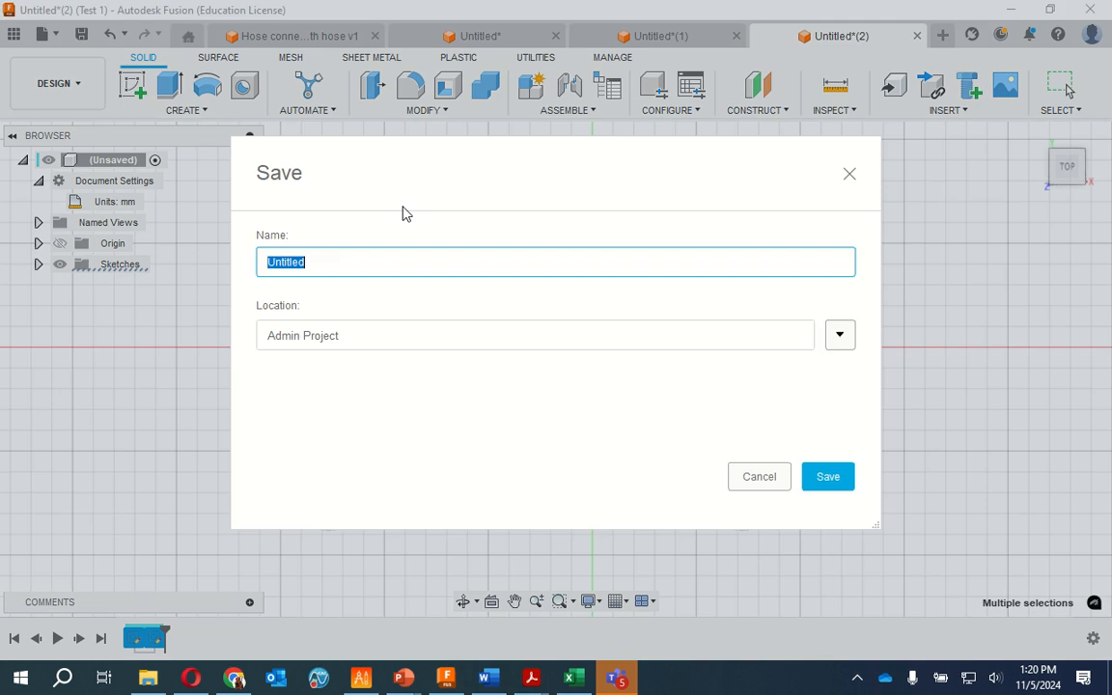
pyautogui.write('Solid Prof. Face')
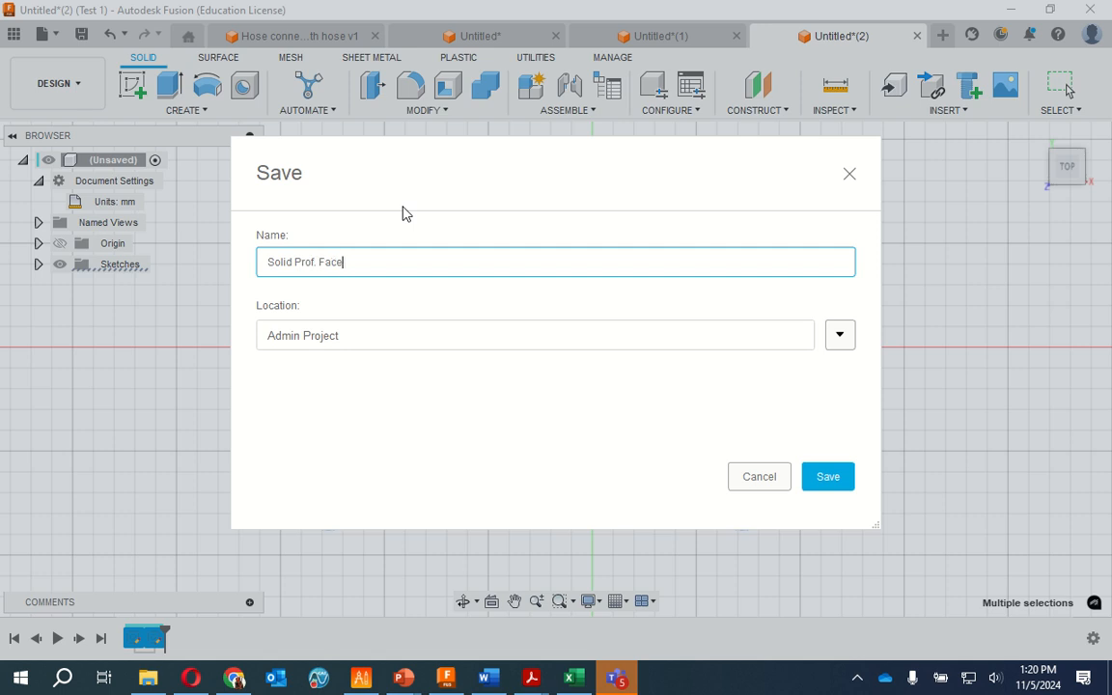
pyautogui.write('plate')
pyautogui.click(849, 483)
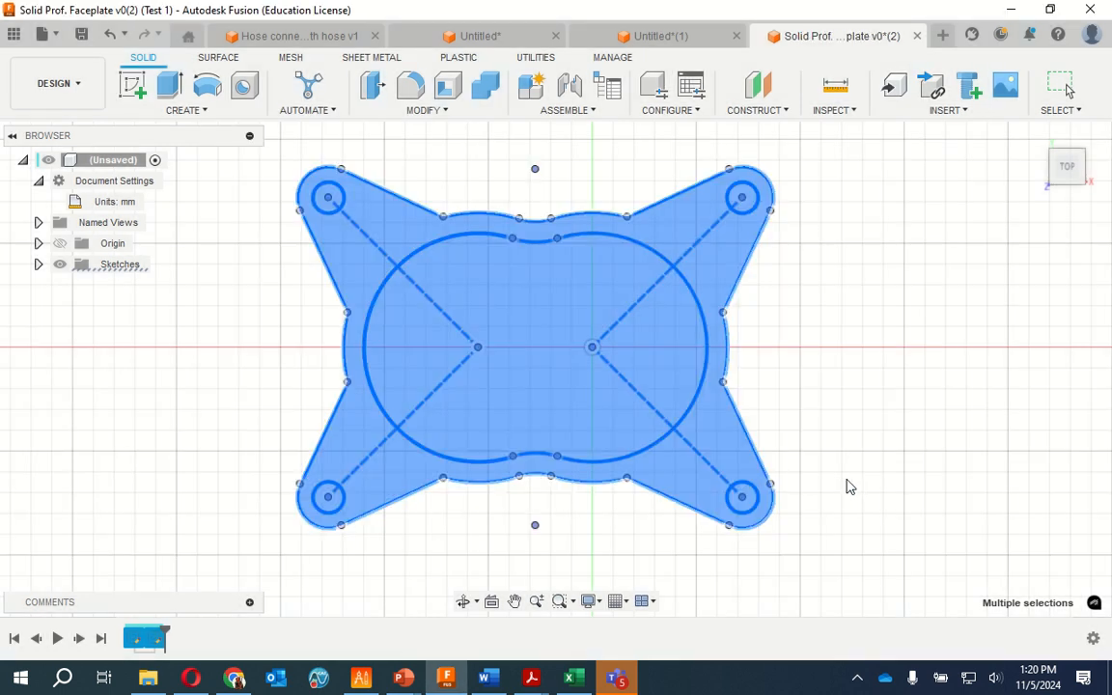